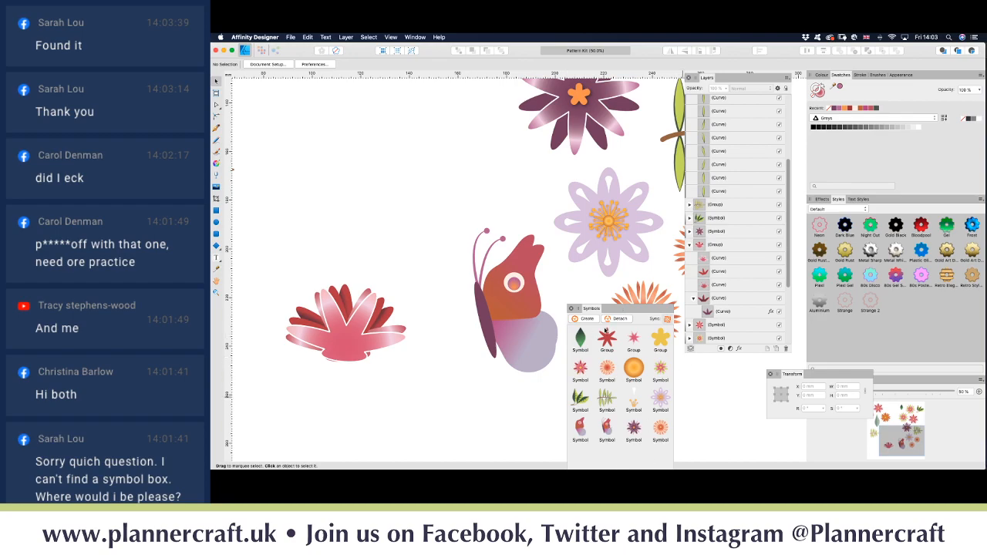
Step: Collapse the fan flower's Curve and Group entries in the Layers panel, then deselect everything
scroll(448, 346, left, 5)
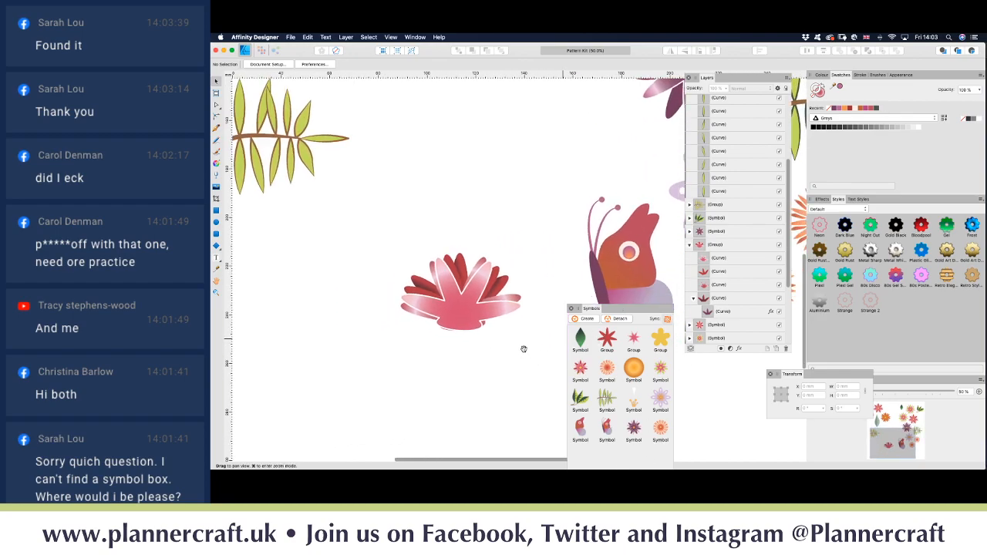
scroll(525, 369, up, 5)
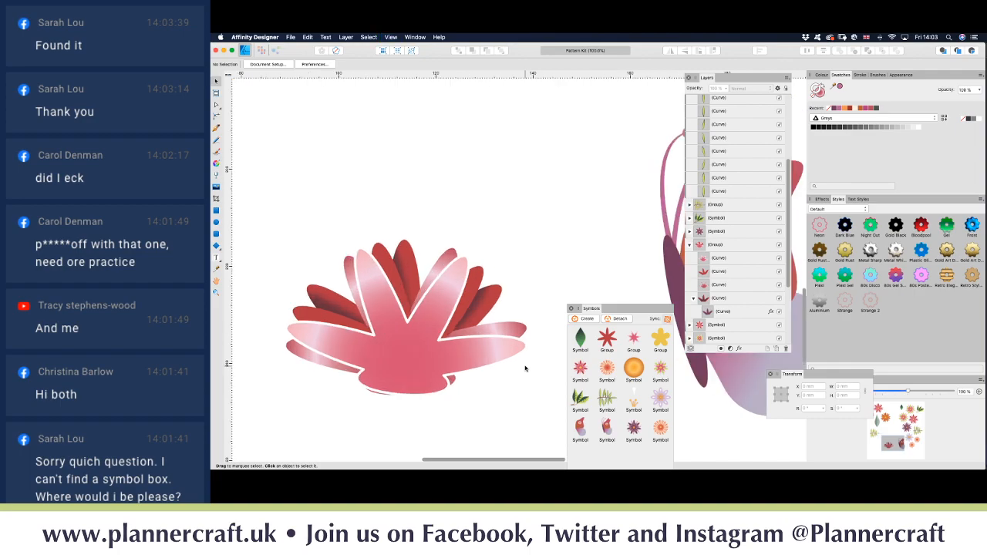
scroll(413, 344, down, 4)
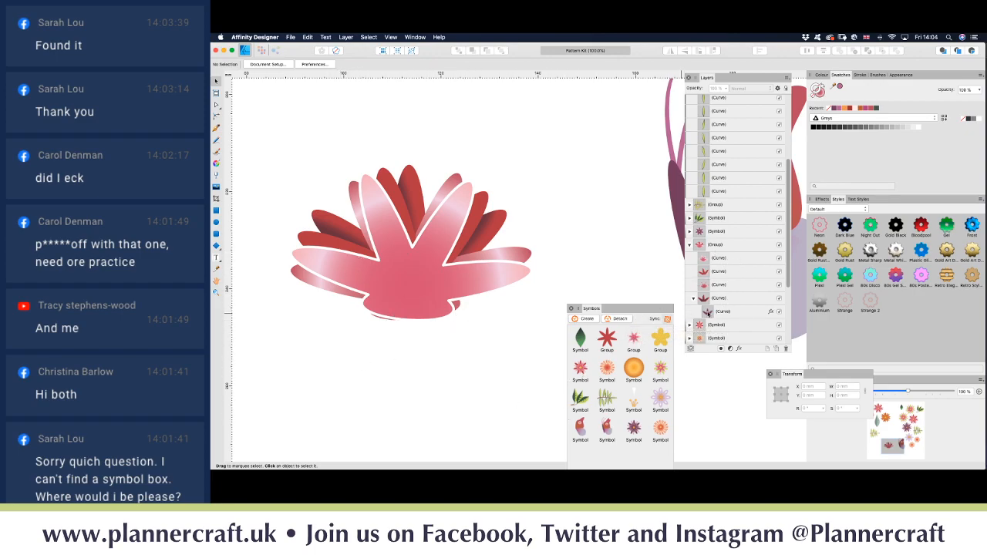
click(724, 301)
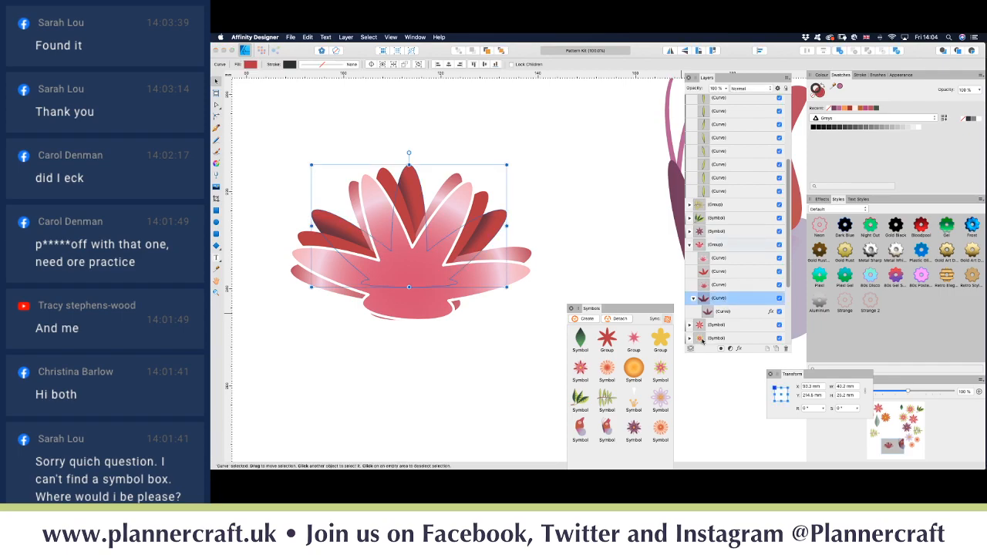
click(694, 298)
click(689, 246)
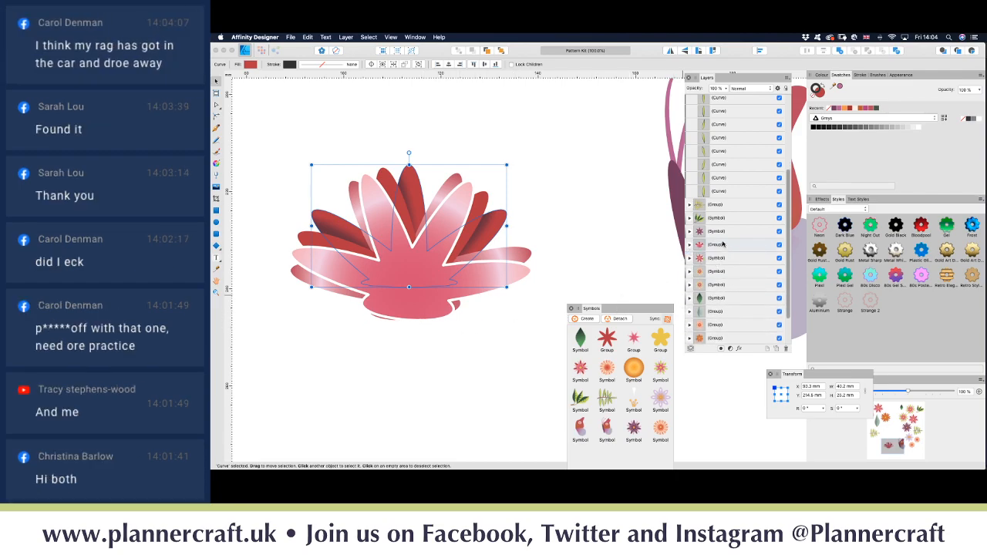
click(522, 319)
click(448, 384)
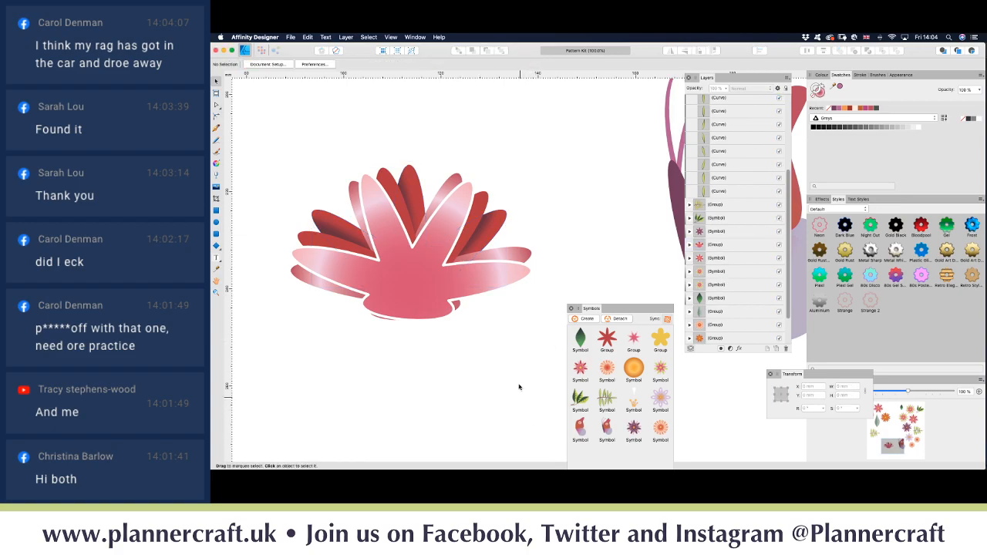
scroll(519, 387, down, 5)
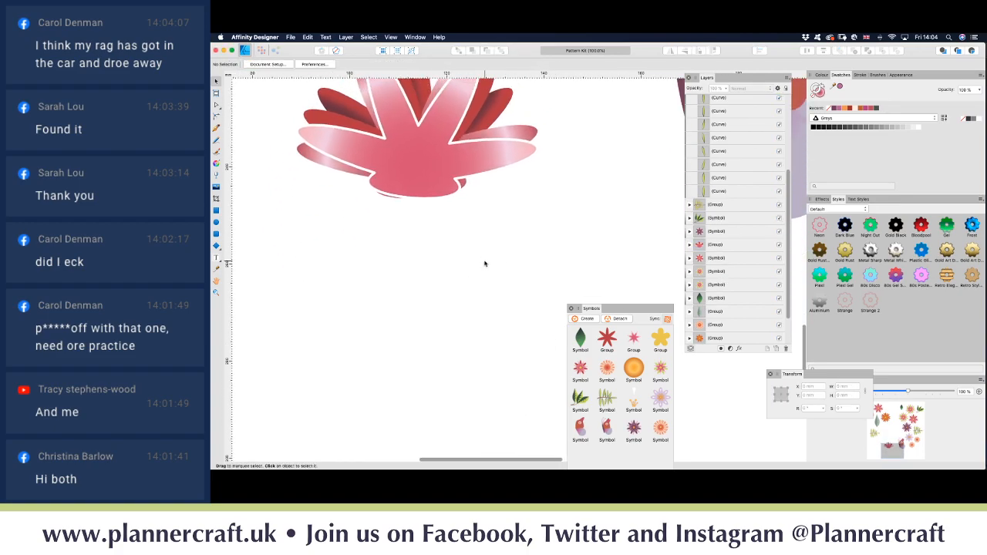
Step: Zoom out to 75% and drag a pink daisy symbol instance onto the empty canvas beside the fan flower
key(super+minus)
drag(504, 295, 389, 321)
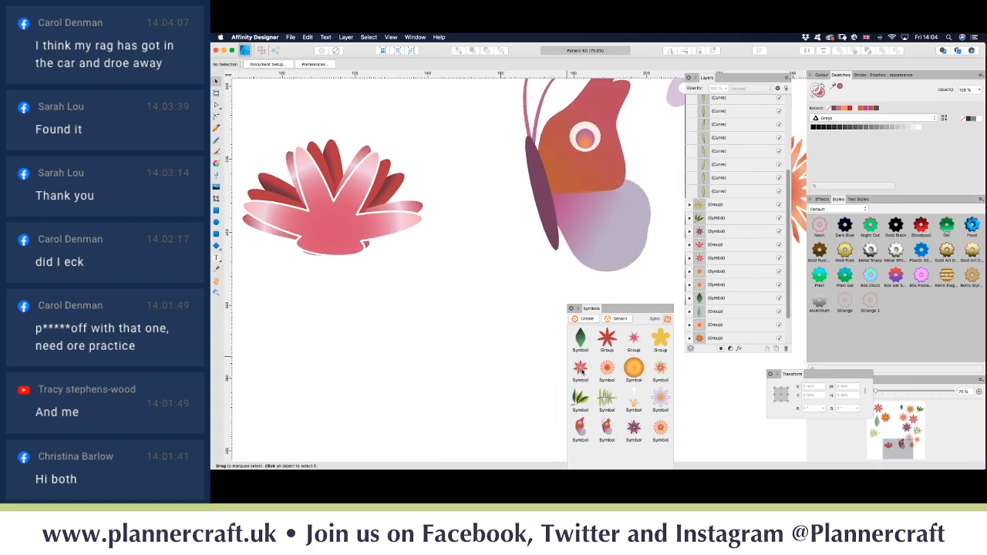
drag(582, 371, 487, 299)
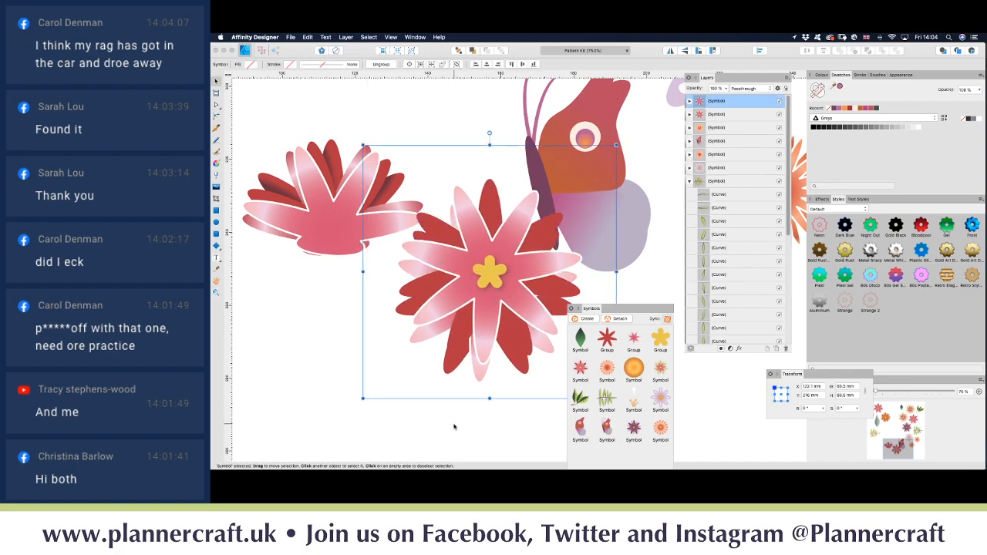
Step: Delete the extra daisy copy and position the remaining daisy below the fan flower
drag(480, 305, 441, 405)
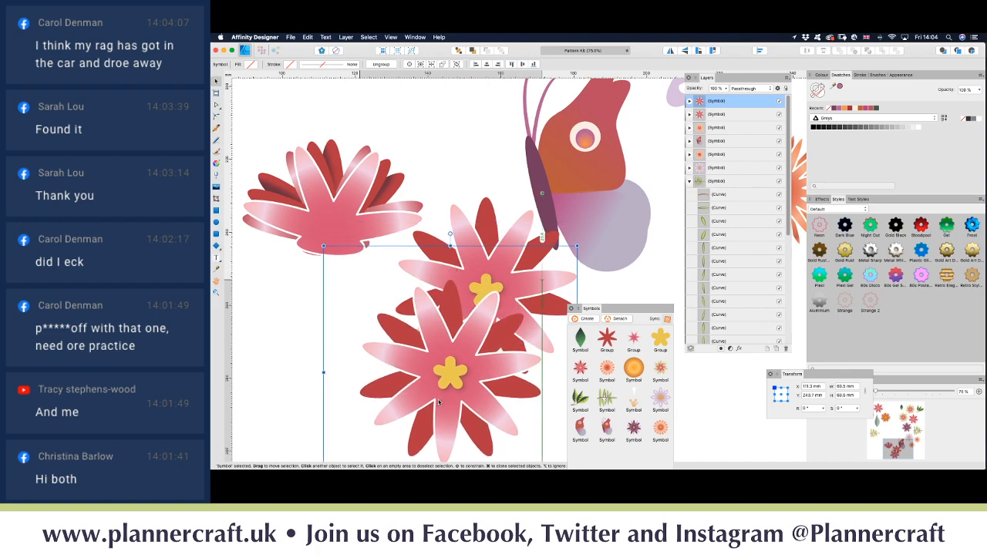
click(513, 268)
drag(513, 269, 459, 257)
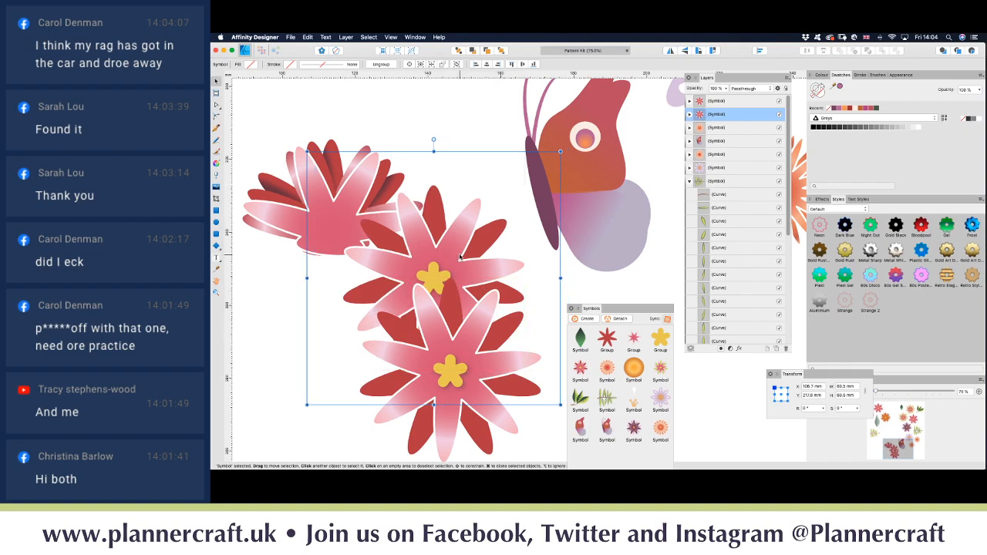
key(Delete)
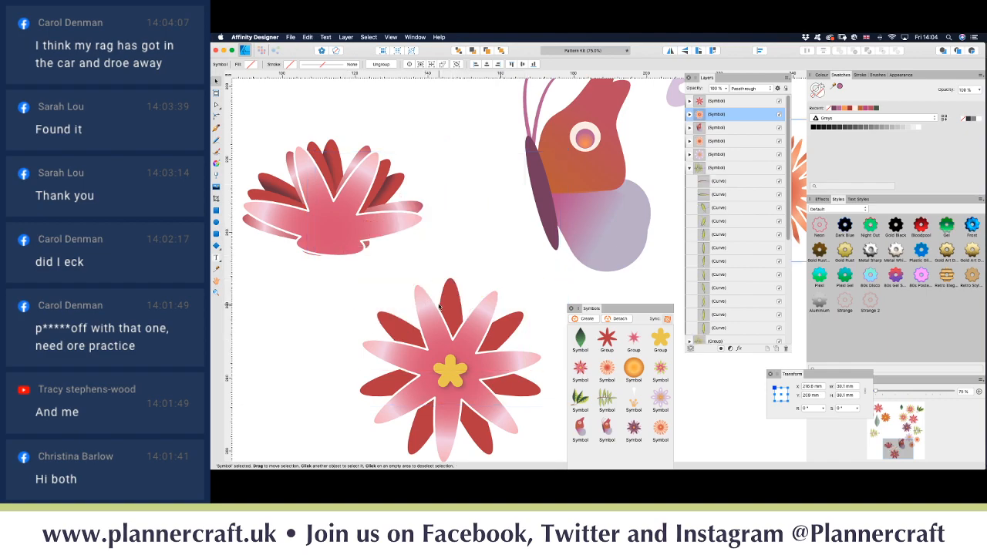
scroll(426, 303, down, 5)
scroll(439, 307, left, 2)
scroll(439, 307, right, 2)
scroll(437, 307, up, 1)
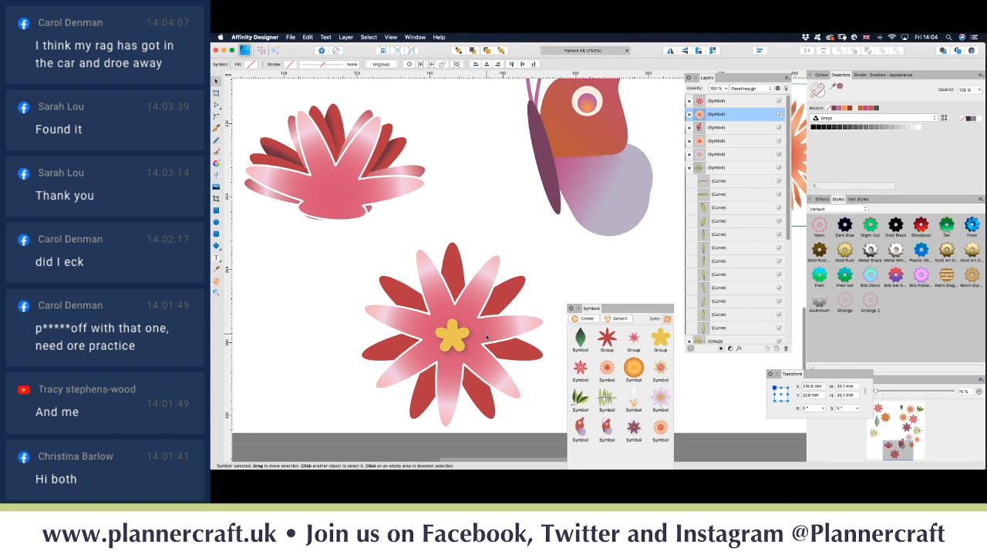
drag(487, 338, 504, 312)
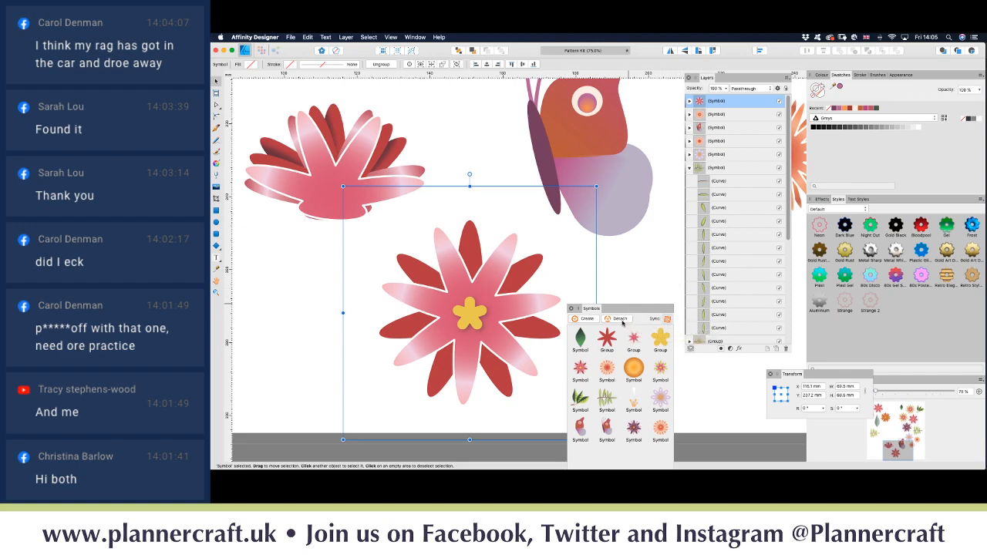
Step: Detach the daisy from its symbol and delete both curves of its yellow centre
click(623, 321)
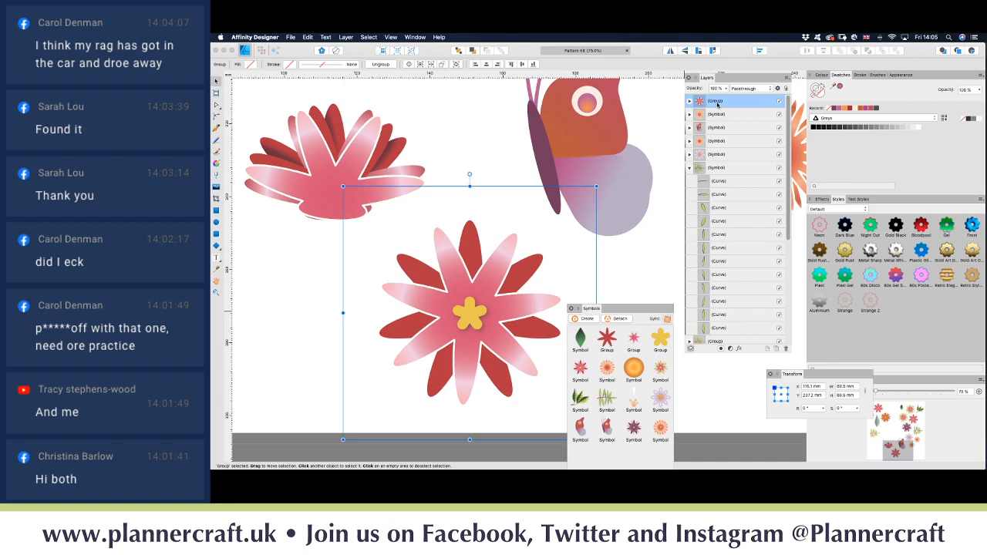
click(689, 101)
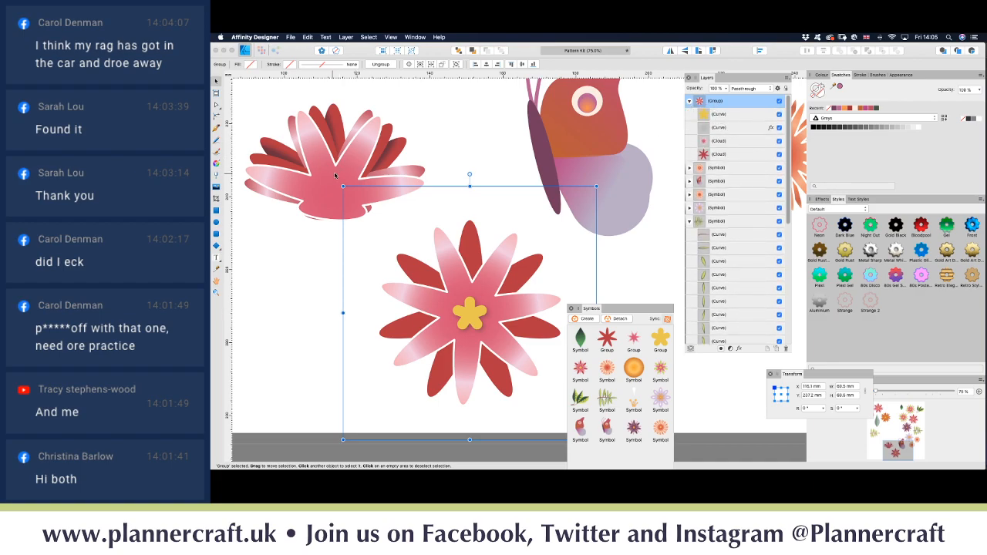
click(723, 116)
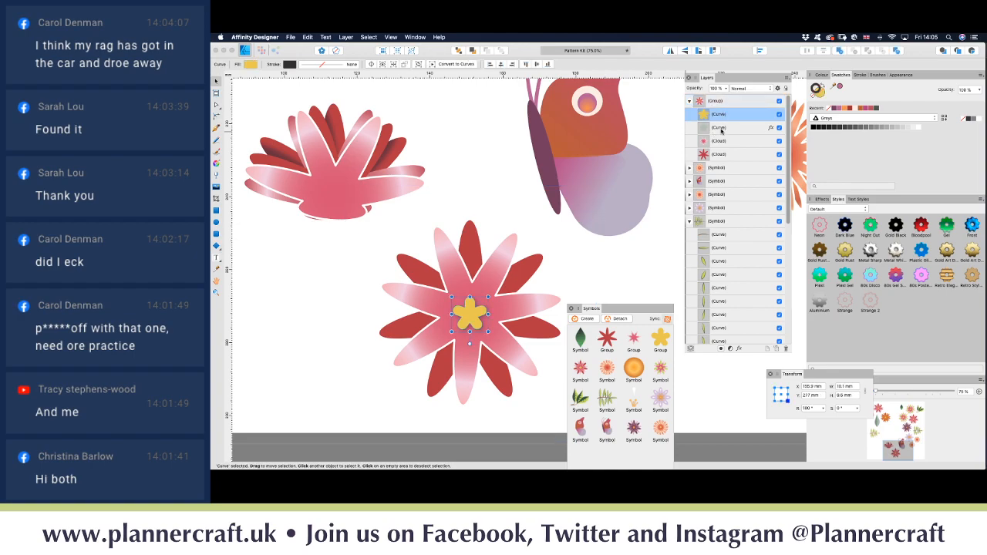
shift+click(722, 129)
key(Delete)
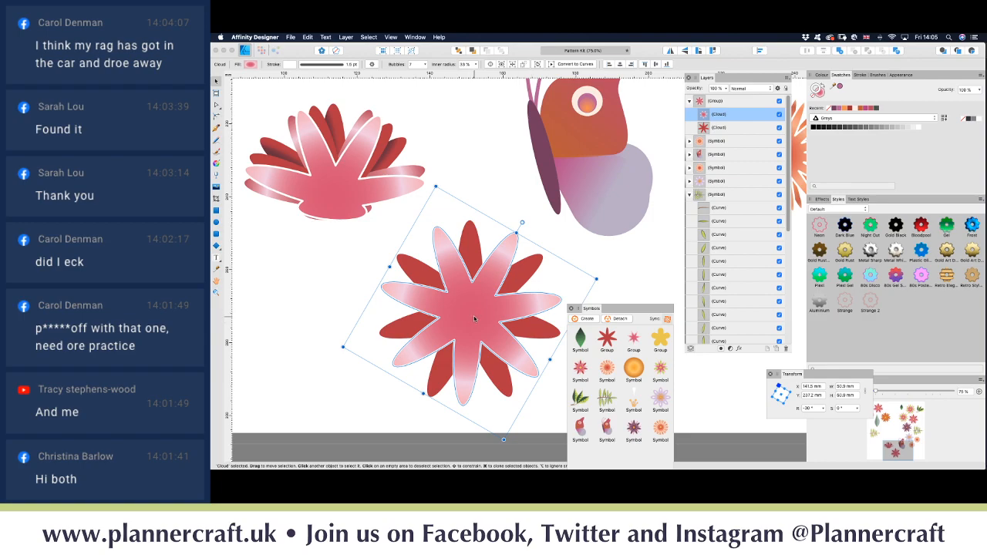
Step: Select the dark red star petal layer and switch to the Node tool
scroll(474, 316, right, 5)
scroll(474, 316, left, 2)
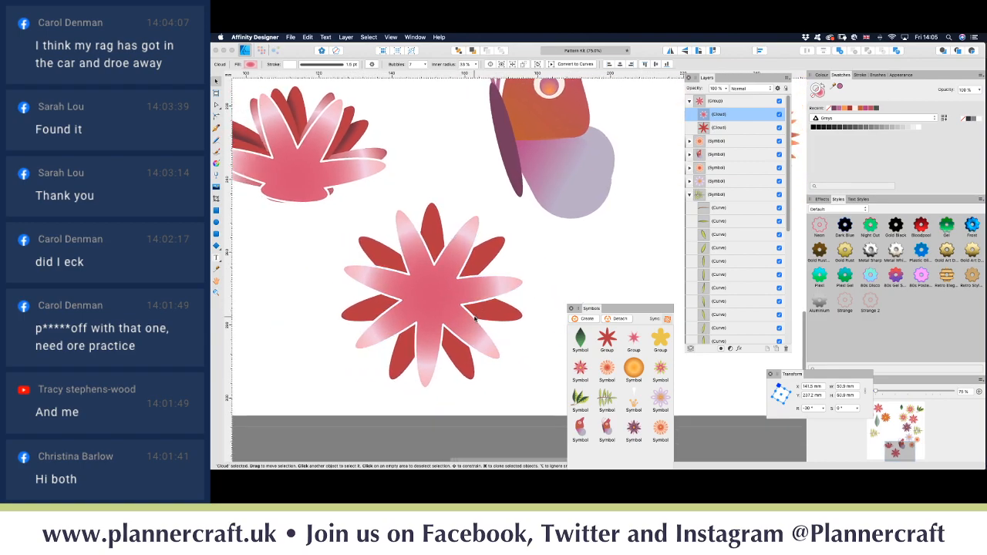
click(731, 129)
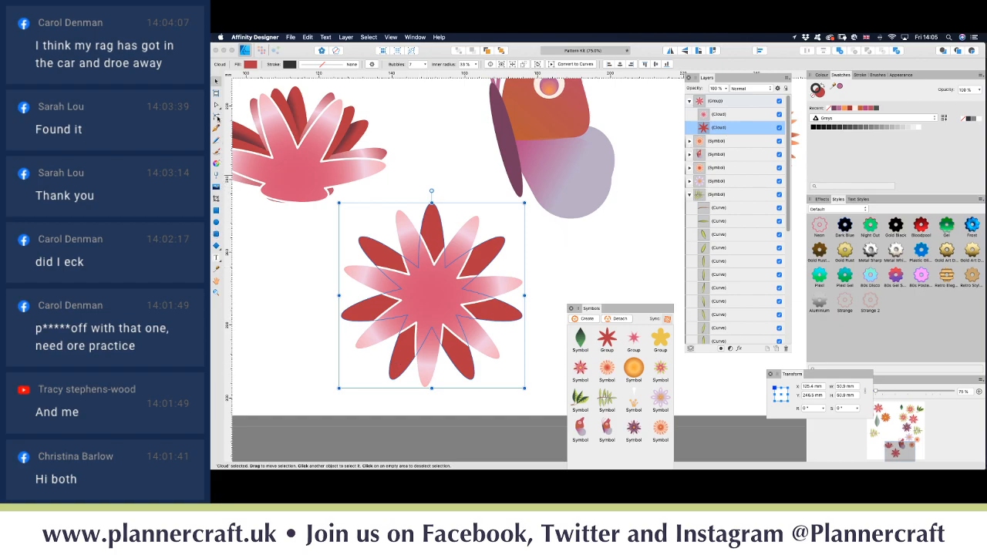
click(216, 106)
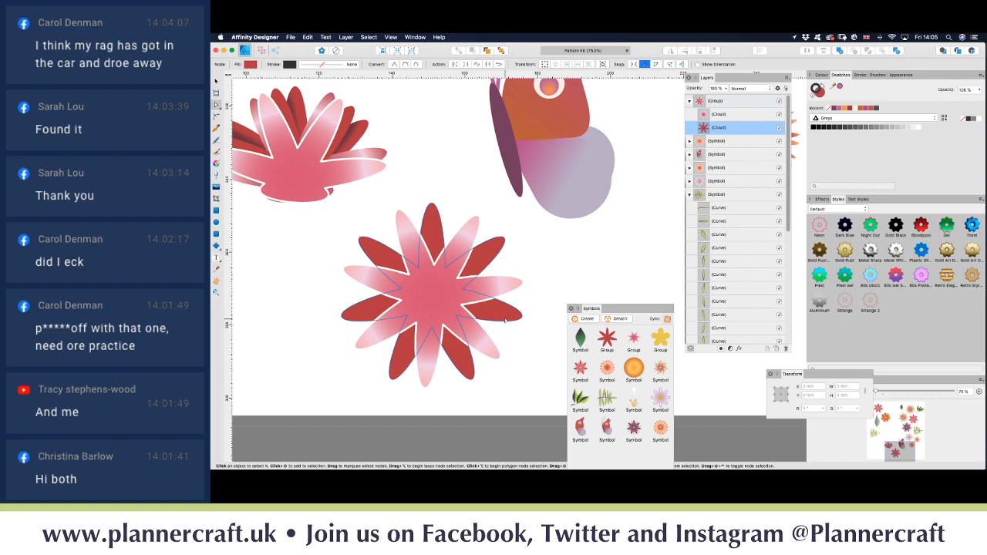
Step: Convert the dark red star to curves and delete its lower nodes, keeping three top petals
click(345, 37)
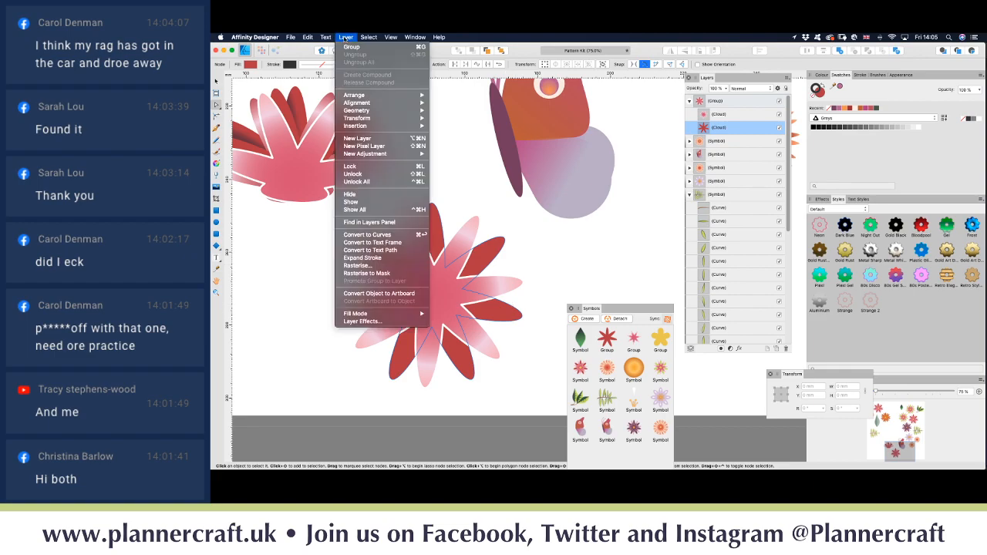
click(370, 236)
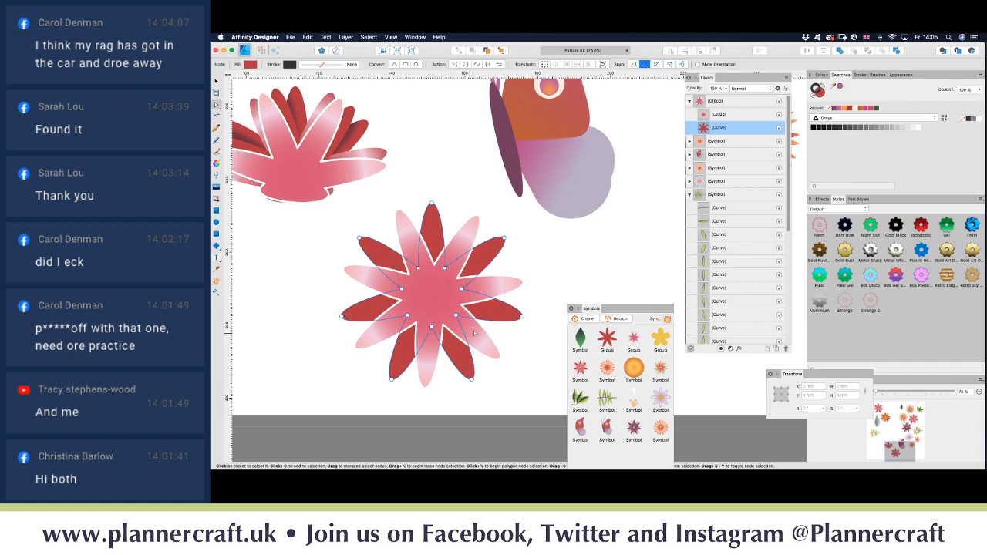
drag(534, 407, 314, 299)
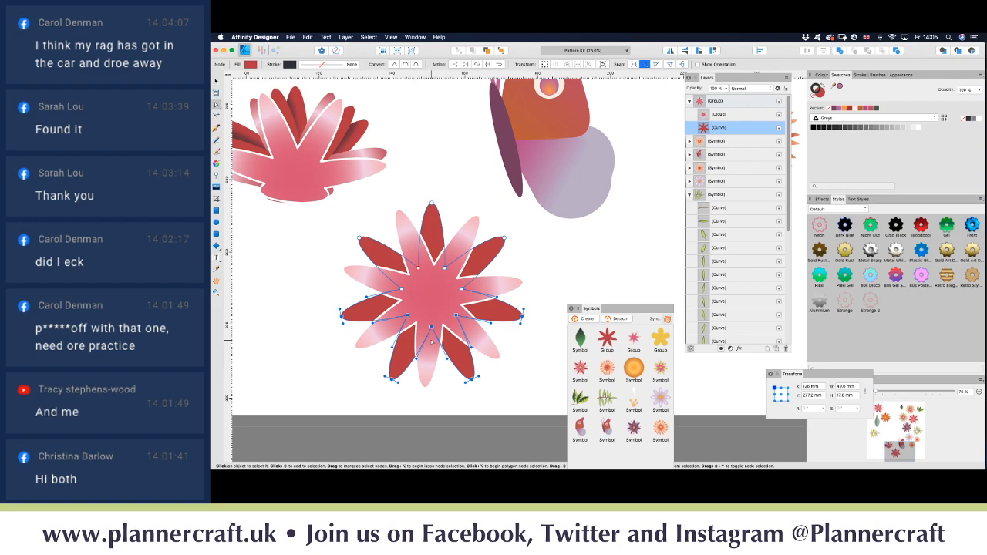
key(Delete)
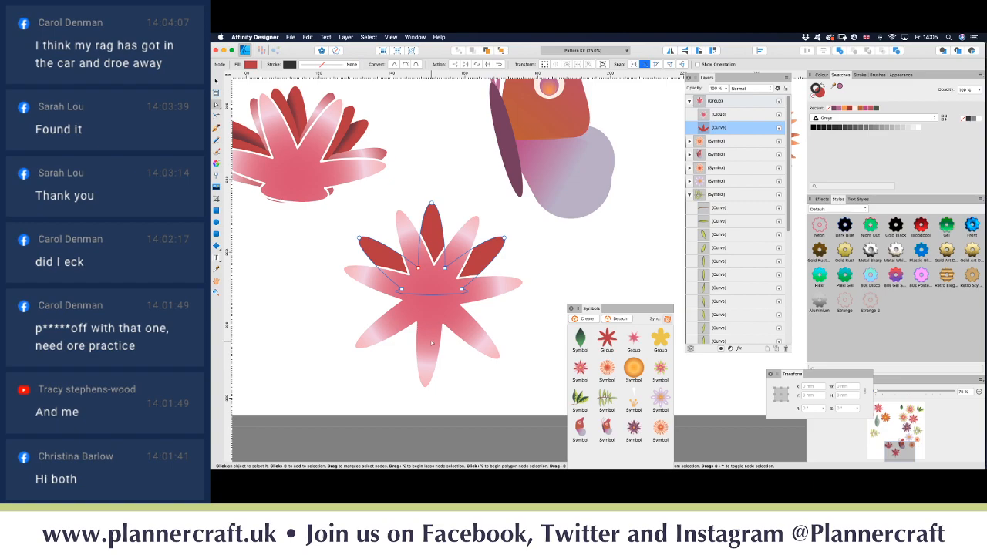
click(735, 115)
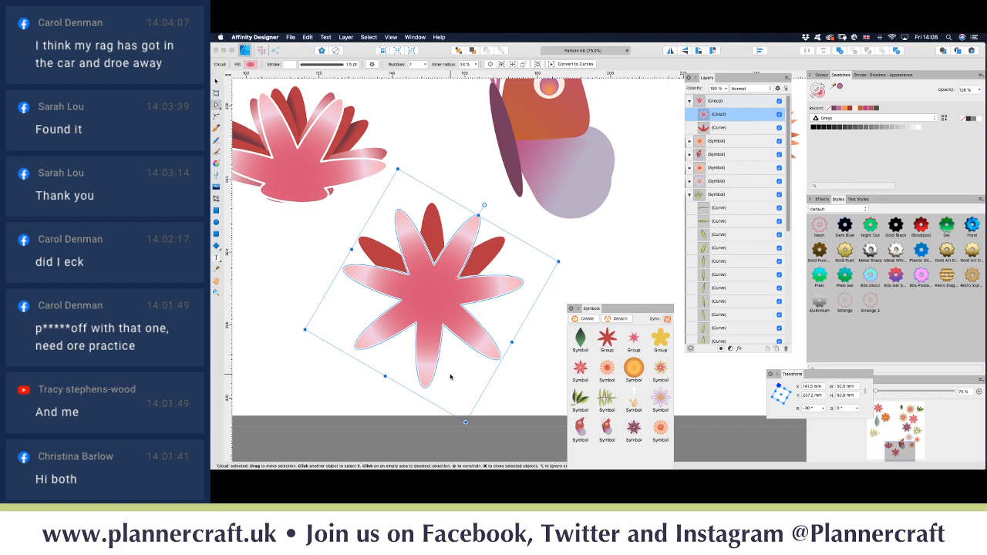
Step: Convert the pink Cloud star to curves and delete its lower nodes, leaving a flat-based fan
click(347, 38)
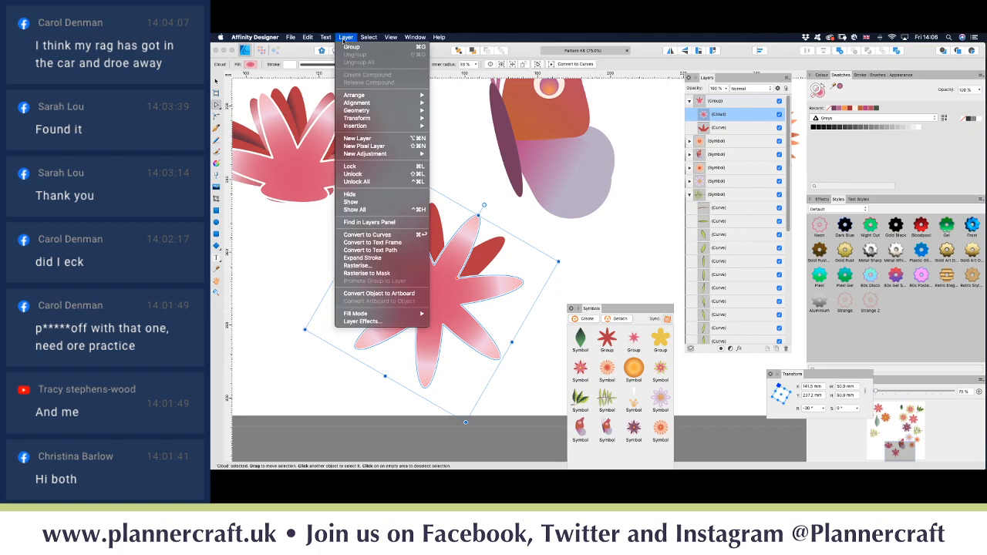
click(370, 235)
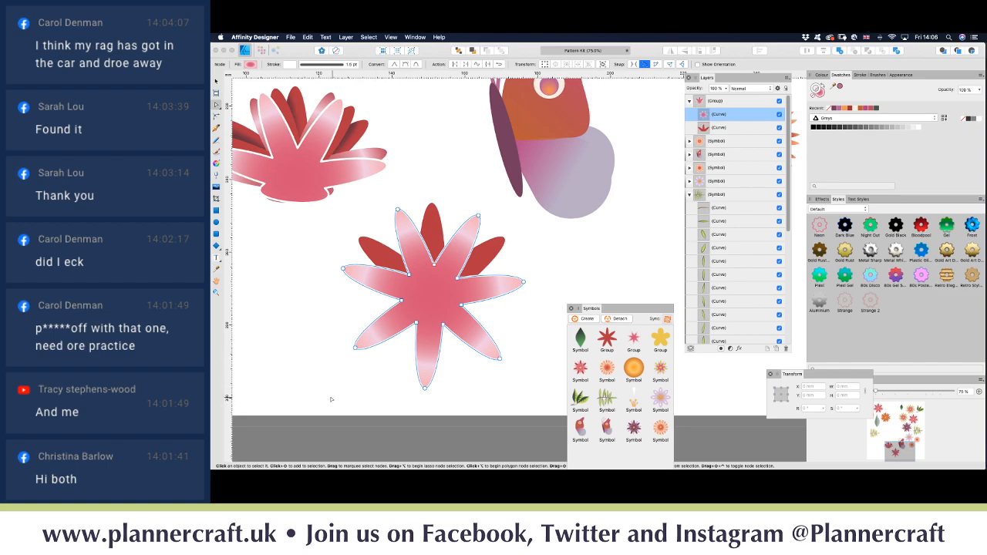
drag(329, 399, 523, 313)
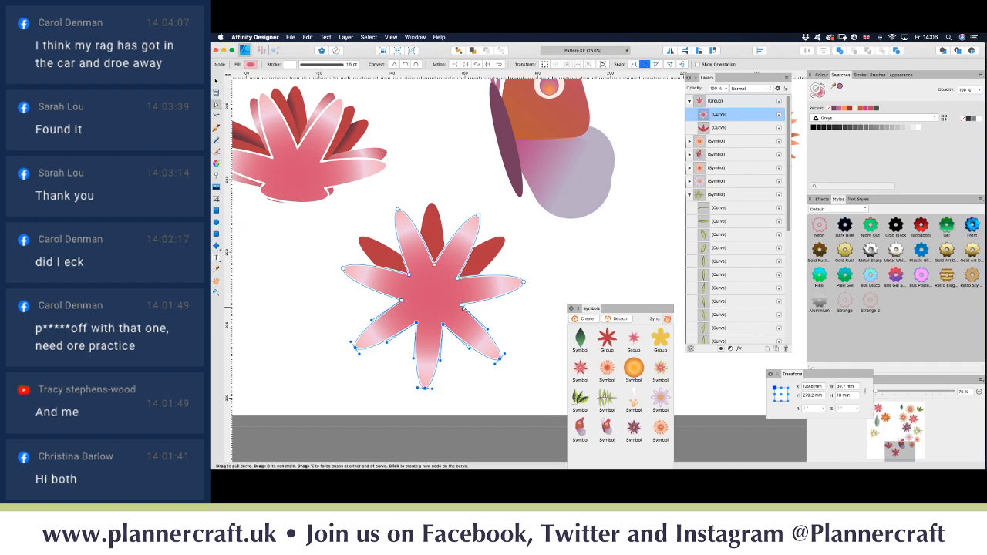
key(Delete)
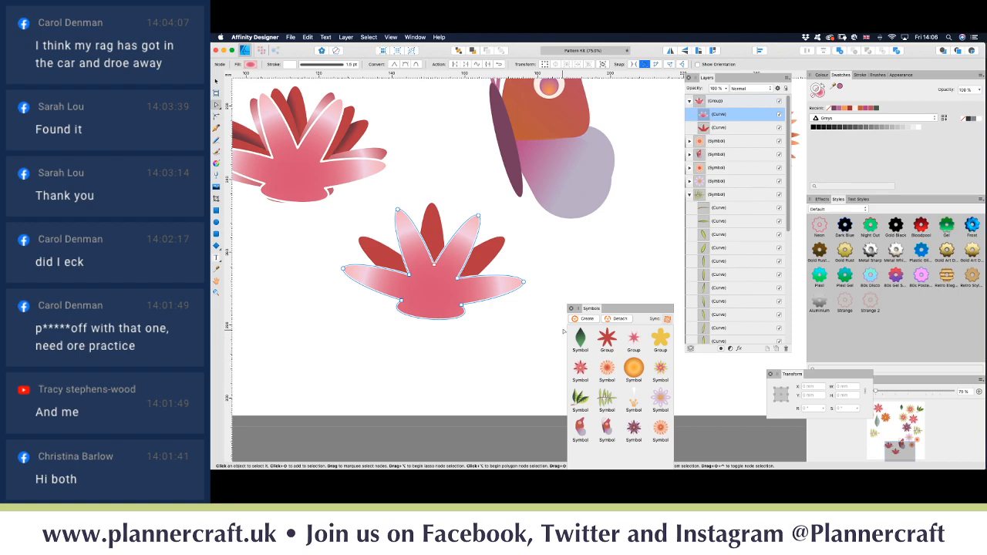
Step: Duplicate both petal curves, then rotate one dark copy about 13° and shift it up-left
shift+click(723, 130)
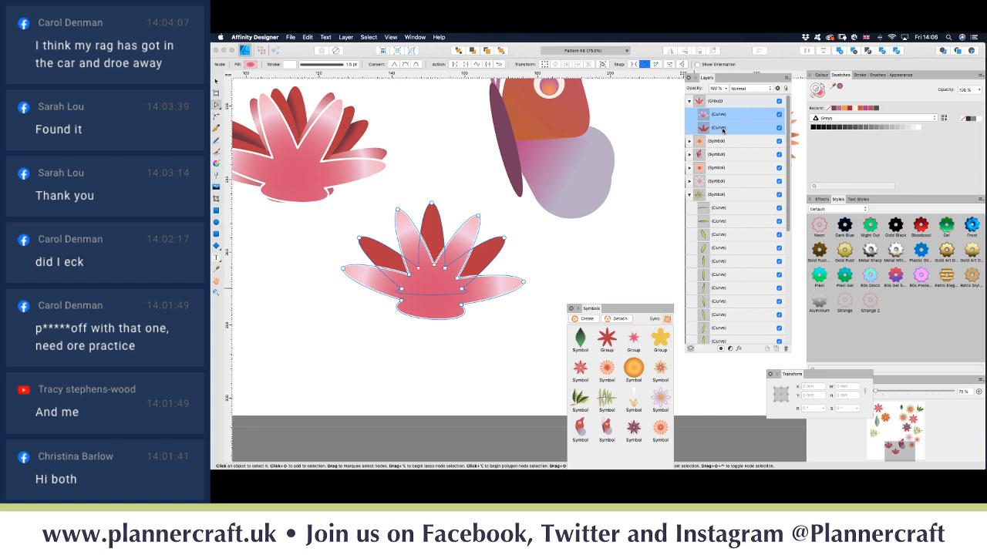
key(super+j)
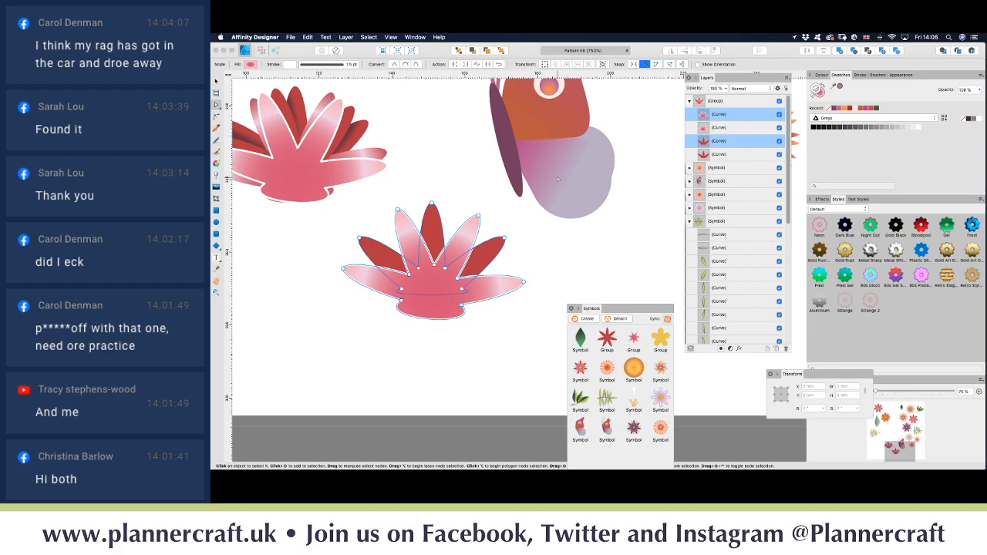
click(729, 145)
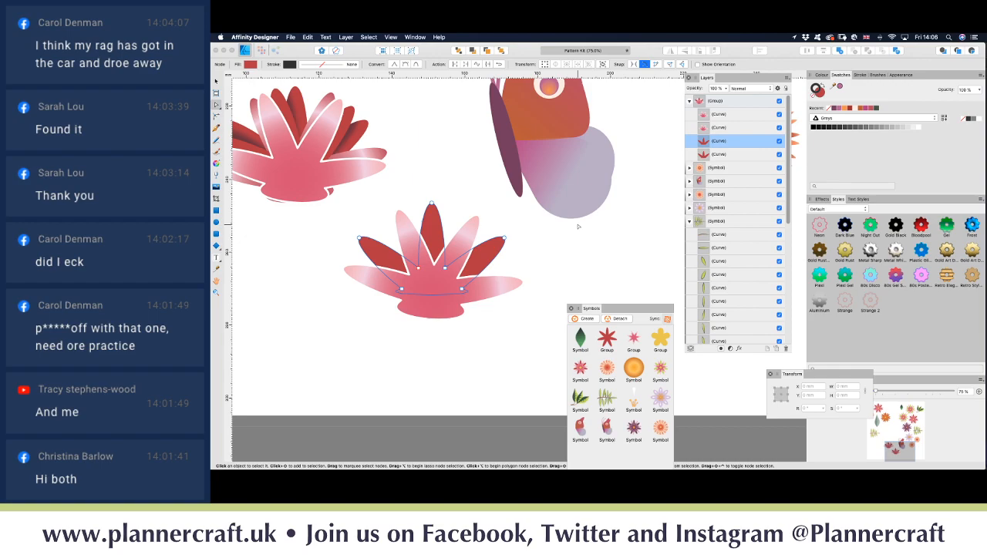
key(v)
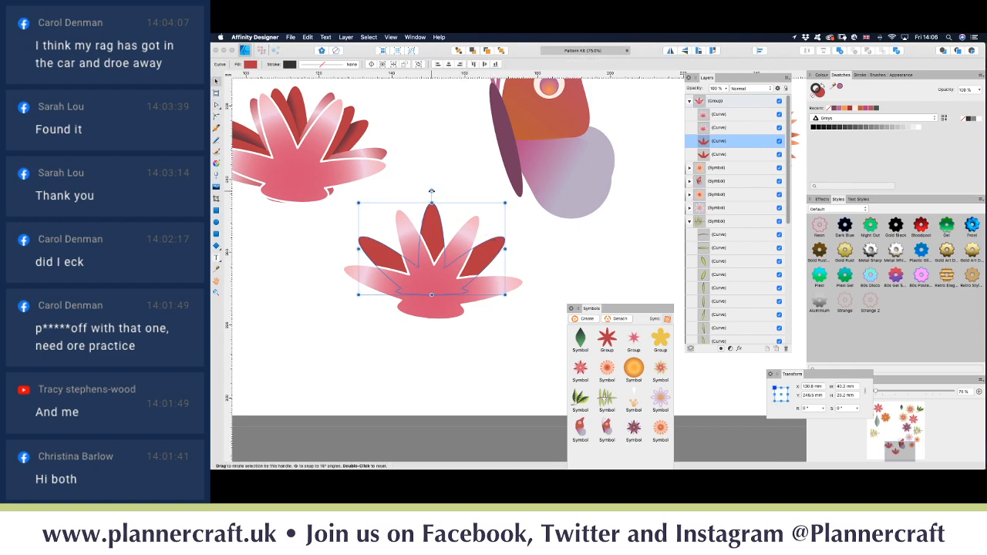
drag(431, 191, 415, 194)
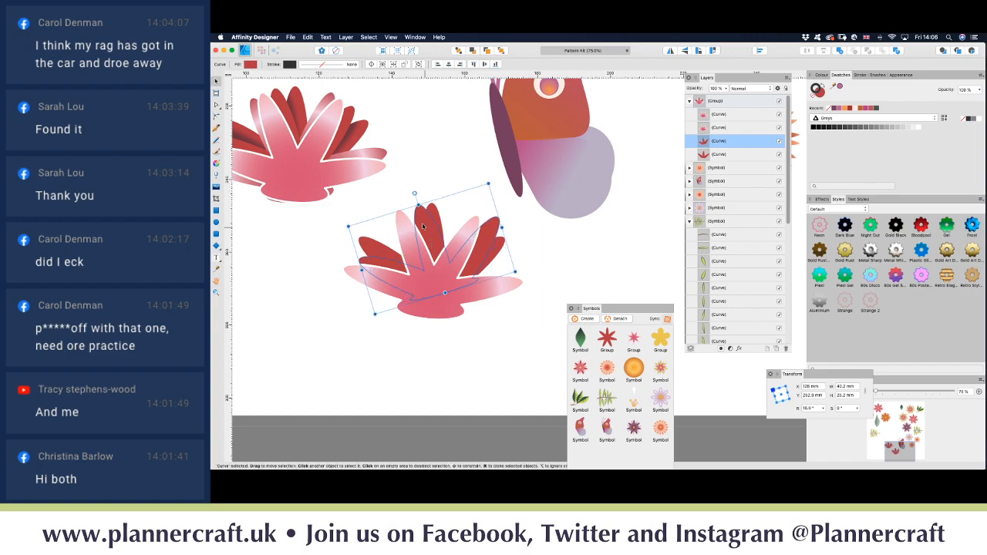
drag(426, 227, 416, 226)
Step: Rotate another dark petal copy about 8.5° clockwise, then select the other petal curves
click(503, 246)
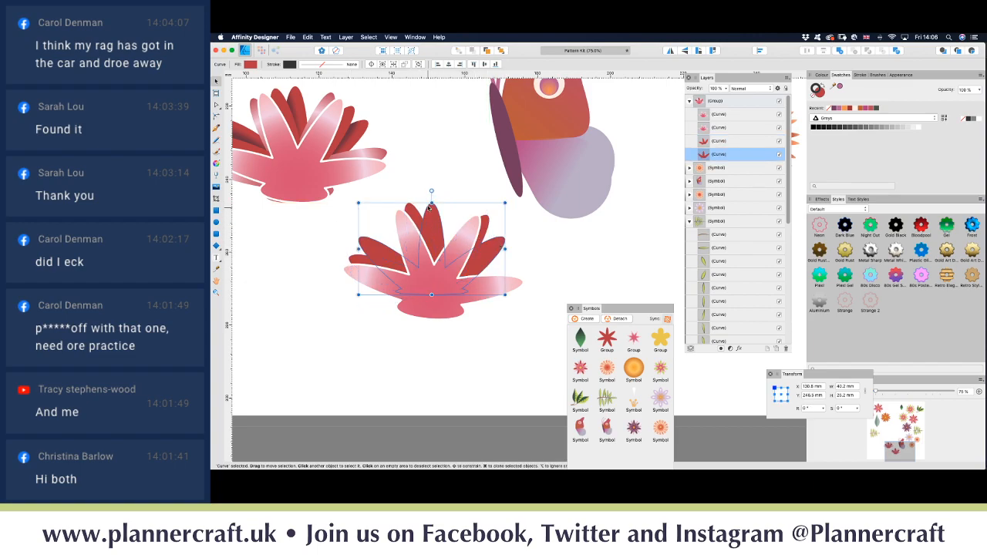
drag(432, 191, 446, 222)
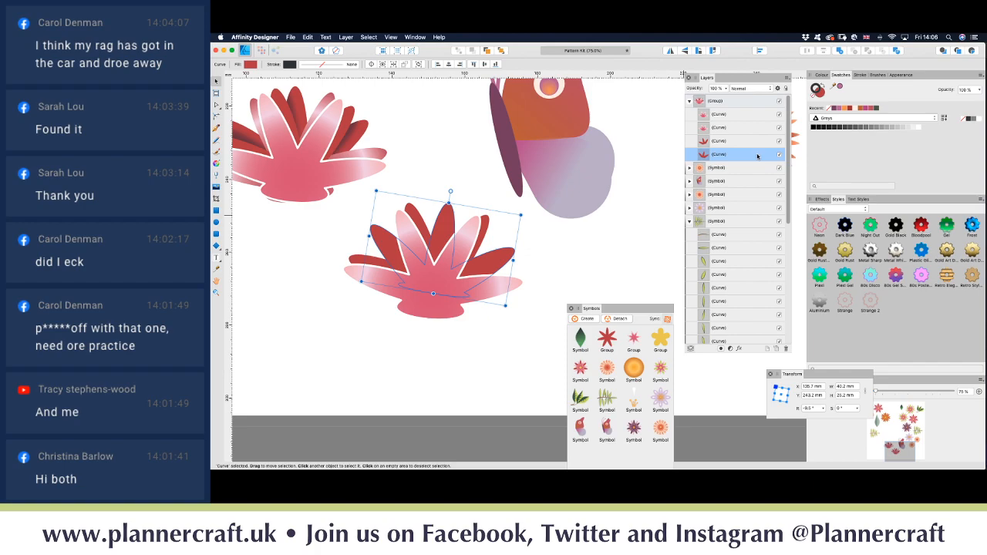
click(728, 142)
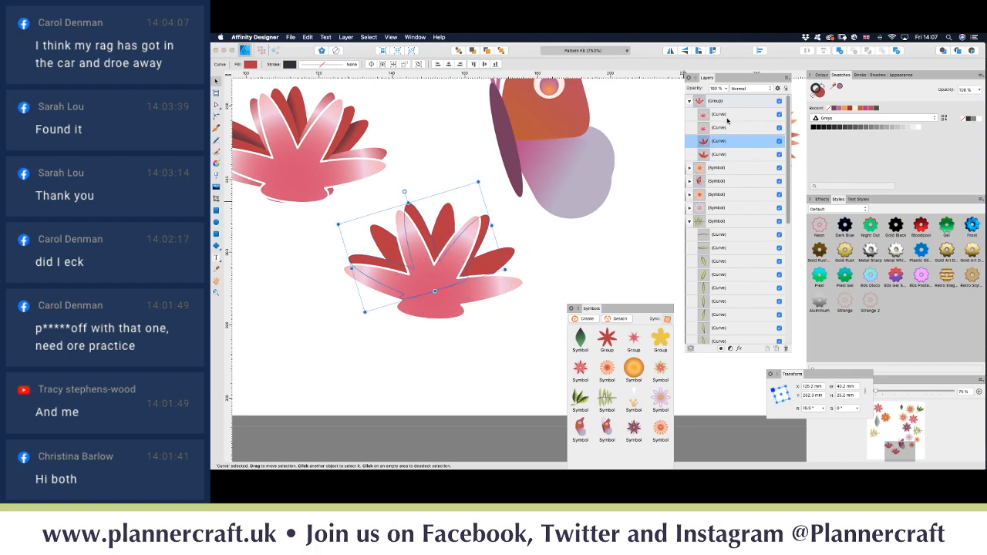
click(729, 119)
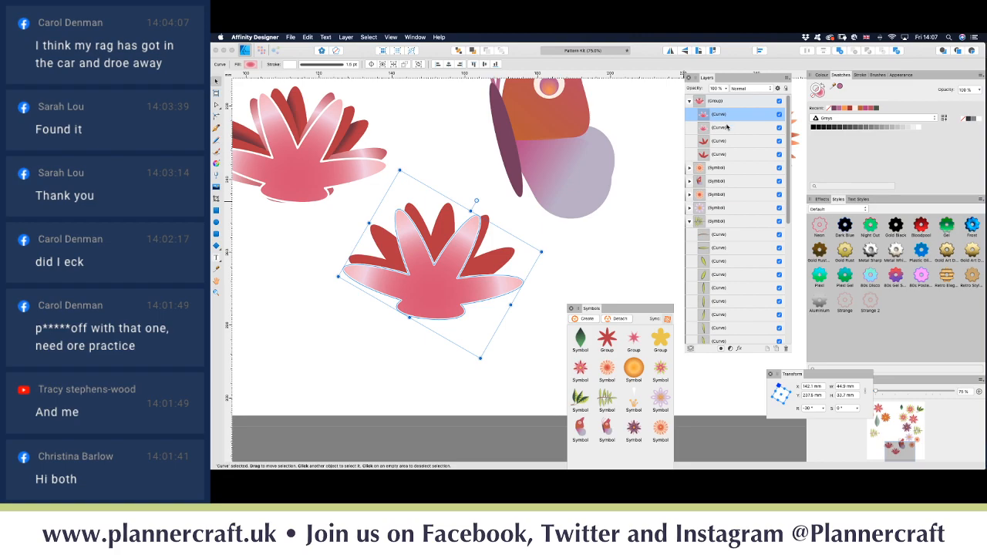
click(729, 127)
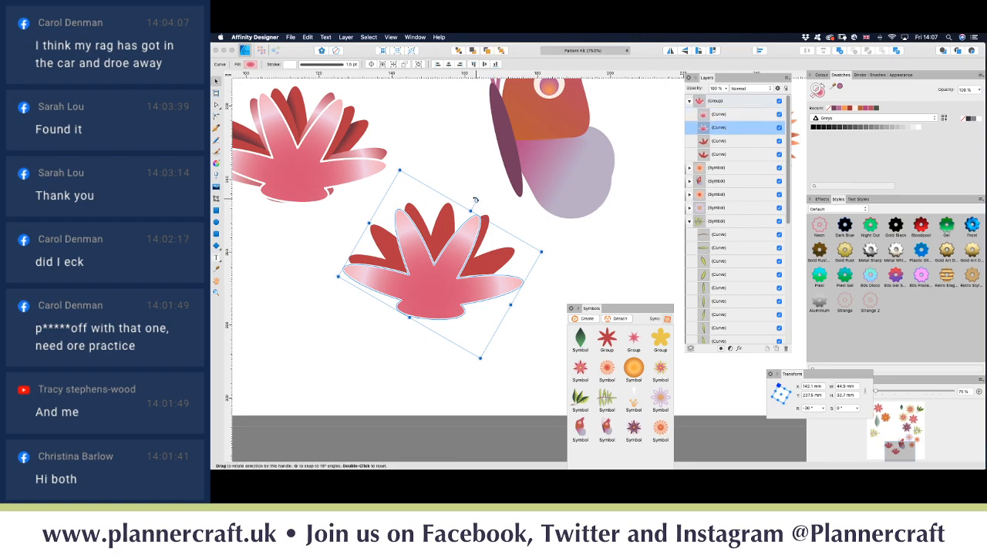
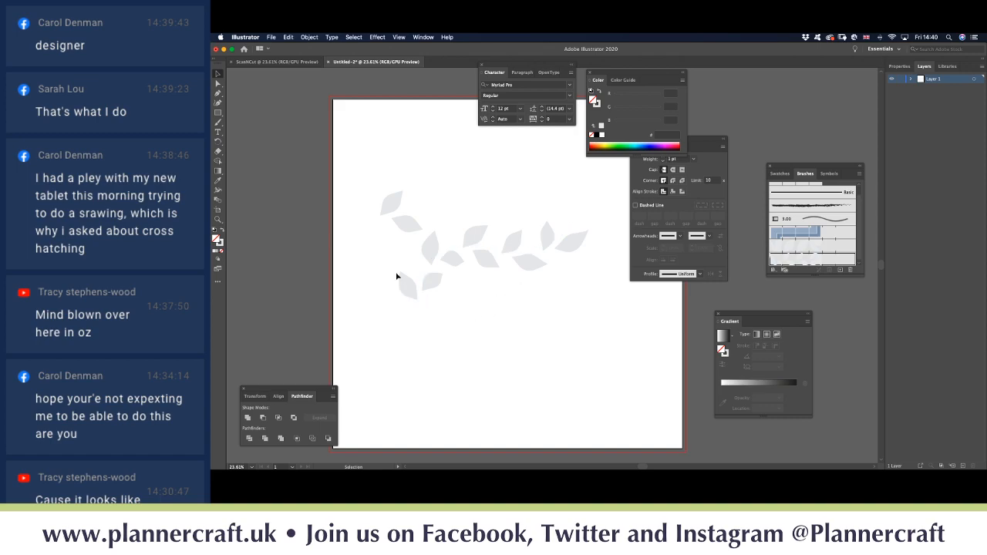
Step: Drag the vine's middle anchor lower and ease its handles into a gentle S-wave
click(448, 259)
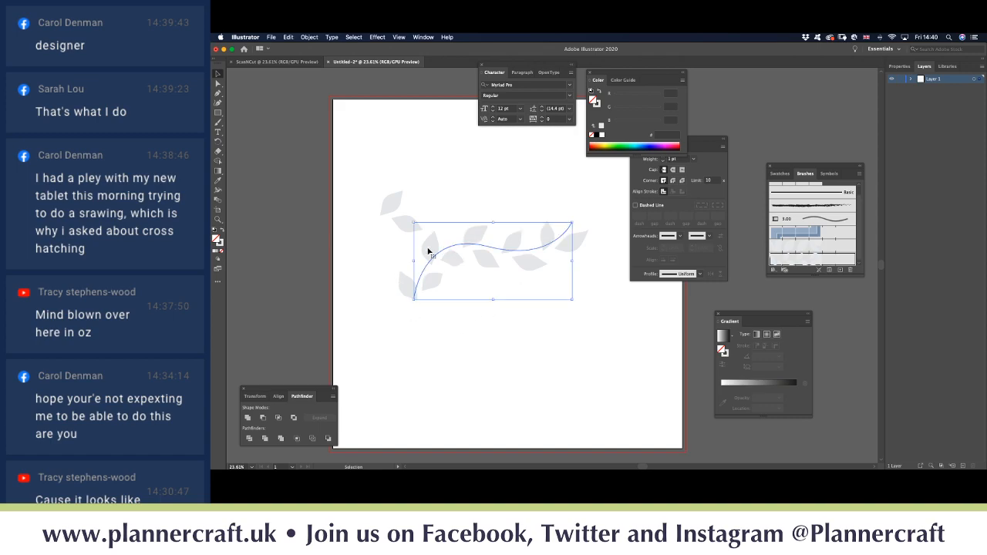
click(218, 83)
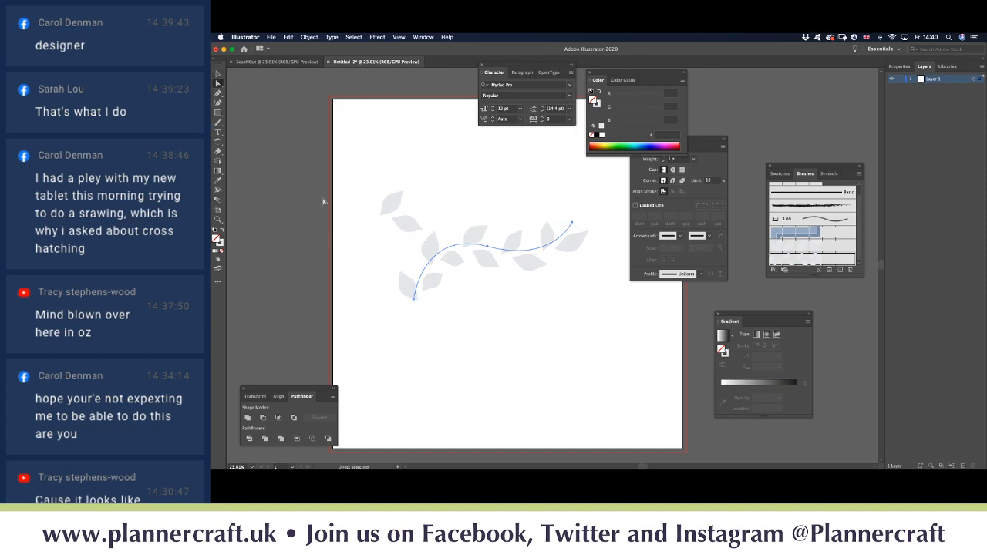
drag(494, 246, 479, 290)
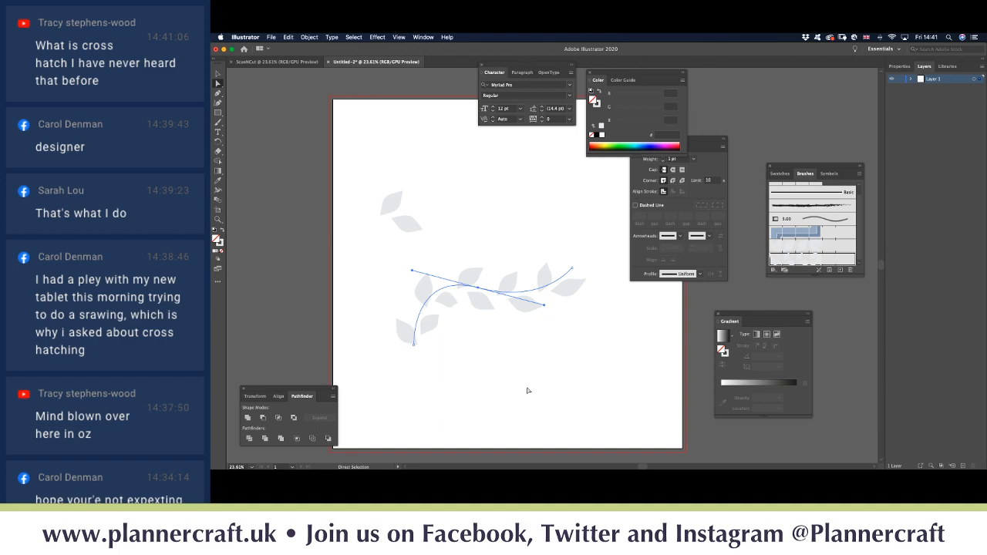
click(479, 288)
drag(479, 288, 494, 307)
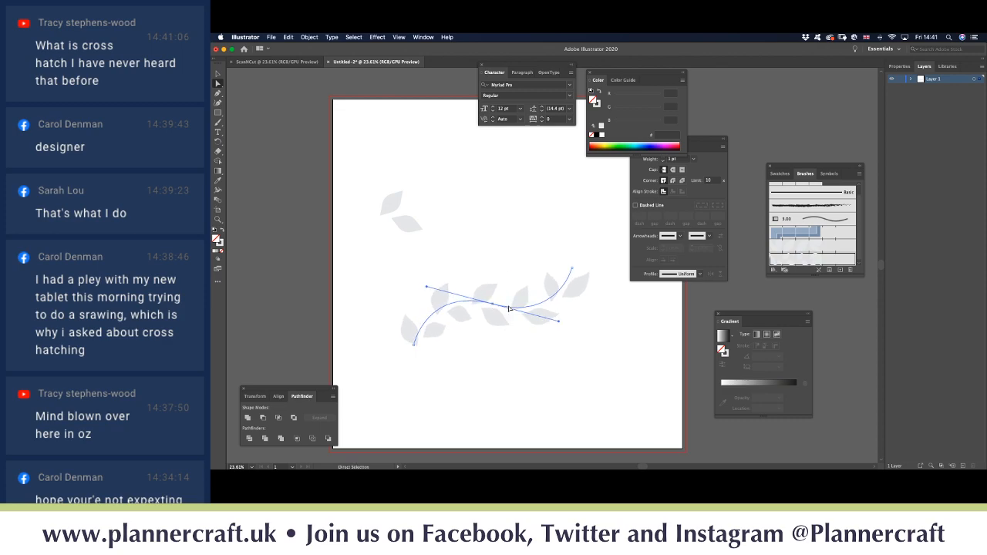
mouse_move(563, 322)
mouse_down()
mouse_move(558, 335)
mouse_move(515, 320)
mouse_move(571, 341)
mouse_move(563, 340)
mouse_up()
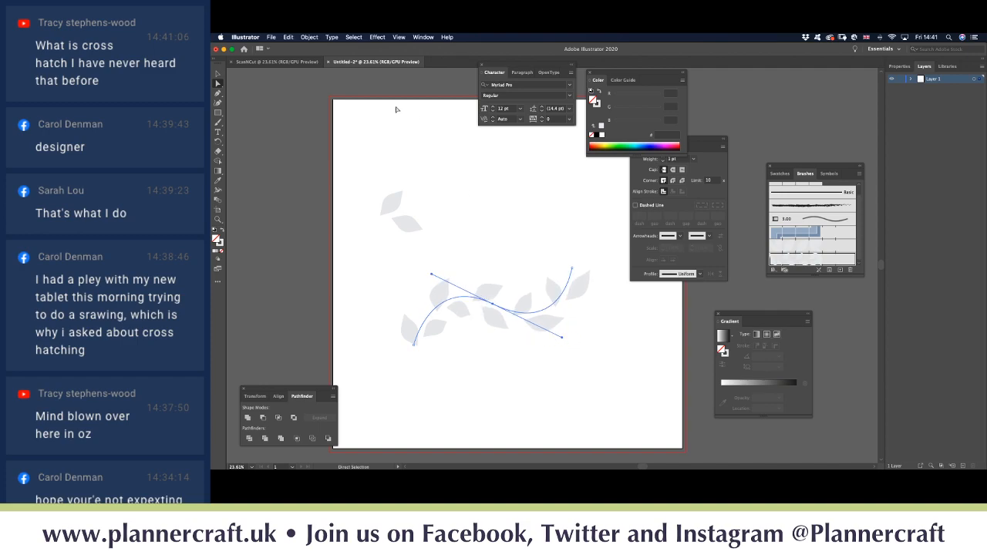
click(217, 74)
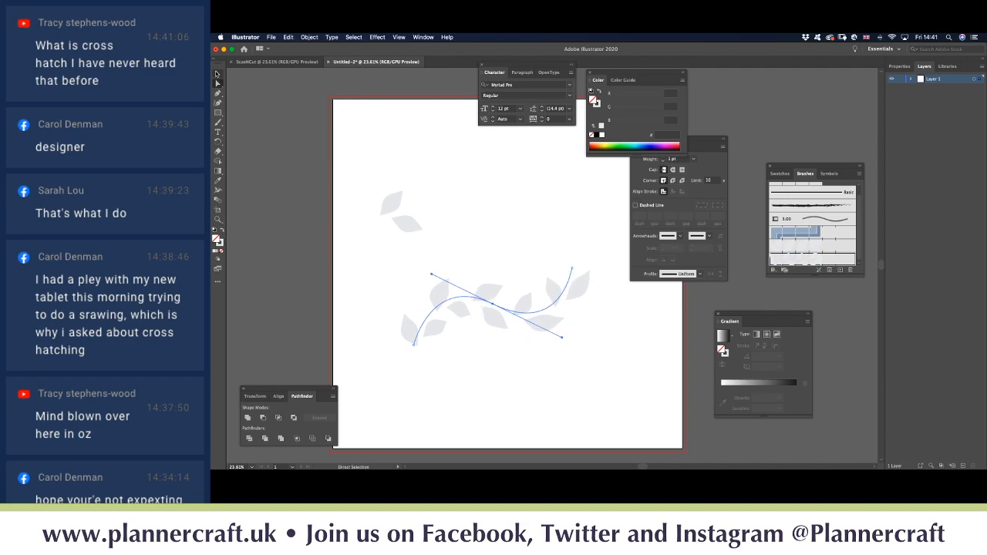
click(422, 148)
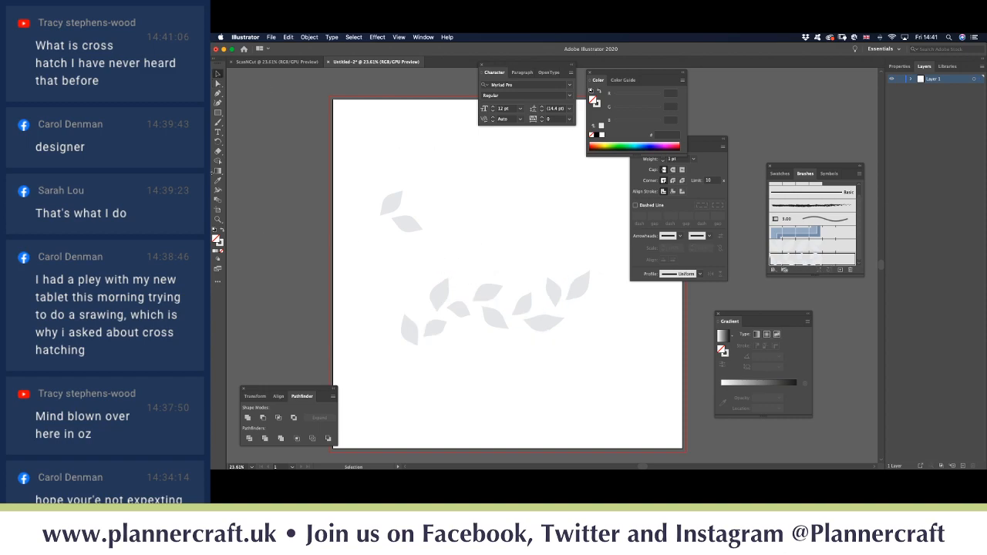
Step: Draw a short diagonal line with a black stroke and no fill
click(217, 92)
click(396, 161)
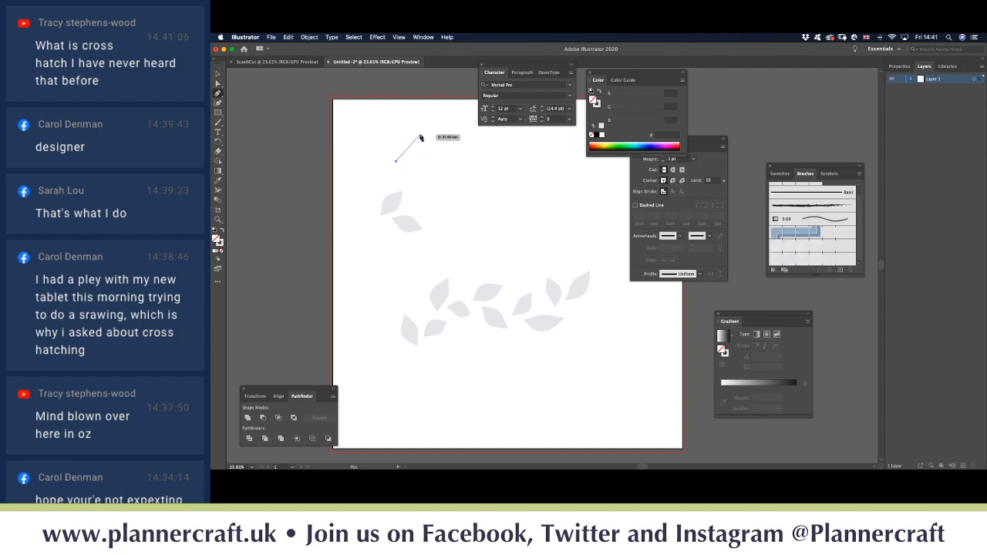
click(415, 137)
key(v)
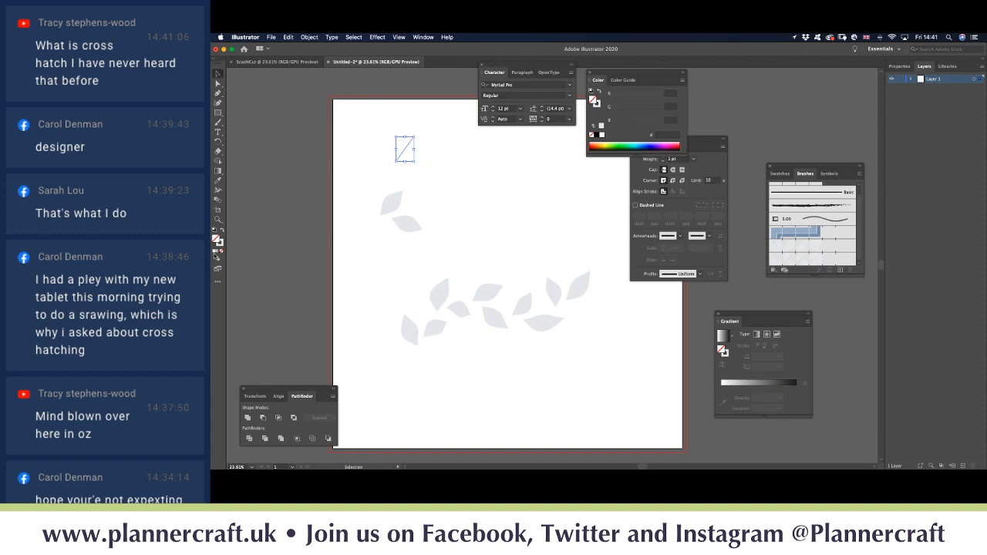
click(220, 243)
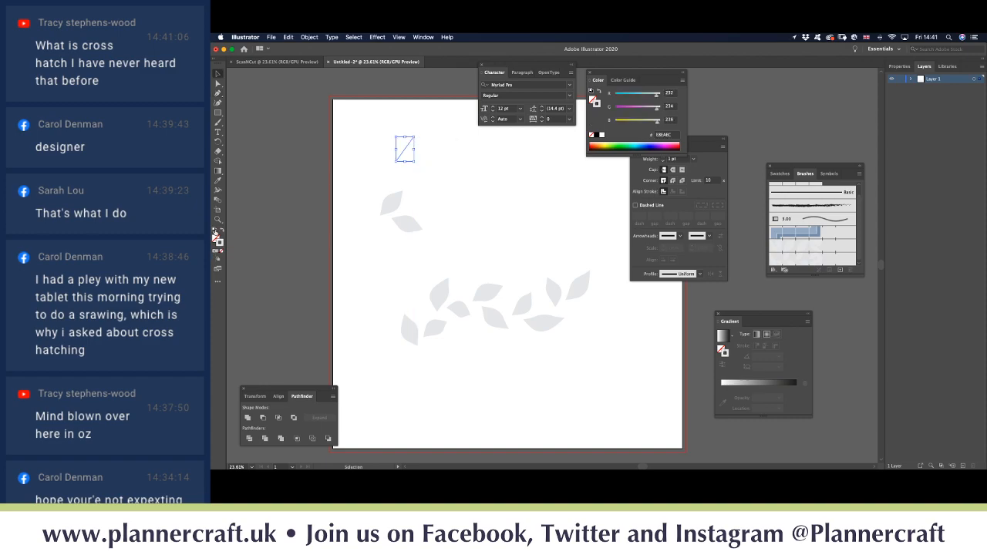
click(215, 230)
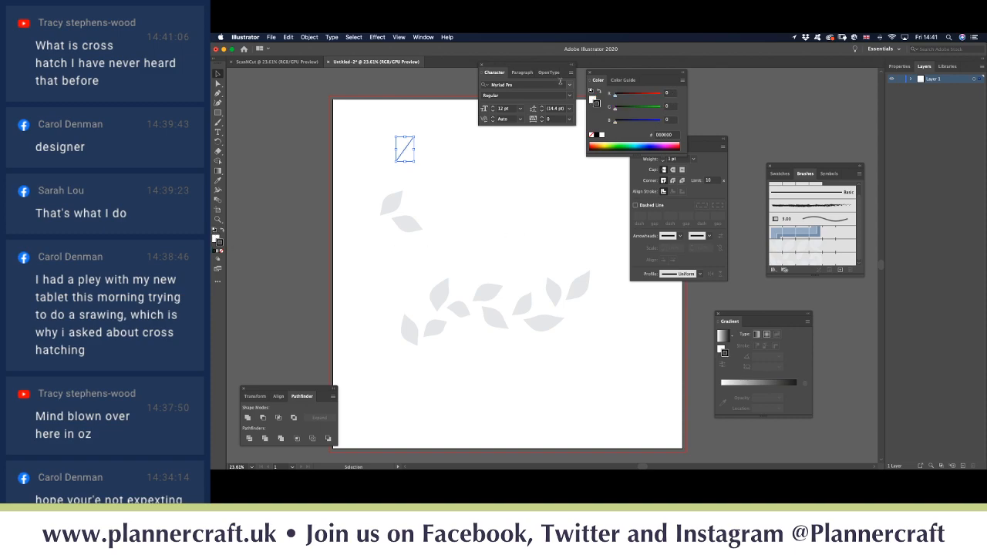
click(223, 250)
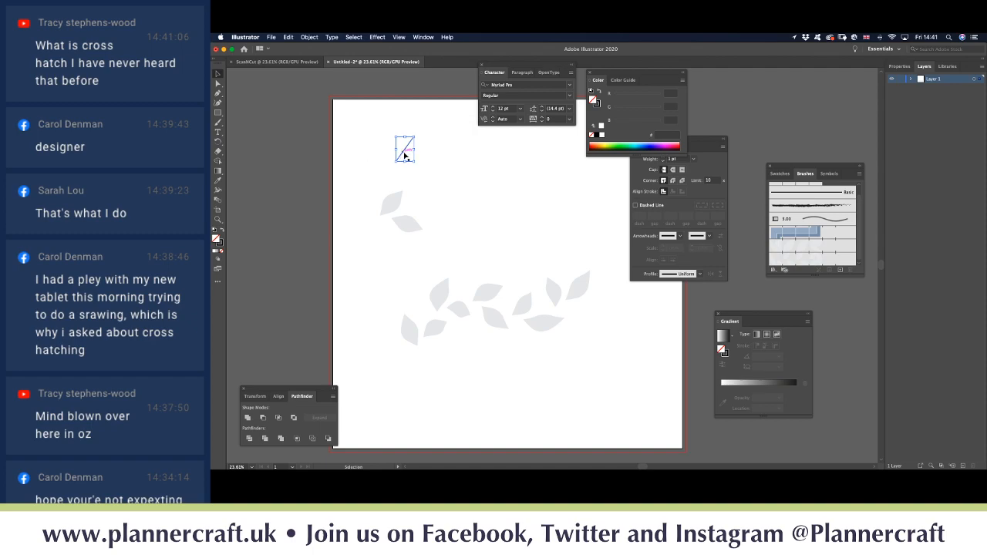
mouse_move(405, 157)
mouse_down()
mouse_move(391, 175)
mouse_move(417, 174)
mouse_up()
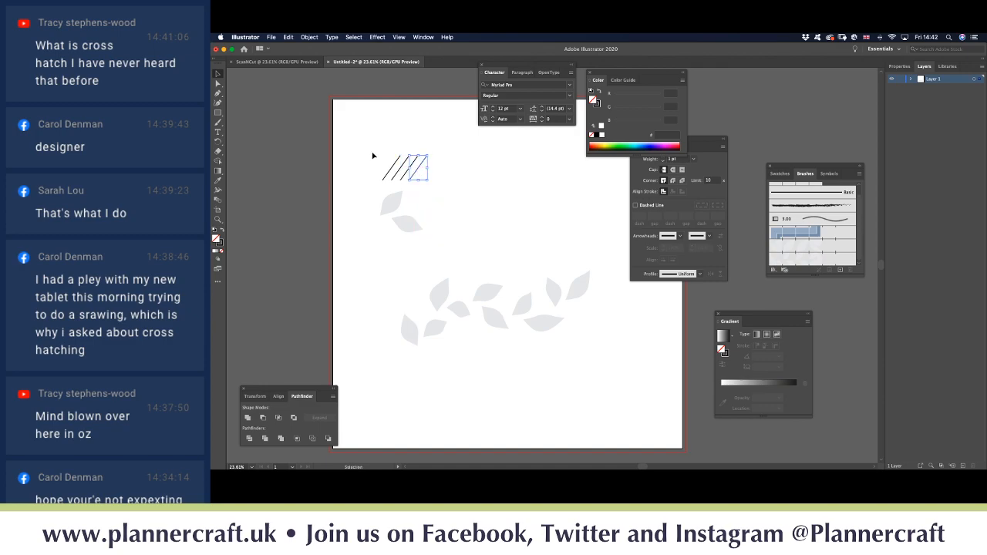
Step: Convert the four diagonal hatch lines' strokes to filled outlines with Object > Path > Outline Stroke
click(380, 141)
mouse_move(373, 133)
mouse_down()
mouse_move(448, 200)
mouse_move(423, 182)
mouse_up()
click(449, 197)
click(309, 38)
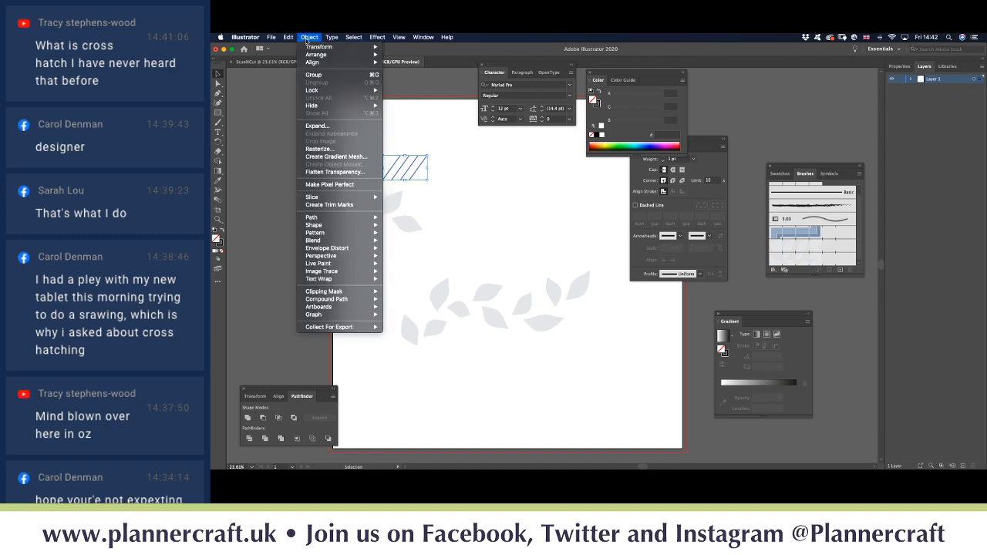
mouse_move(339, 218)
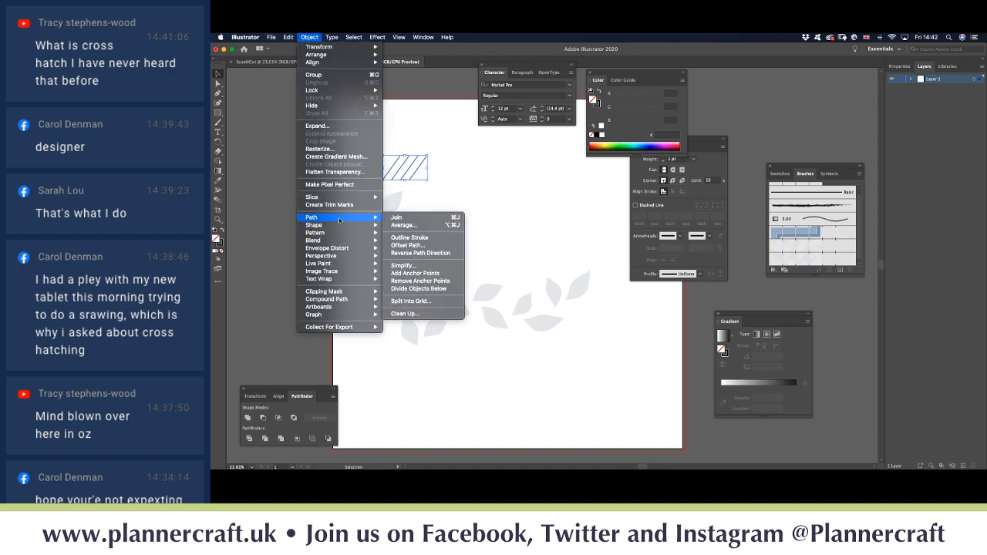
click(423, 243)
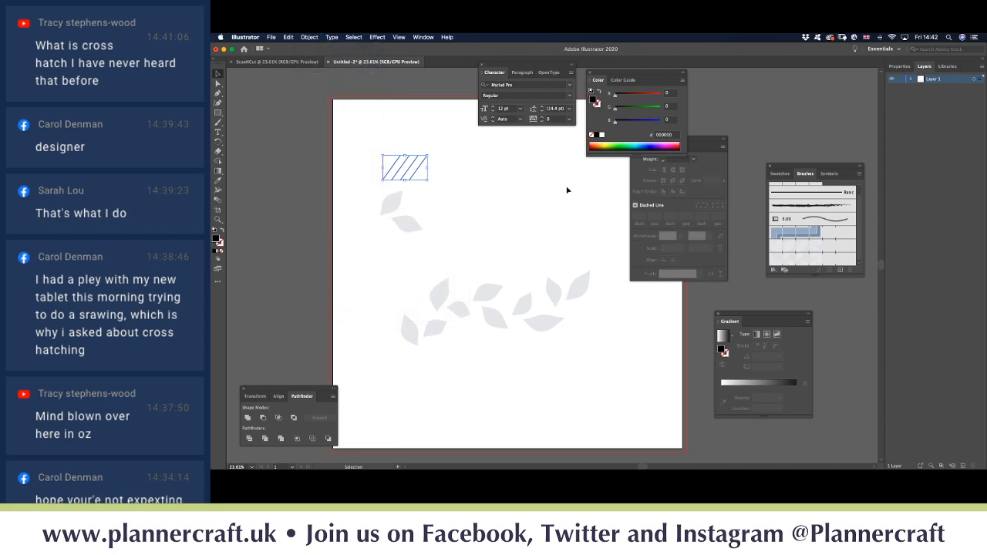
Step: Start a new Pattern Brush from the hatch tile, then cancel the setup
click(860, 175)
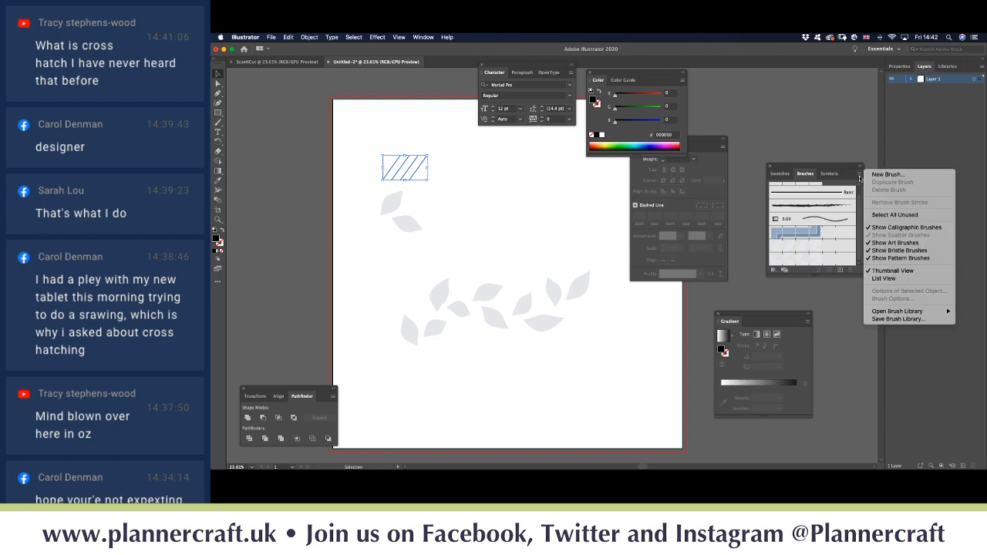
click(877, 175)
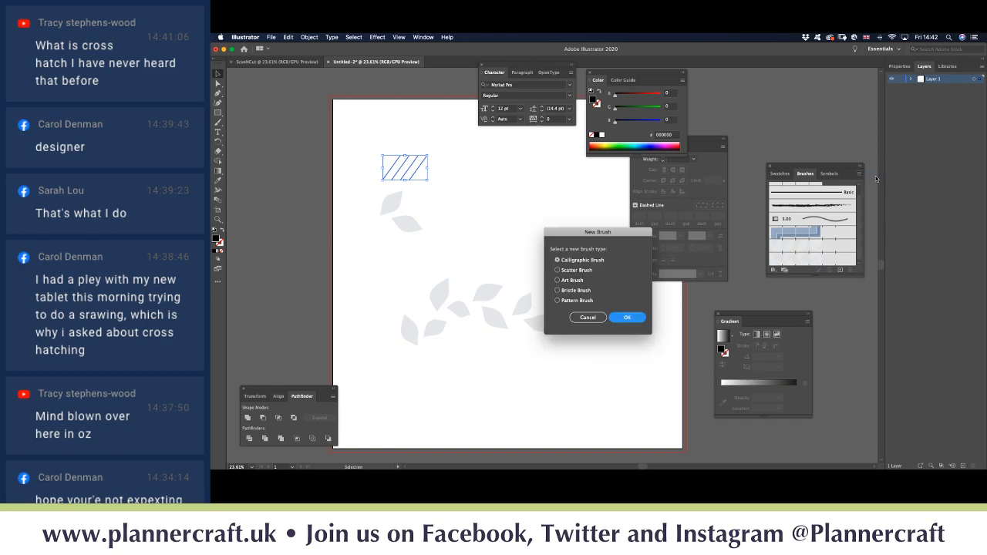
click(567, 303)
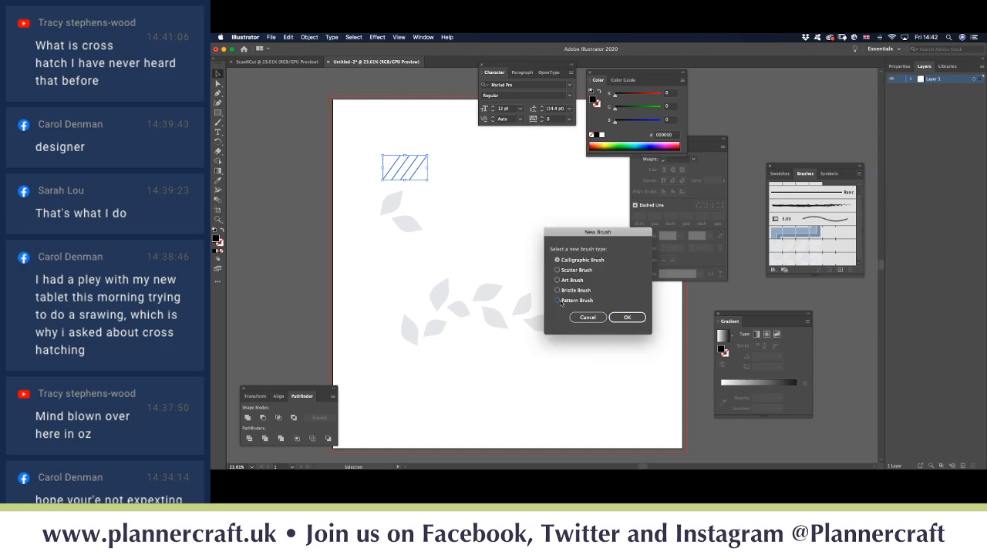
click(629, 318)
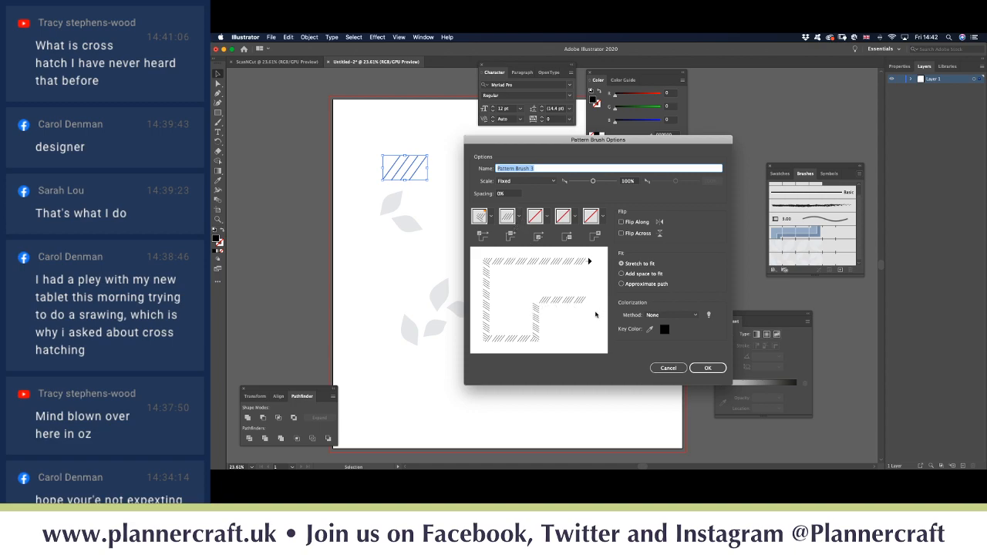
click(668, 369)
Step: Delete the hatched tile and select the remaining diagonal line
click(456, 162)
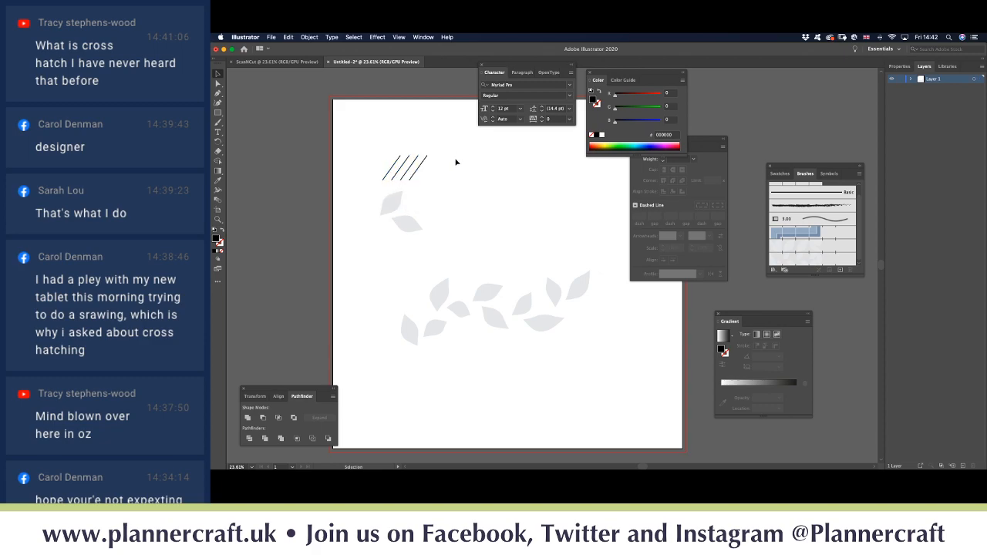
click(407, 179)
key(Delete)
click(389, 174)
Step: Create a Pattern Brush from the line, entering -235 for spacing and Auto-Overlap outer corners
click(860, 176)
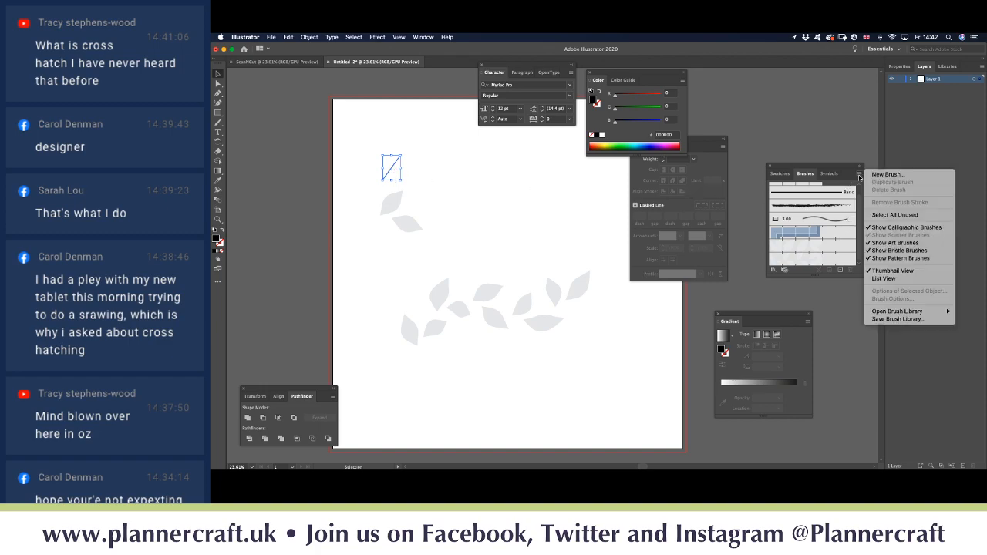
click(887, 175)
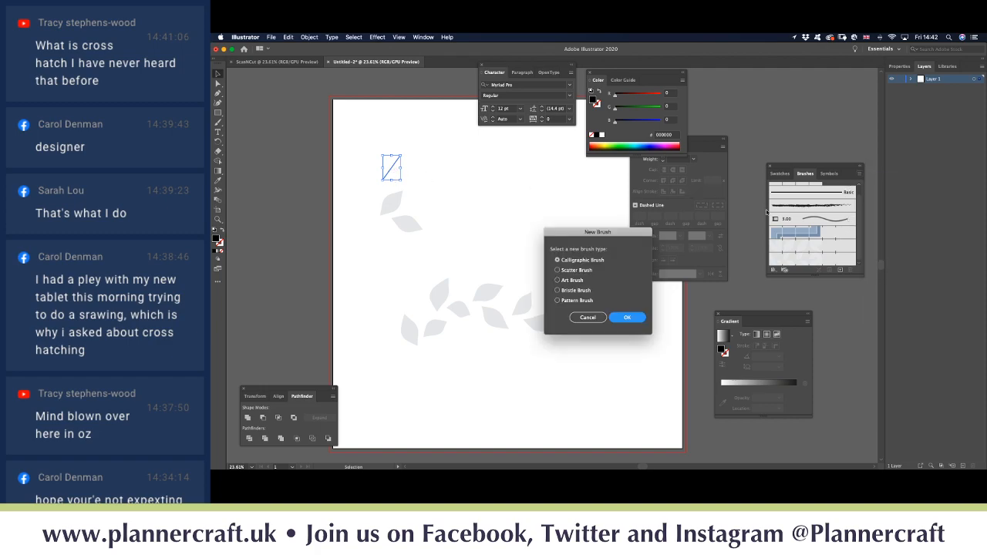
click(558, 300)
click(628, 317)
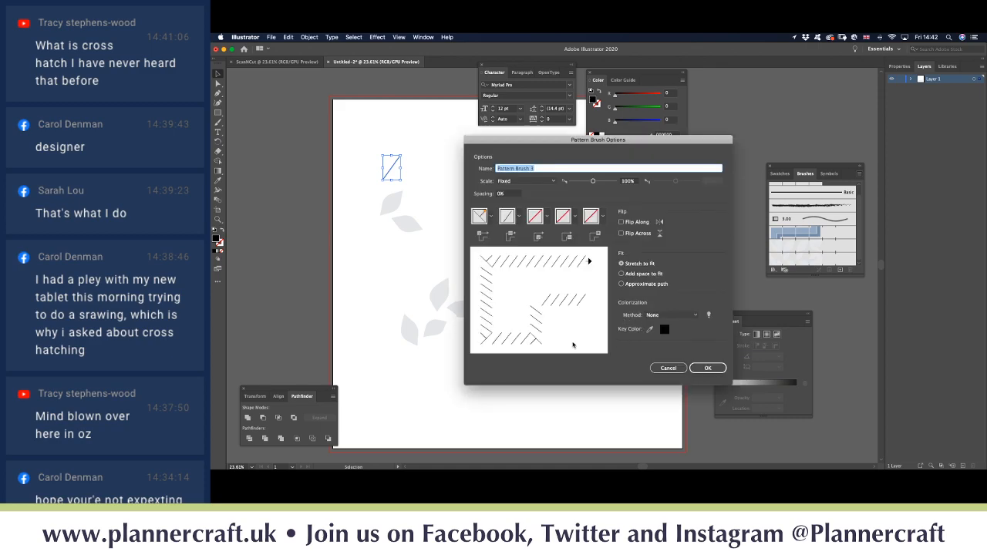
click(508, 195)
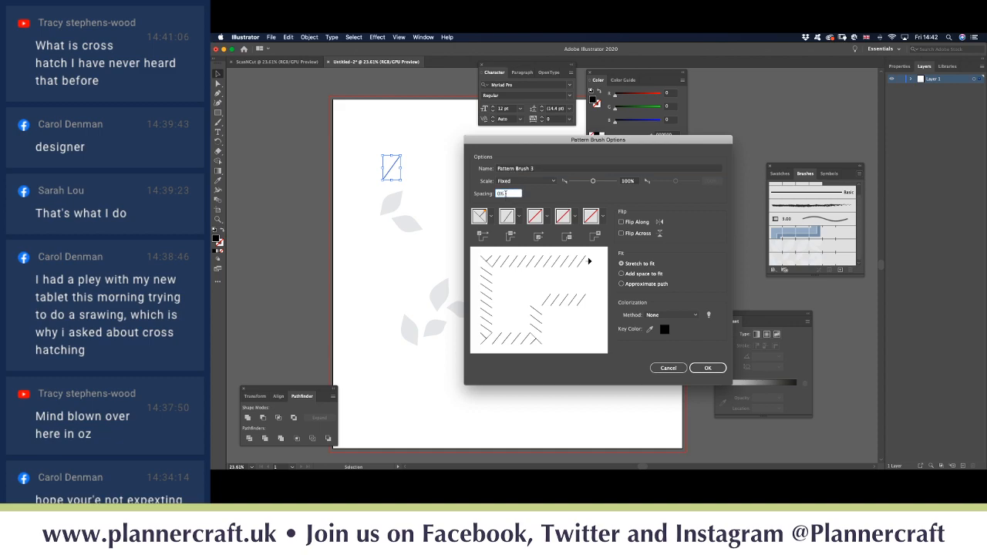
drag(507, 194, 486, 200)
text(-235)
click(492, 217)
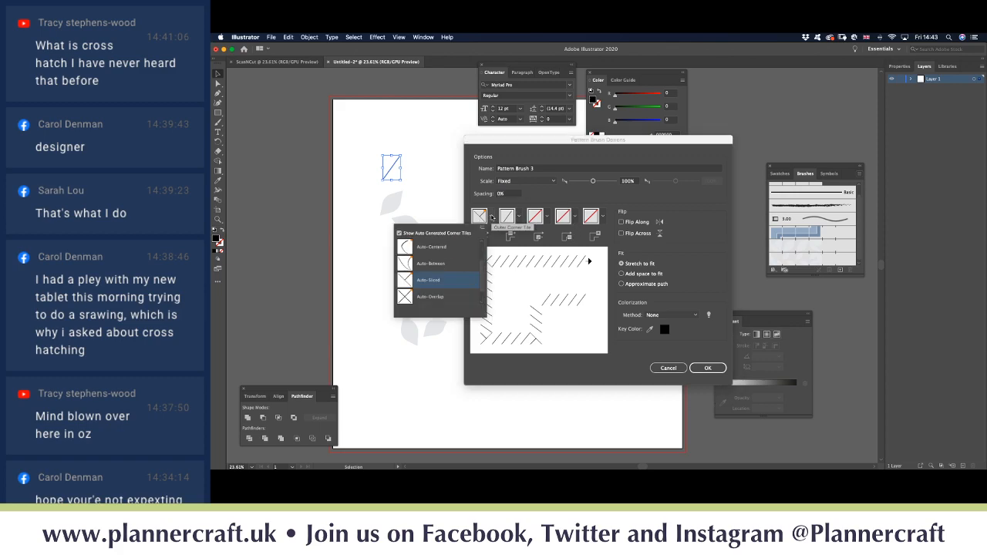
click(425, 301)
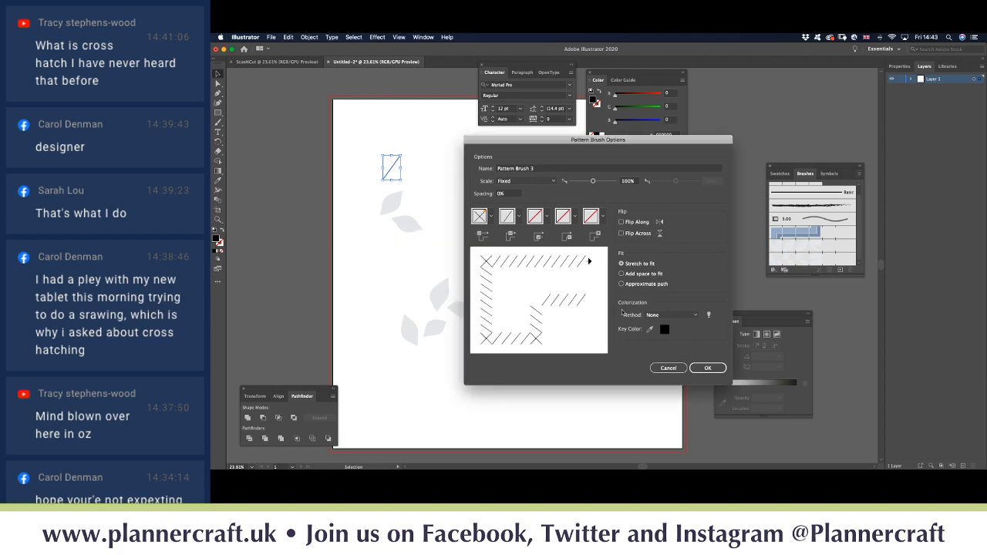
click(706, 368)
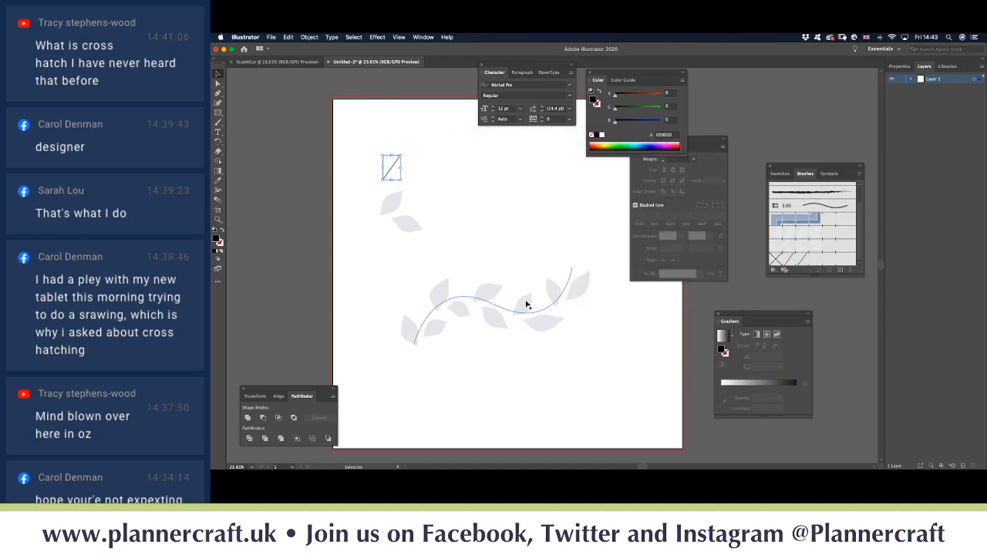
Step: Apply Pattern Brush 3 to the curved vine path, then deselect to view the hatch arc
click(459, 300)
click(459, 297)
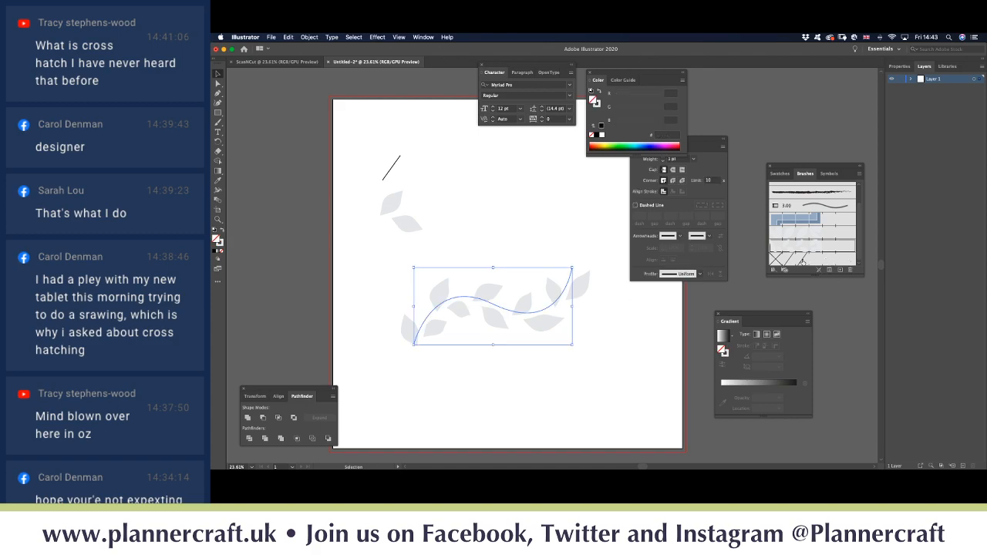
click(795, 261)
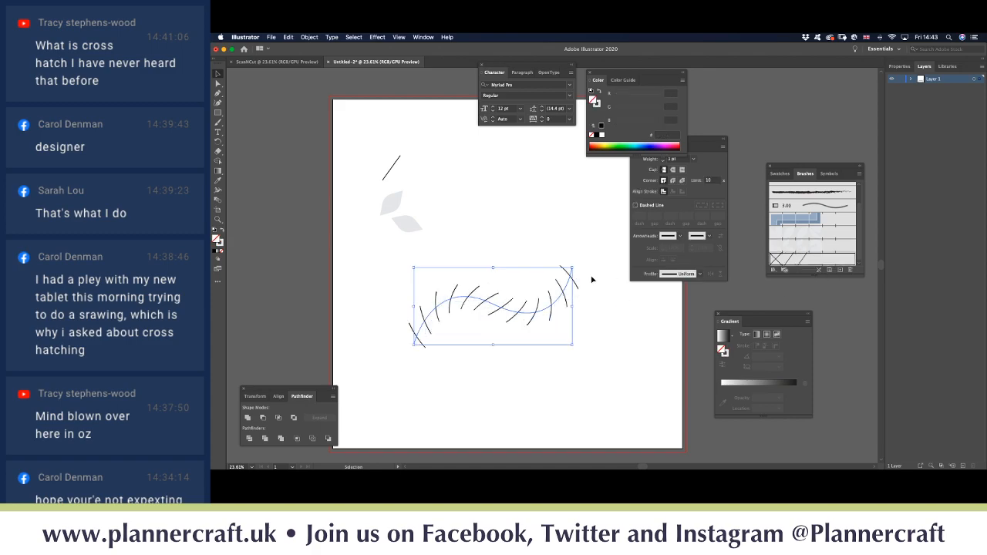
click(491, 239)
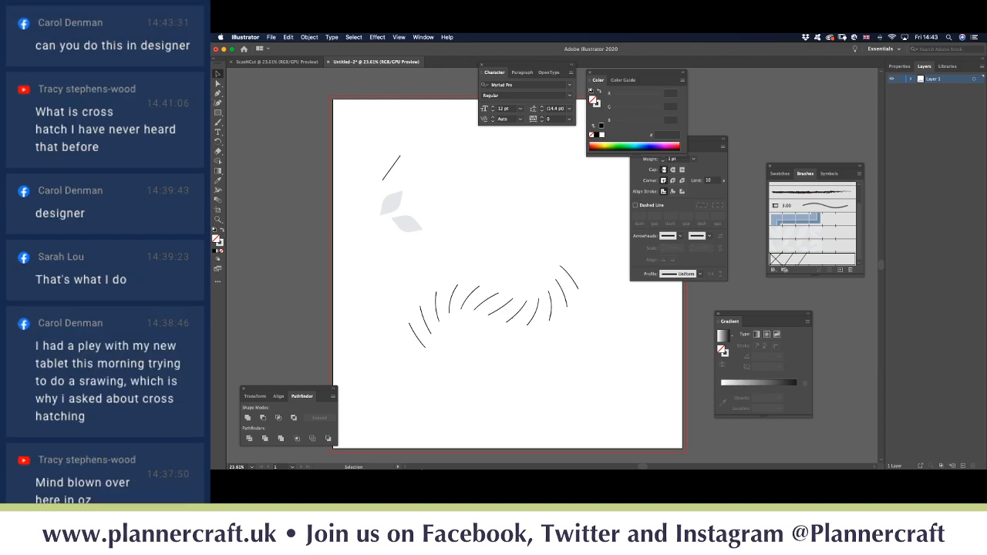
mouse_move(405, 464)
mouse_move(523, 465)
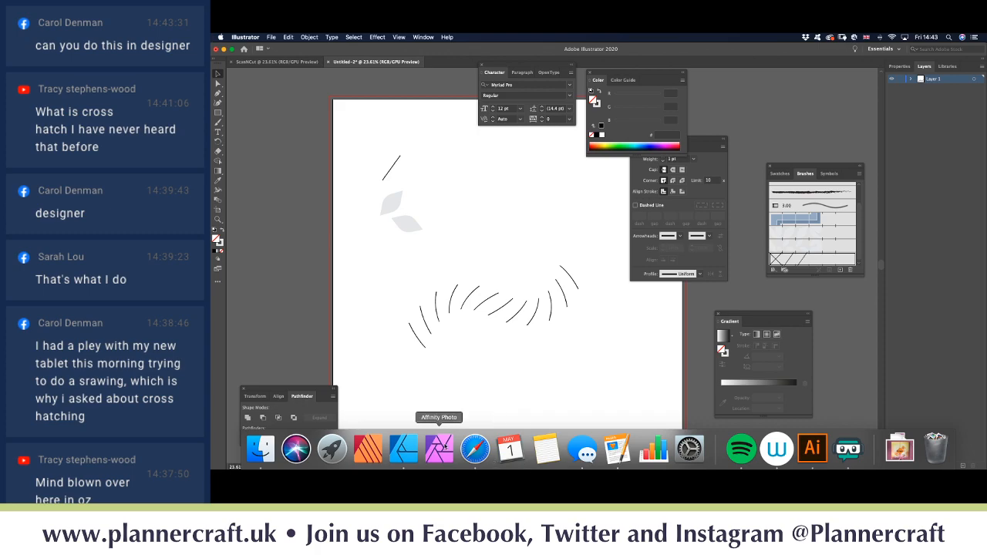
Step: Switch to Affinity Designer, zoom out and pan to show both Pattern Kit artboards
click(415, 452)
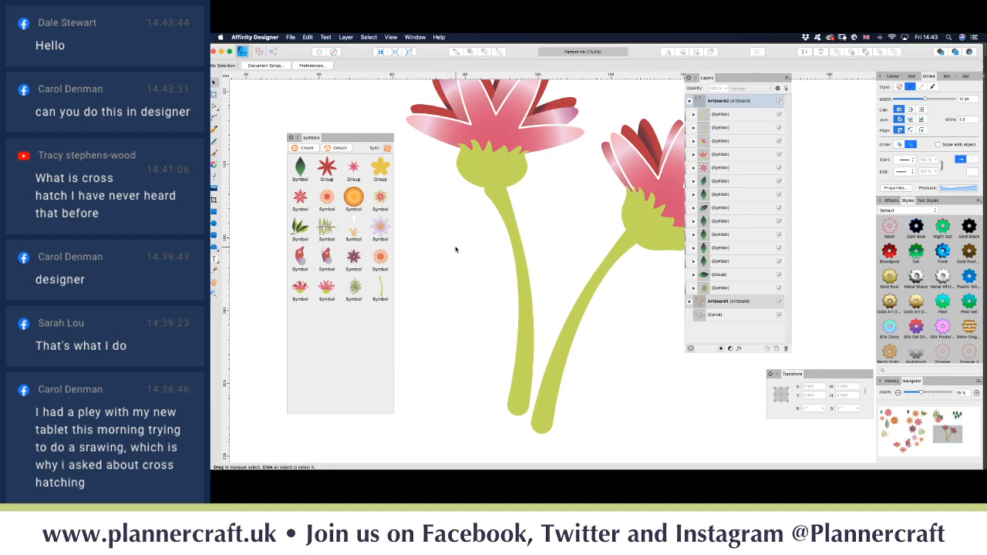
scroll(455, 249, down, 6)
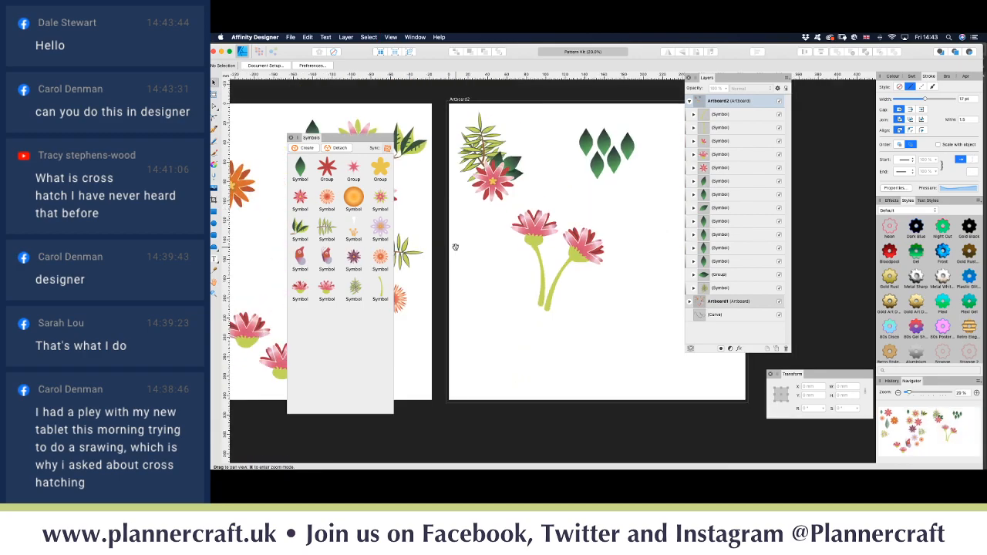
drag(504, 269, 401, 254)
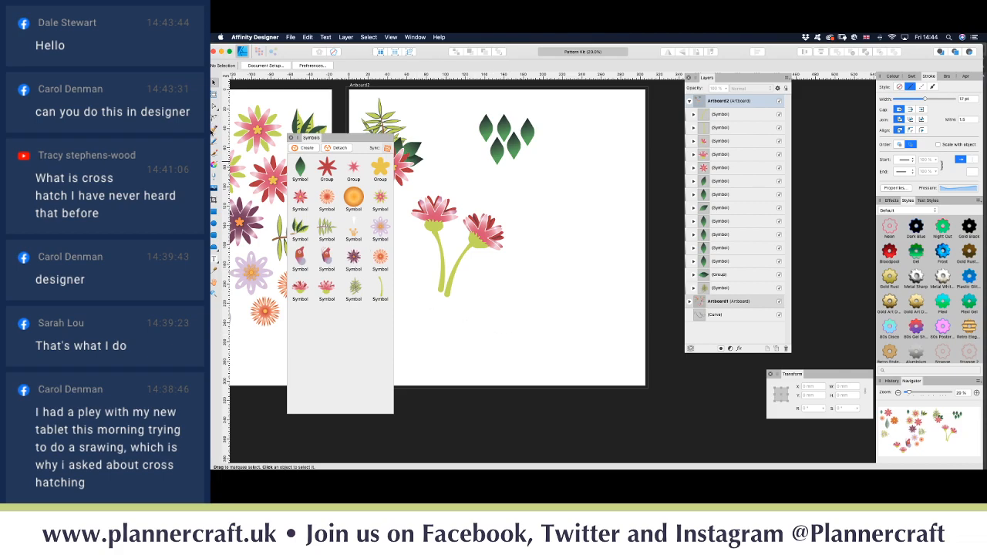
Step: Draw a short stem line with the Pen tool and expand its stroke into a filled shape
click(214, 131)
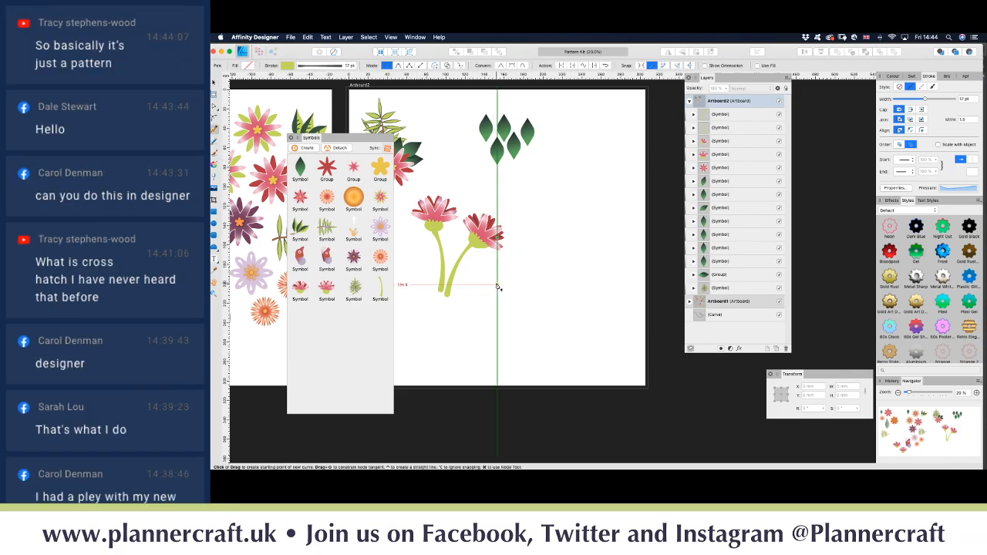
key(super+plus)
key(super+plus)
key(super+plus)
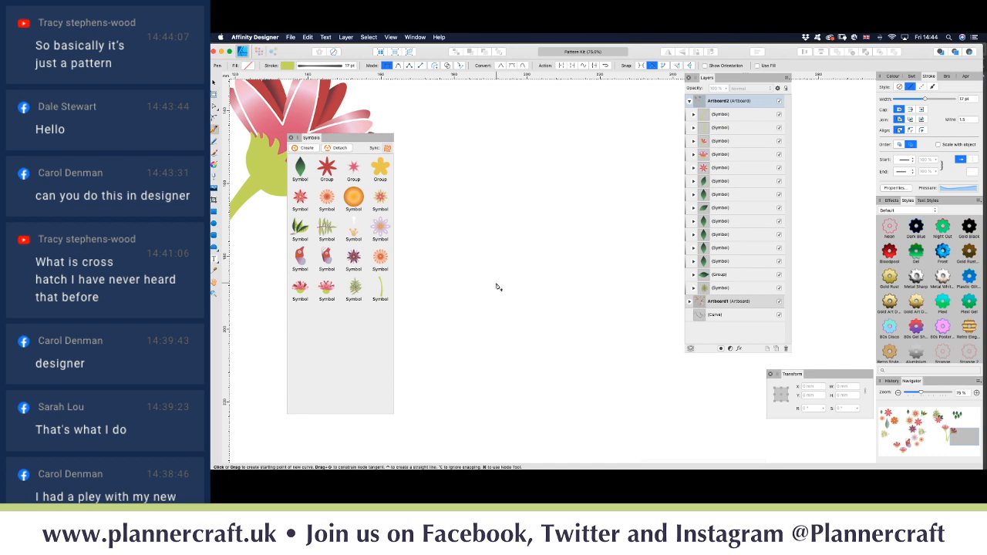
click(497, 284)
click(525, 237)
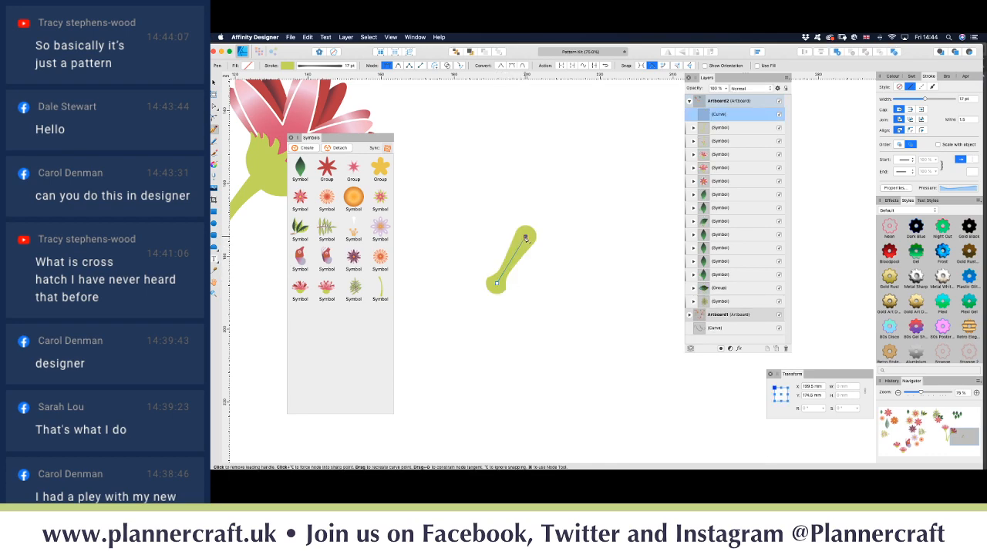
key(v)
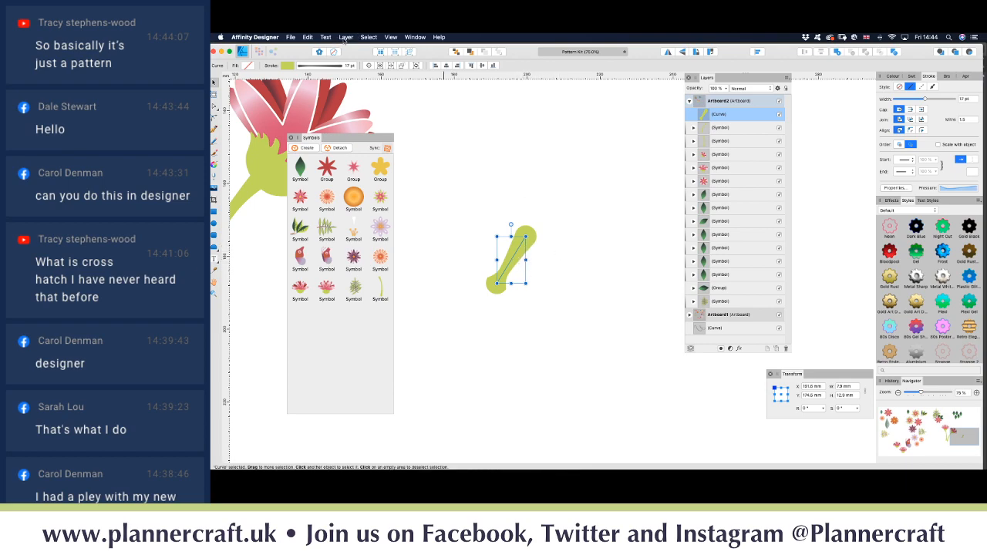
click(346, 38)
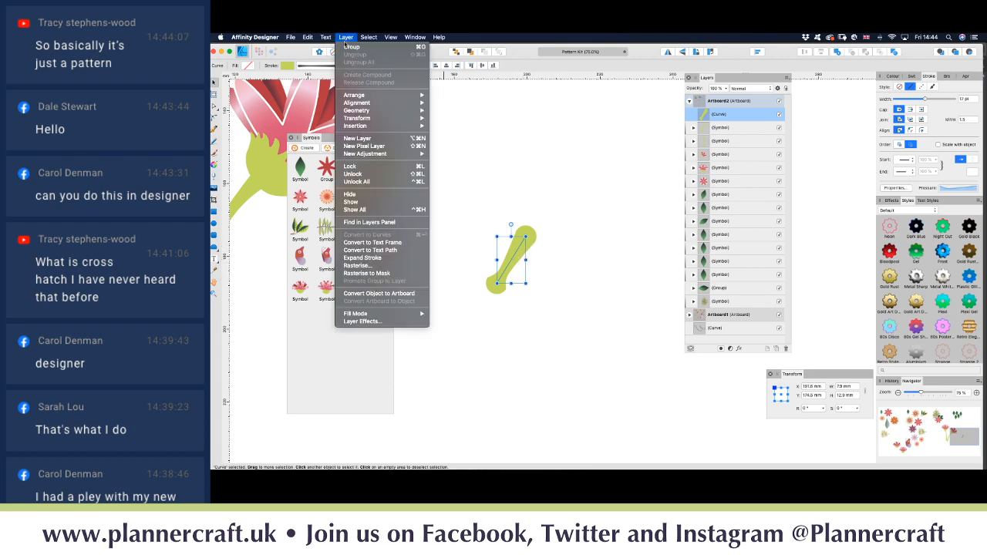
click(385, 258)
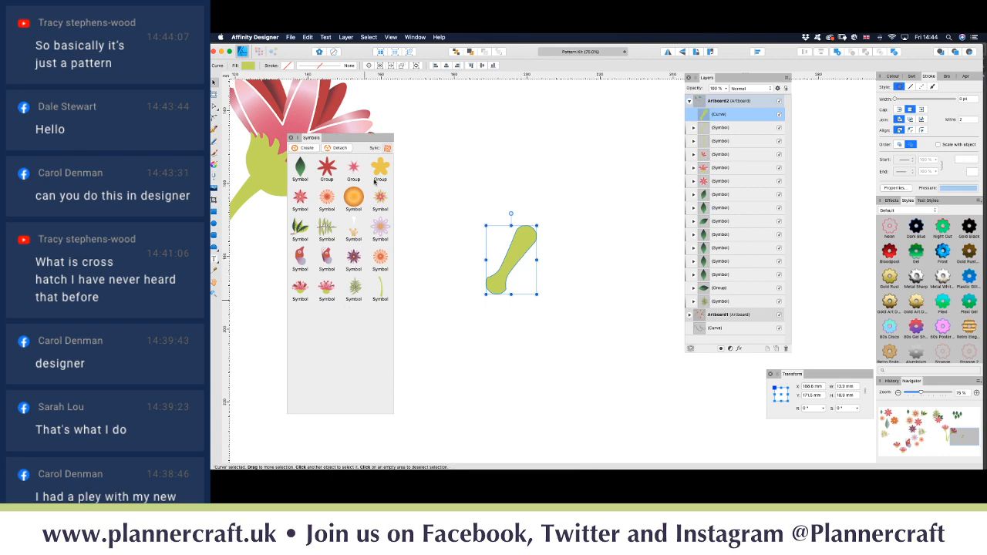
Step: Save the green shape as a new symbol, then undo the placed copies and deselect
click(310, 149)
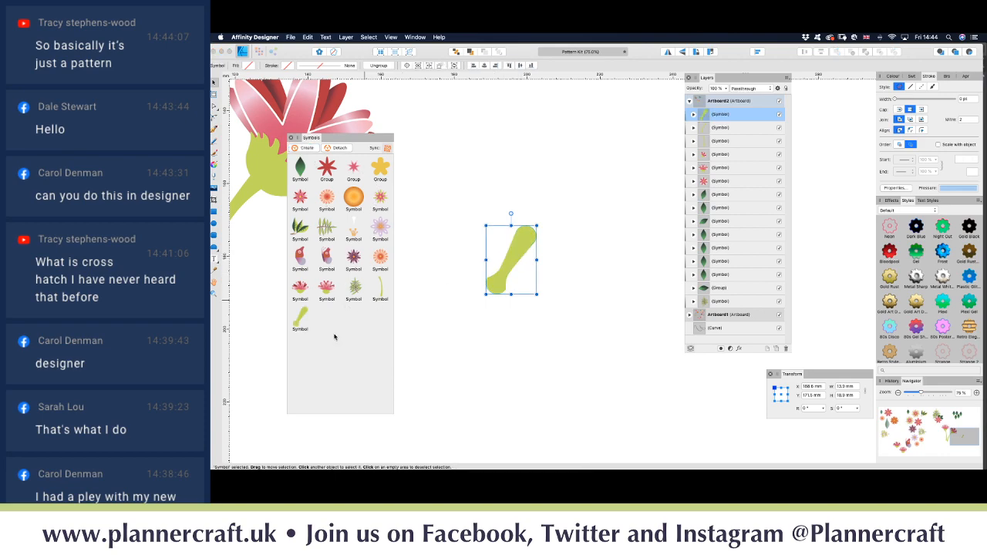
drag(299, 322, 550, 264)
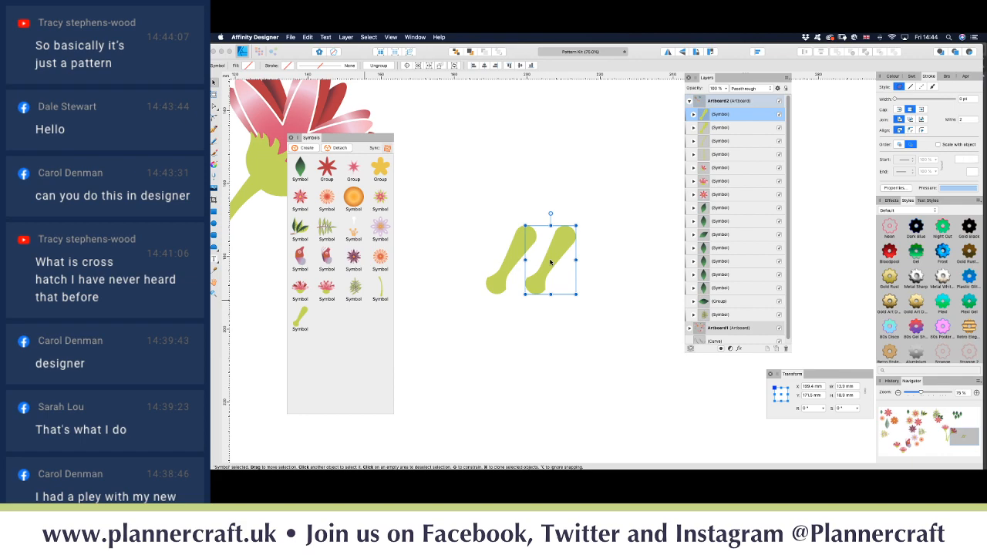
mouse_move(550, 263)
mouse_down()
mouse_move(610, 263)
mouse_move(597, 262)
mouse_up()
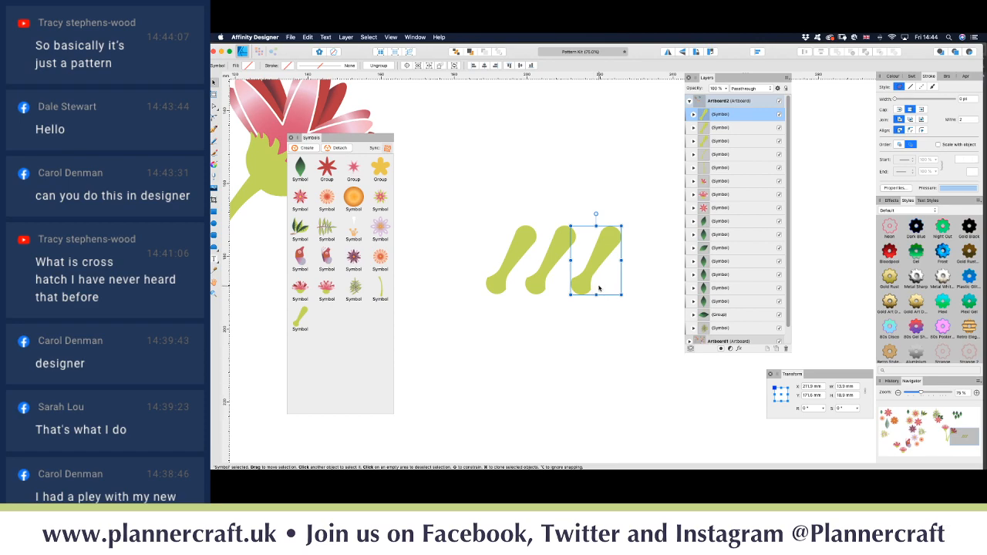
key(super+z)
key(super+z)
key(super+z)
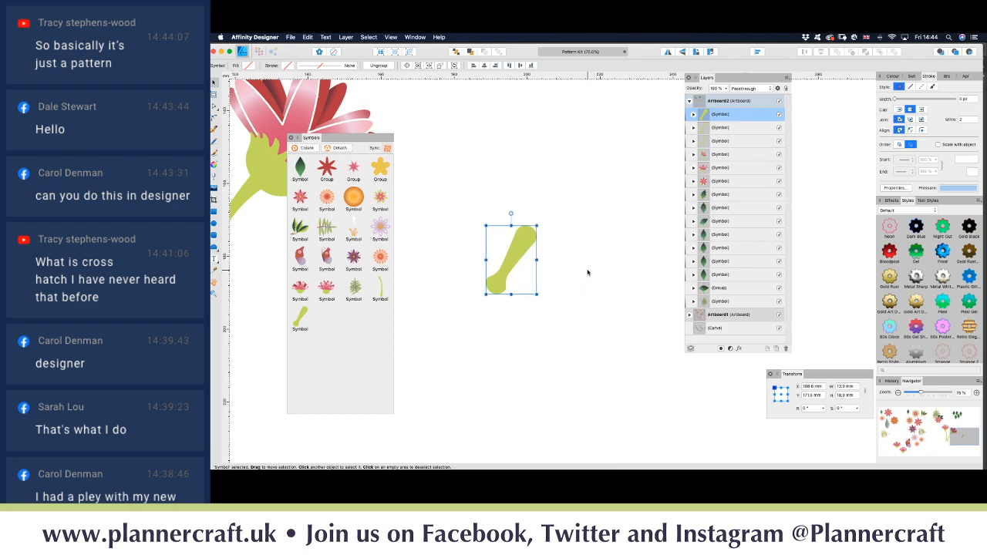
click(584, 260)
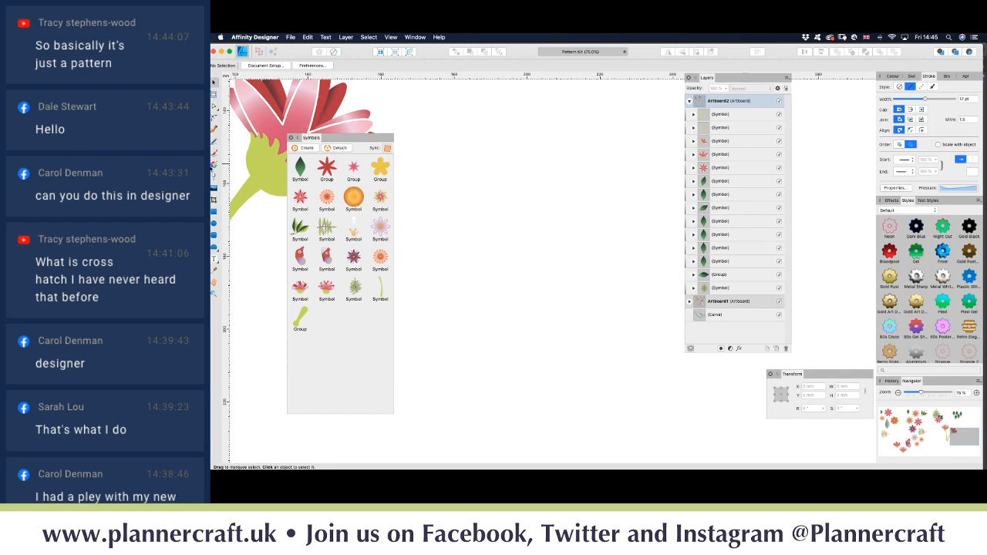
scroll(446, 140, left, 5)
scroll(446, 140, down, 3)
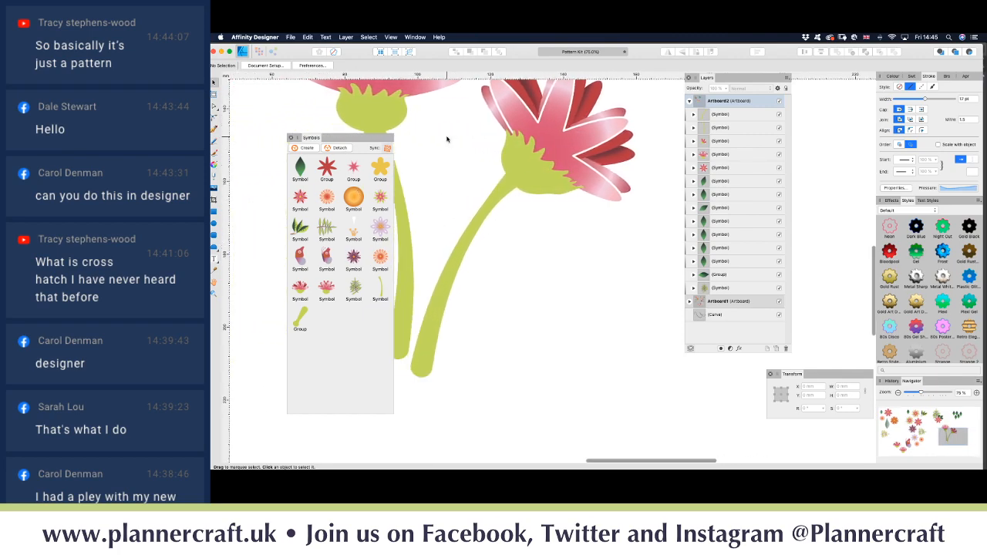
click(489, 279)
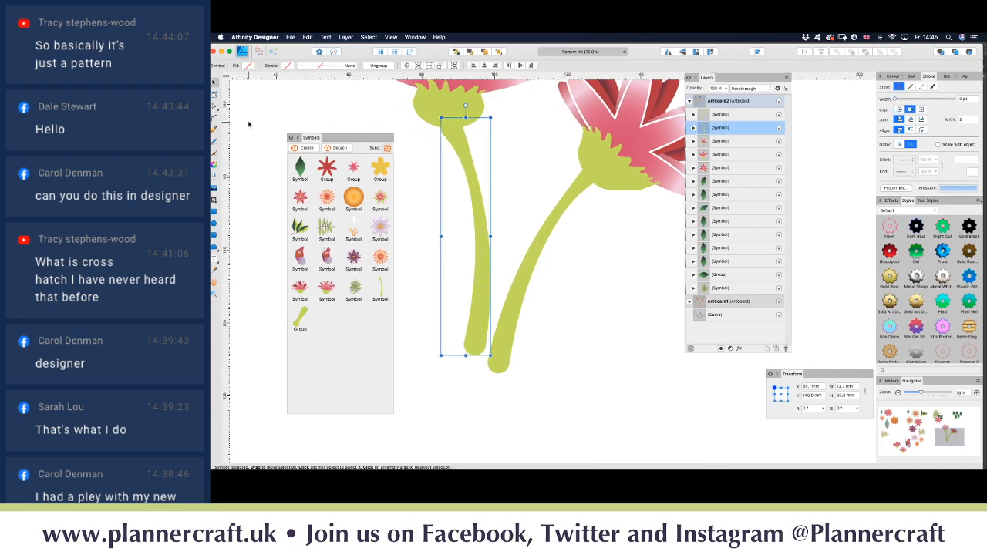
click(215, 165)
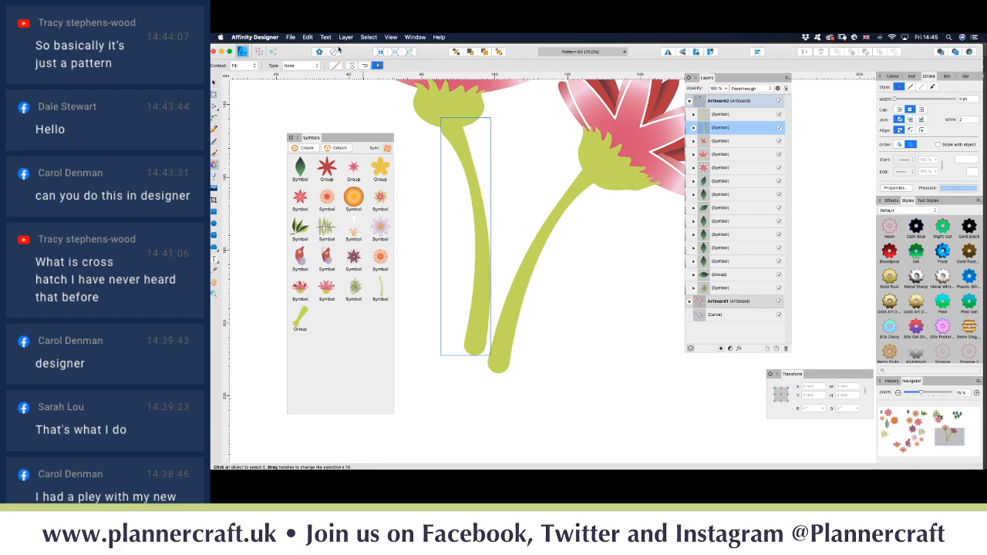
click(314, 67)
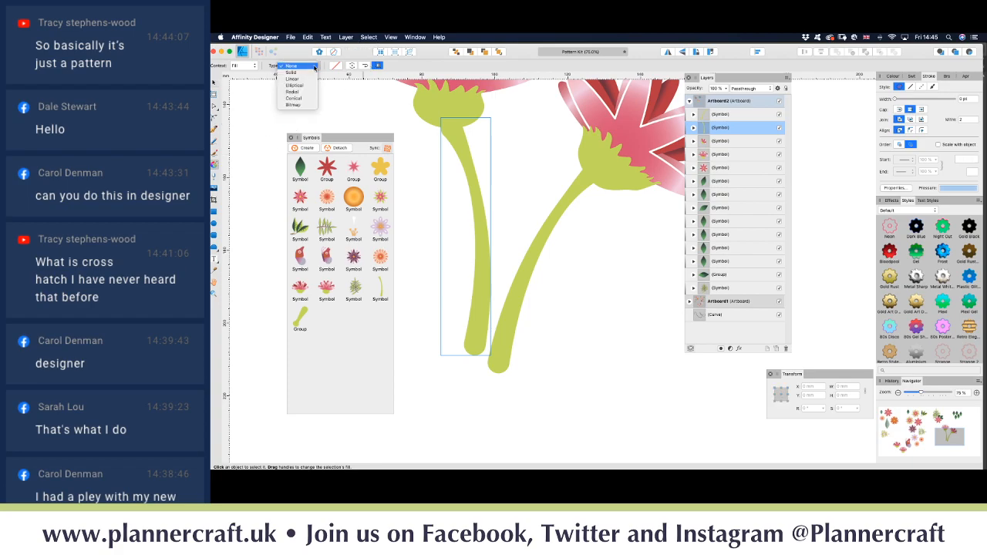
click(301, 109)
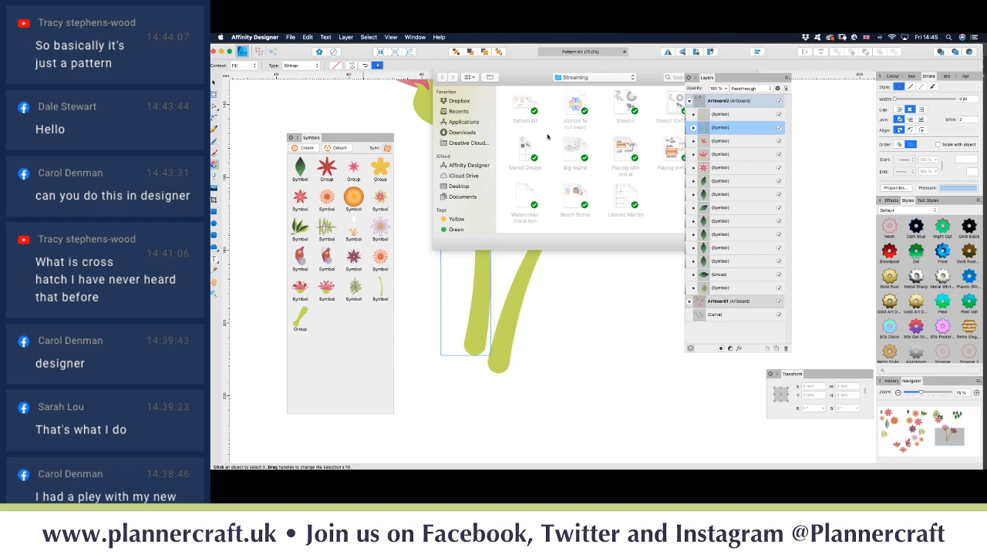
key(Escape)
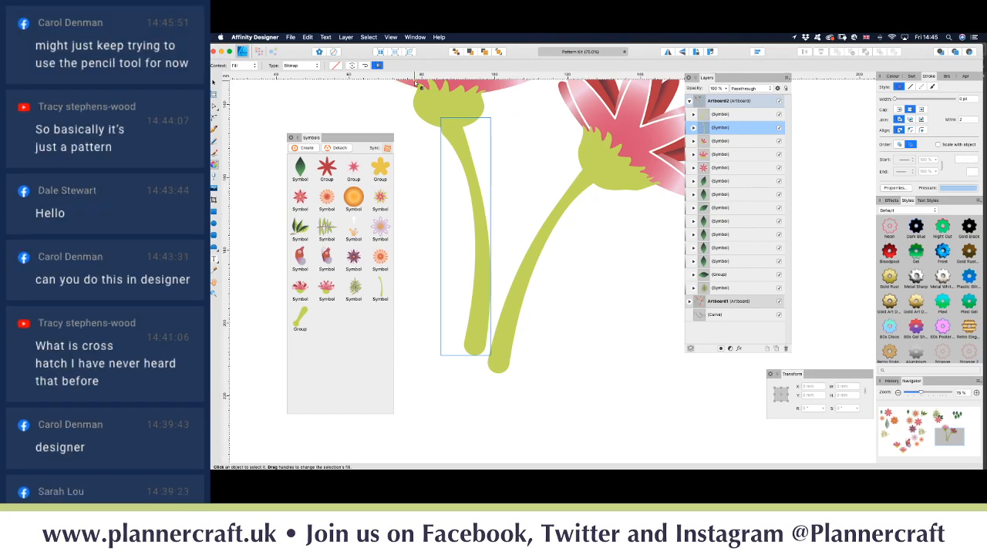
Step: Clear the selection and delete the green stem symbol from the Symbols panel
click(214, 82)
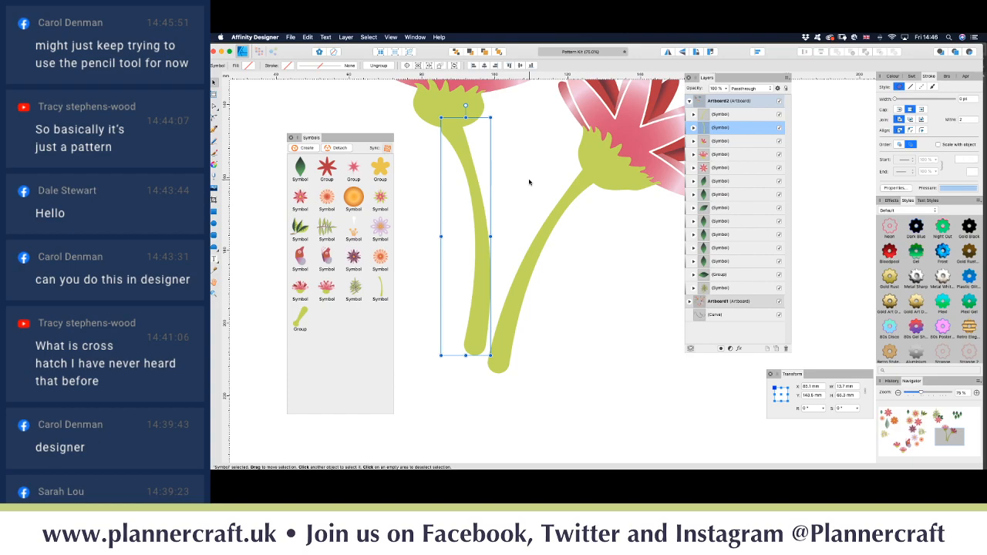
click(542, 182)
scroll(524, 183, up, 3)
scroll(524, 183, left, 2)
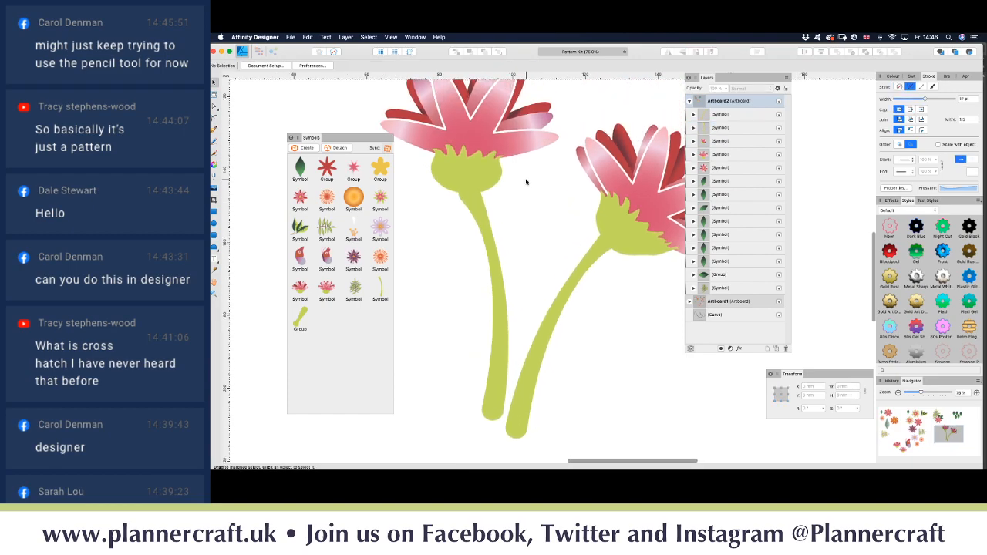
scroll(526, 182, down, 1)
scroll(526, 182, right, 1)
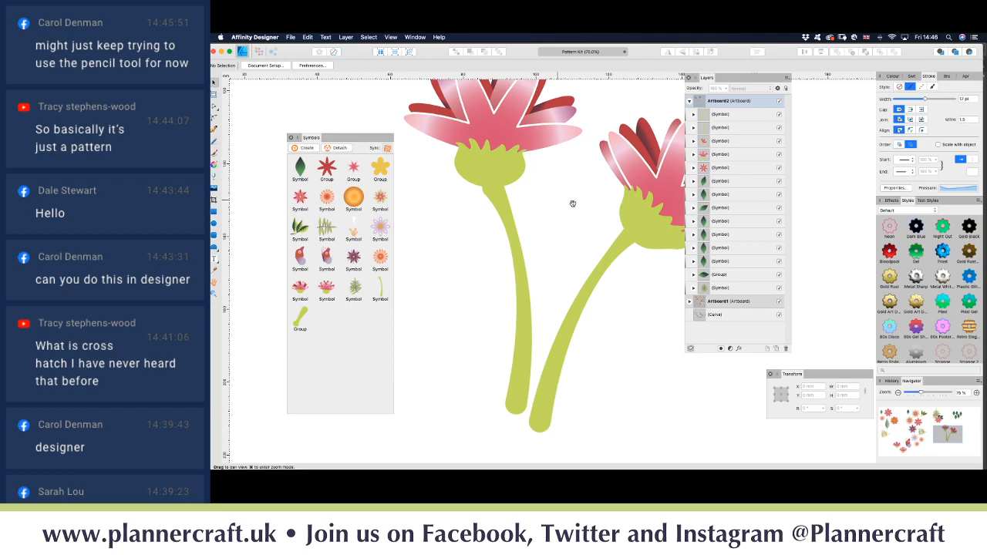
drag(573, 205, 522, 211)
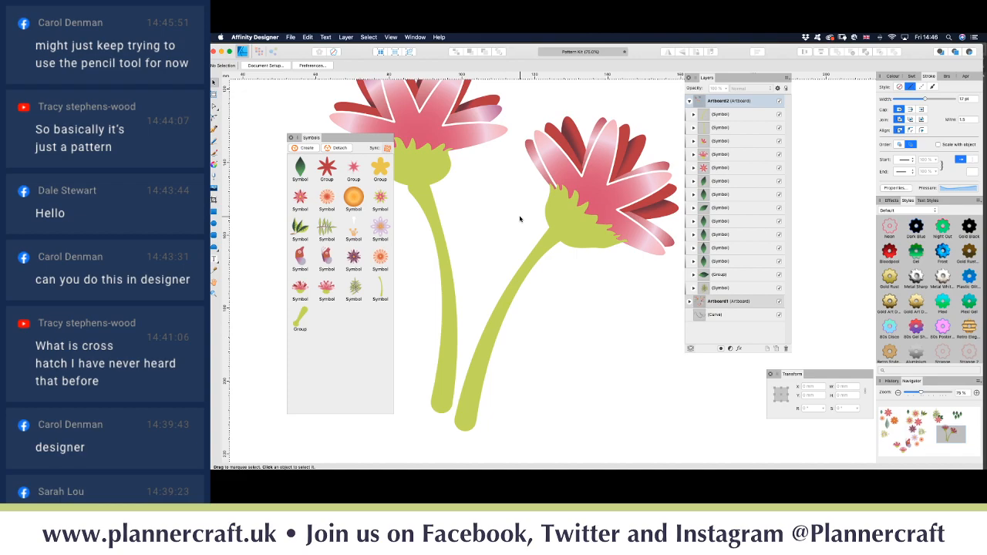
right_click(299, 322)
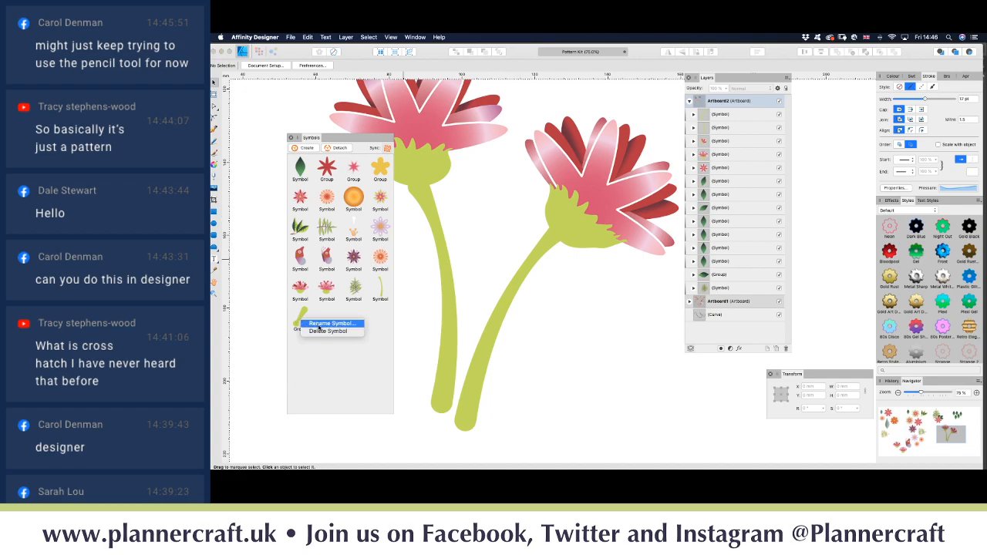
click(328, 331)
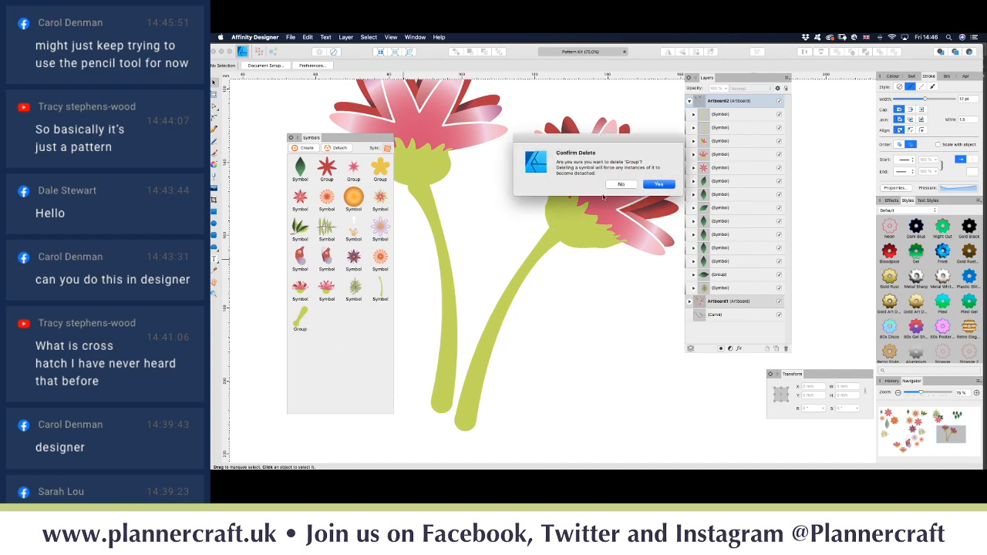
click(657, 185)
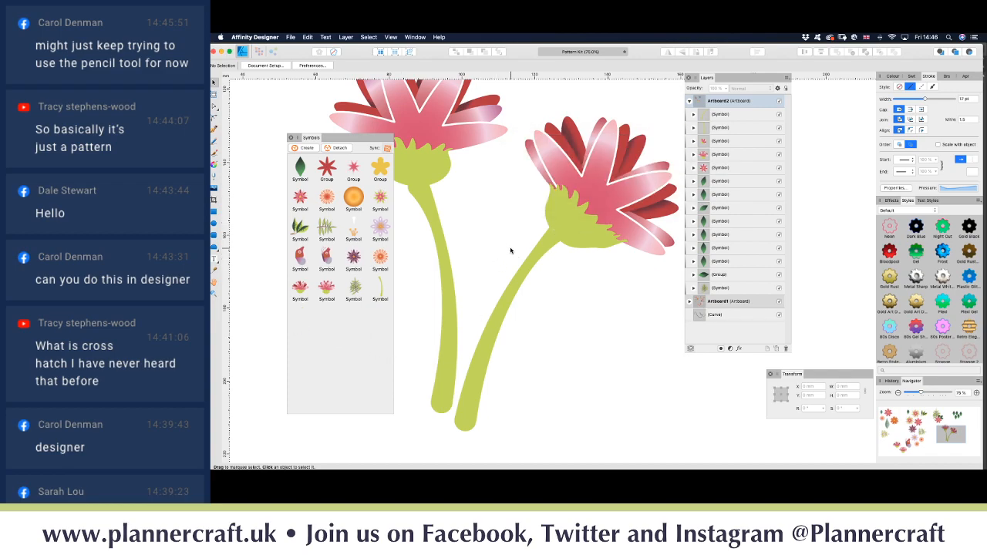
drag(490, 249, 523, 282)
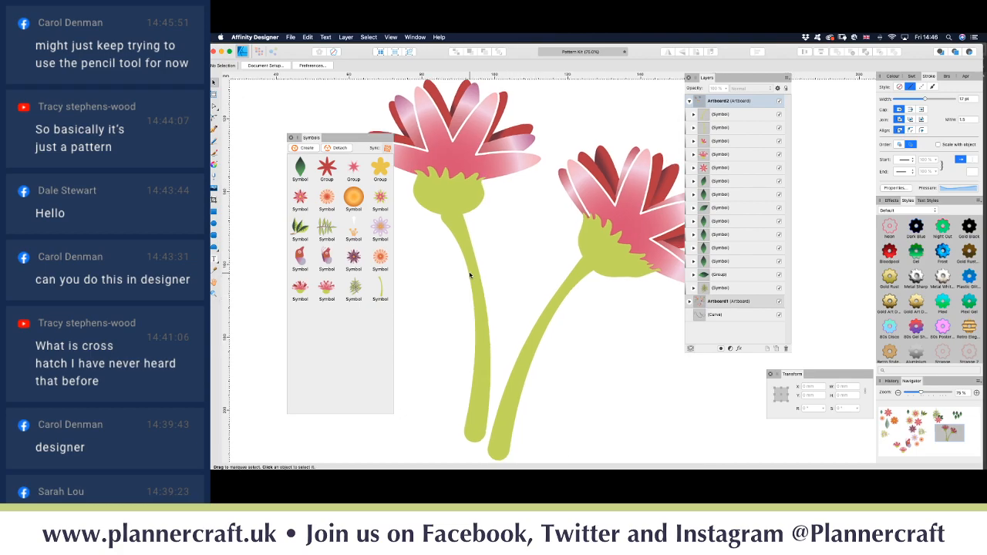
key(super+0)
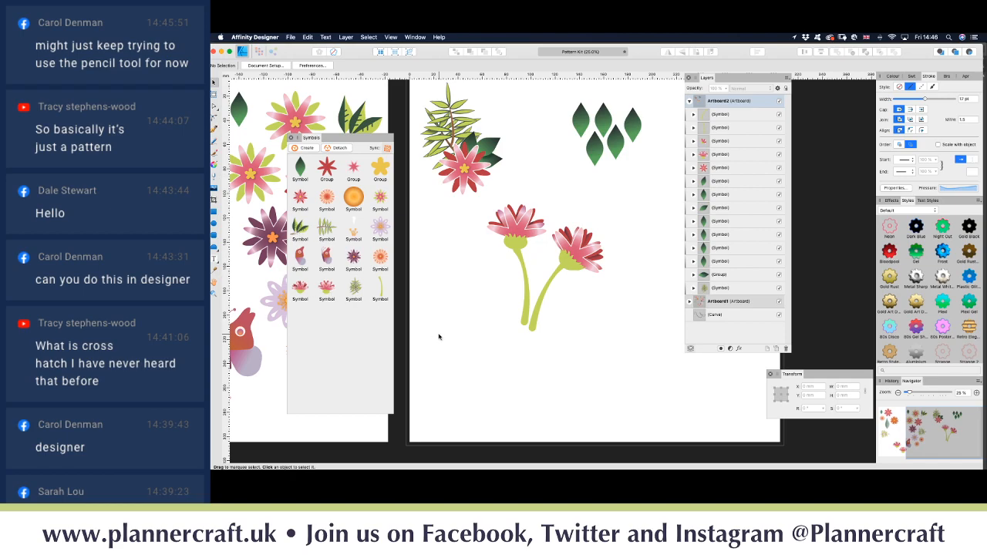
Step: Select both curves of one leaf inside the leaf cluster on Artboard1
drag(430, 334, 625, 338)
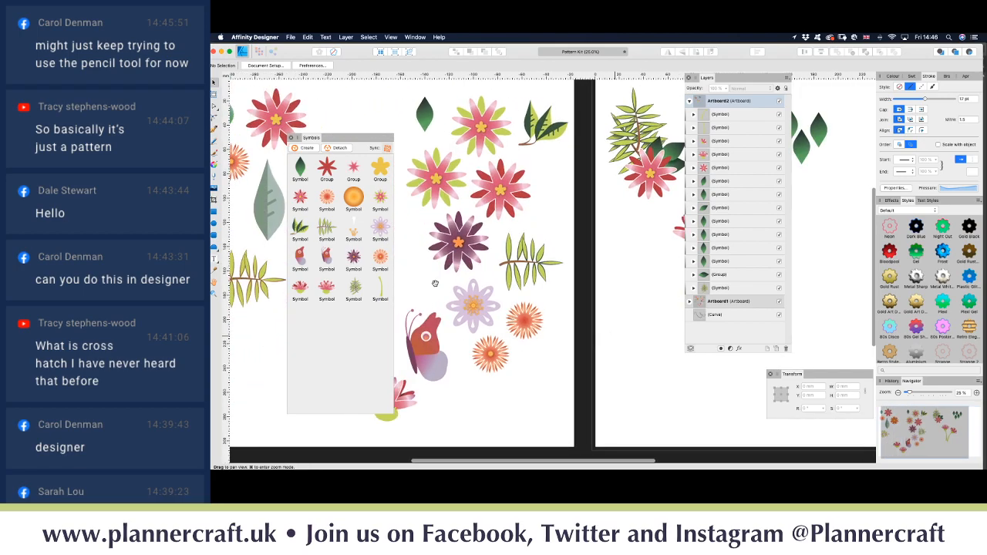
mouse_move(436, 283)
mouse_down()
mouse_move(554, 312)
mouse_move(488, 235)
mouse_move(437, 255)
mouse_move(422, 297)
mouse_up()
click(541, 139)
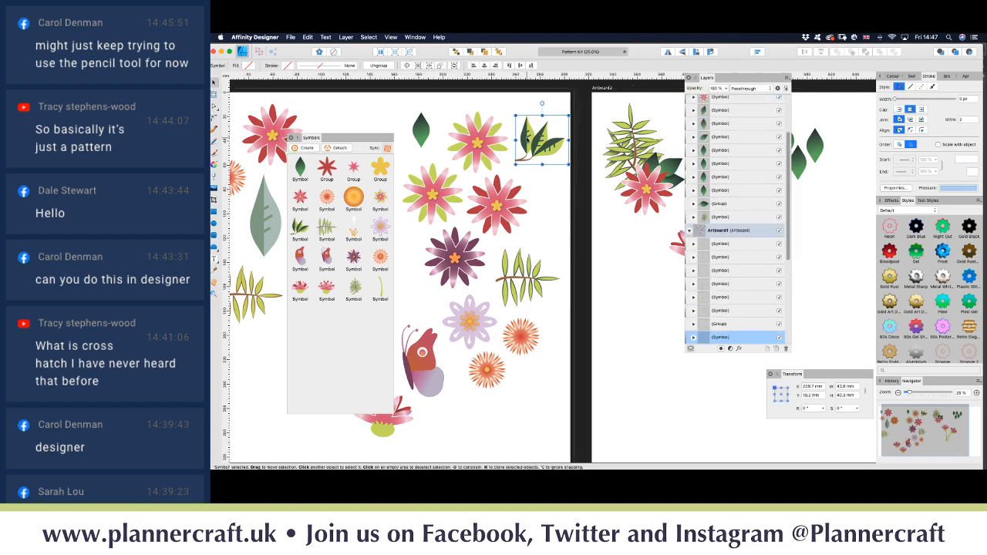
double_click(528, 139)
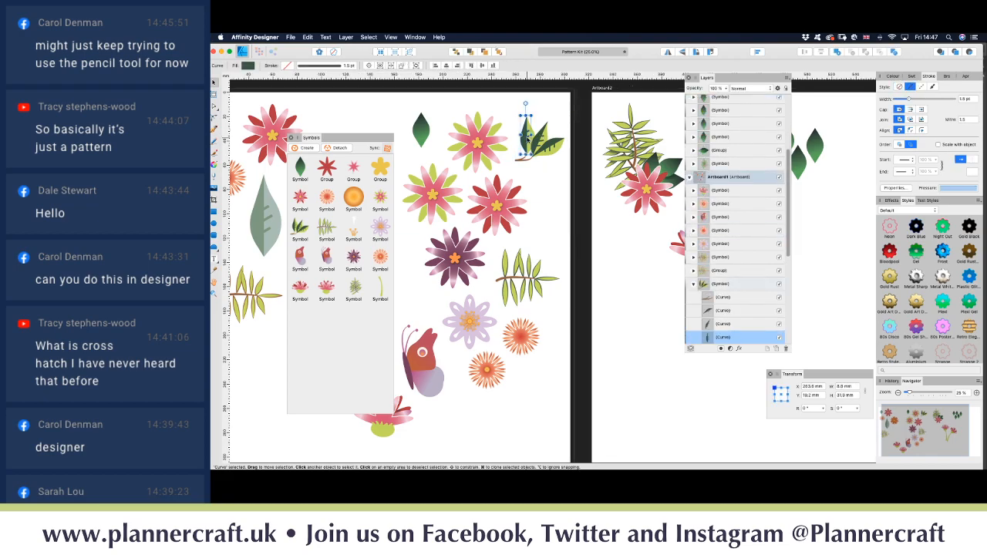
scroll(729, 324, down, 2)
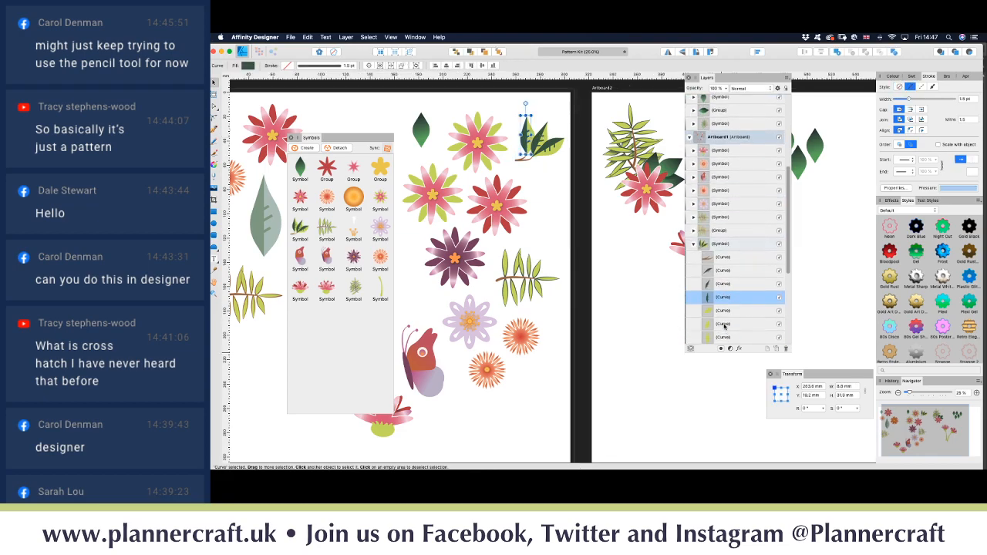
scroll(725, 321, down, 2)
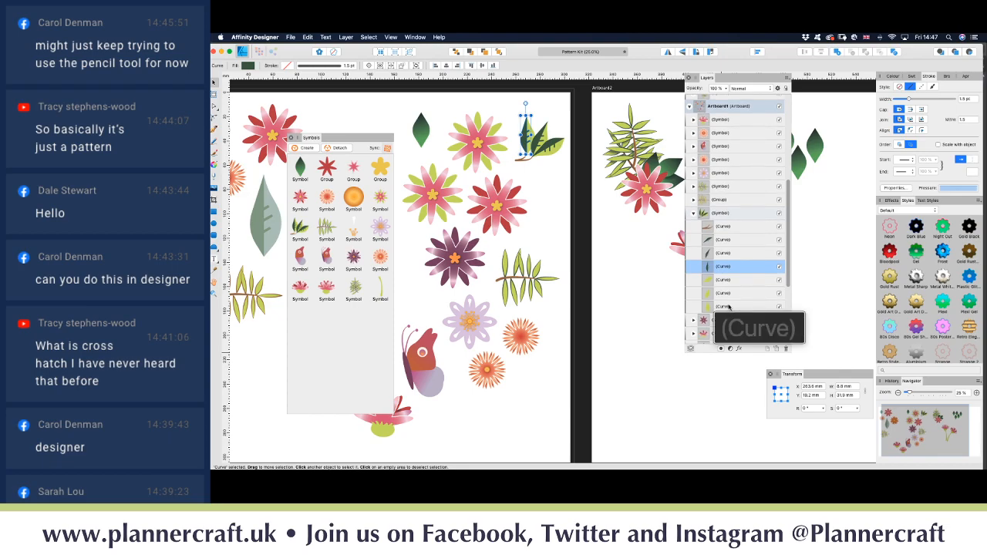
super+click(725, 307)
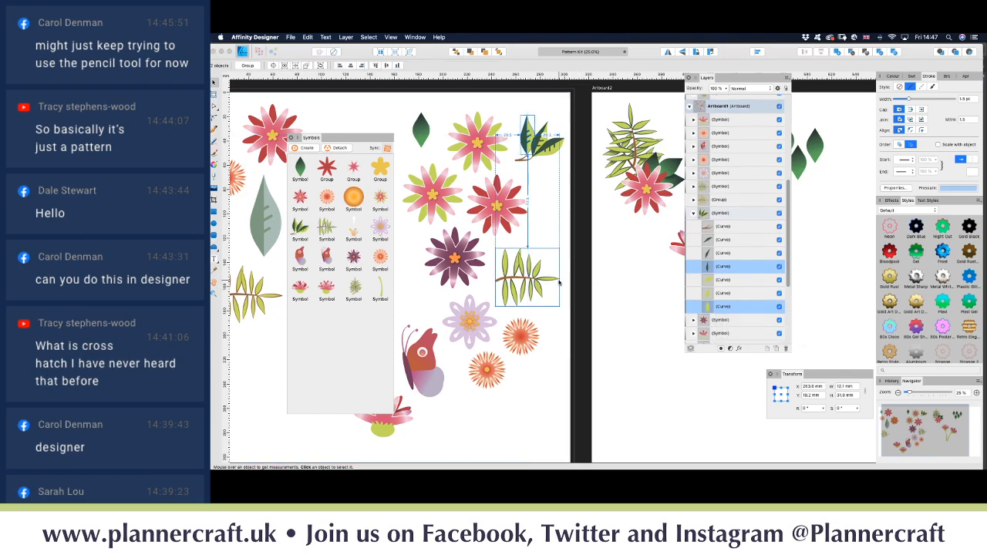
Step: Deselect and scroll over to Artboard2's stemmed flowers
click(615, 321)
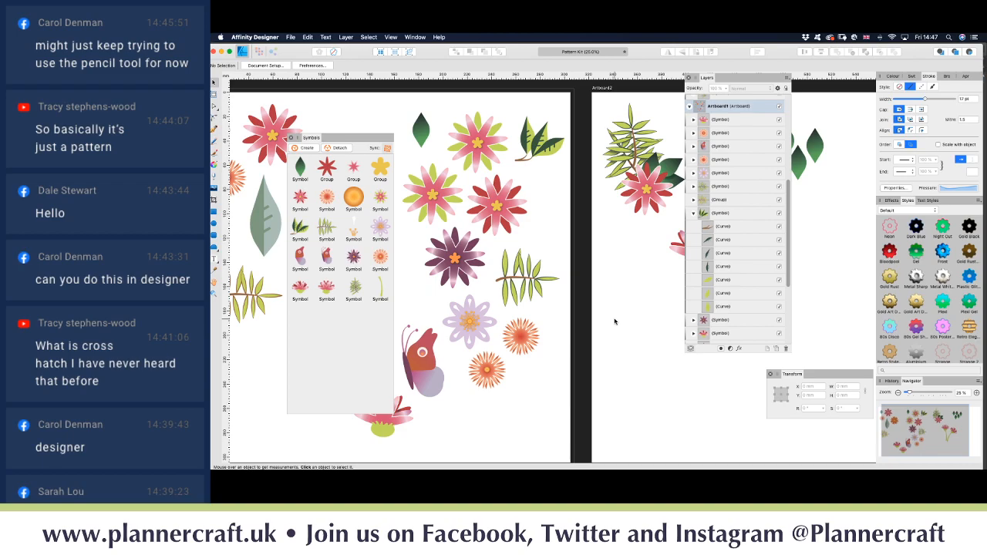
scroll(615, 322, right, 5)
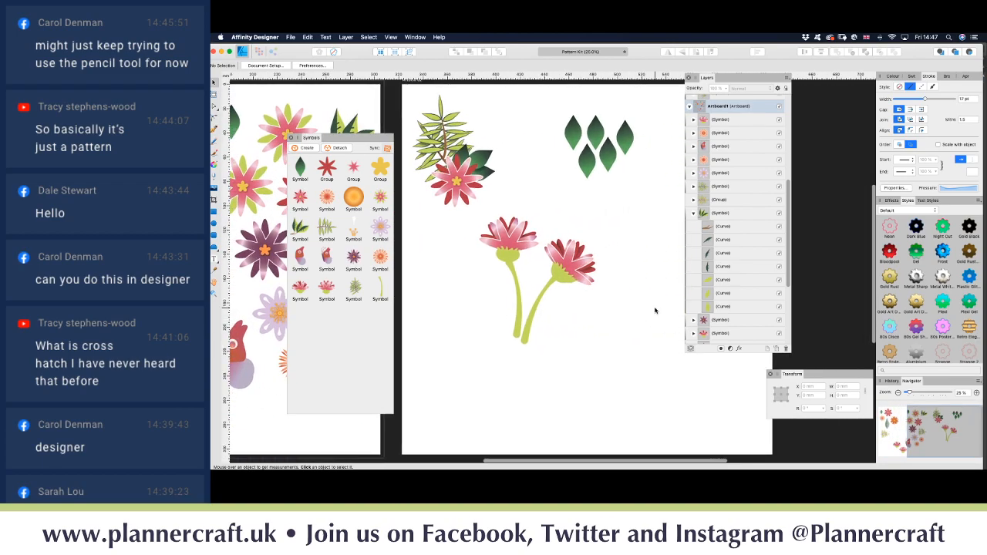
scroll(772, 219, up, 5)
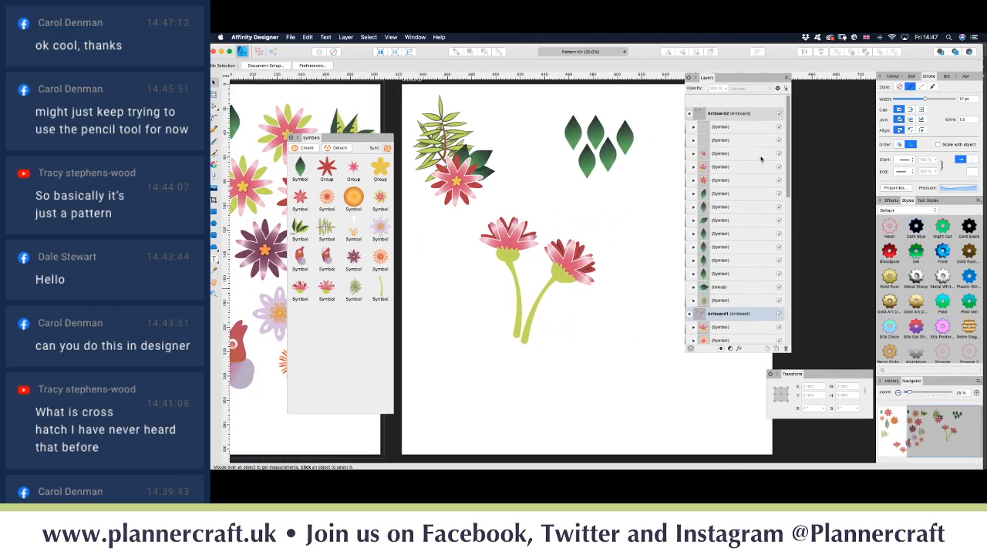
Step: Paste the leaf curves onto Artboard2, set them on the left flower's stem base, and group them
click(728, 222)
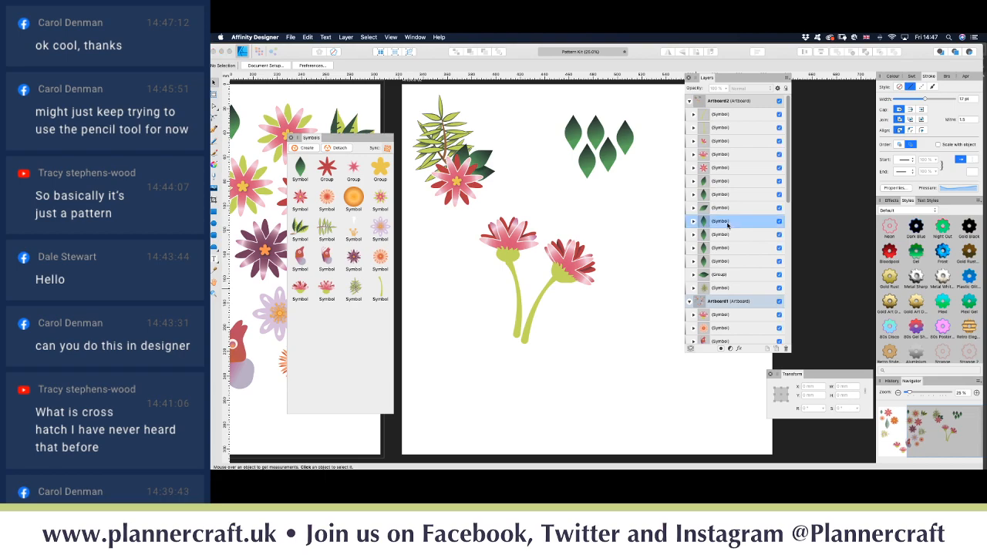
click(736, 114)
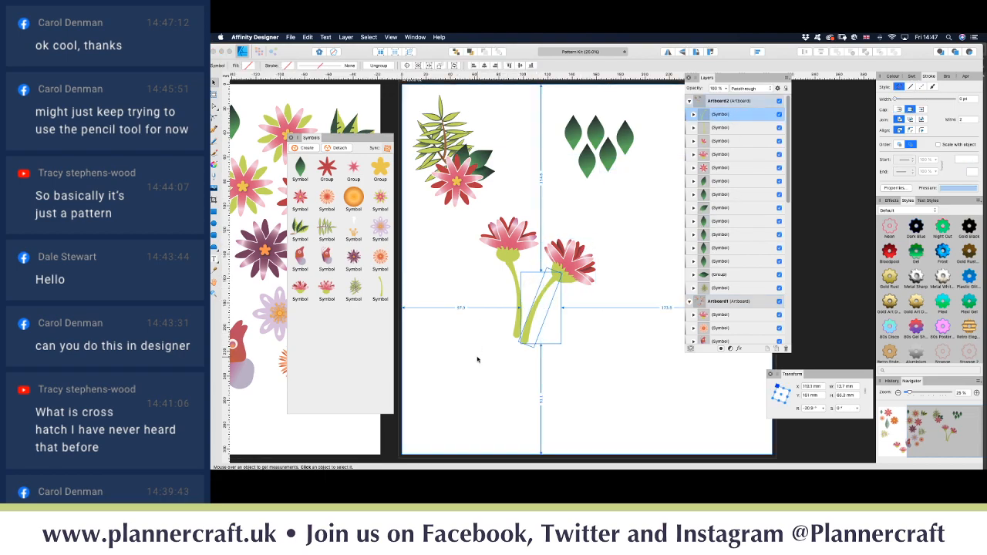
key(super+shift+g)
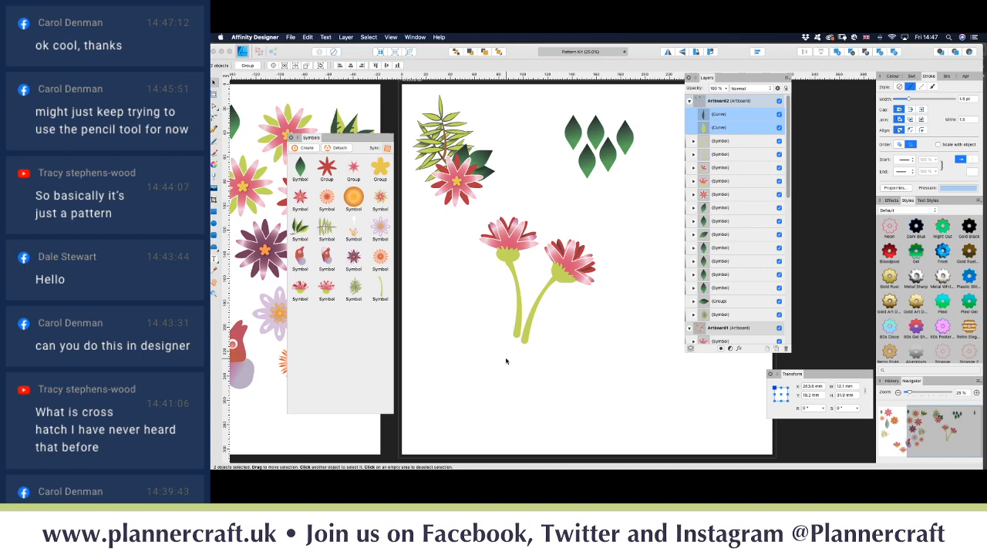
scroll(507, 362, left, 5)
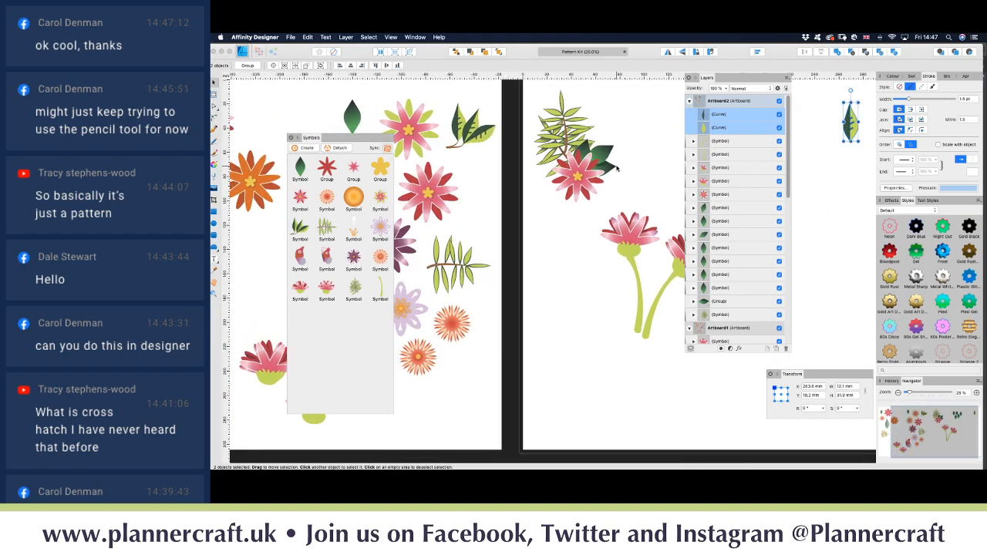
scroll(596, 164, right, 7)
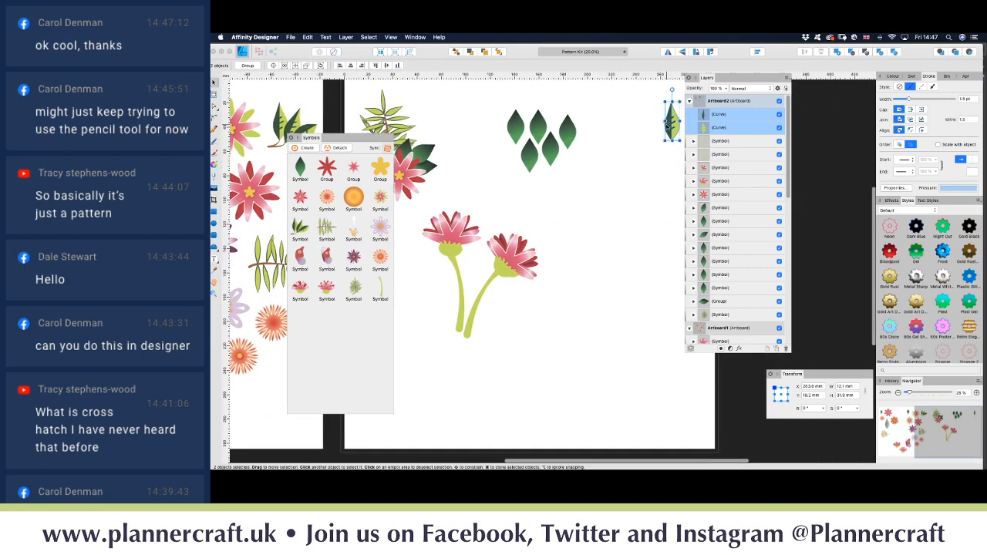
drag(676, 133, 450, 240)
drag(441, 317, 467, 326)
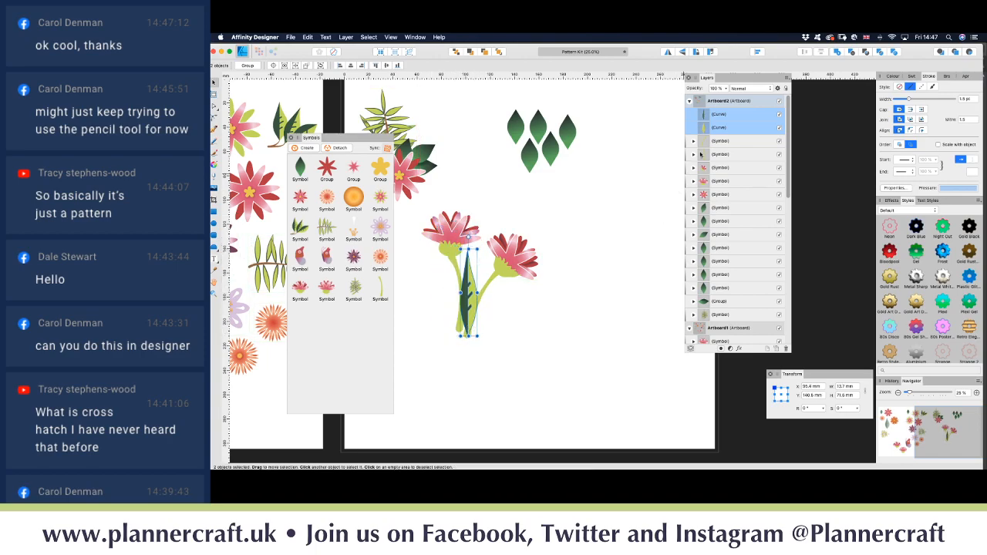
key(super+g)
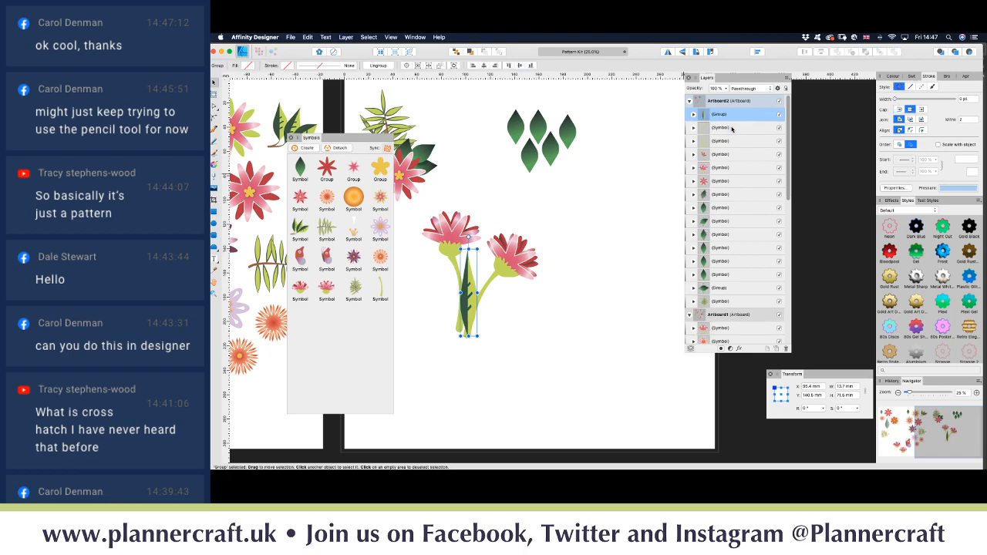
Step: Save the grouped leaf as a symbol and rotate it about -10.5° at the stem base
click(309, 149)
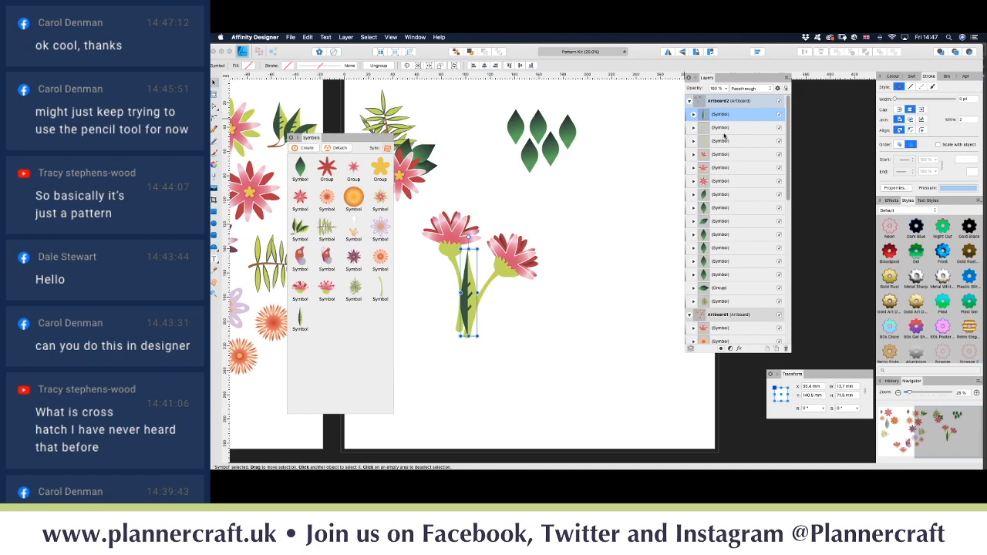
click(703, 153)
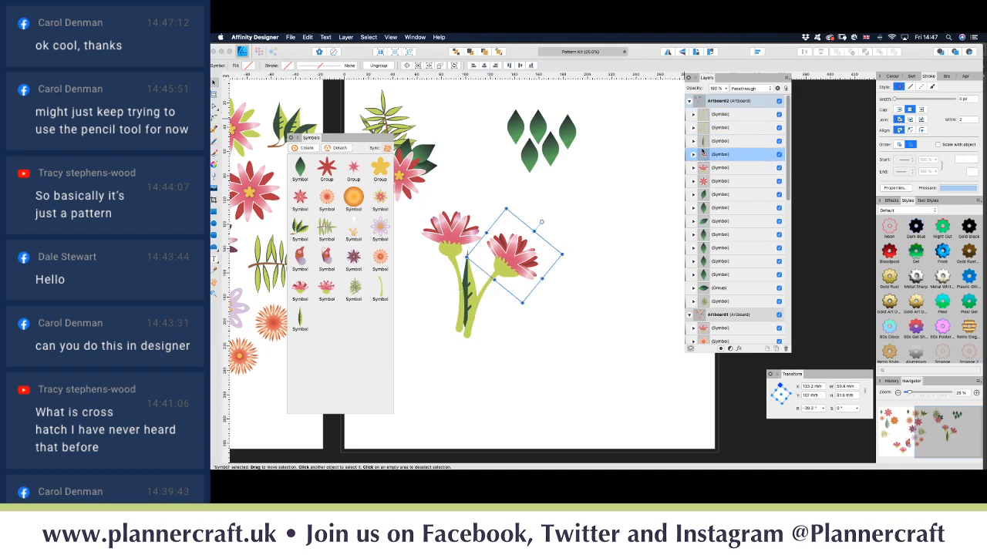
click(471, 284)
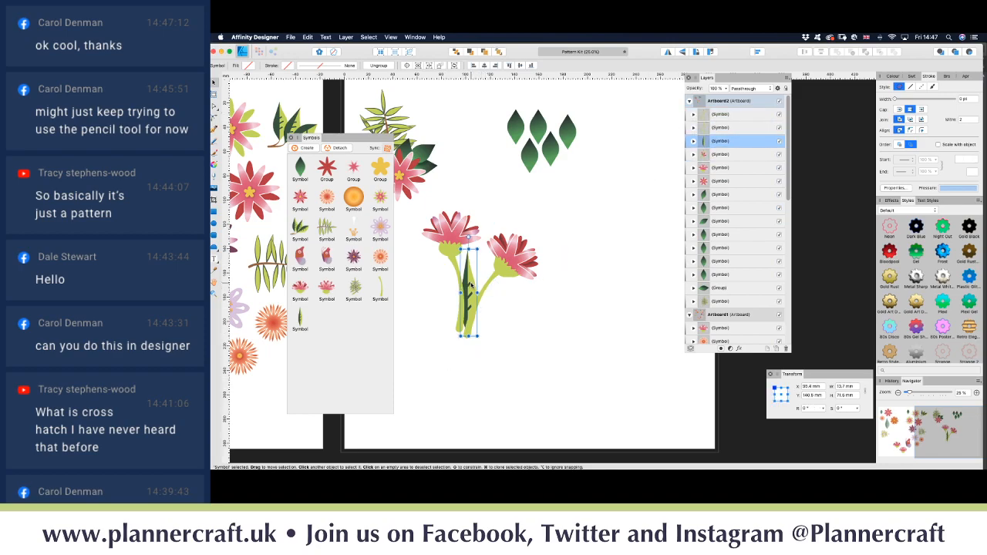
drag(470, 285, 473, 286)
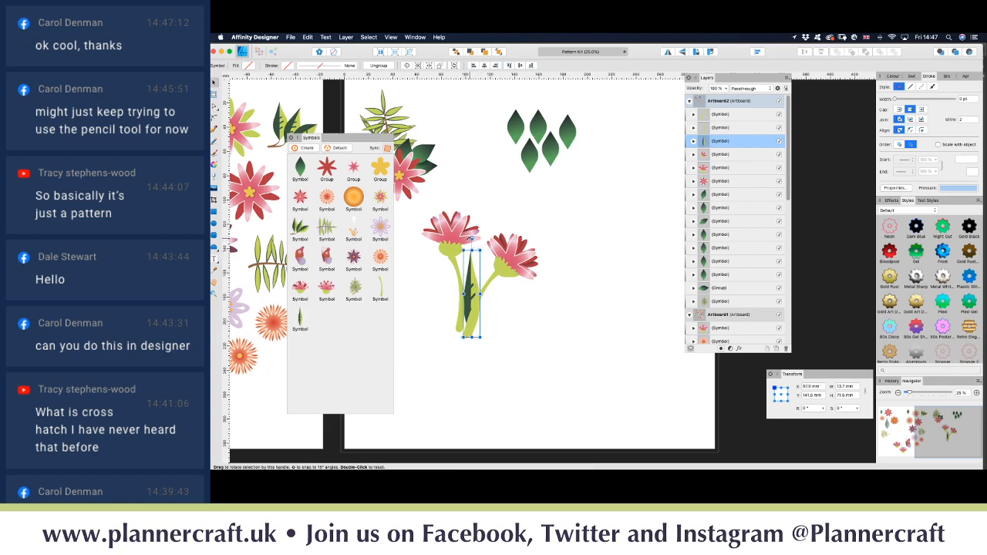
drag(471, 238, 478, 233)
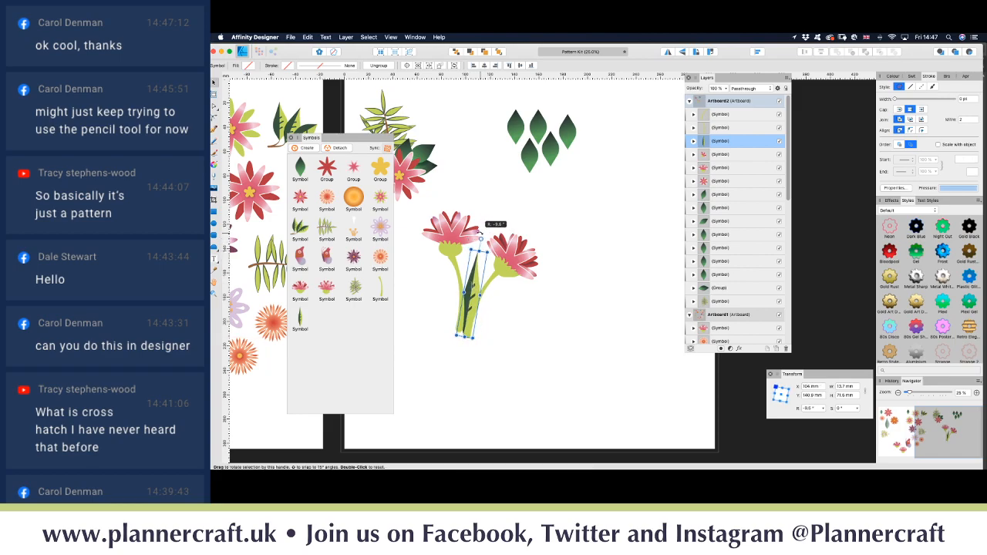
drag(472, 304, 428, 302)
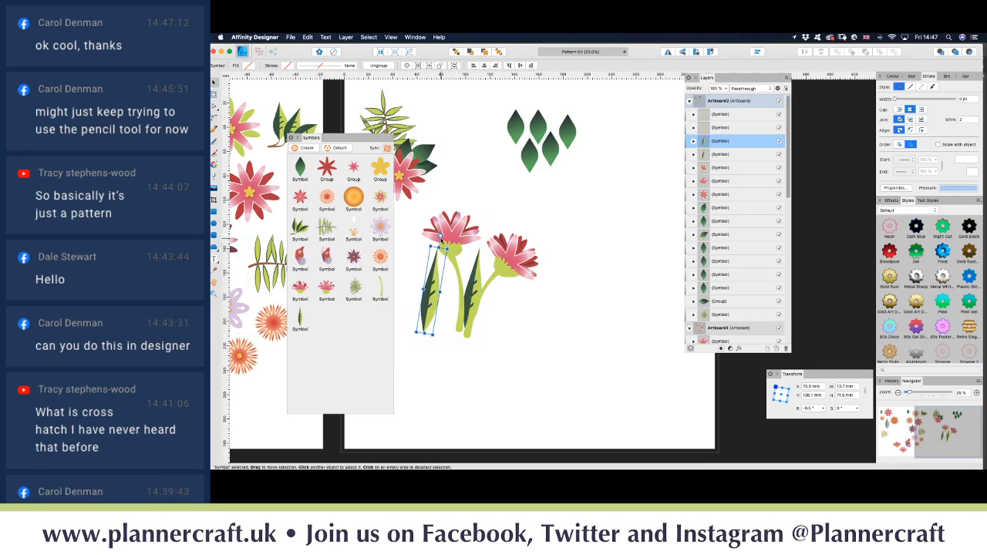
Step: Clone further leaf copies and tilt them outward around the stems, one about 31°
drag(439, 234, 413, 237)
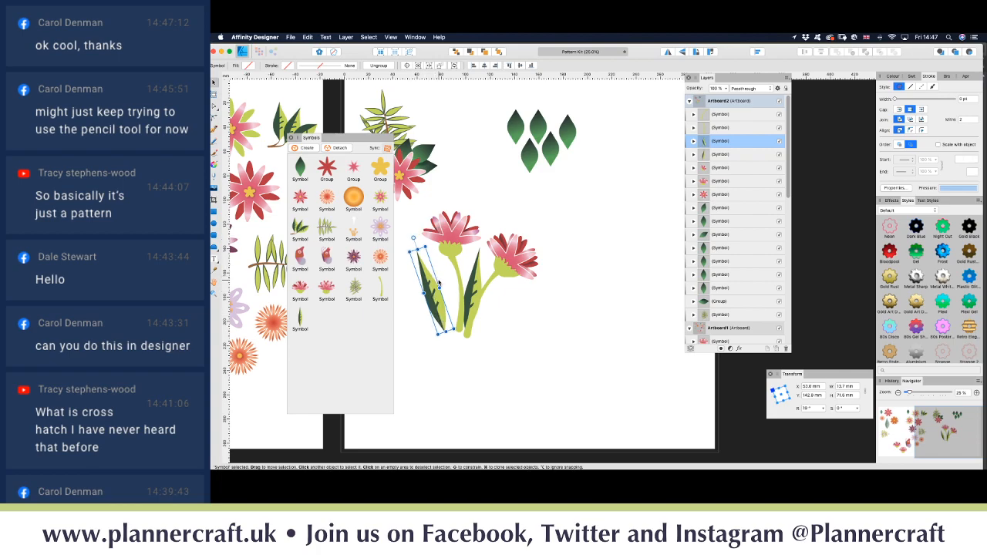
drag(435, 304, 442, 303)
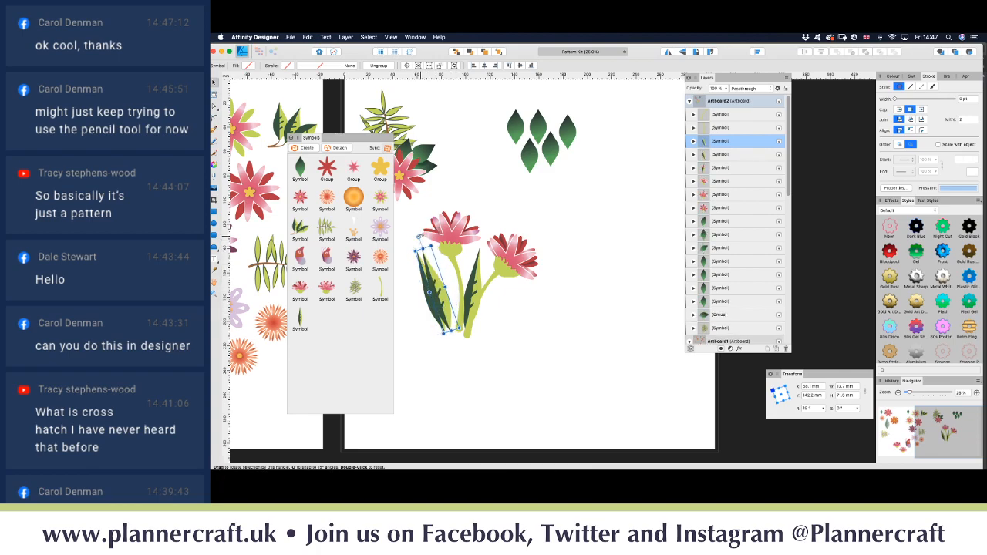
drag(419, 235, 426, 233)
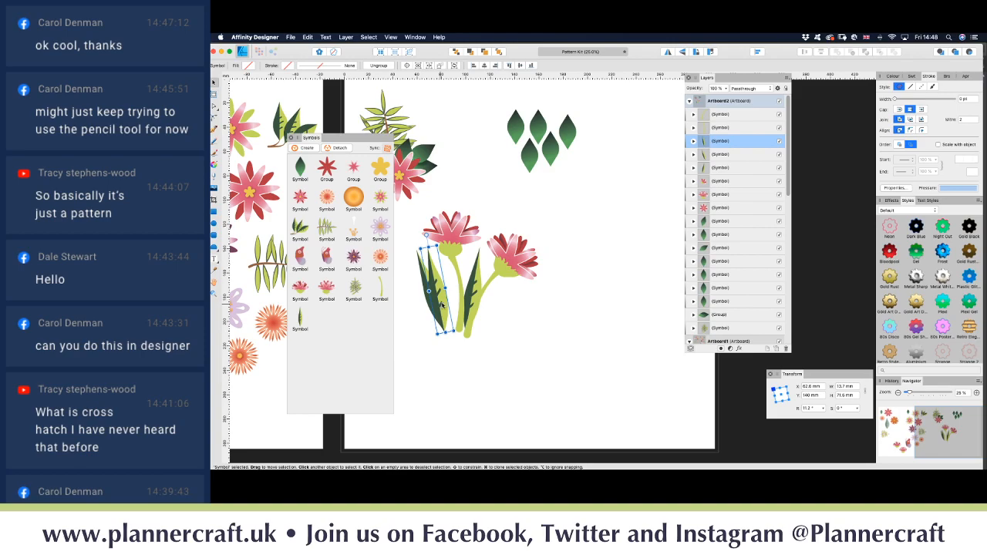
drag(442, 305, 447, 306)
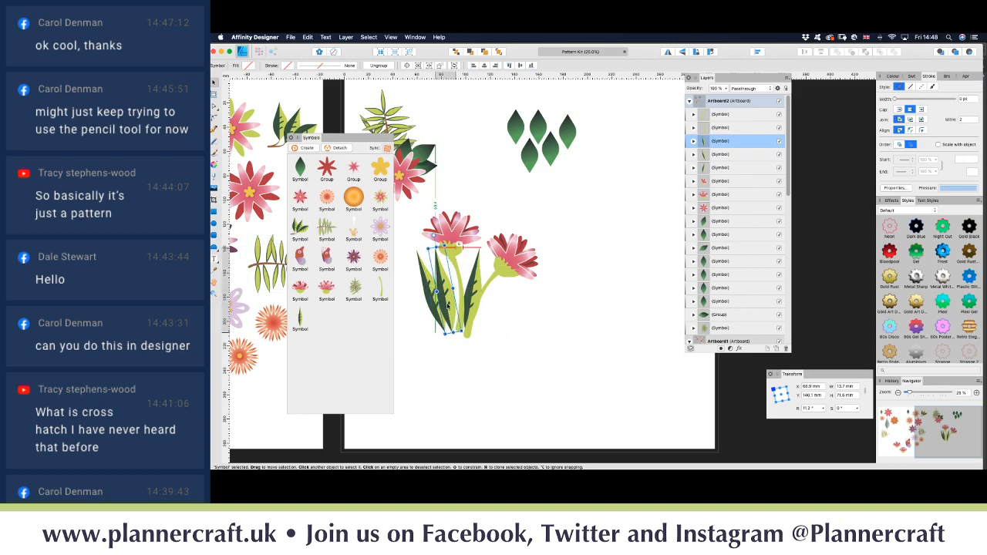
Step: Drag a red starburst flower from the Symbols panel onto the bouquet on Artboard2
click(519, 356)
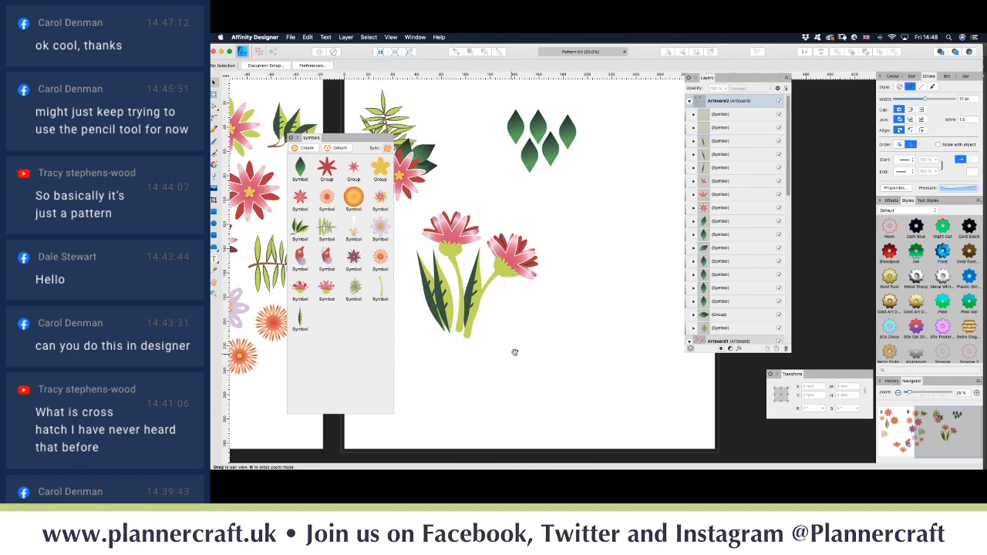
scroll(514, 351, left, 5)
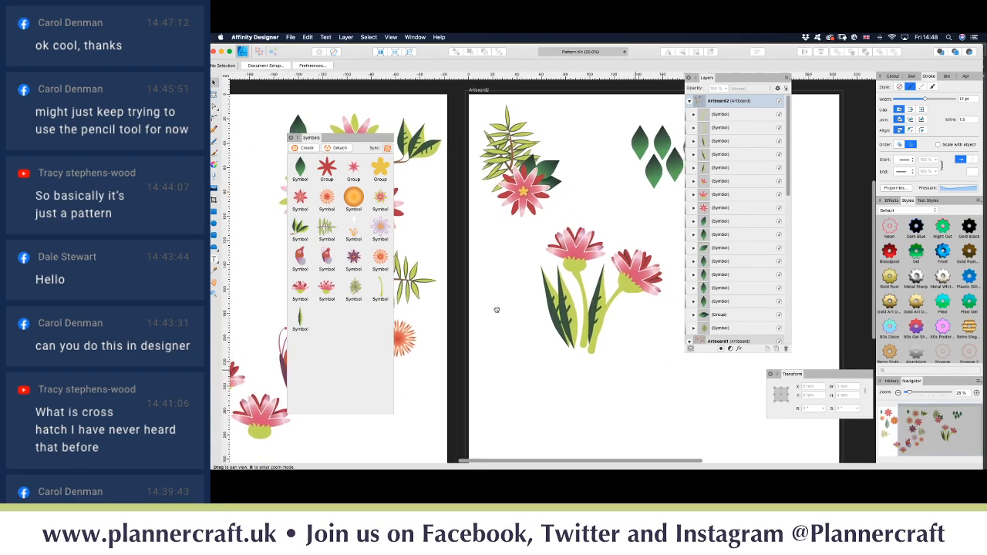
scroll(497, 310, right, 3)
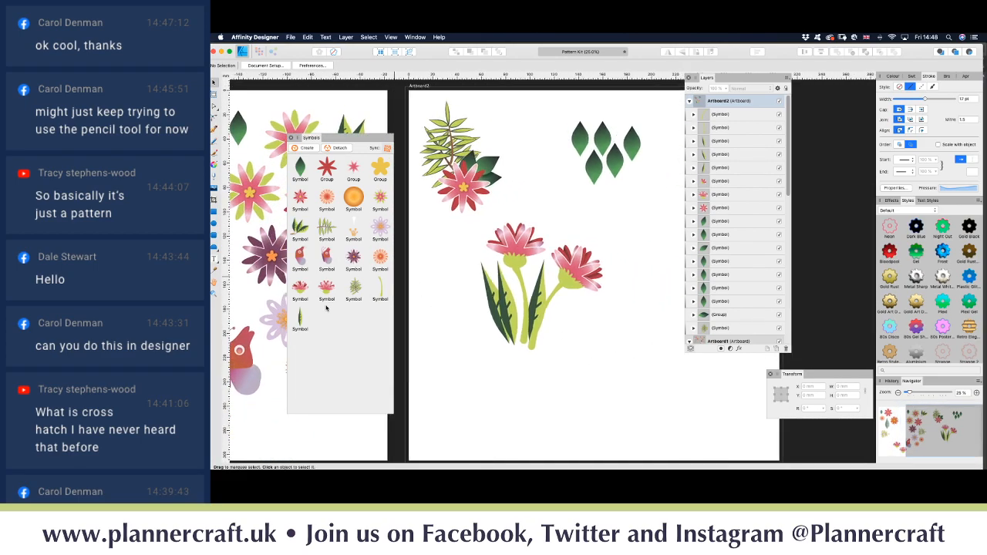
drag(302, 203, 569, 217)
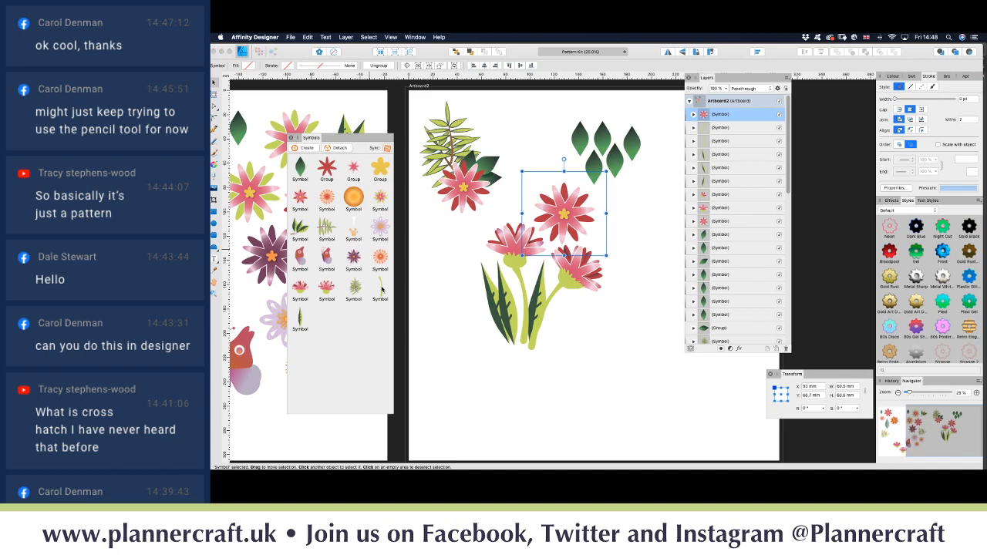
Step: Add another green stem among the bouquet stems and stretch it taller
drag(381, 289, 506, 347)
click(508, 348)
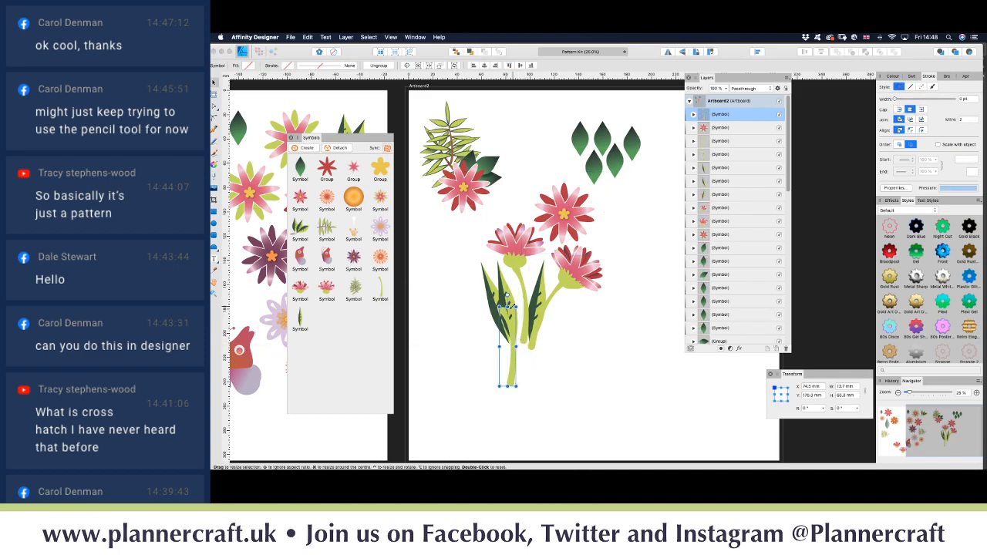
drag(508, 307, 508, 273)
Step: Lengthen, move and tilt the new stem onto the right-hand flower, then layer it behind
drag(510, 362, 524, 329)
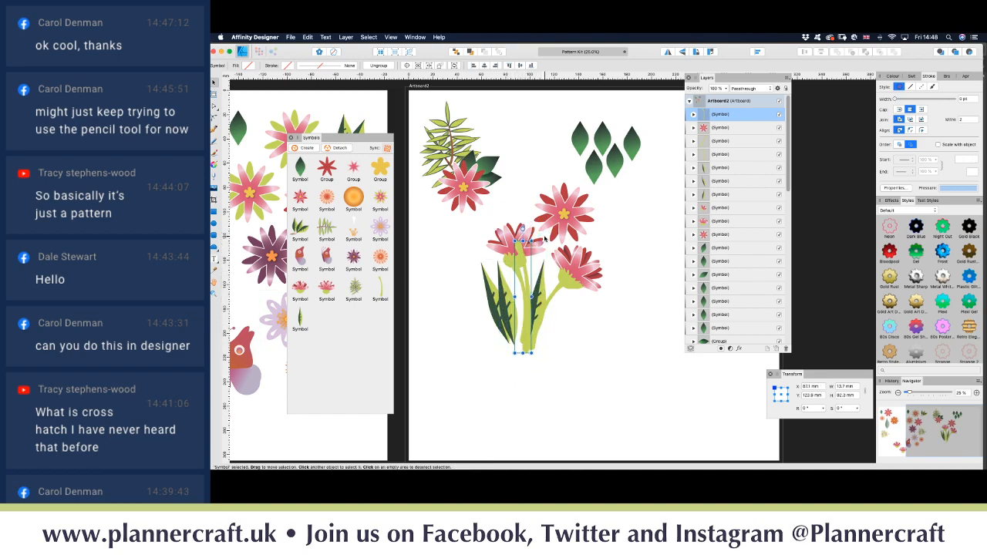
drag(523, 235, 538, 218)
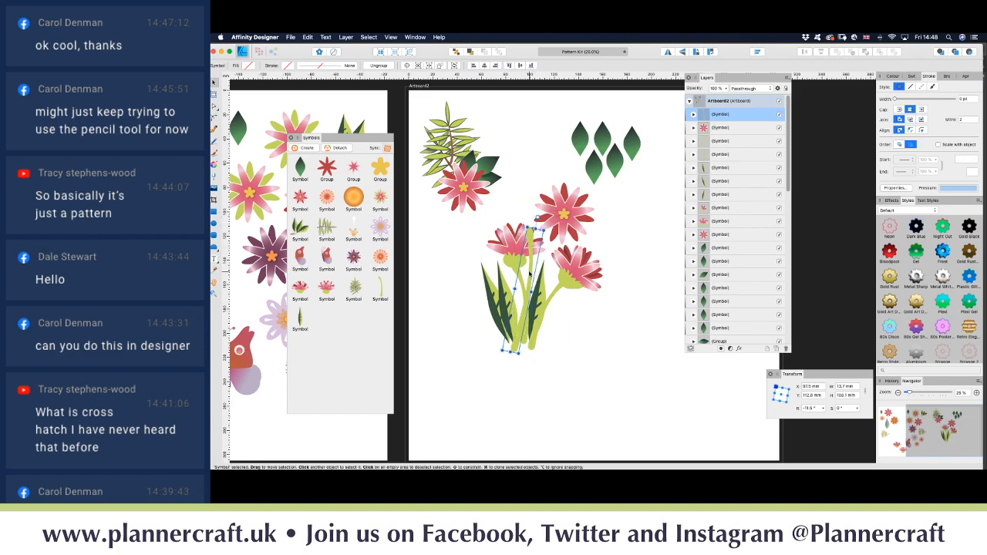
drag(530, 275, 560, 263)
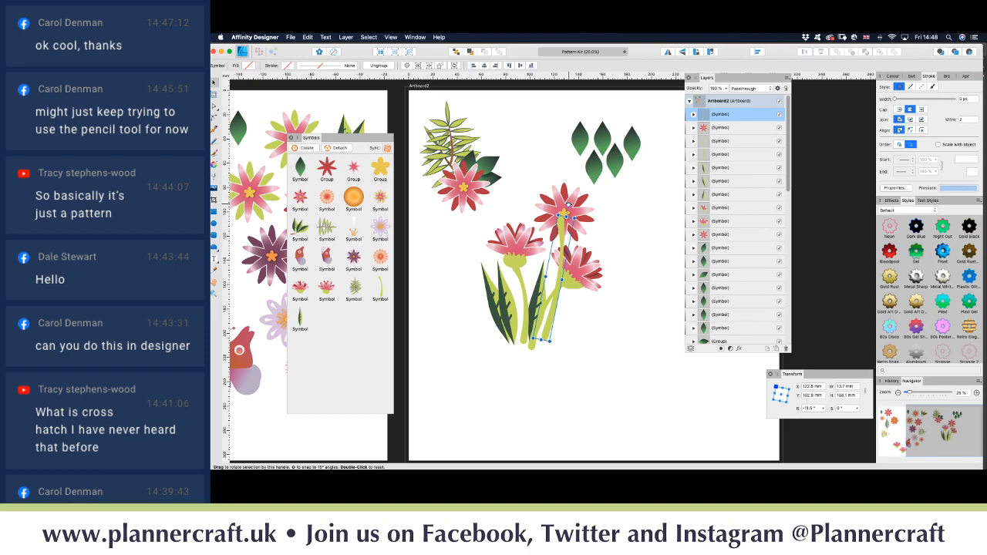
drag(569, 204, 560, 225)
drag(730, 115, 693, 231)
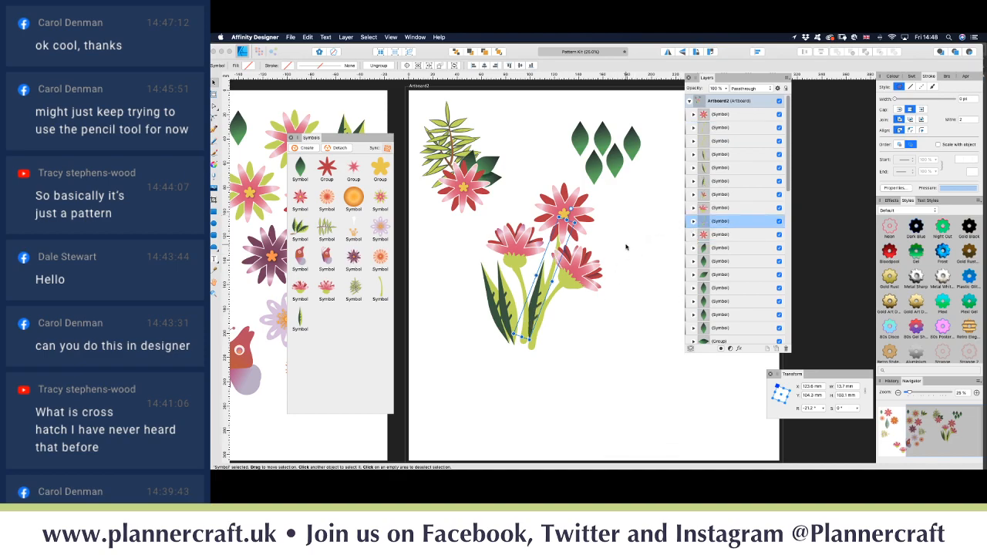
click(623, 246)
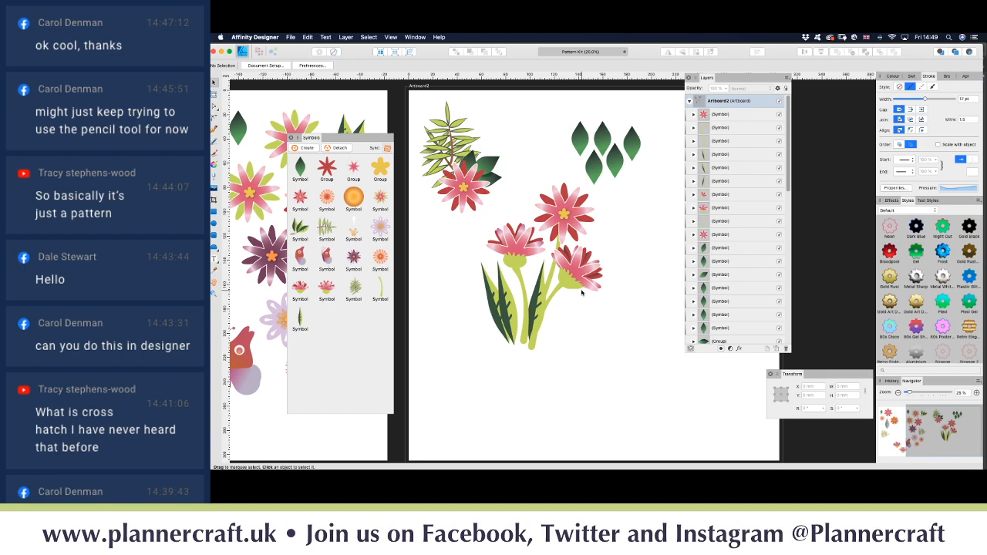
Step: Rotate the dark green leaf more upright to about 6.7° and nudge it left and up
click(520, 333)
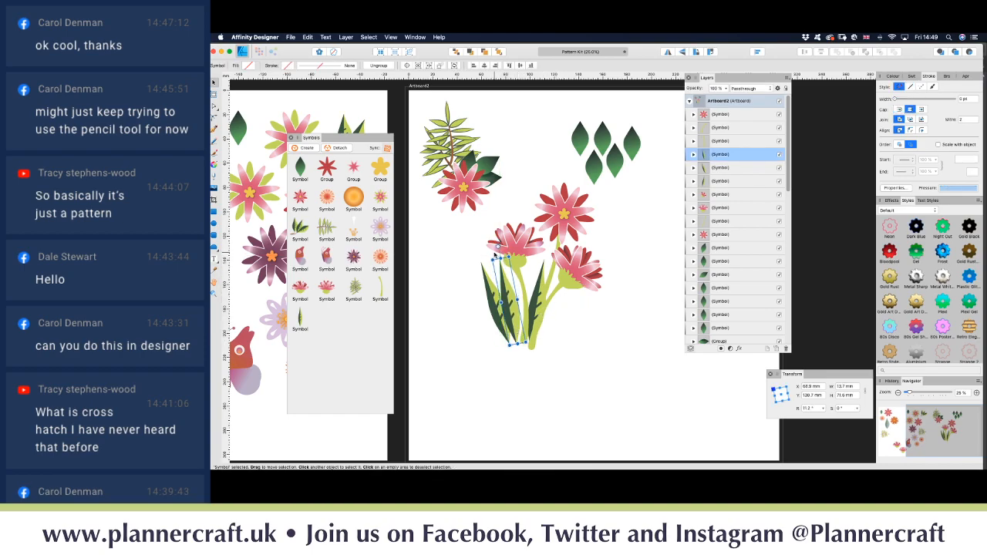
drag(498, 247, 505, 246)
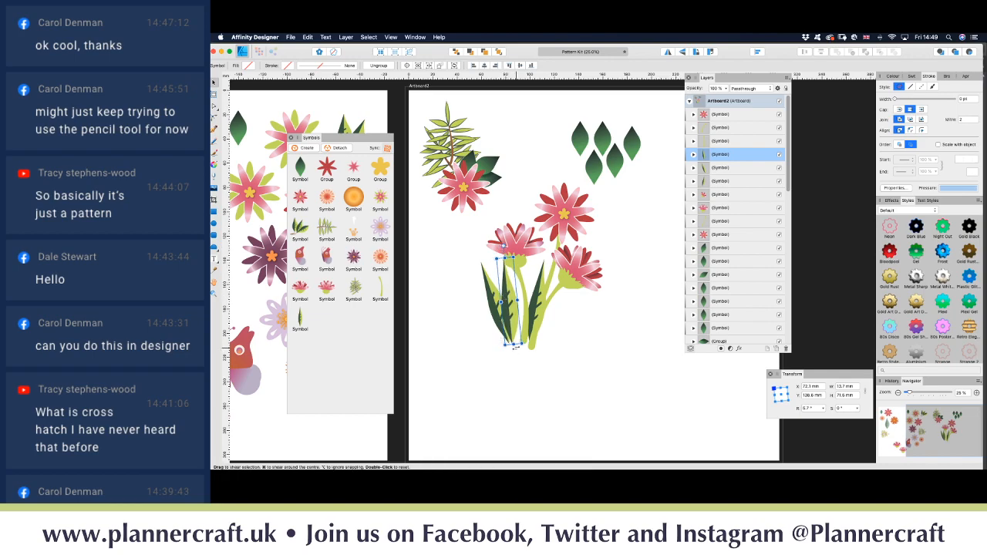
drag(517, 337, 519, 321)
click(513, 366)
click(506, 399)
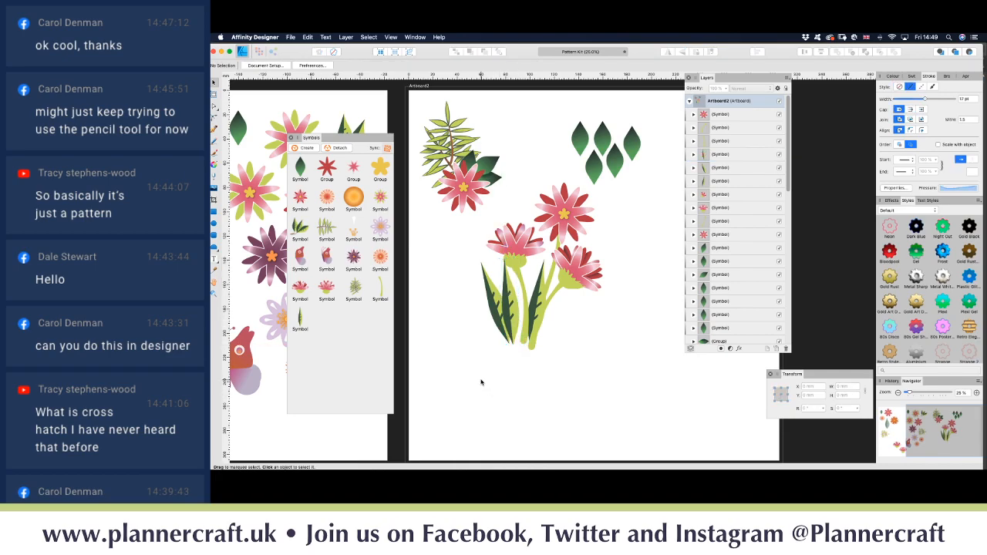
Step: Marquee-select the bouquet's nine pieces and group them with Cmd+G
scroll(513, 388, left, 10)
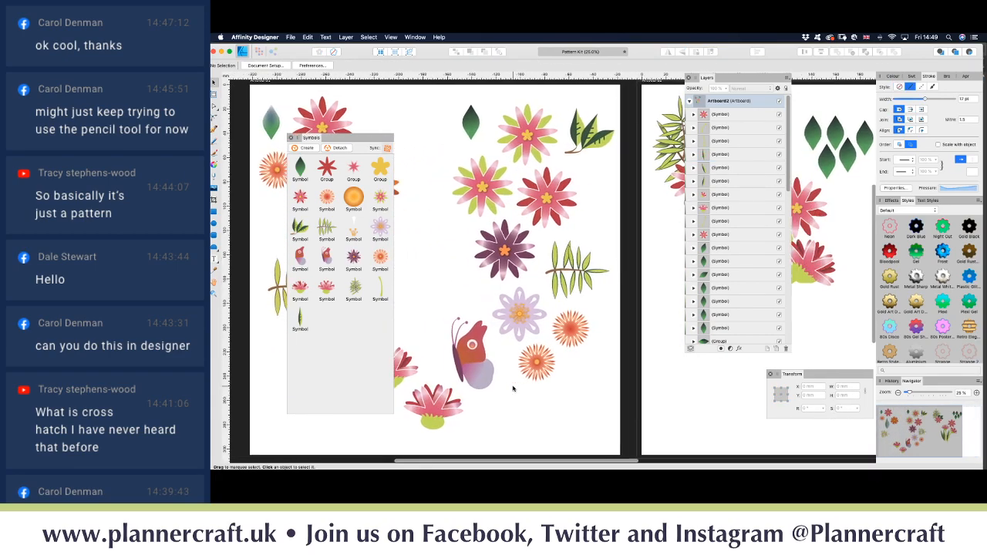
scroll(513, 388, right, 9)
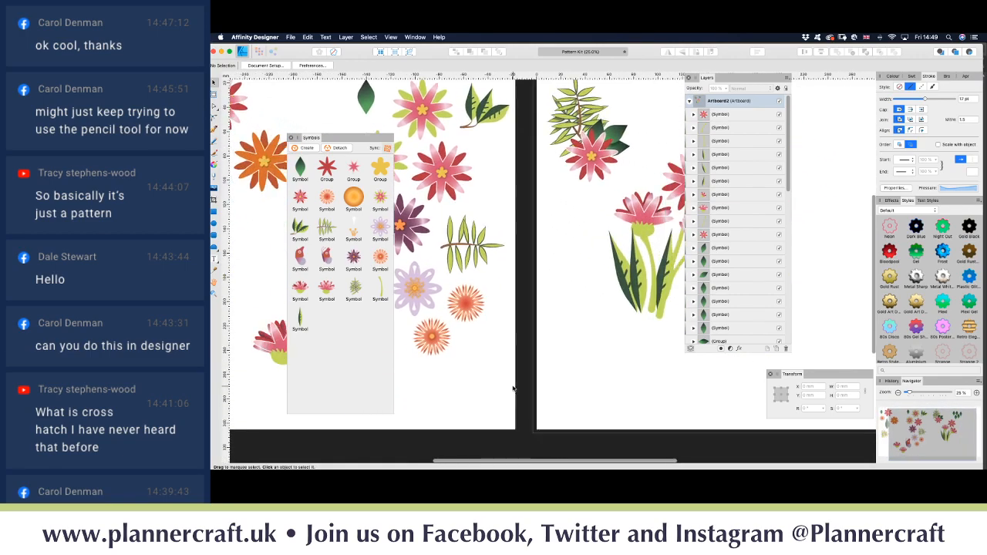
scroll(513, 388, right, 2)
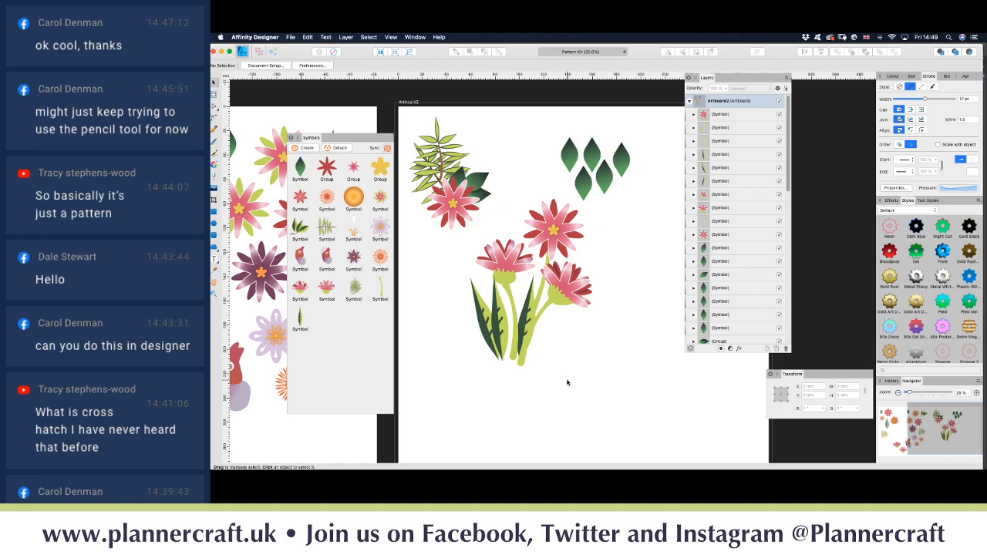
drag(632, 398, 456, 194)
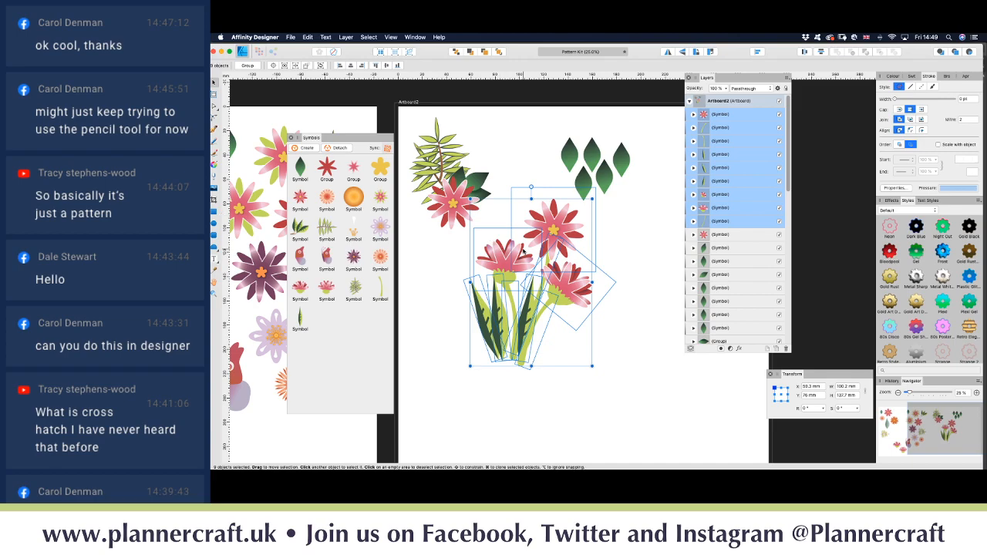
key(super+g)
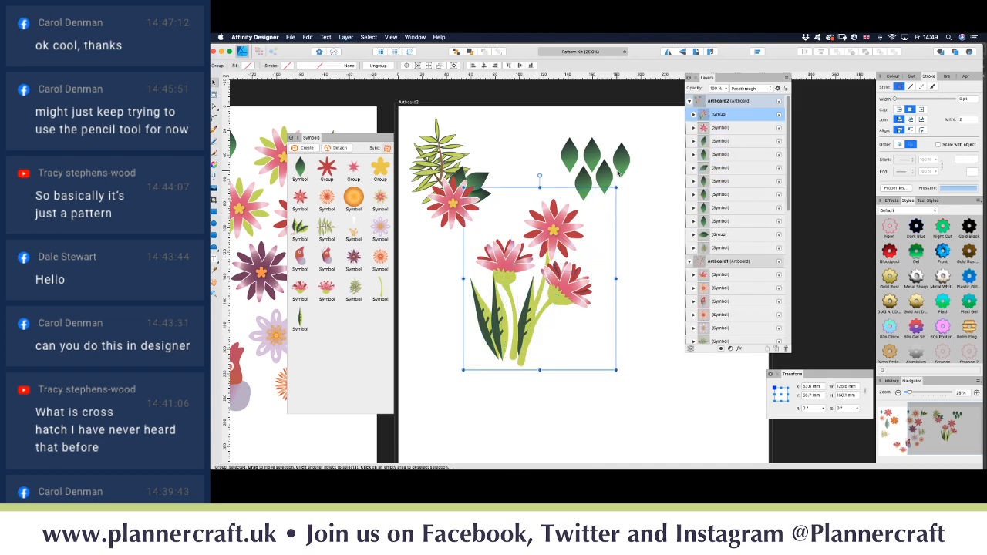
Step: Scale the bouquet group down to about 70 mm wide and move it beneath the fern sprig
drag(618, 187, 548, 267)
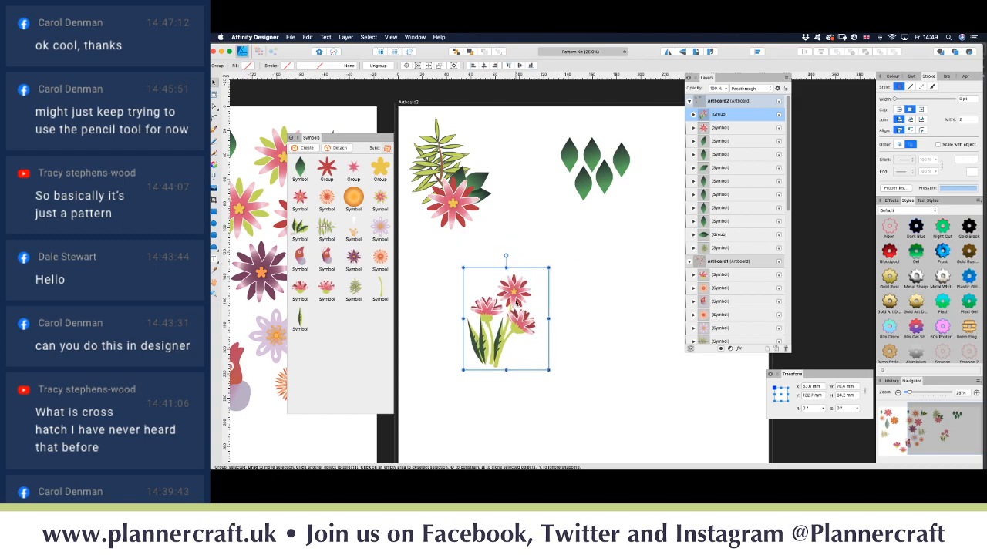
drag(514, 300, 467, 270)
click(571, 319)
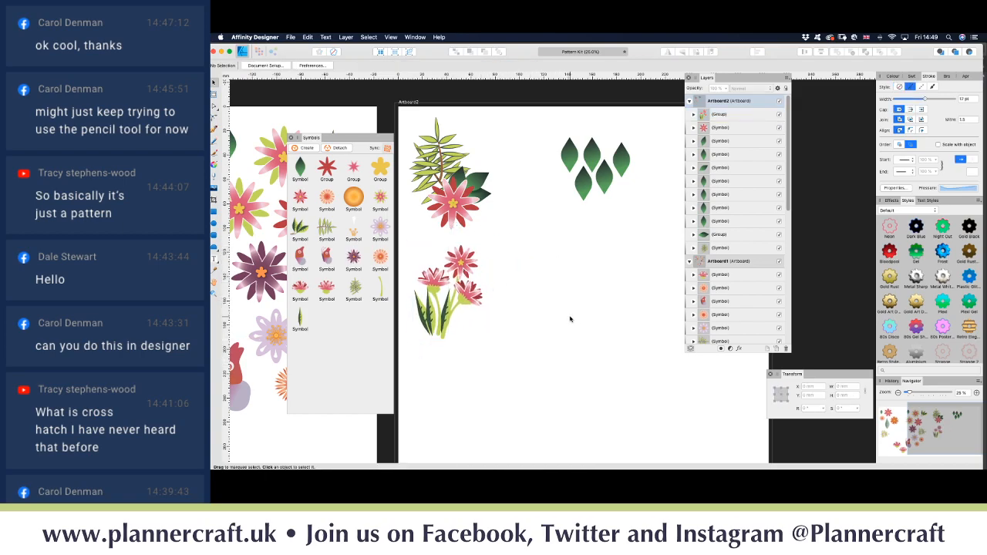
Step: Place pink, purple and orange flower symbols onto the second artboard
scroll(570, 319, down, 3)
scroll(571, 318, left, 4)
scroll(571, 320, up, 2)
scroll(571, 320, left, 3)
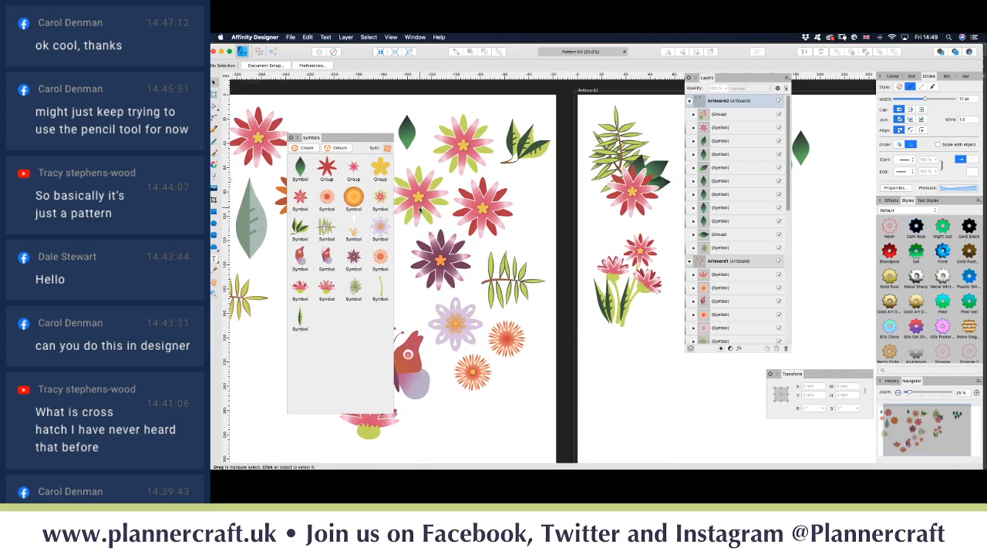
scroll(416, 205, left, 1)
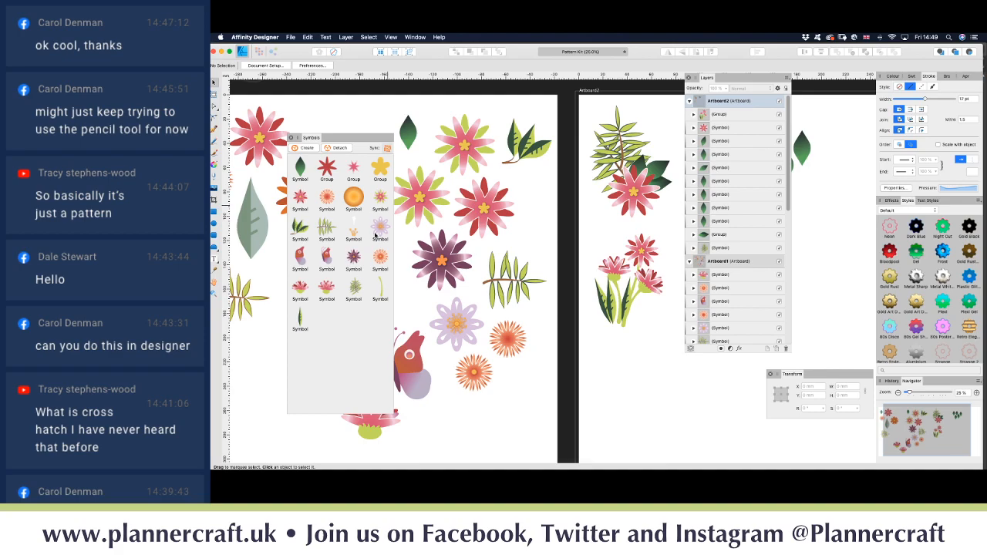
click(422, 198)
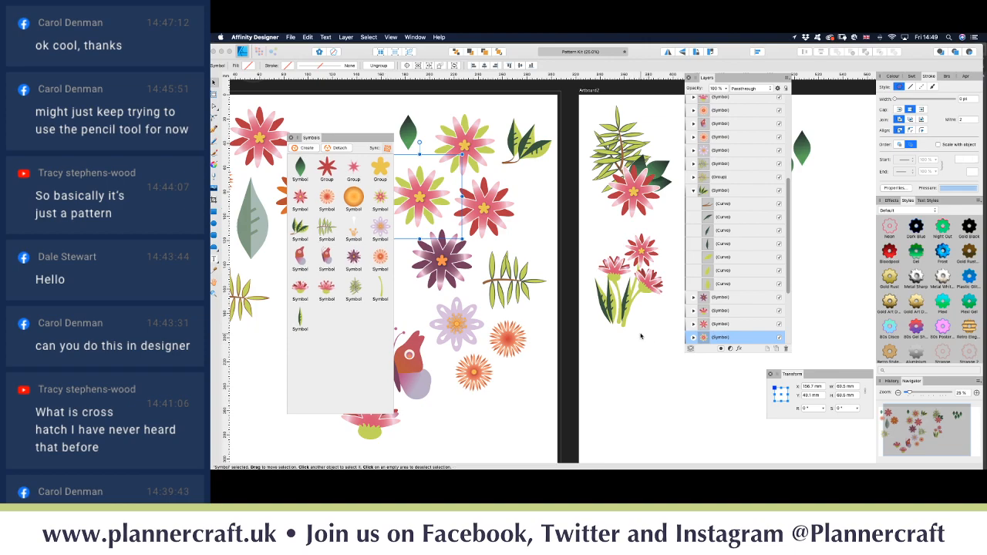
scroll(644, 337, right, 5)
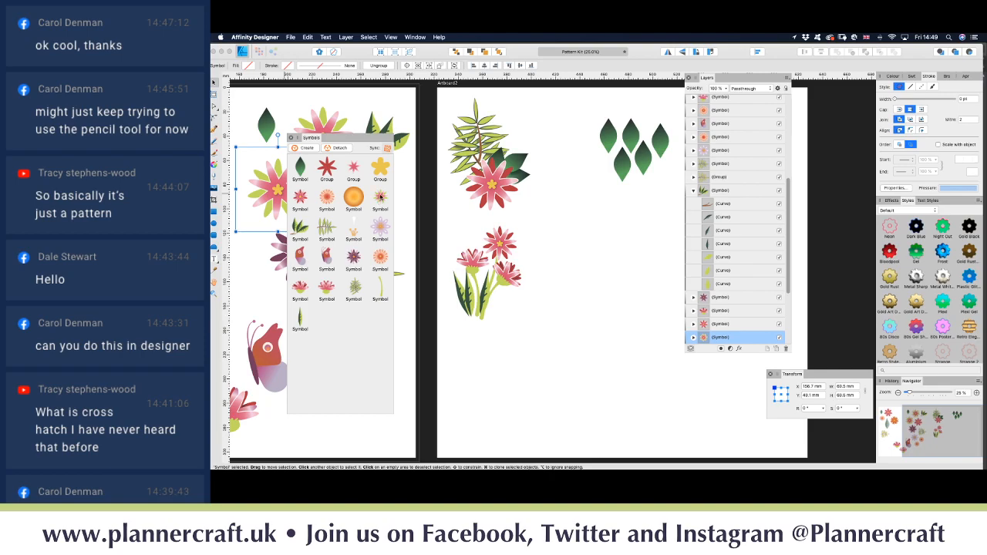
drag(380, 198, 613, 262)
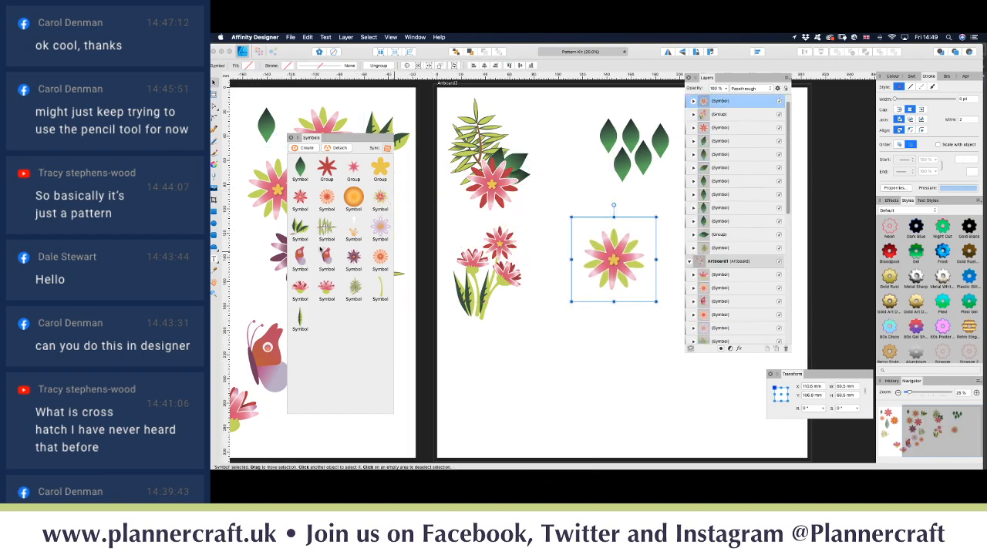
drag(380, 231, 624, 331)
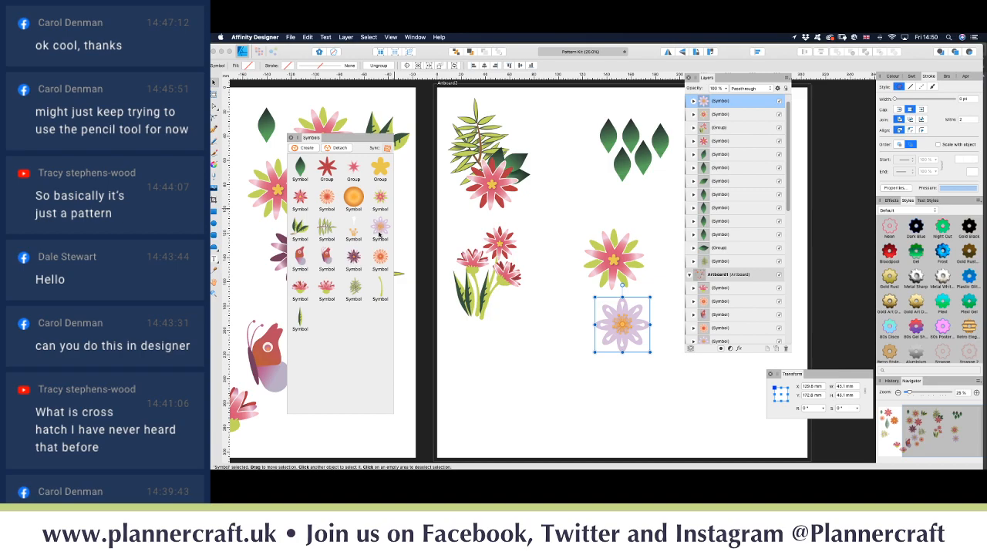
drag(381, 262, 572, 372)
Step: Overlap the three flowers, raise the orange one in the stack and enlarge it
scroll(555, 339, right, 5)
scroll(556, 339, up, 2)
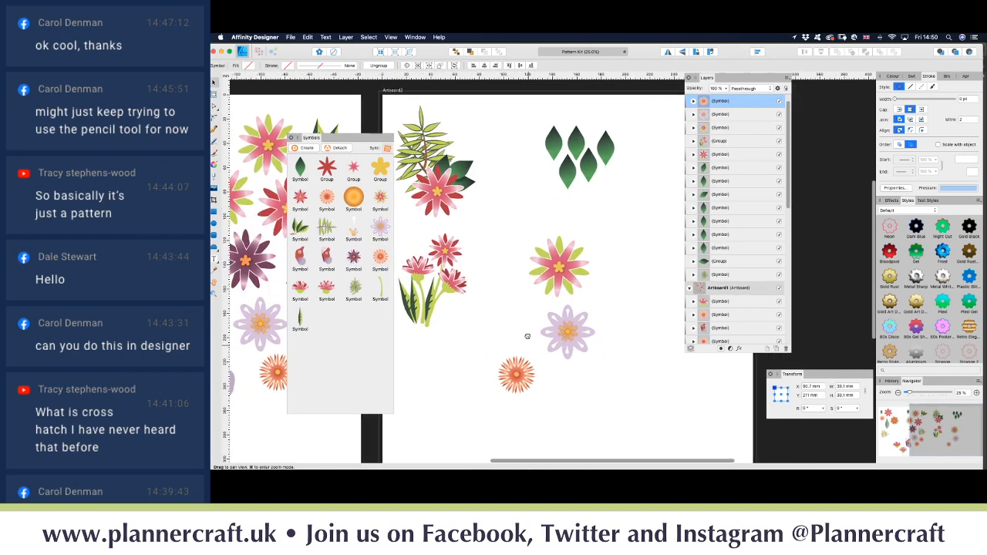
drag(529, 289, 511, 300)
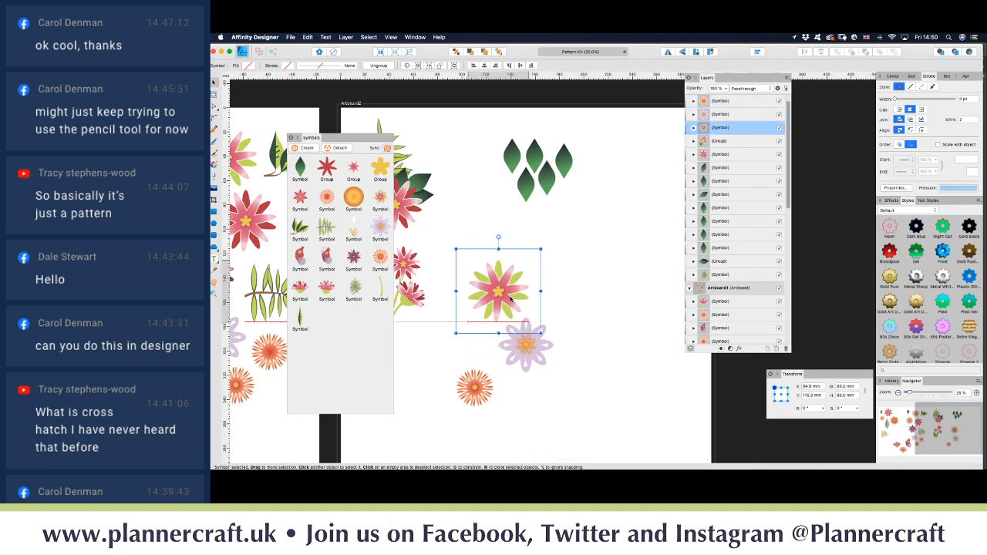
mouse_move(545, 353)
mouse_down()
mouse_move(546, 324)
mouse_move(541, 340)
mouse_up()
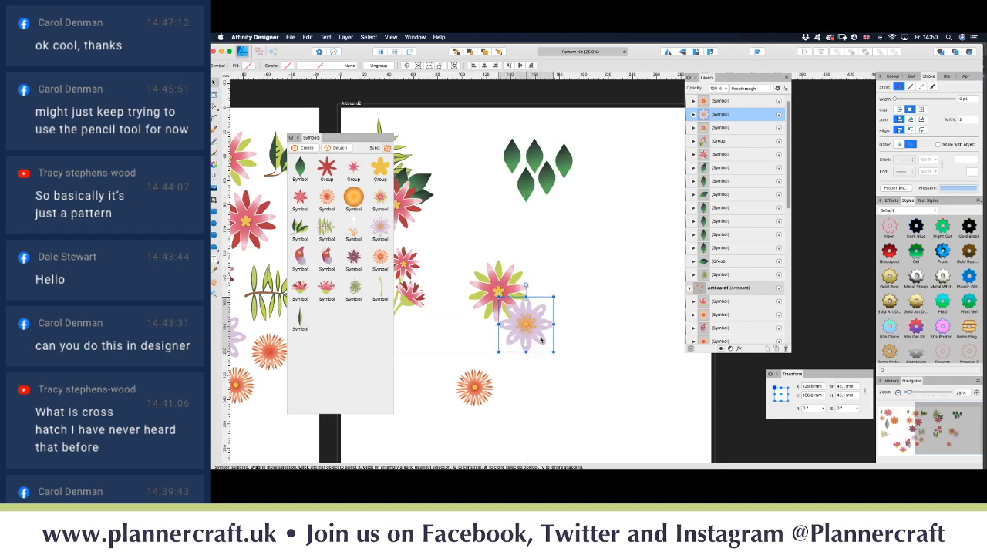
drag(478, 399, 543, 307)
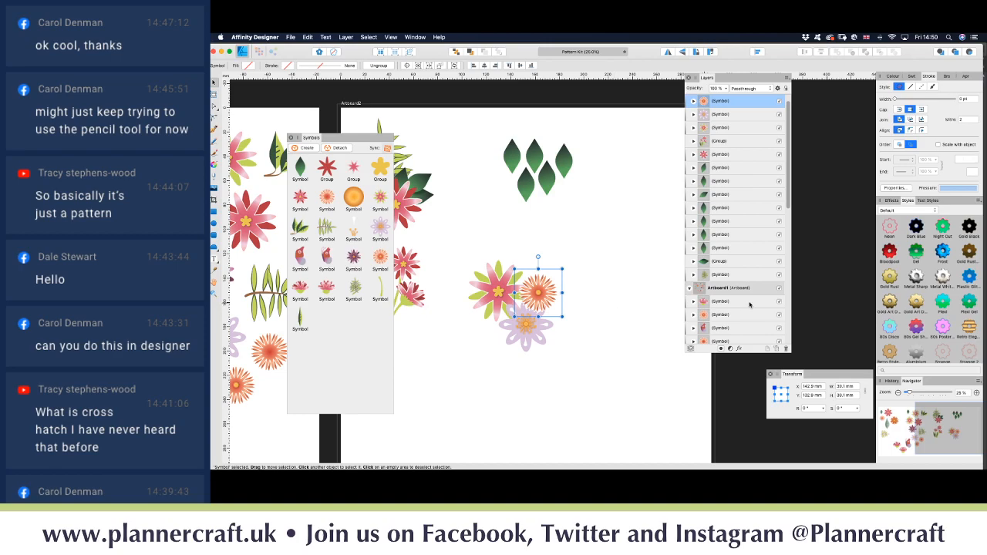
drag(730, 111, 706, 120)
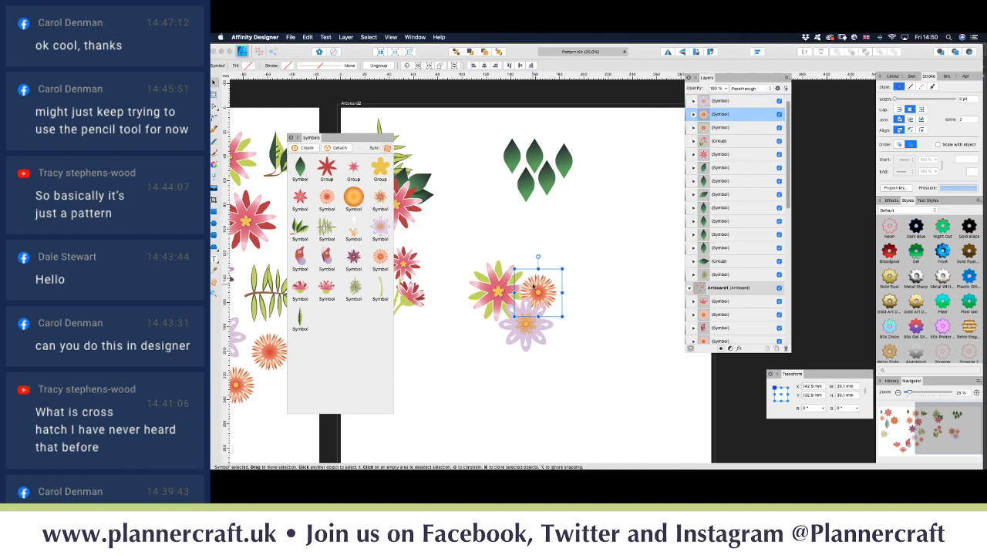
drag(563, 269, 577, 257)
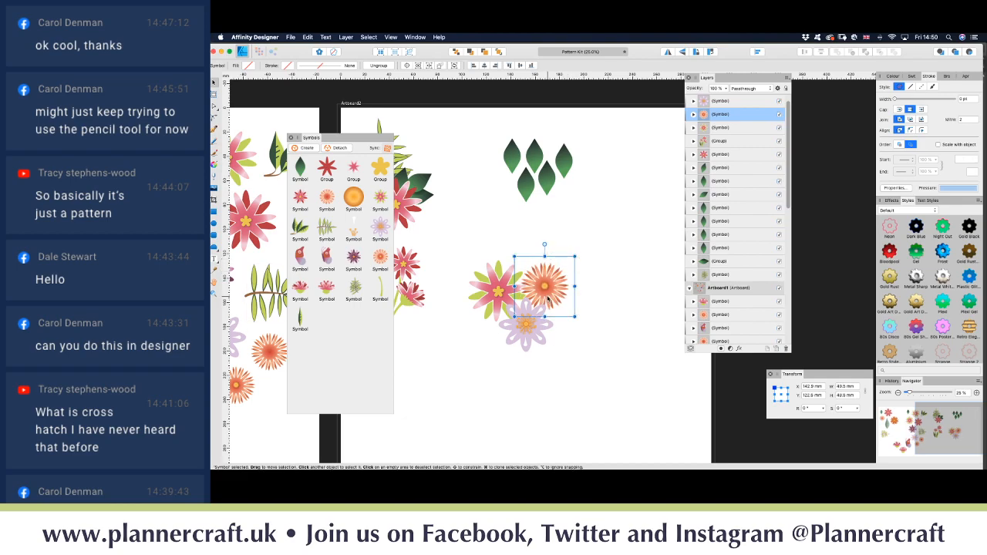
drag(548, 299, 494, 301)
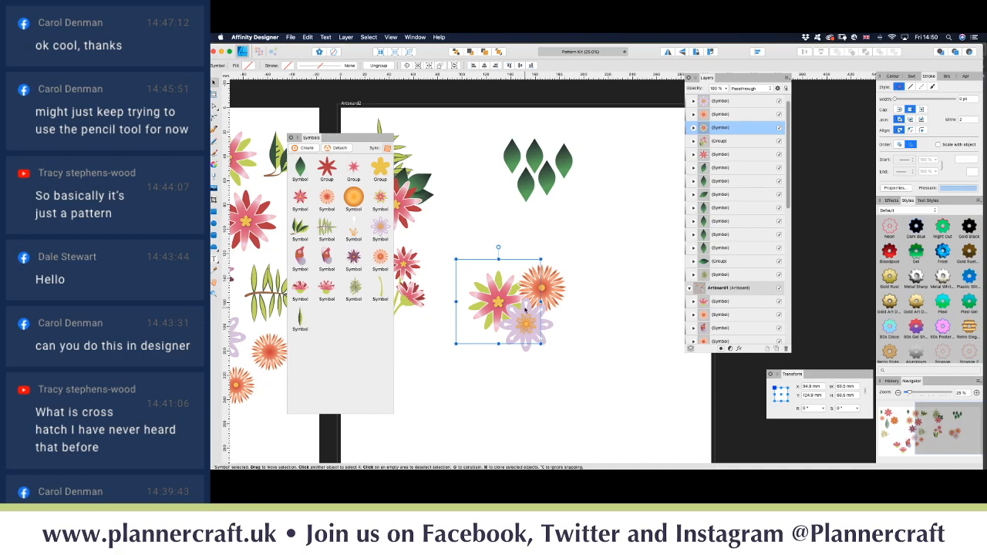
drag(481, 299, 483, 301)
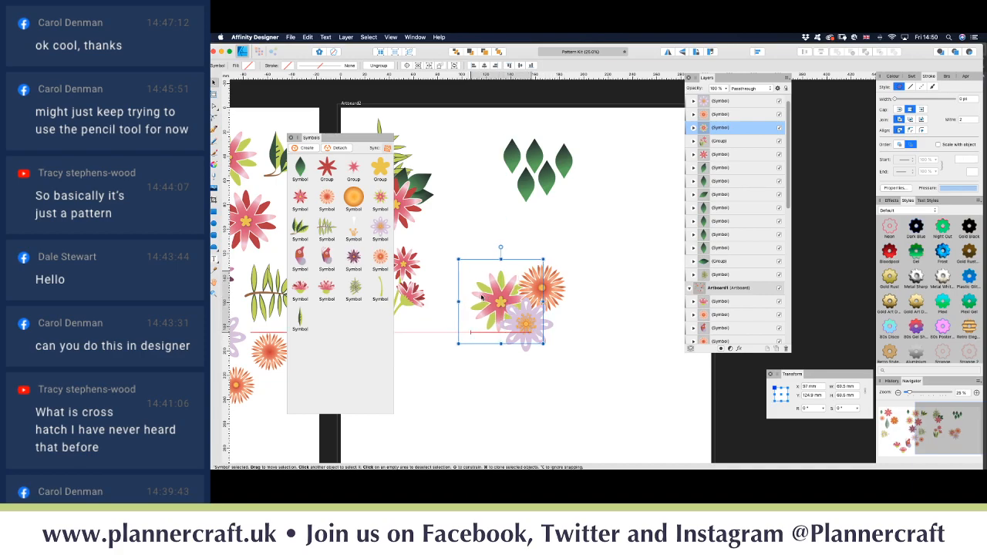
click(565, 352)
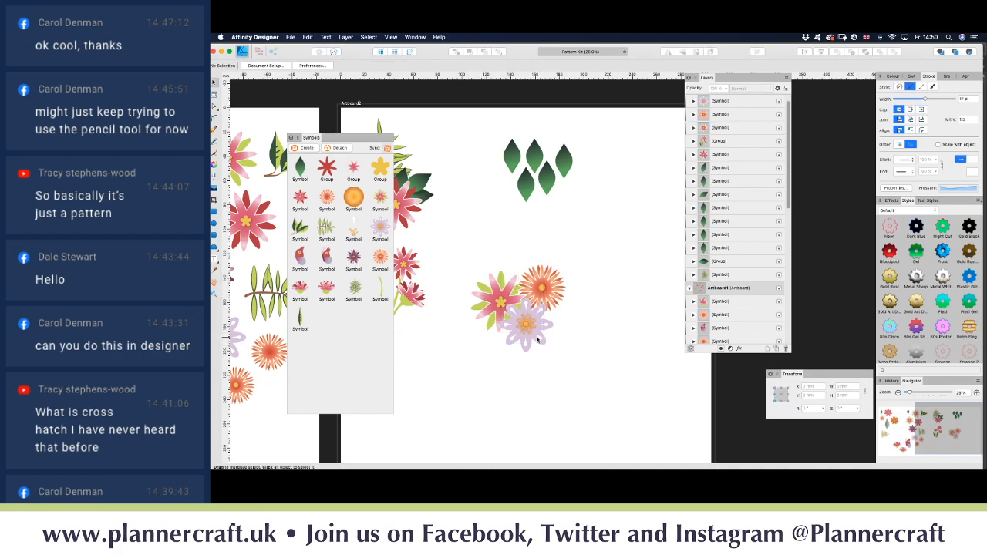
Step: Nudge the purple flower slightly down and test sending the pink flower to the back, then undo
click(538, 341)
drag(538, 342, 538, 343)
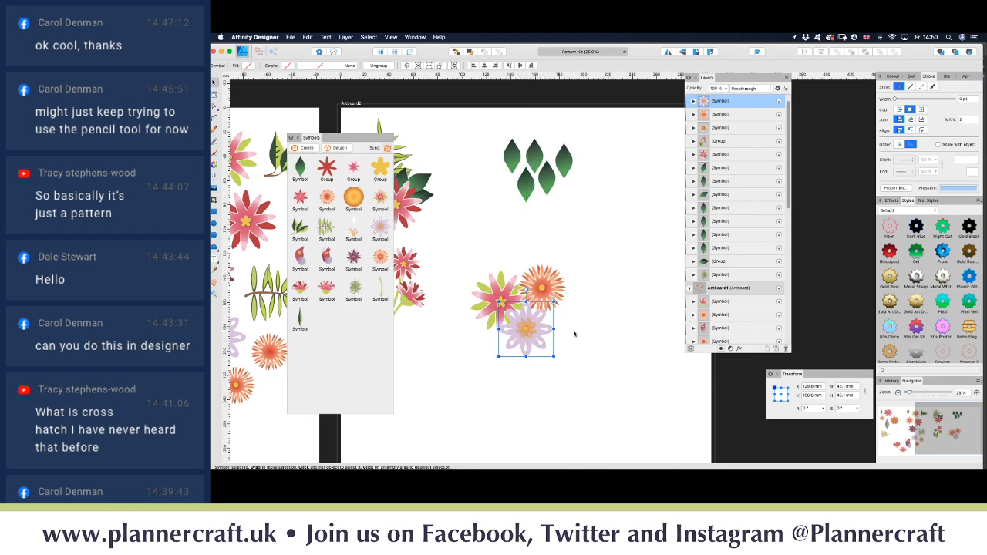
click(484, 298)
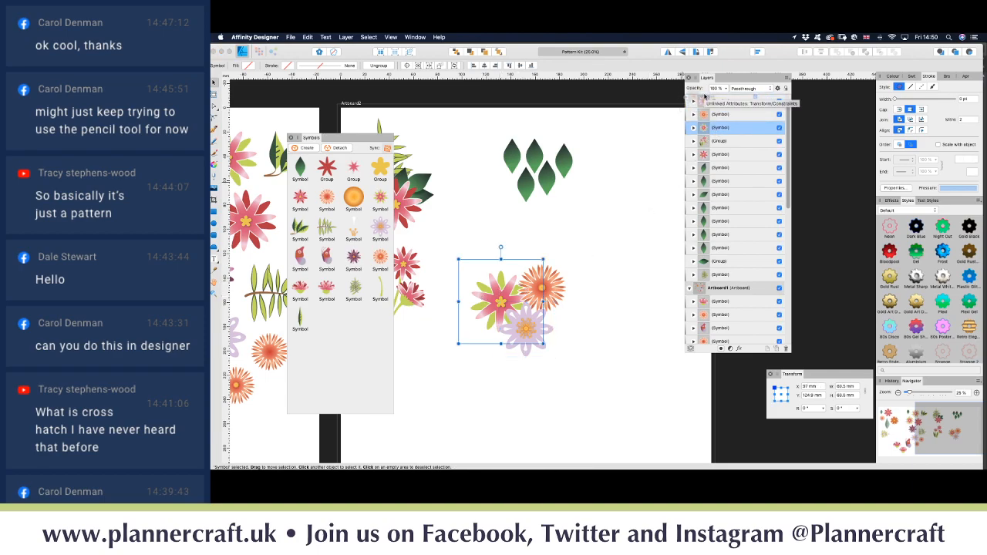
scroll(705, 104, up, 1)
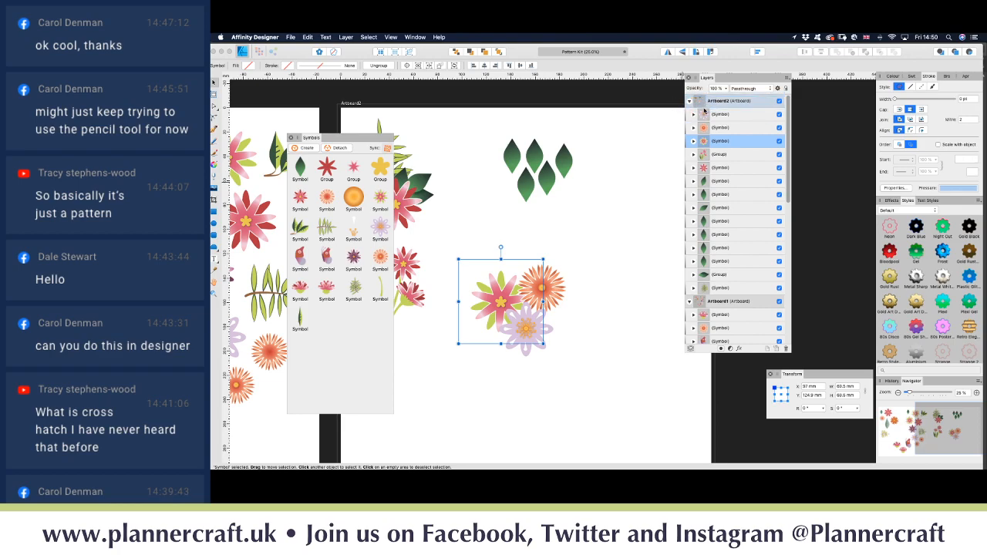
key(super+shift+bracketleft)
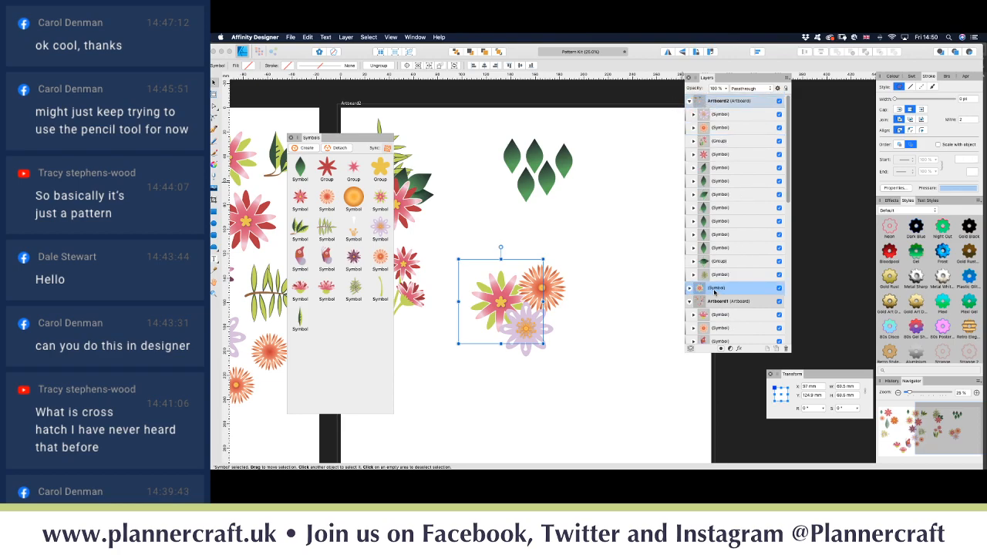
key(super+z)
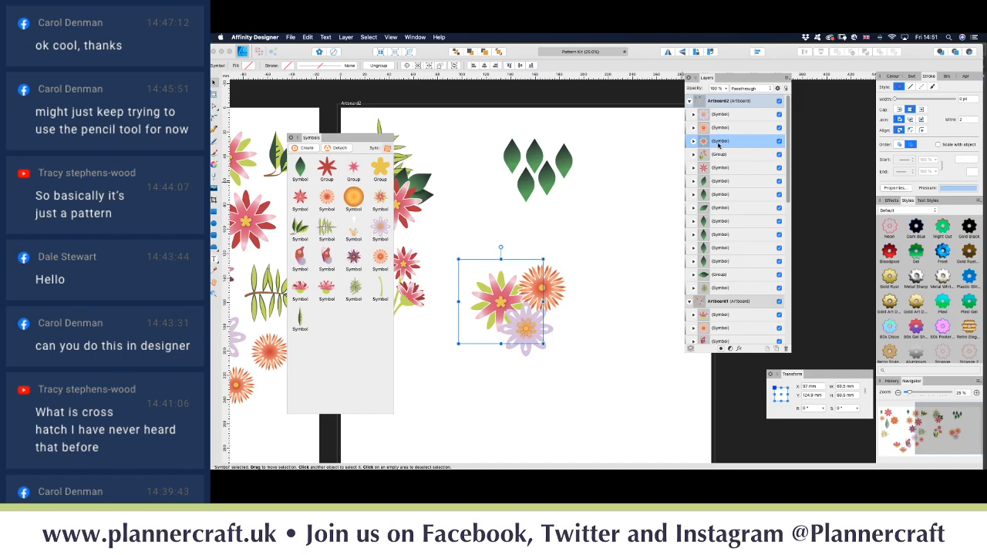
click(707, 114)
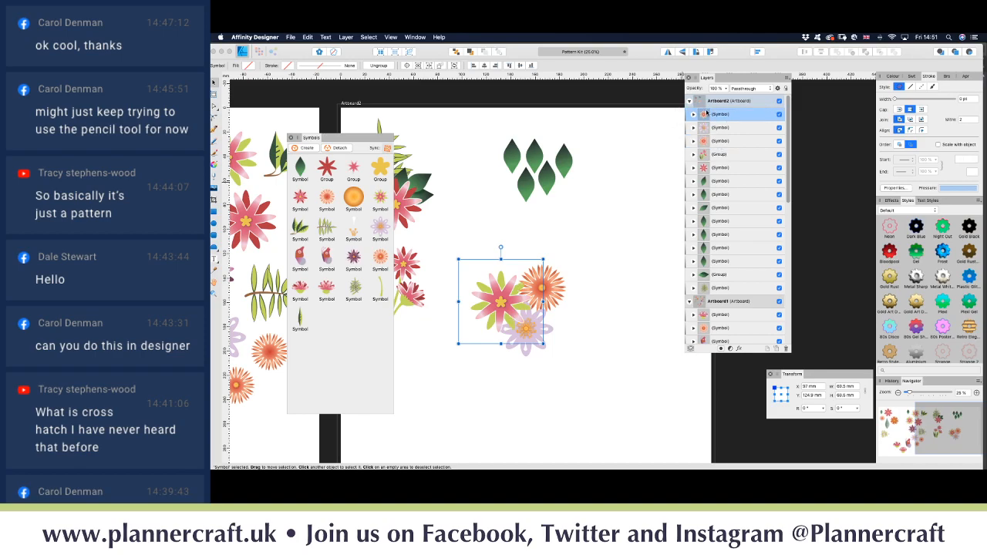
click(559, 386)
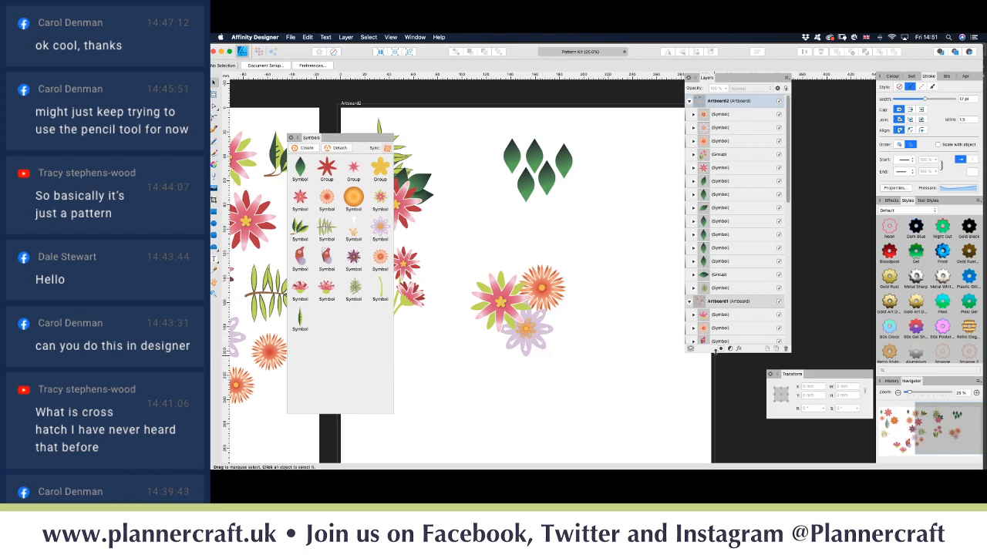
Step: Duplicate the flower symbol with Cmd+J and select the copy
click(725, 114)
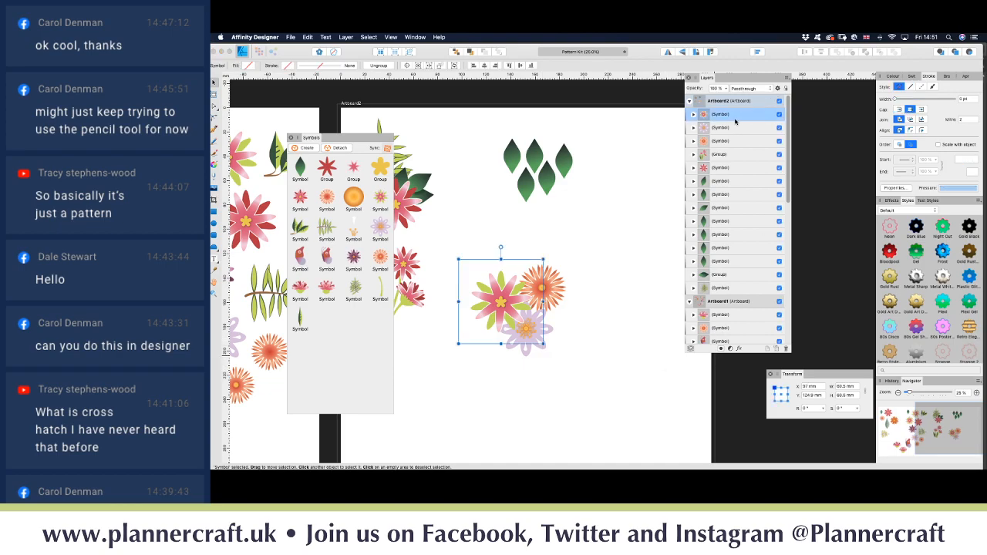
key(super+j)
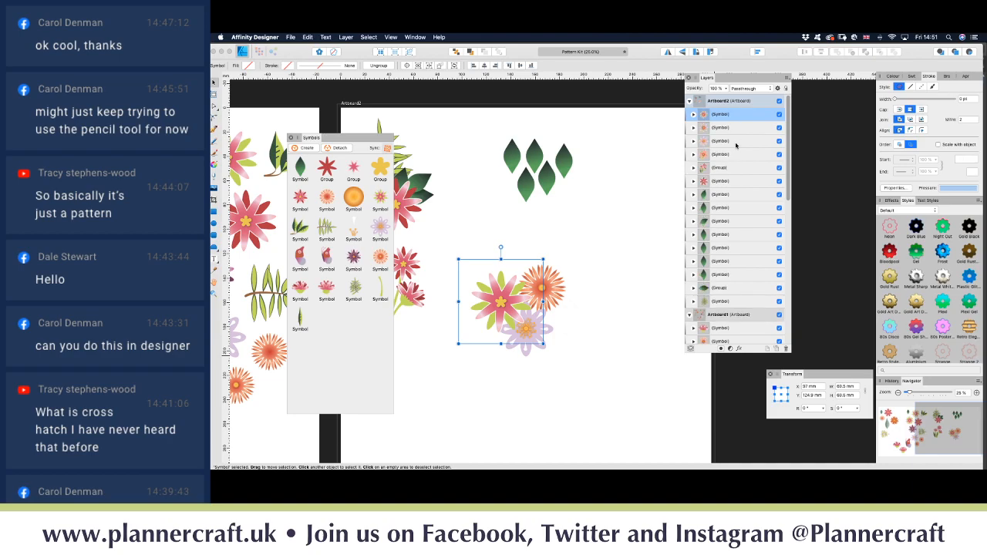
click(738, 128)
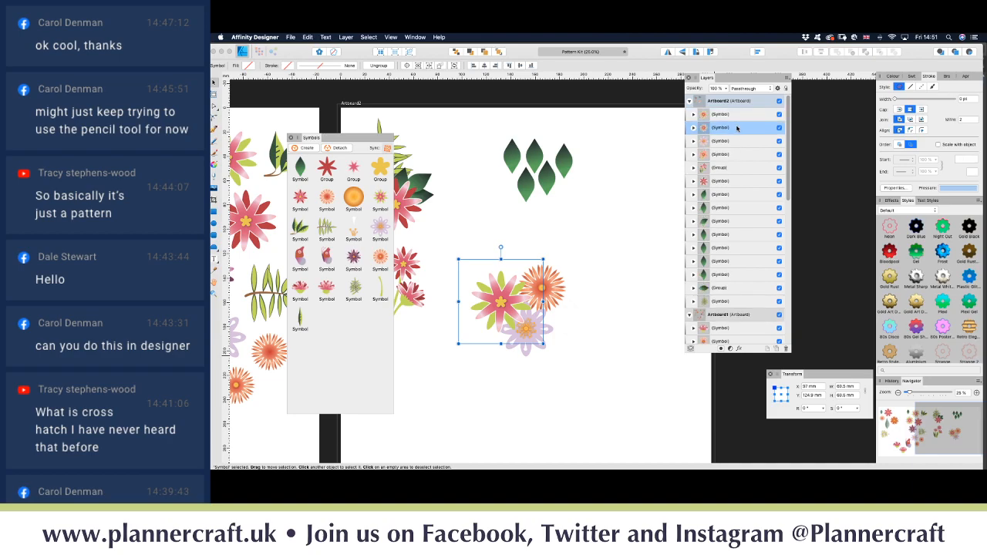
Step: Detach and ungroup the pink flower copy, merge it into one shape and fill it grey
click(342, 148)
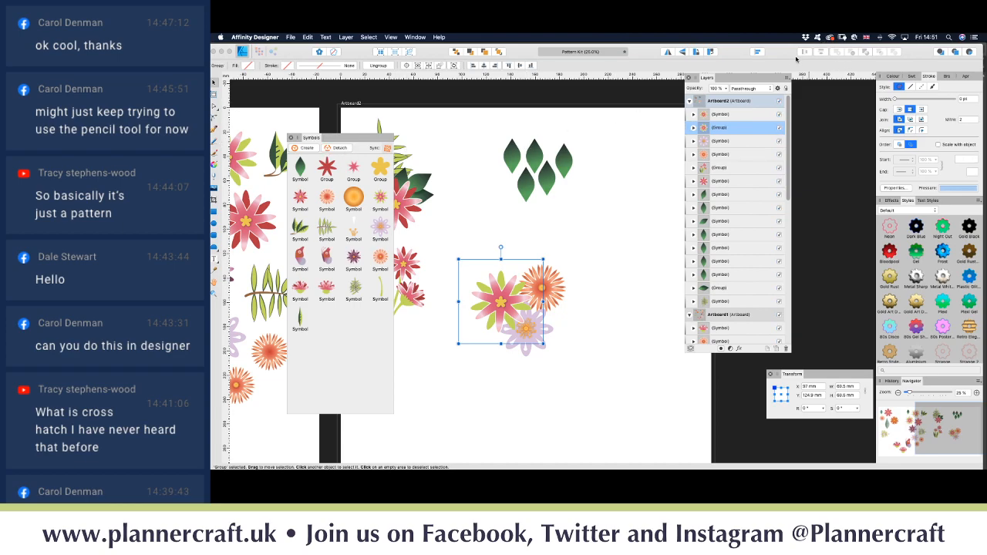
key(super+shift+g)
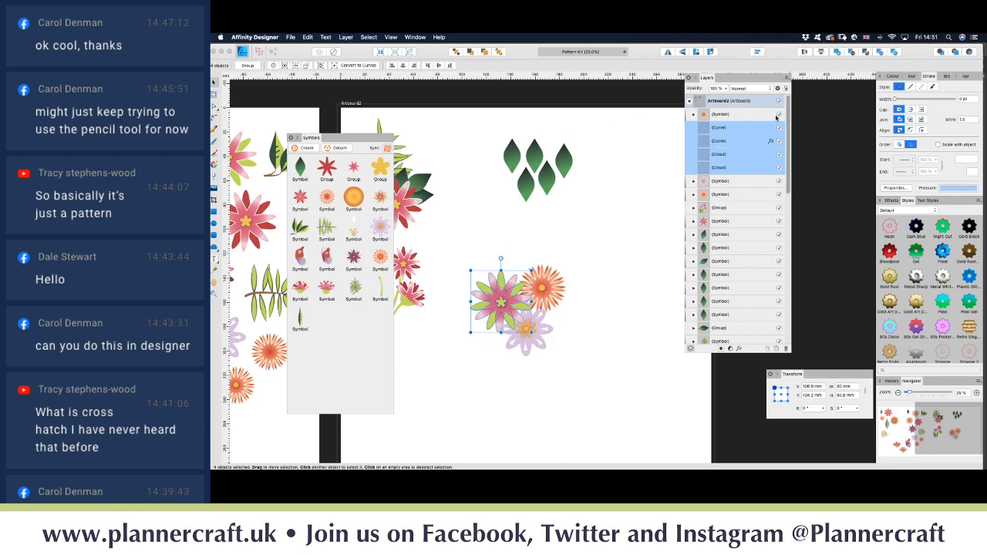
click(839, 52)
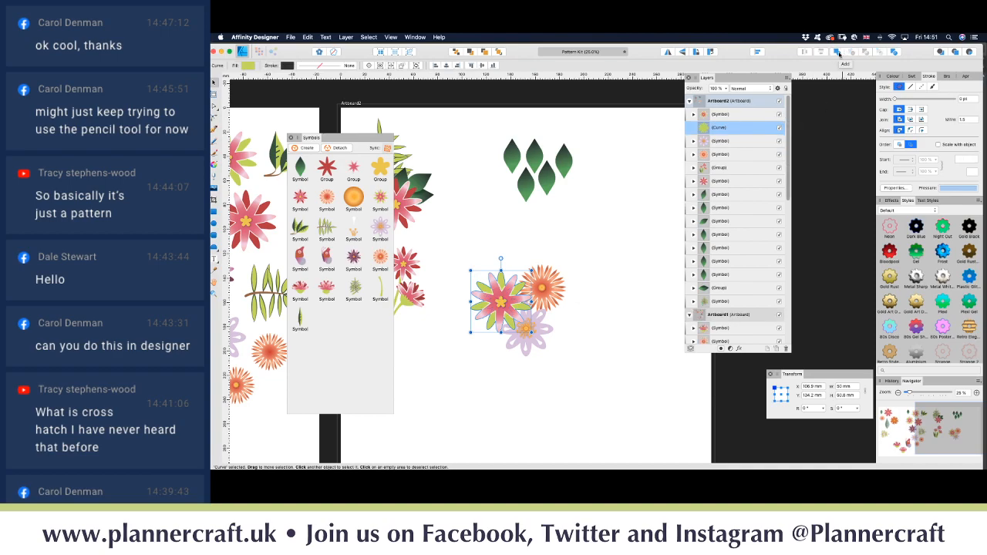
click(892, 77)
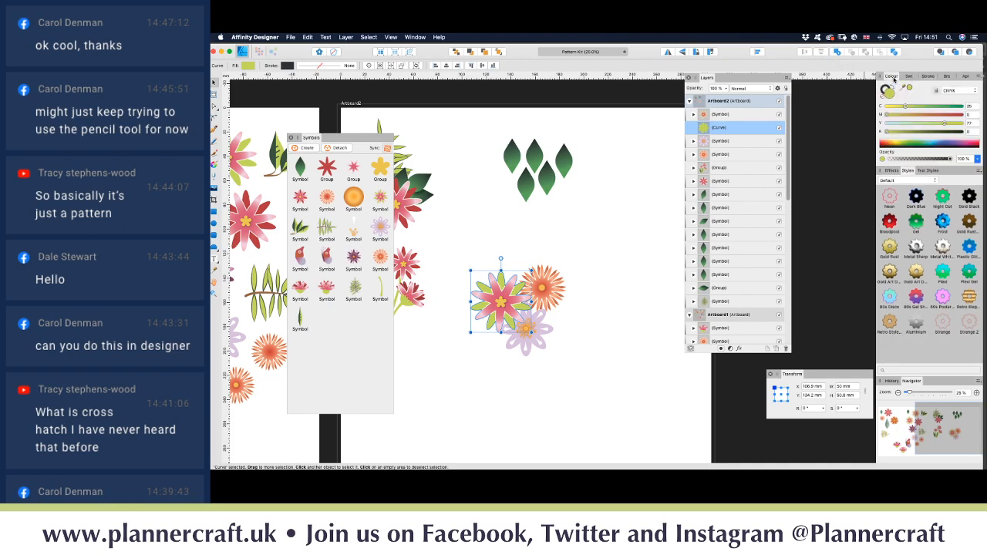
click(901, 135)
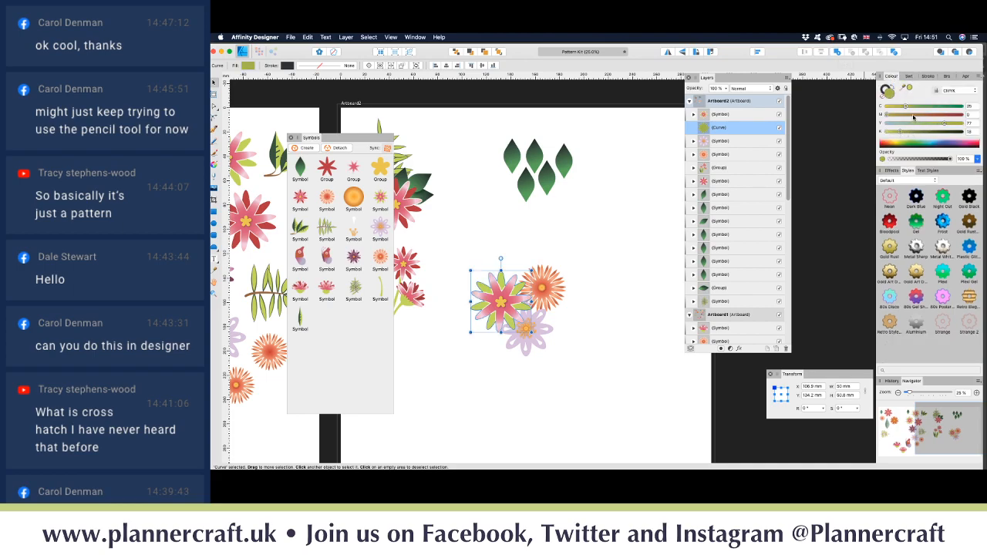
drag(946, 125, 892, 116)
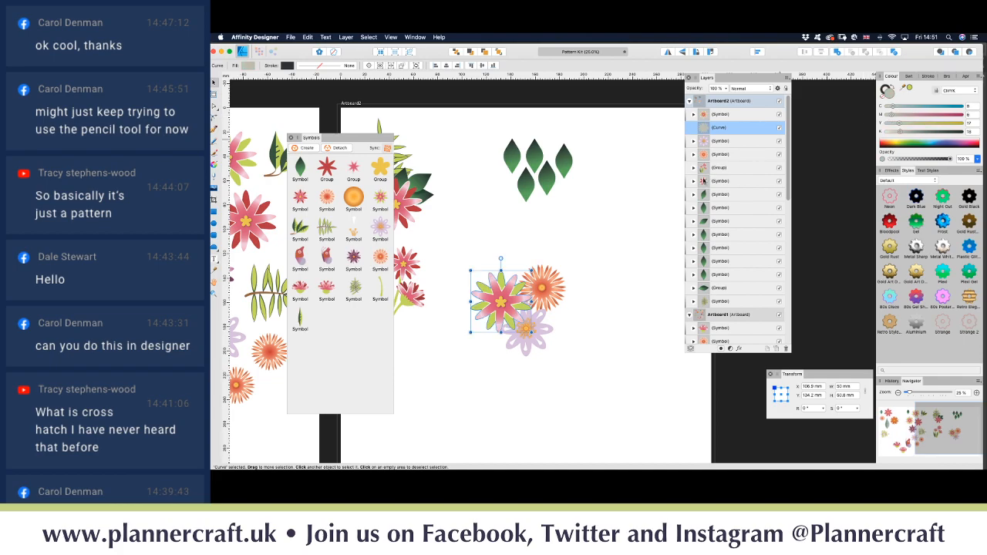
Step: Offset the grey shape down and right and set its blend mode to Multiply
key(shift+Down)
key(shift+Down)
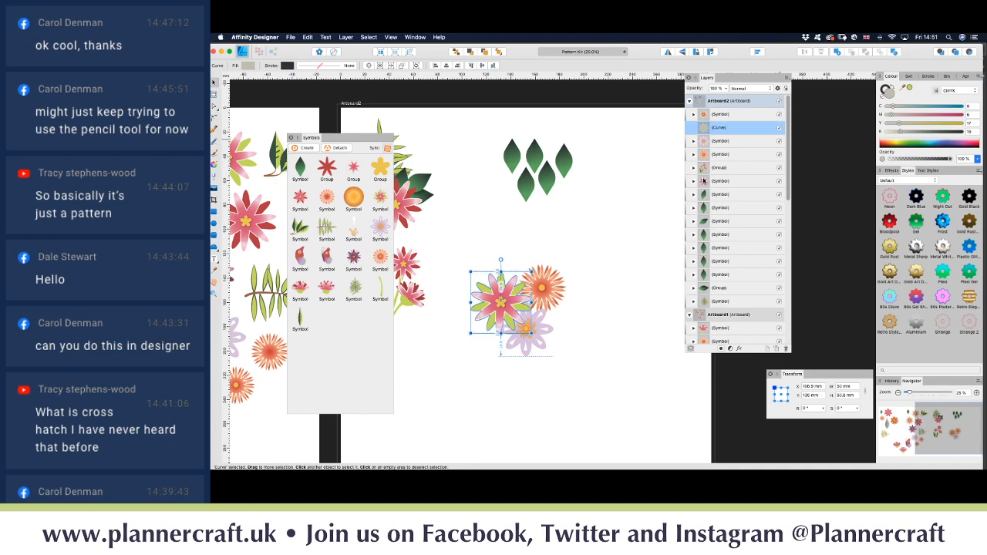
key(shift+Right)
key(shift+Right)
key(shift+Down)
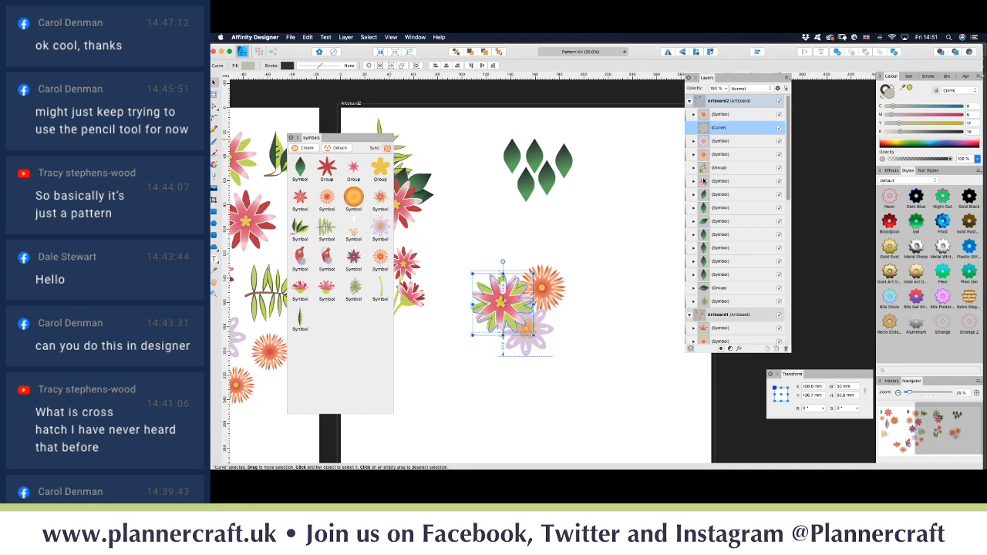
key(shift+Right)
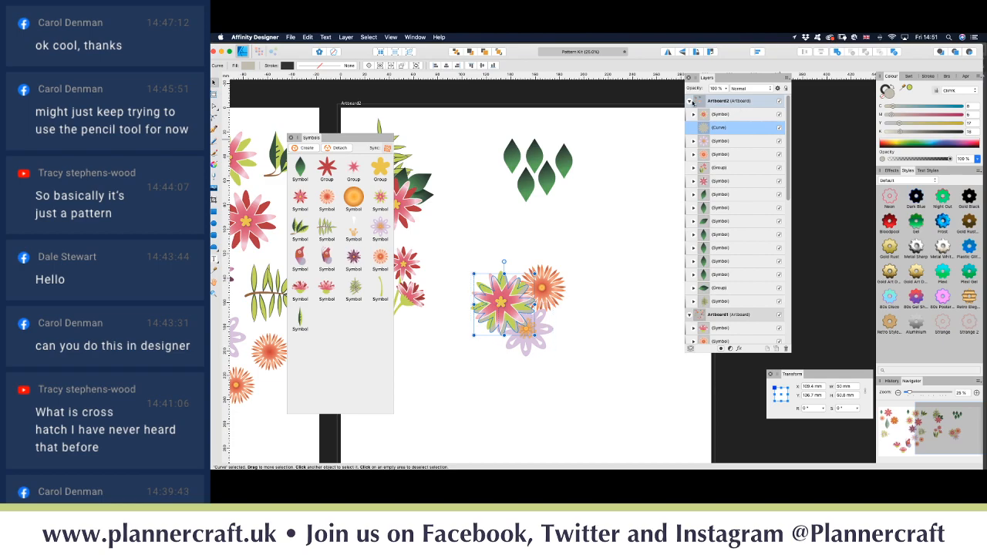
click(742, 89)
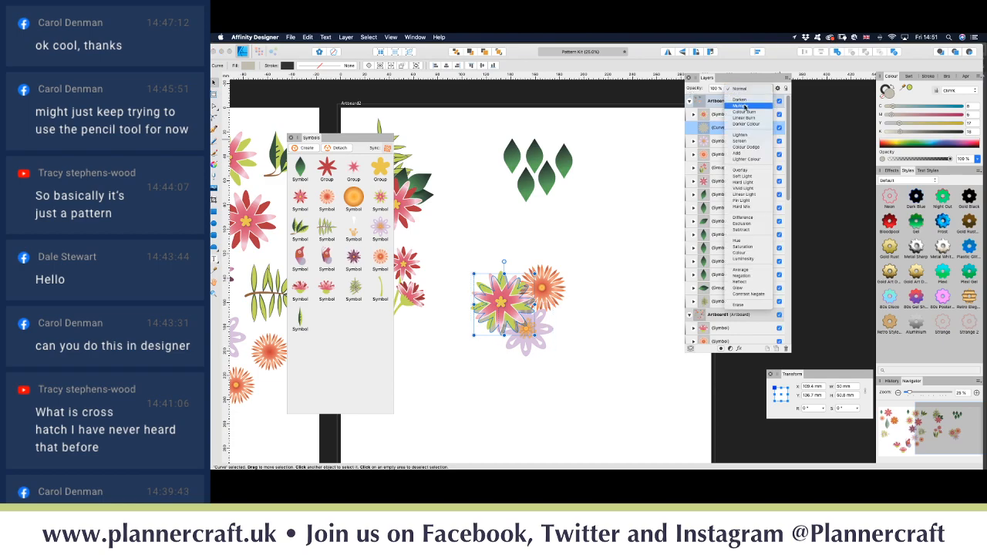
click(743, 105)
click(615, 300)
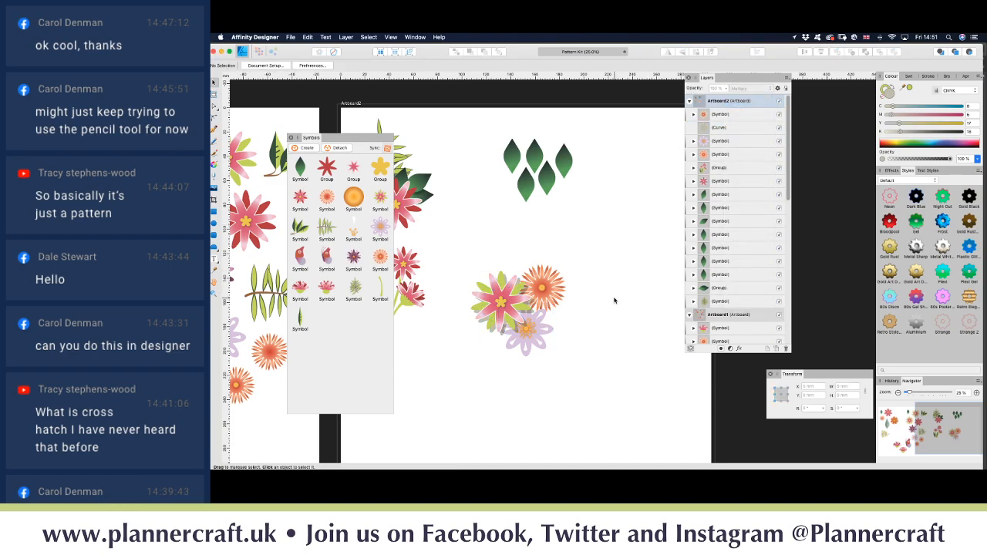
Step: Duplicate the grey shadow shape and hide the first copy
key(super+equal)
key(super+equal)
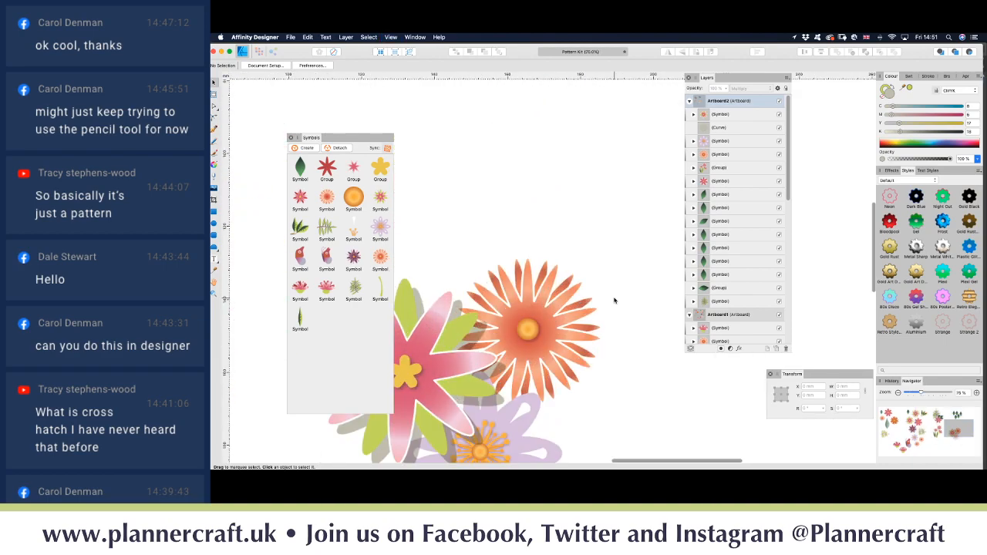
key(space)
drag(607, 262, 685, 206)
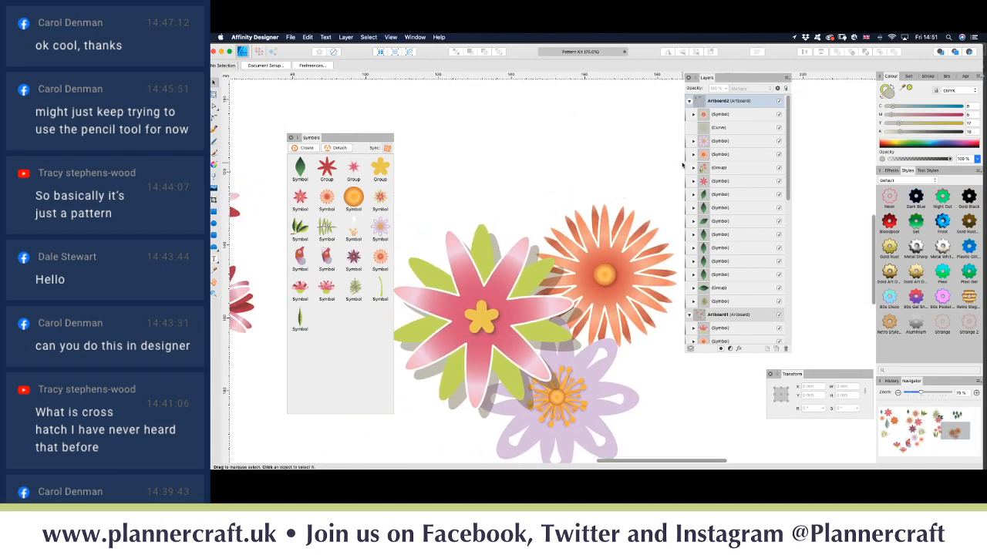
click(733, 129)
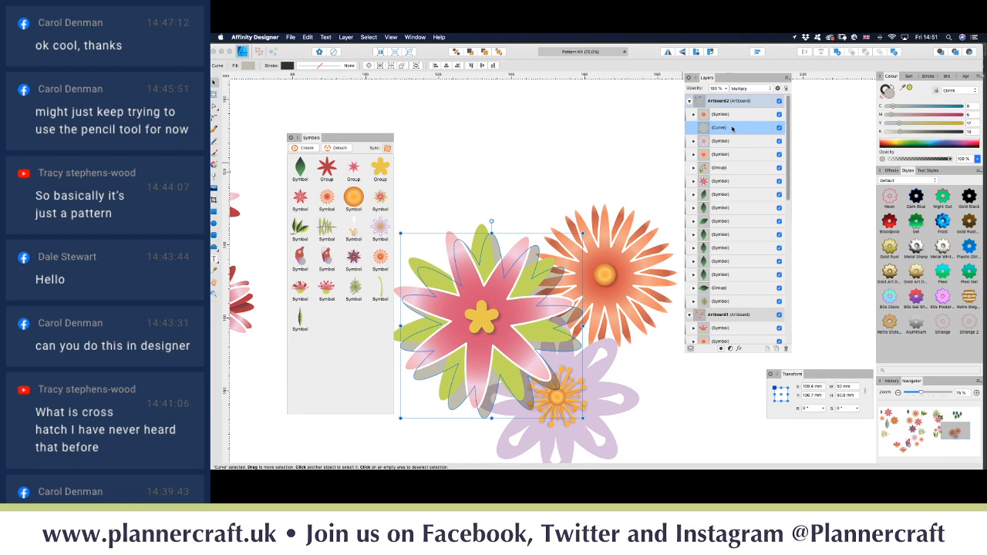
key(super+j)
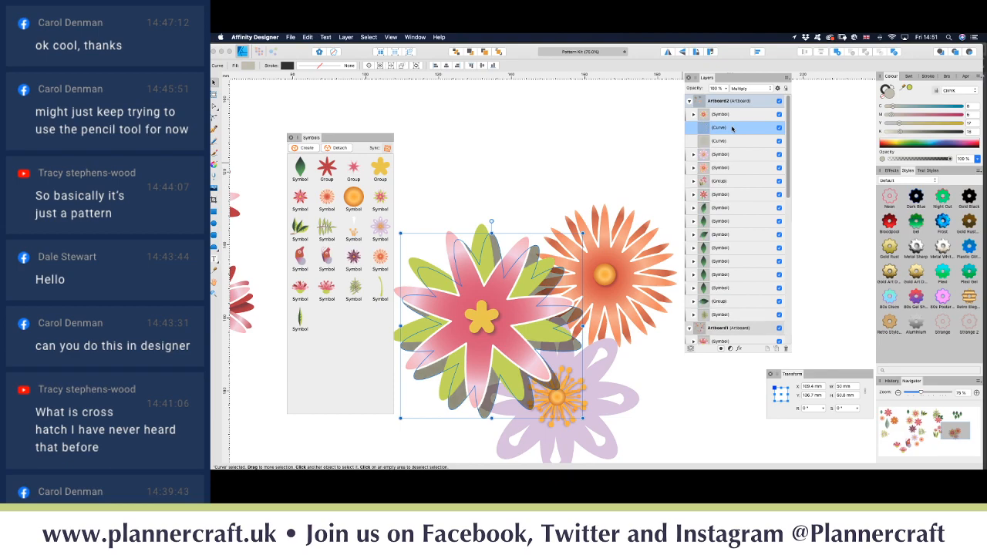
click(779, 128)
click(739, 141)
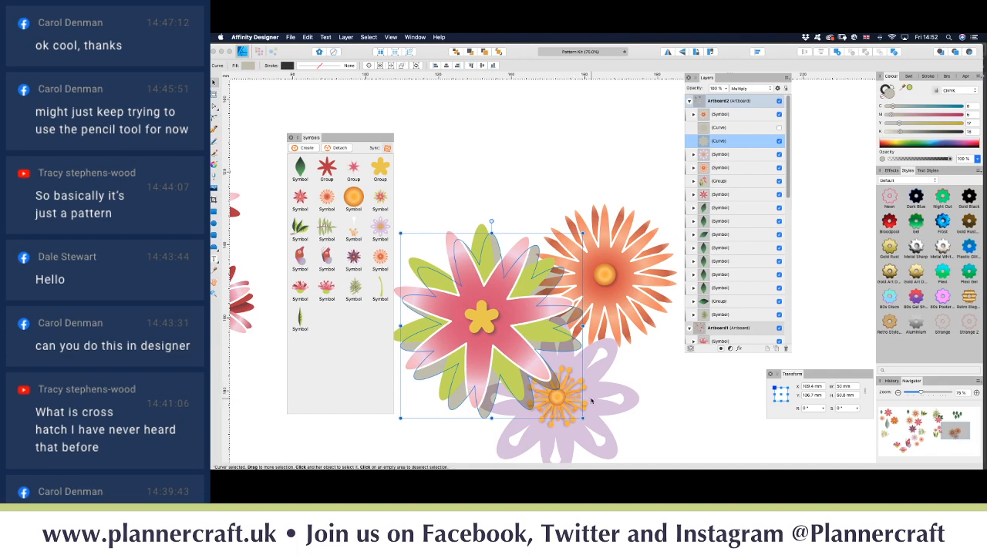
Step: Select the lilac flower symbol in Layers and use Detach in the Symbols panel
click(693, 154)
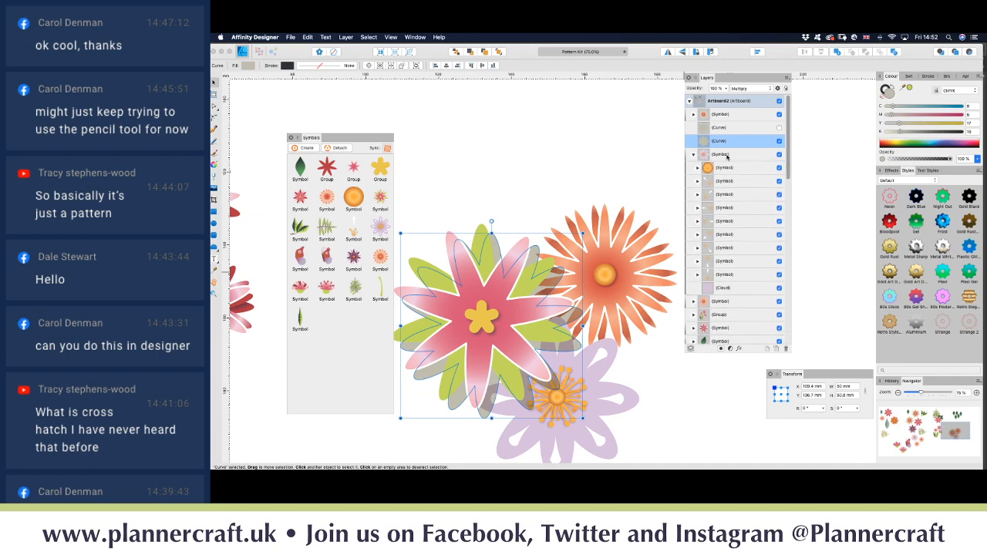
click(727, 155)
right_click(728, 156)
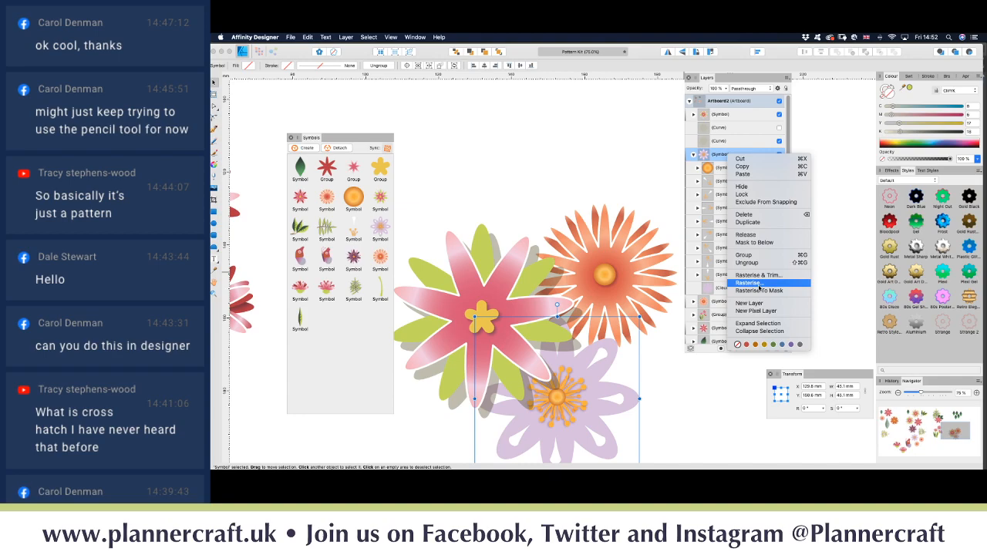
click(572, 167)
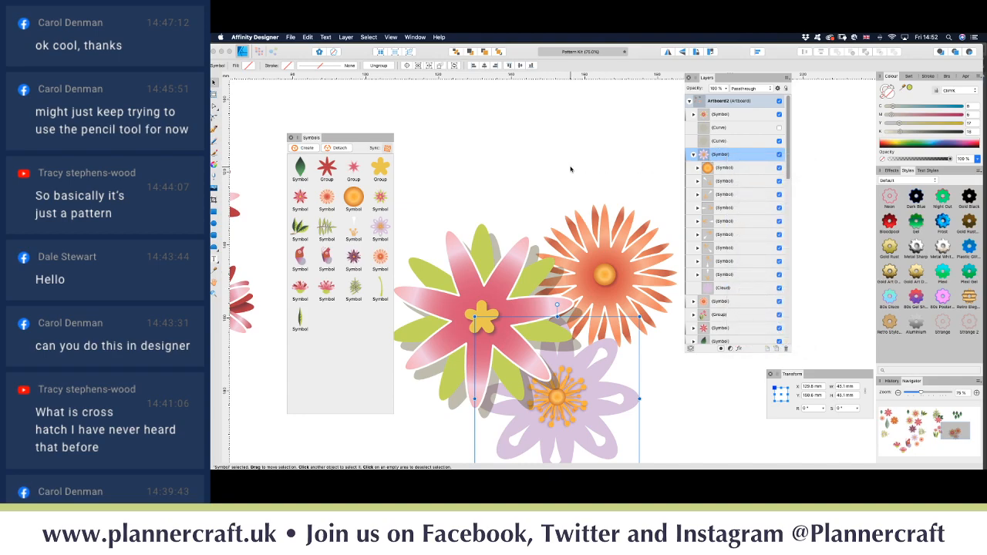
click(337, 150)
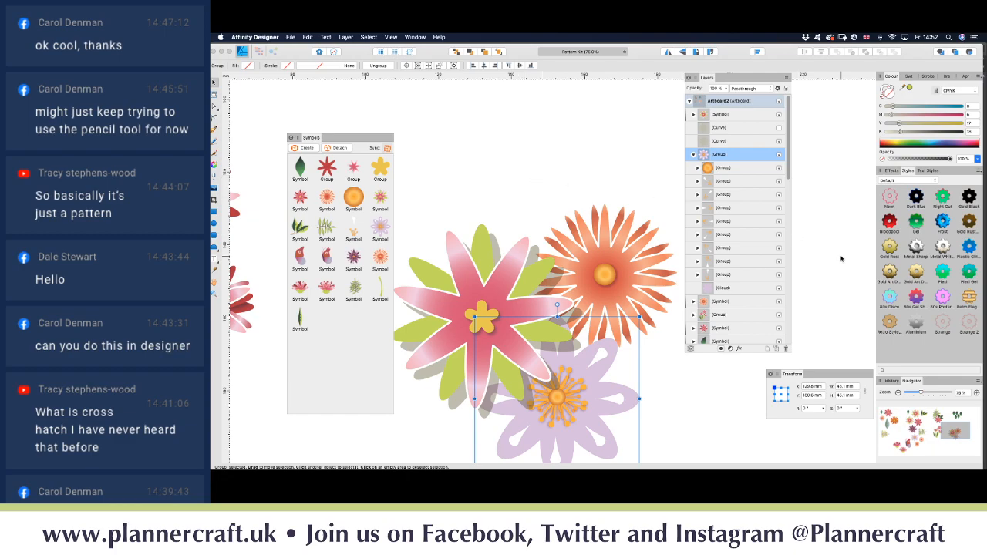
click(739, 288)
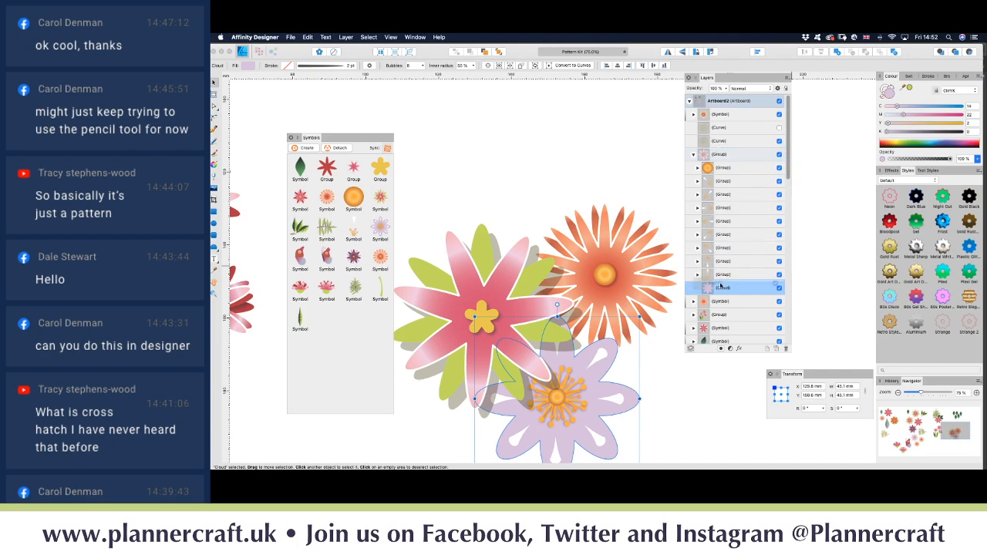
Step: Clip the grey shadow inside the lilac cloud shape
drag(723, 143, 717, 292)
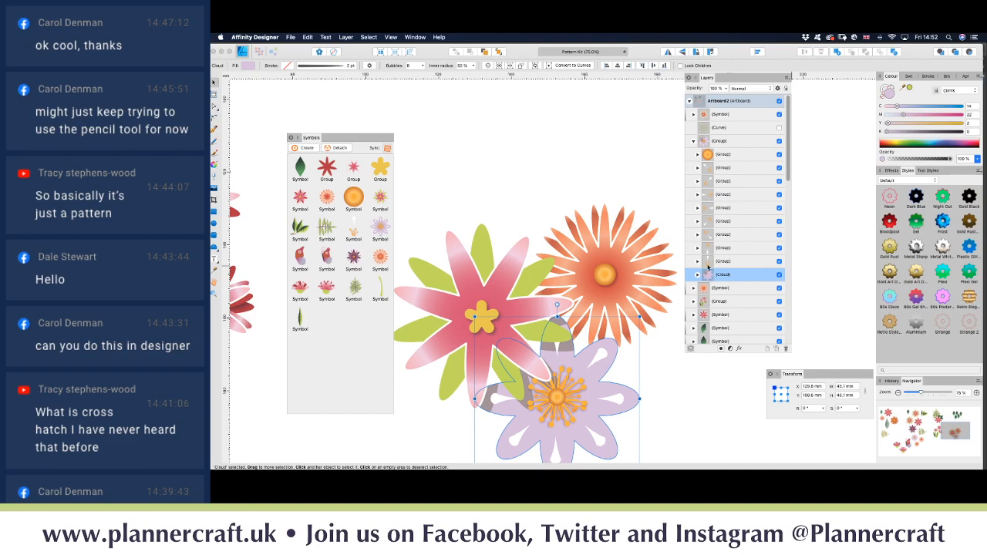
click(698, 275)
click(698, 276)
Step: Unhide the other grey shadow curve and nudge it two steps left and two up
click(779, 128)
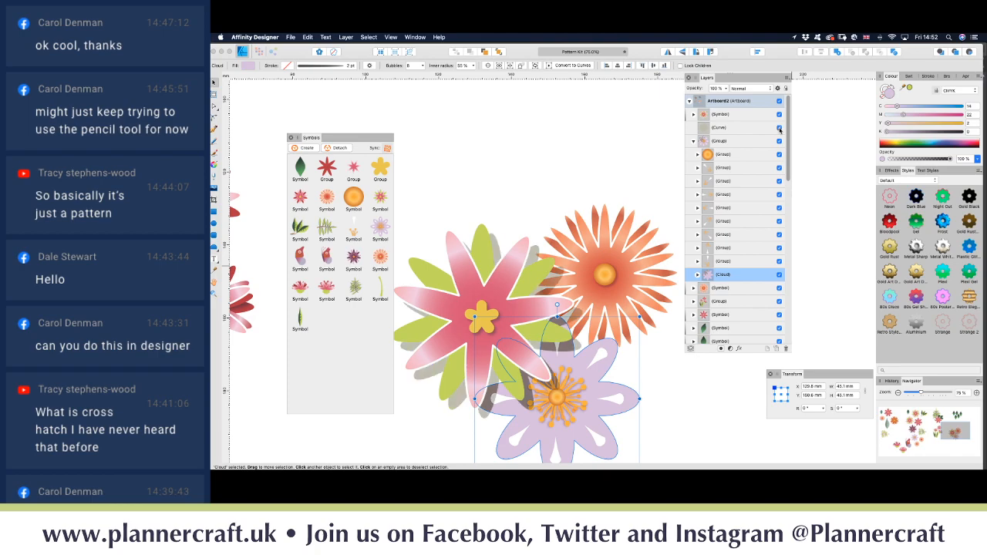
click(722, 128)
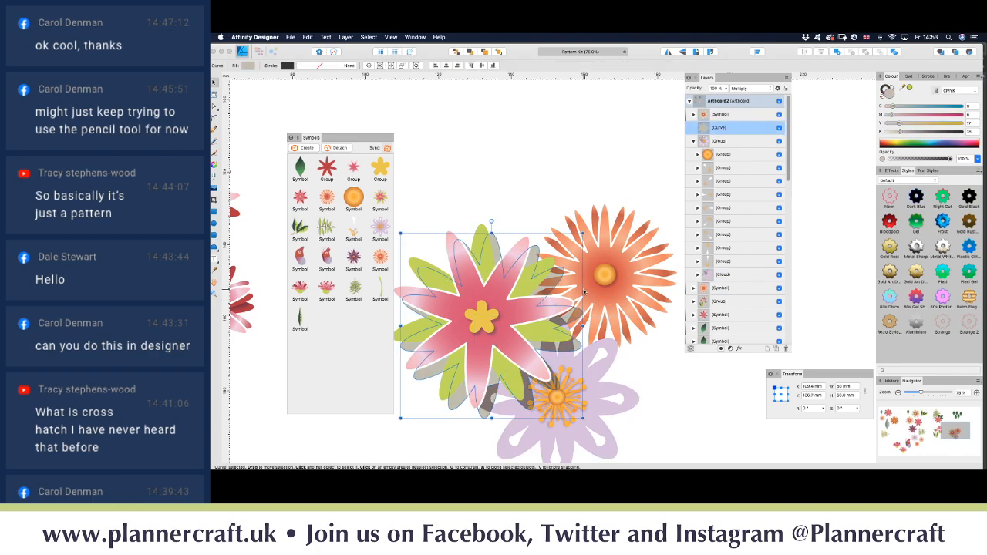
key(Left)
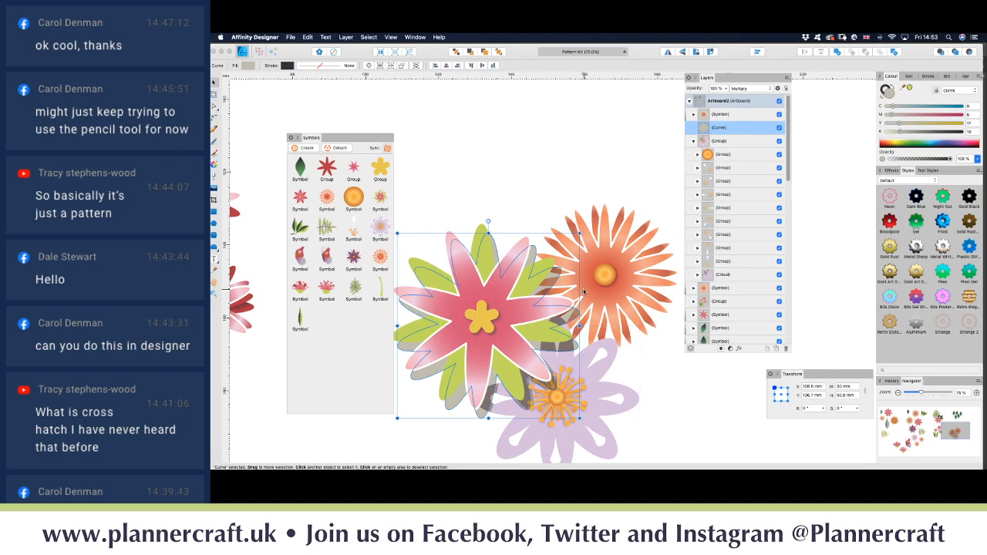
key(Left)
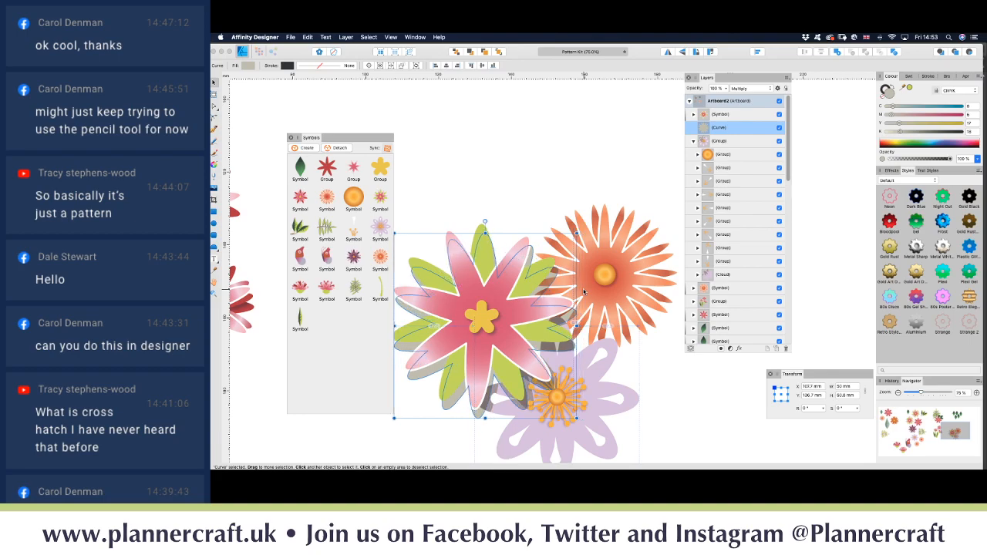
key(Up)
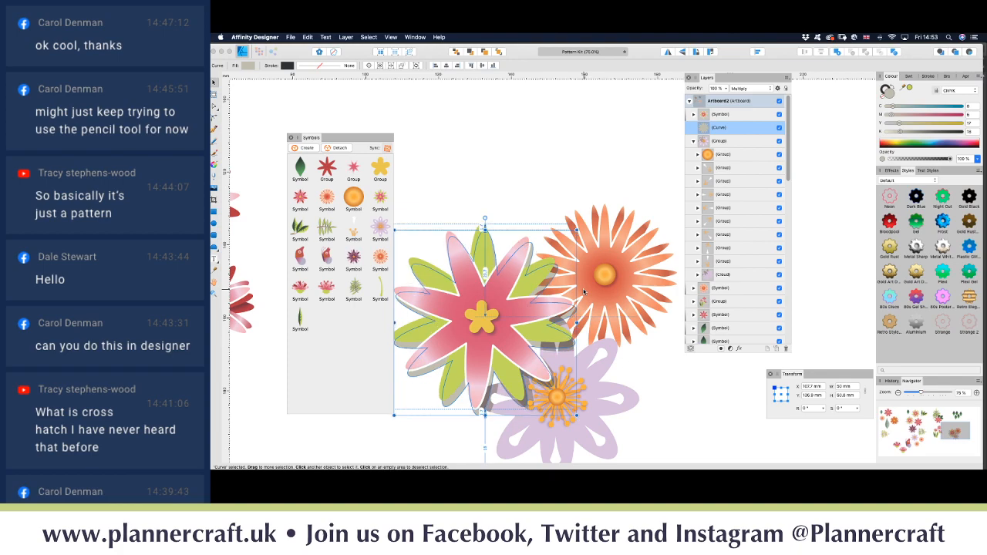
key(Up)
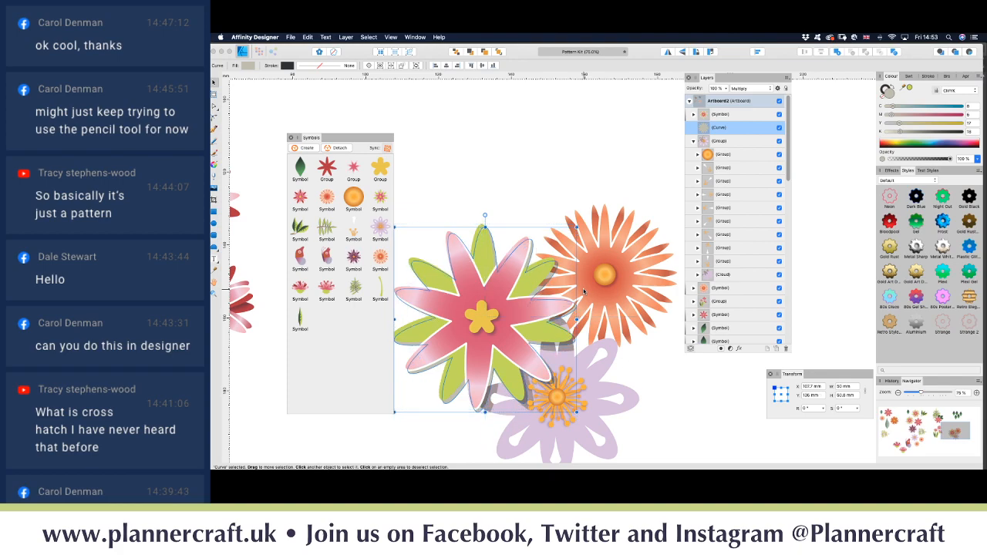
click(694, 142)
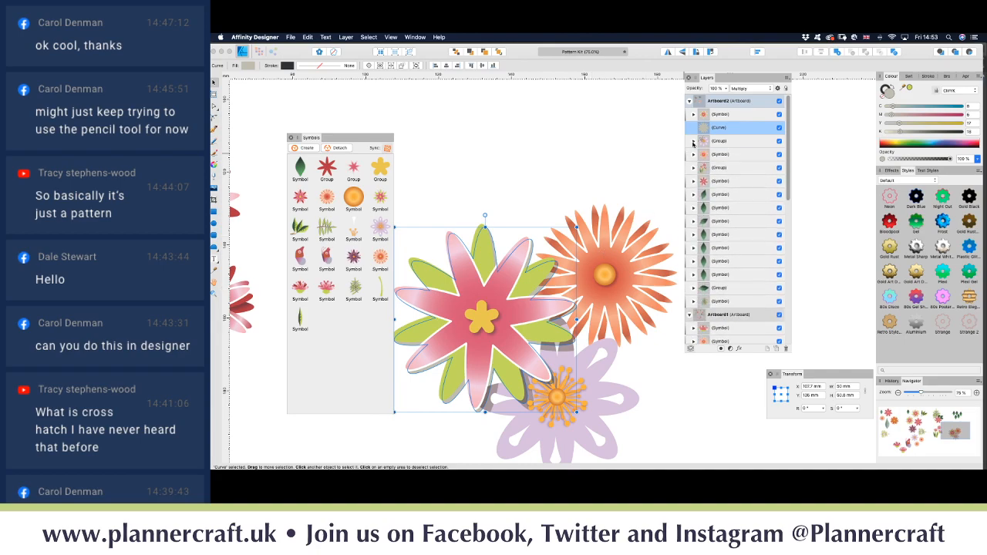
Step: Detach the orange flower from its symbol and drag the curve into its lower cloud
click(694, 155)
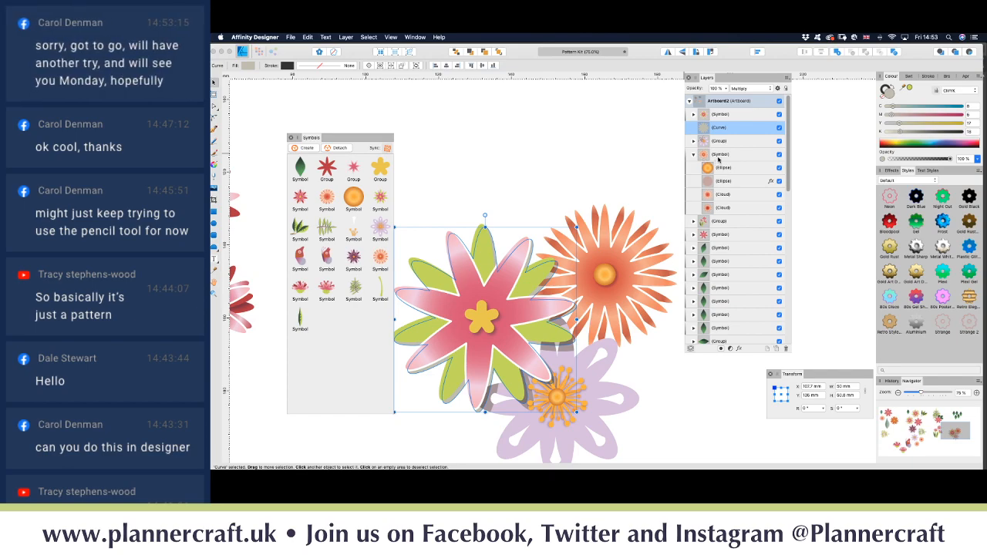
click(697, 161)
click(341, 148)
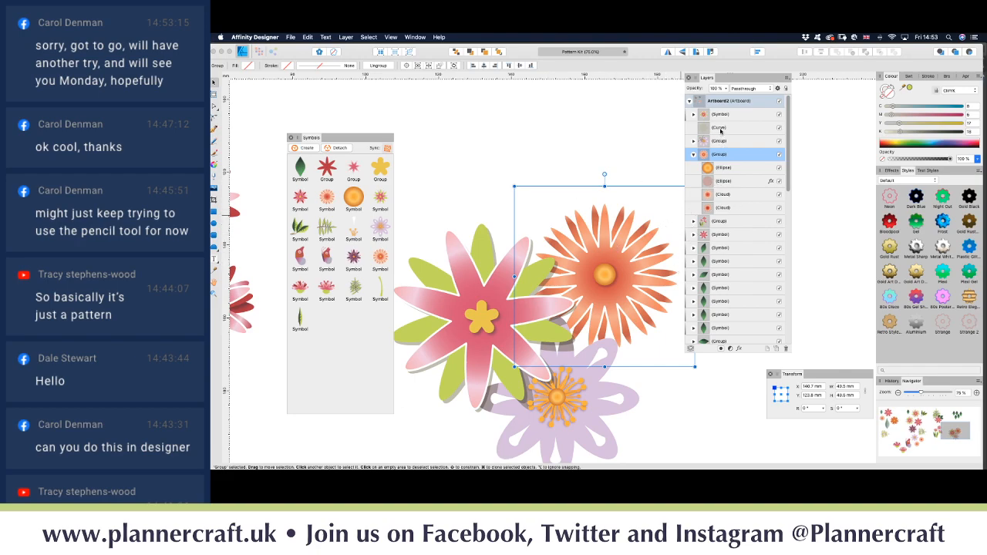
drag(720, 131, 716, 210)
Step: Duplicate the curve with Cmd+J and clip the copy inside the upper cloud
click(716, 208)
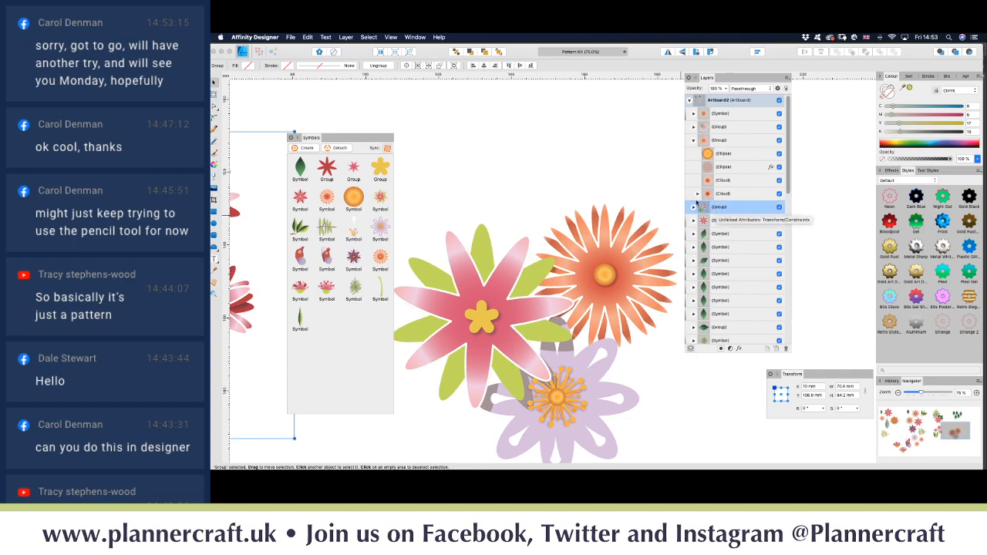
click(698, 194)
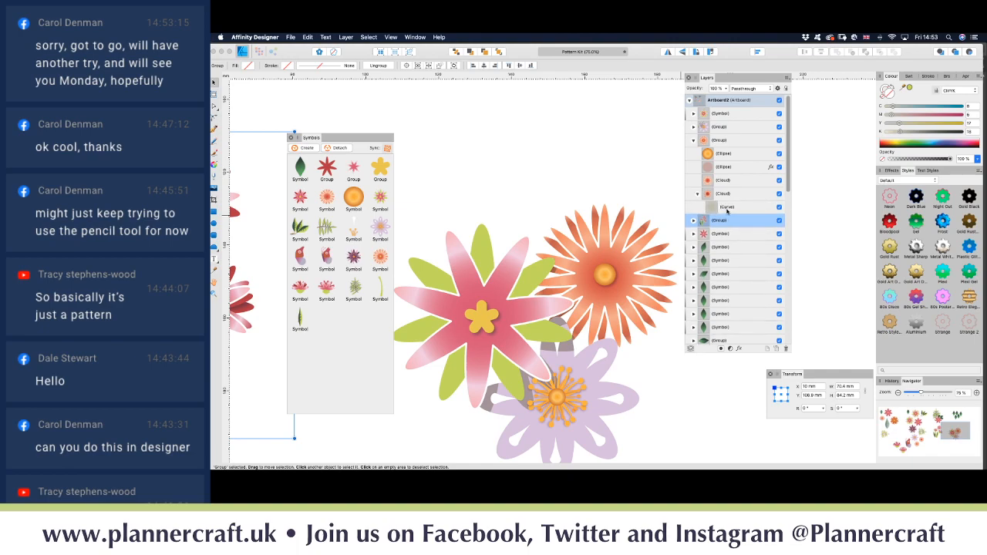
click(727, 208)
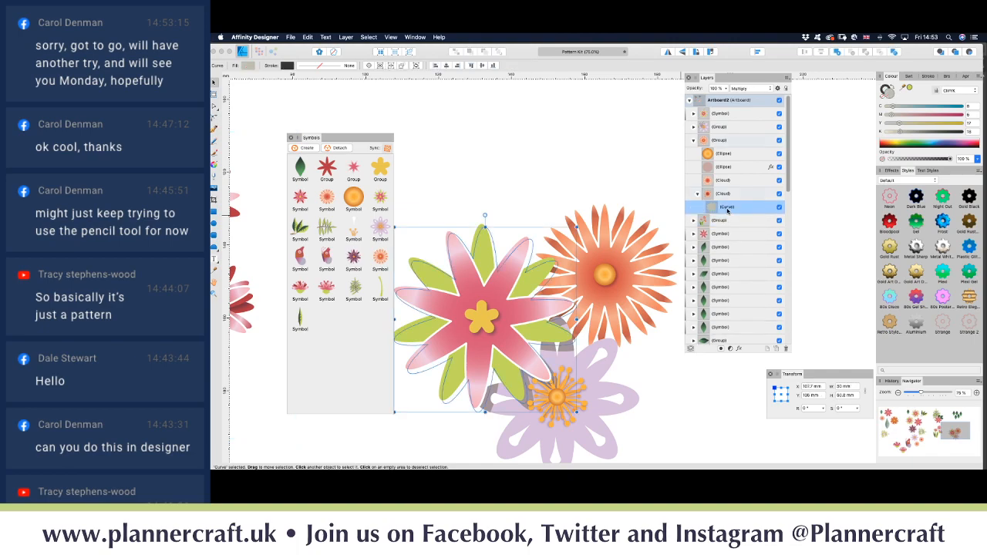
key(super+j)
drag(728, 208, 722, 188)
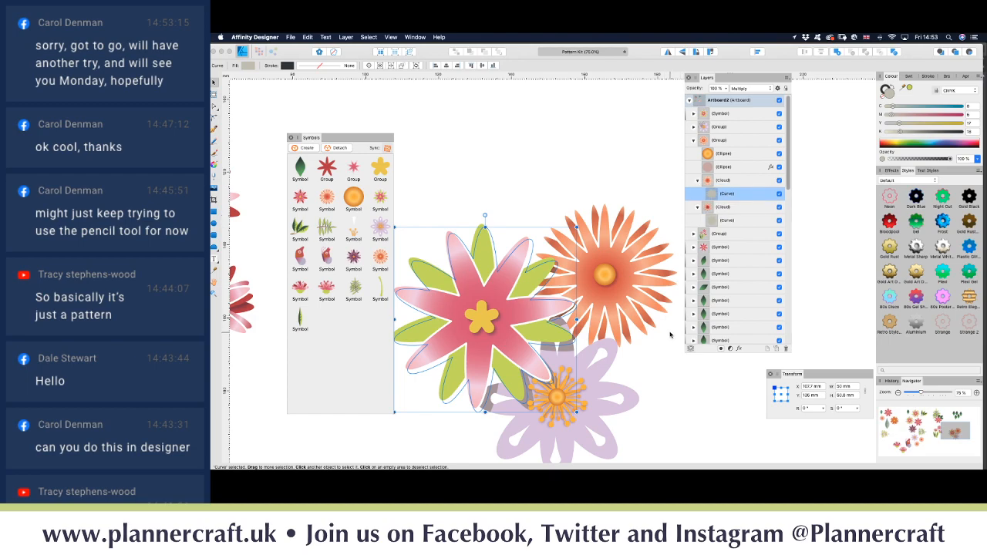
click(647, 186)
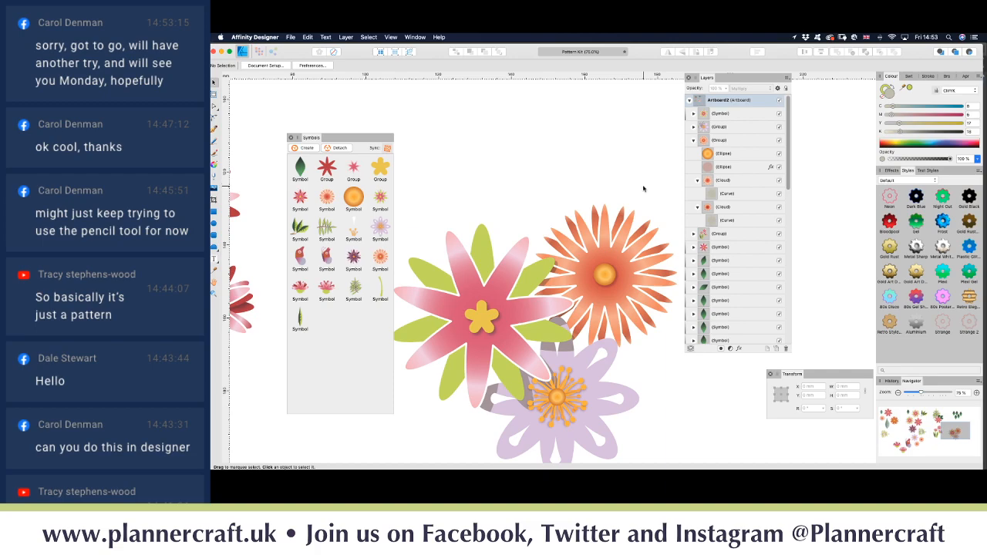
key(super+minus)
key(super+minus)
Step: Move the bottom leaf down and place another leaf beside the cluster, rotated to about 63.6°
key(space)
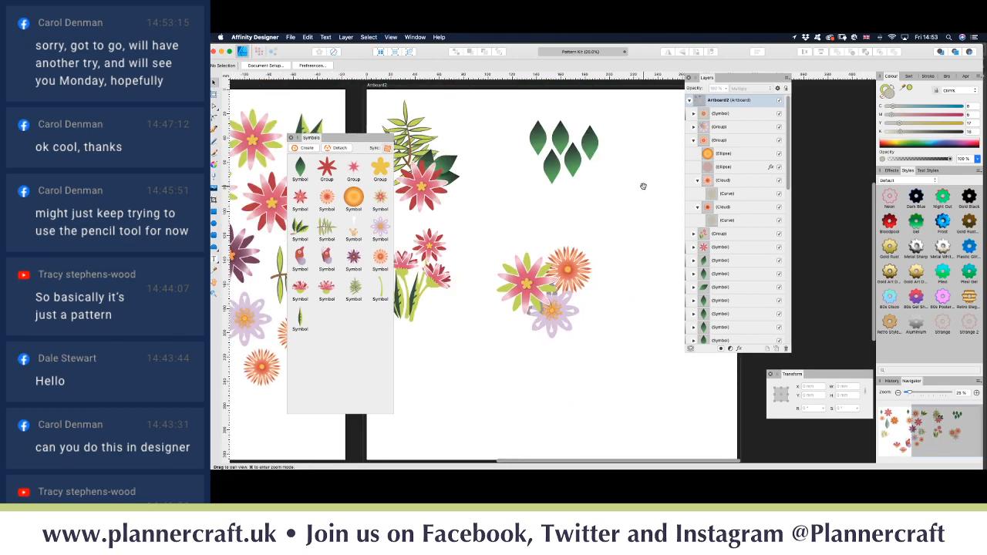
drag(547, 232, 572, 298)
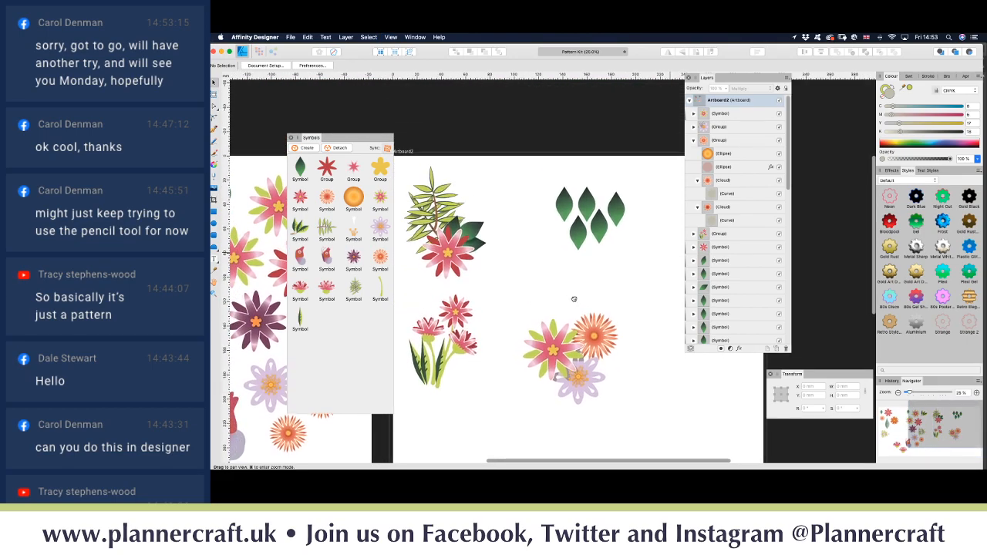
drag(582, 235, 572, 278)
drag(568, 315, 573, 329)
drag(592, 231, 633, 393)
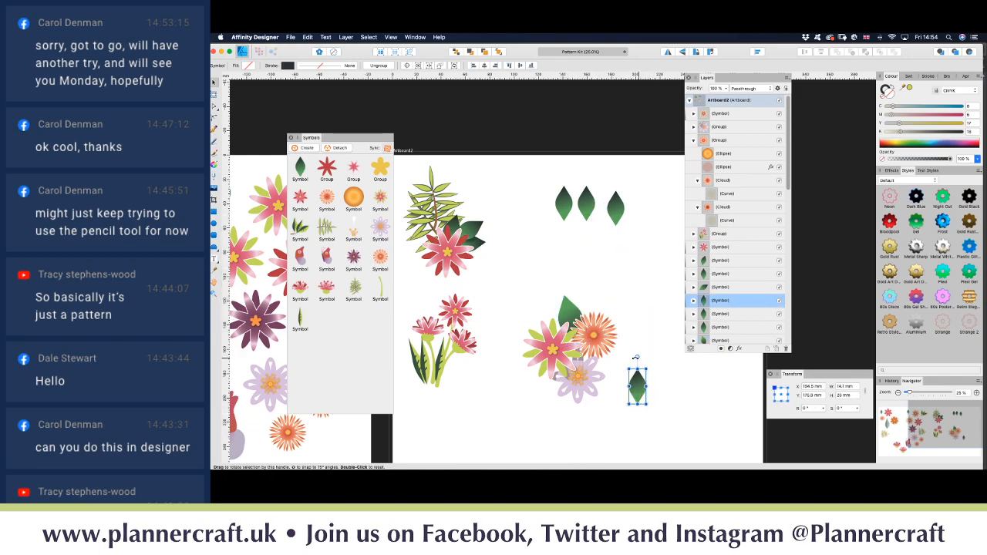
drag(639, 355, 611, 372)
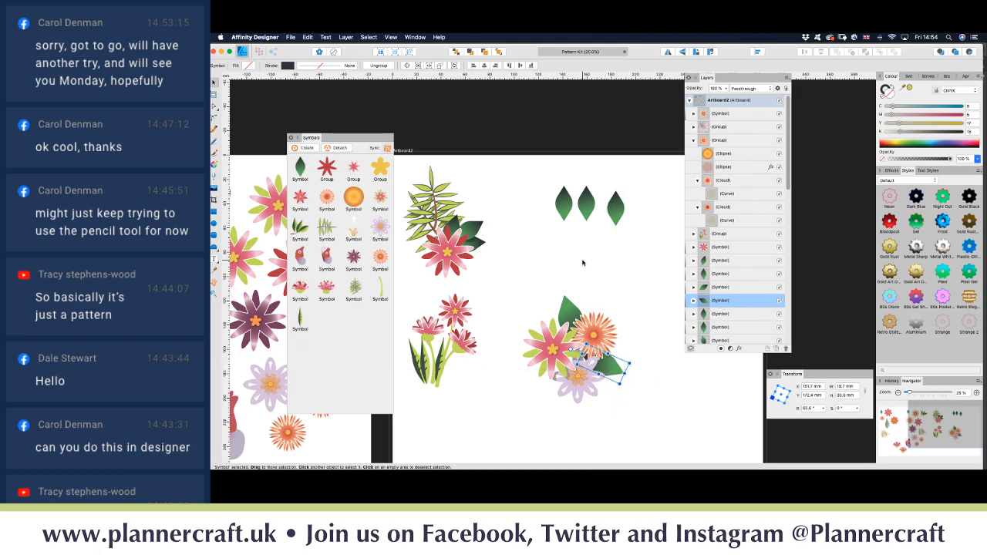
Step: Move the middle top leaf beneath the flower cluster's lower left, at about -89°
click(586, 202)
drag(587, 202, 541, 389)
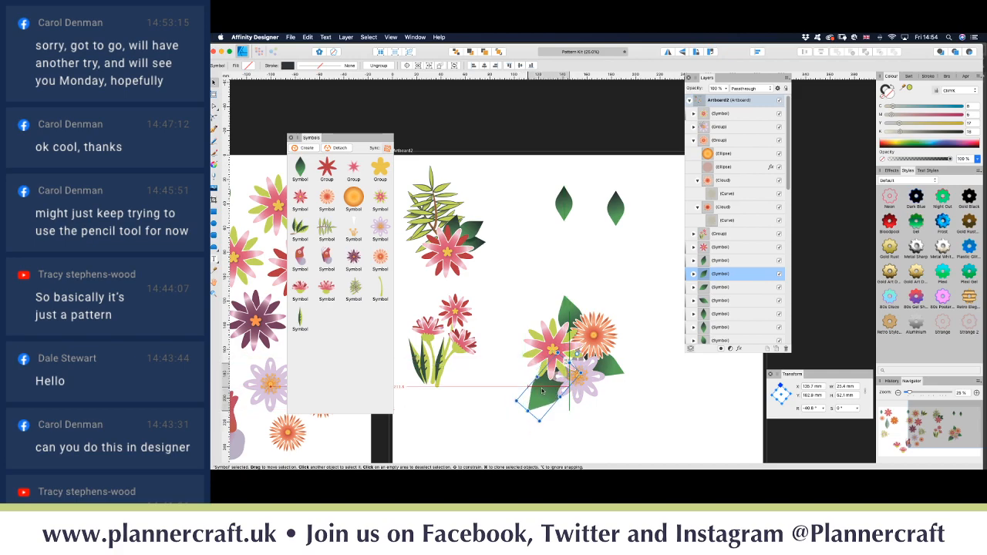
click(499, 386)
key(space)
mouse_move(542, 282)
mouse_down()
mouse_move(595, 245)
mouse_move(627, 274)
mouse_move(527, 290)
mouse_up()
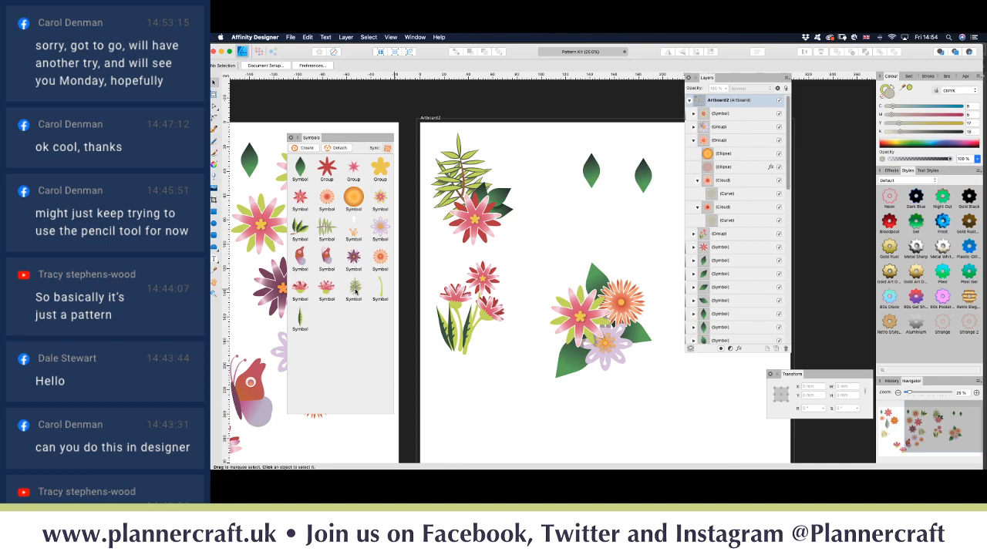
Step: Place a fern symbol over the flower cluster, lower it in the stacking order and adjust its position
drag(355, 292, 554, 266)
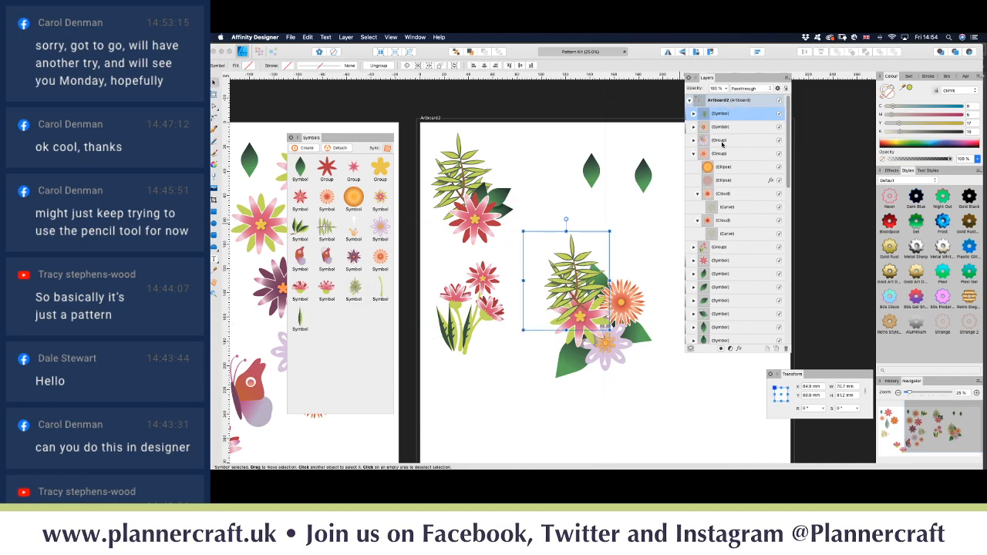
click(693, 154)
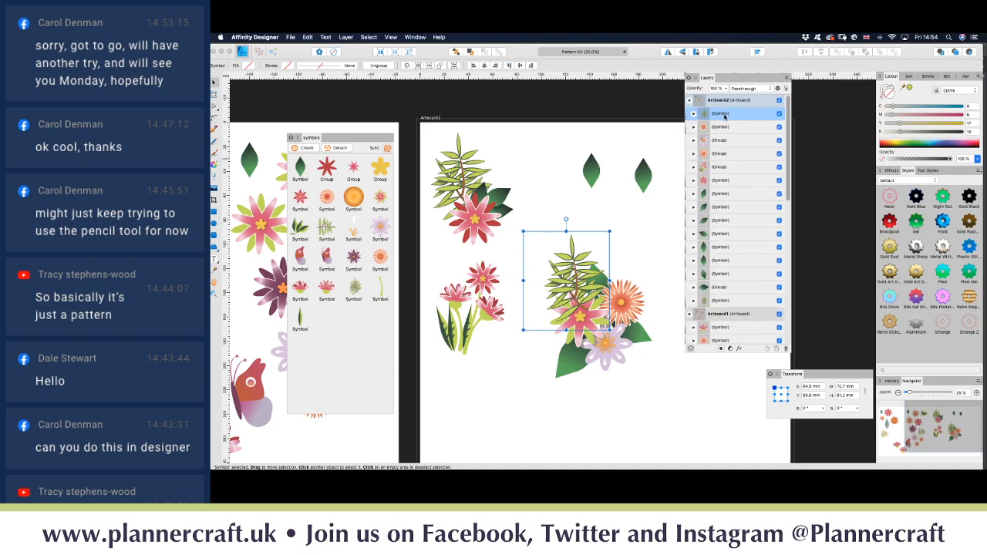
drag(724, 116, 692, 162)
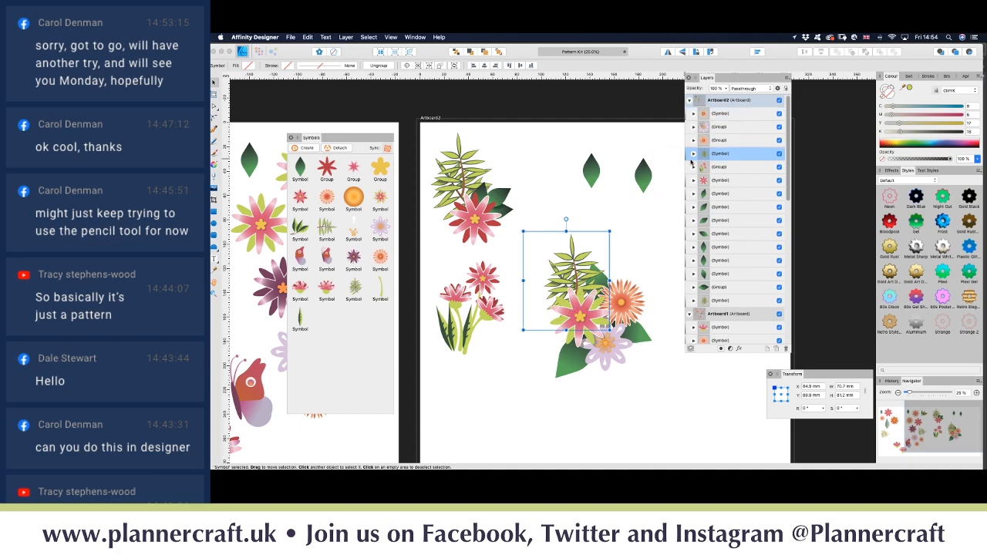
drag(589, 284, 579, 258)
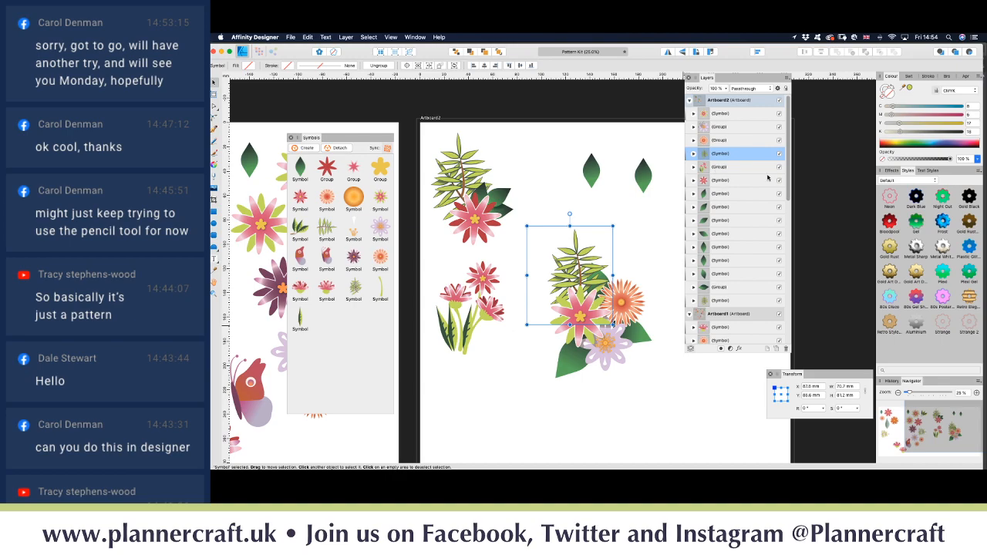
Step: Raise the top leaves, red and pink flowers, a symbol and the lower-left leaf above the fern
click(743, 194)
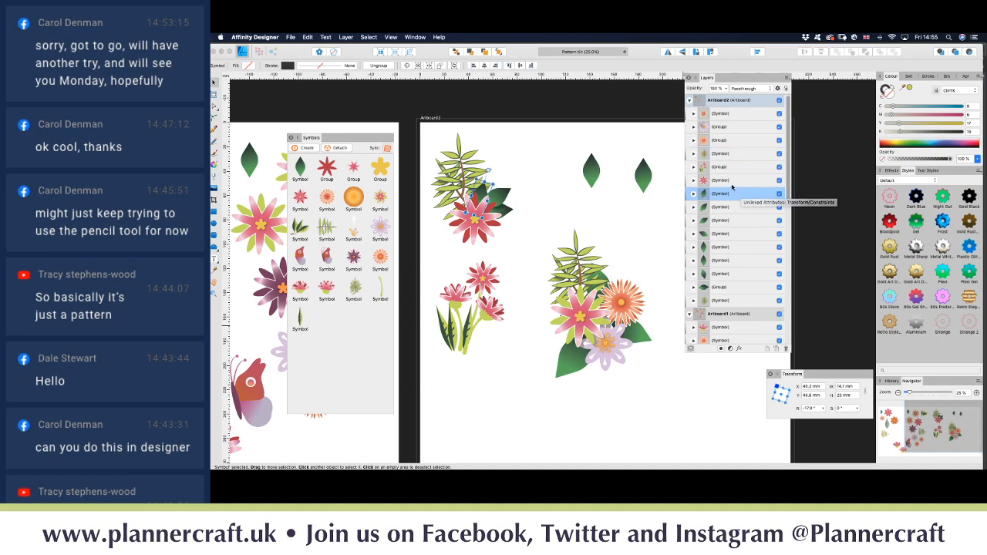
click(733, 181)
click(626, 347)
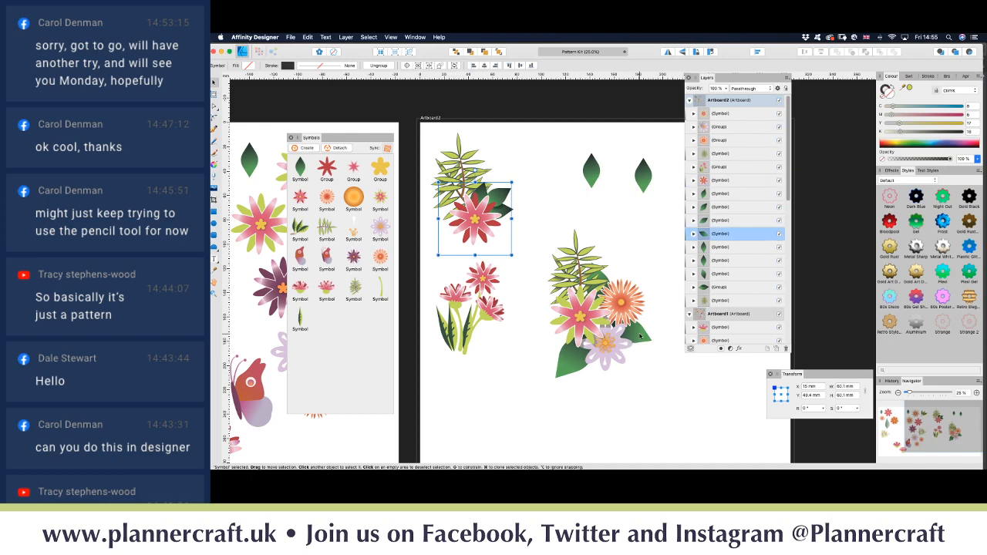
shift+click(606, 280)
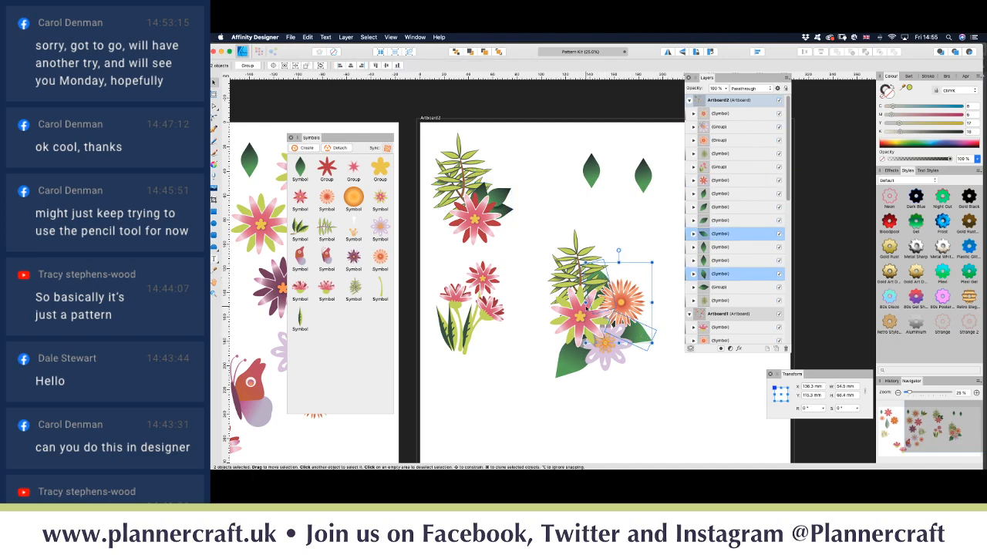
shift+click(572, 361)
drag(725, 207, 704, 148)
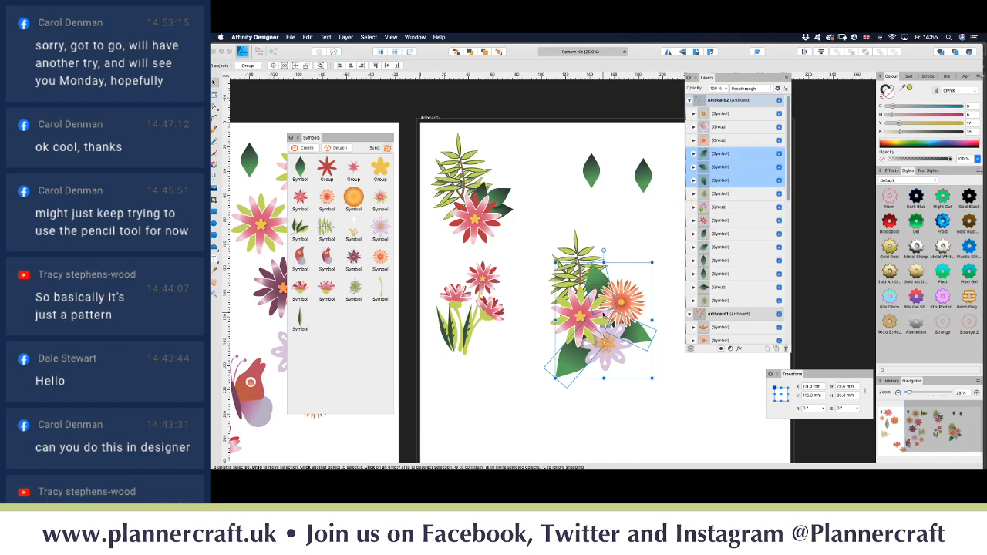
click(530, 352)
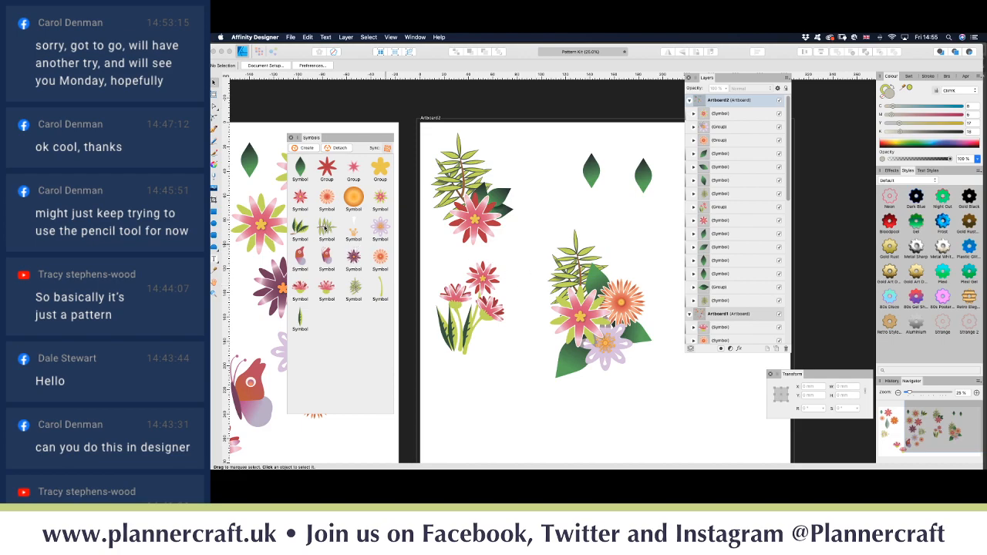
Step: Add a second fern rotated 52°, tuck it behind the orange bloom and nudge it left
drag(325, 226, 638, 249)
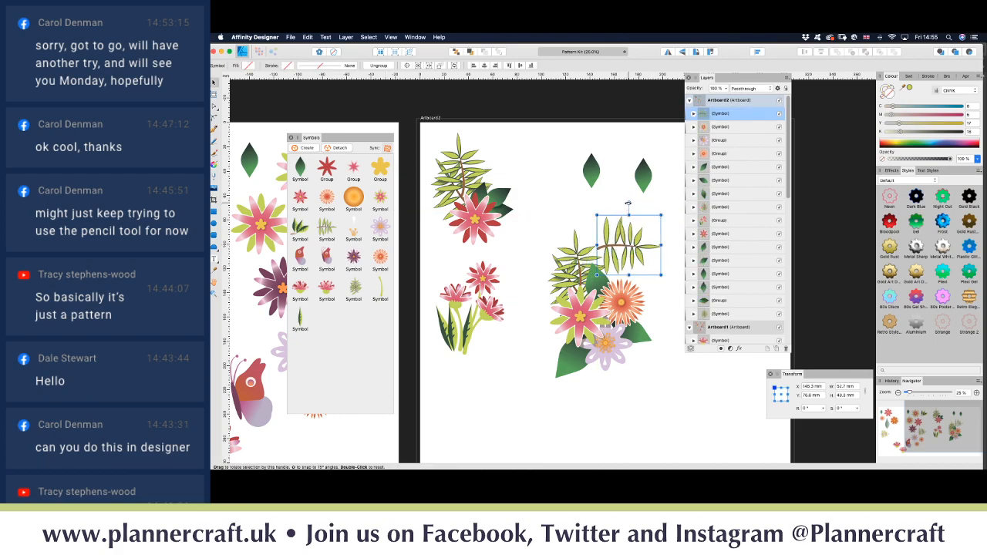
drag(627, 204, 600, 218)
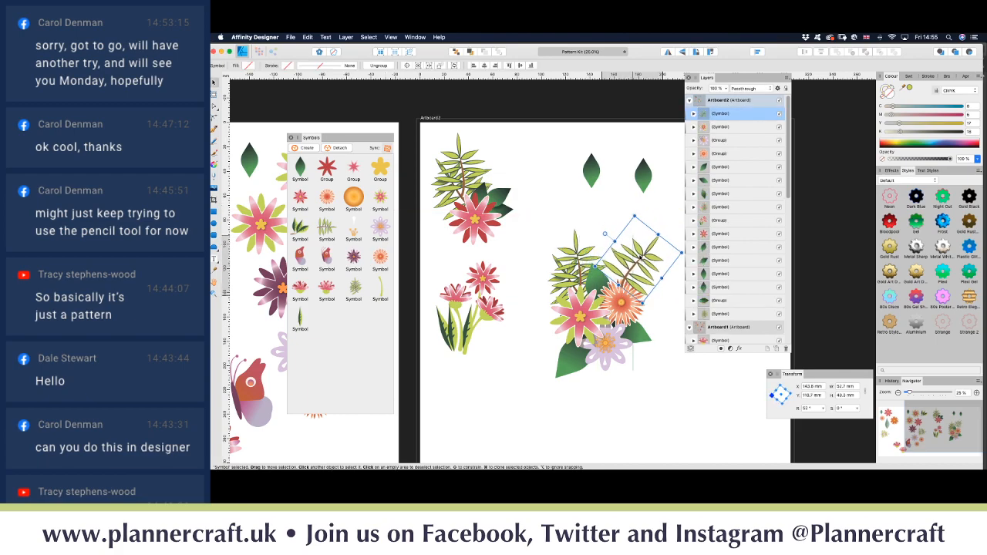
drag(640, 255, 642, 268)
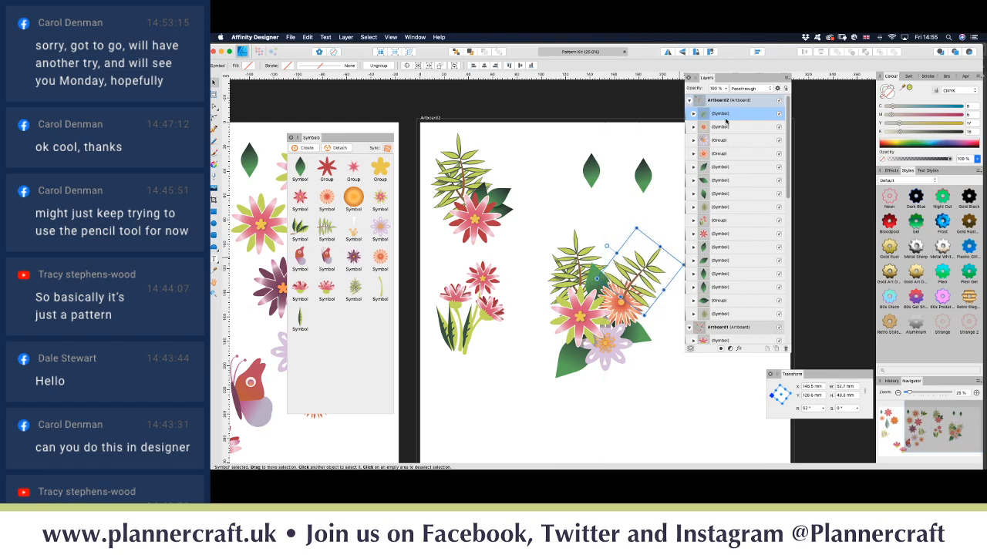
drag(728, 118, 703, 210)
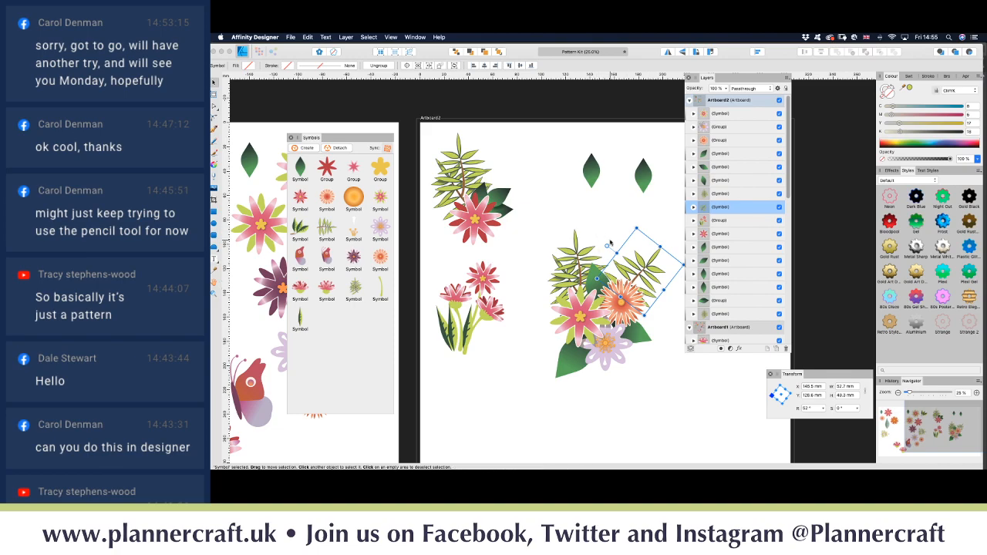
drag(639, 277, 632, 275)
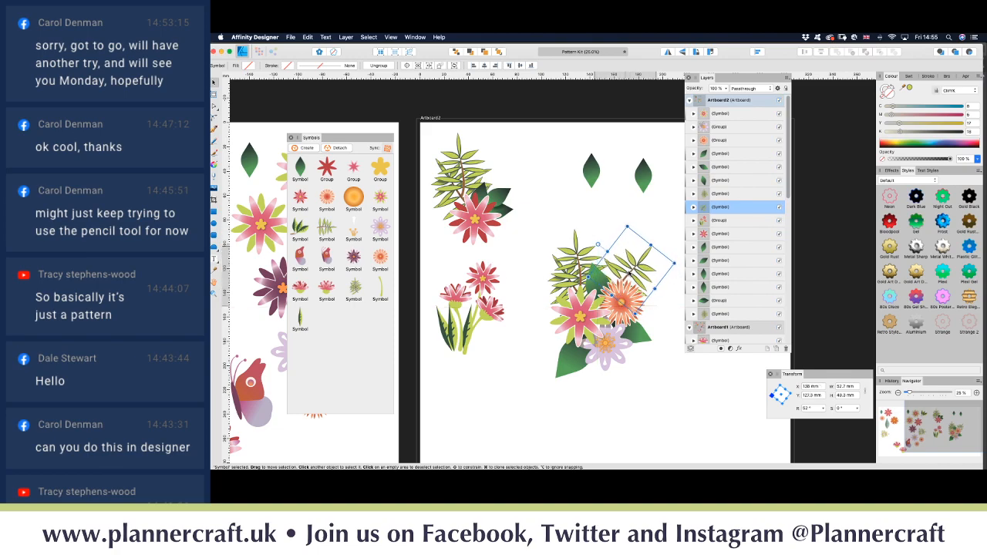
click(586, 233)
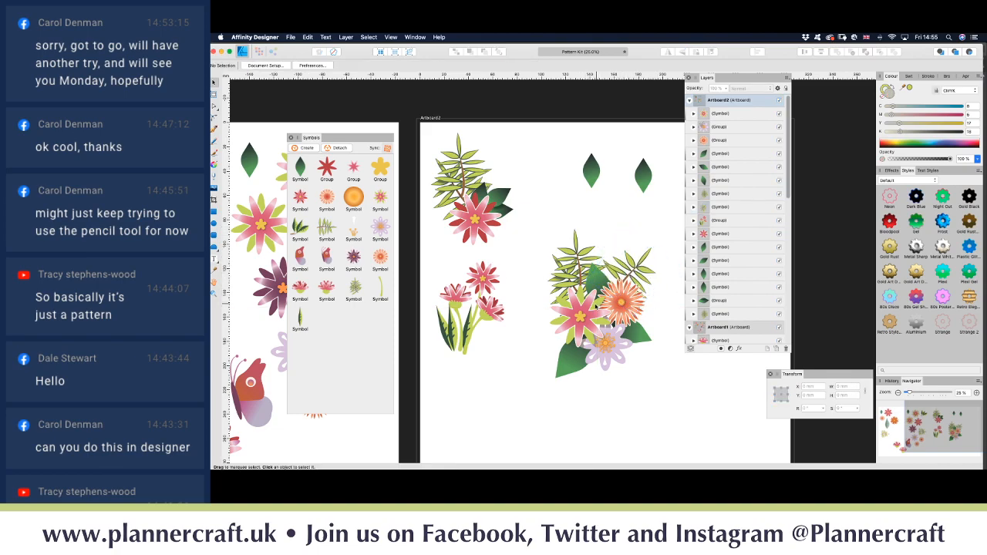
Step: Group the flower-and-fern cluster, shrink it to about 91 mm wide and move it below the stemmed pink flowers
scroll(591, 313, down, 3)
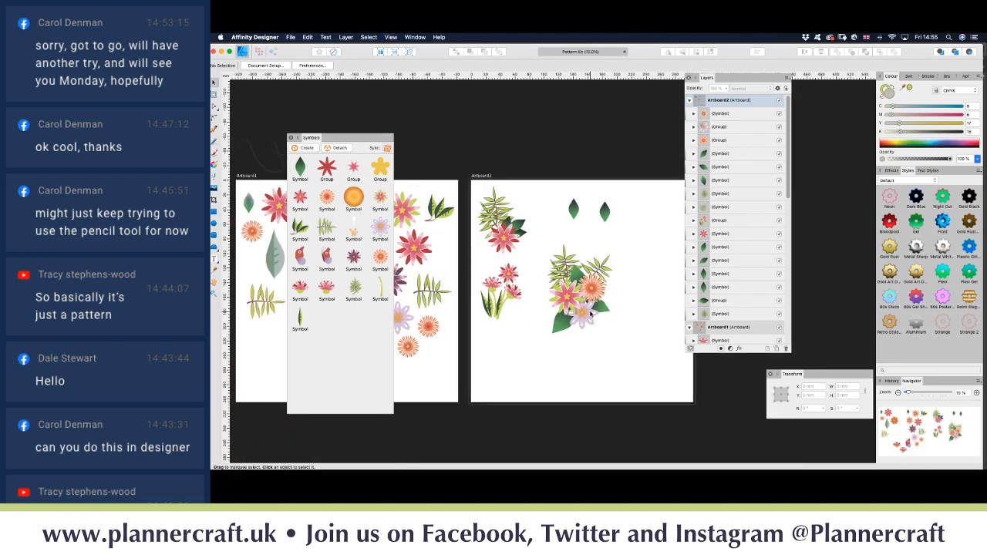
drag(537, 229, 625, 364)
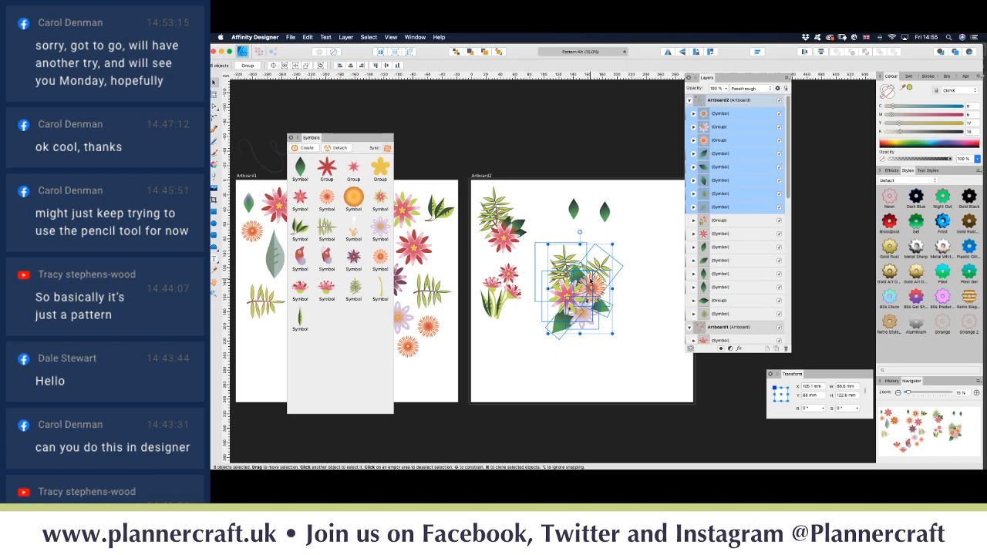
key(super+g)
drag(597, 266, 581, 318)
drag(550, 359, 533, 359)
click(579, 291)
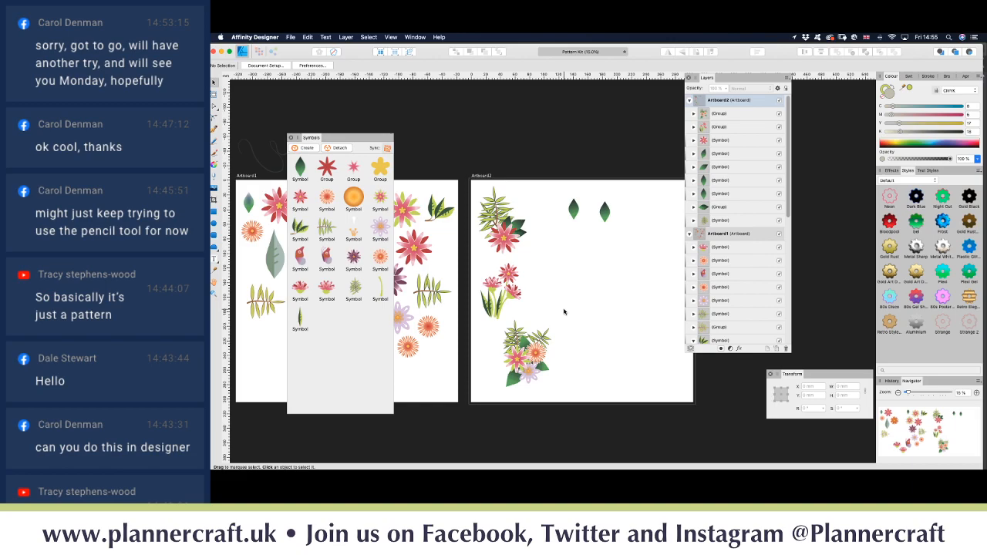
scroll(564, 311, left, 3)
scroll(564, 311, right, 5)
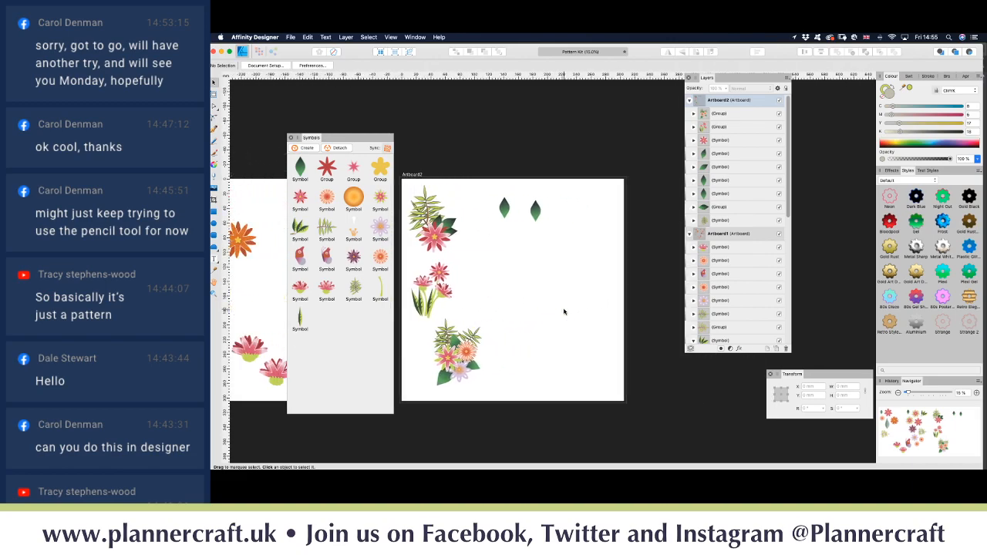
scroll(563, 312, left, 1)
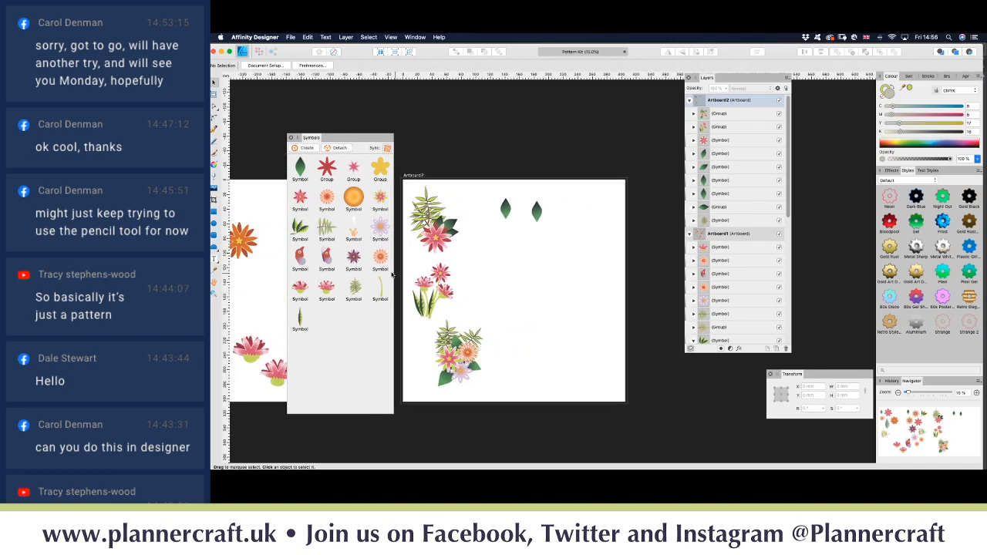
Step: Place a butterfly symbol on Artboard2, tilted about 22 degrees
drag(327, 256, 559, 283)
drag(562, 242, 549, 244)
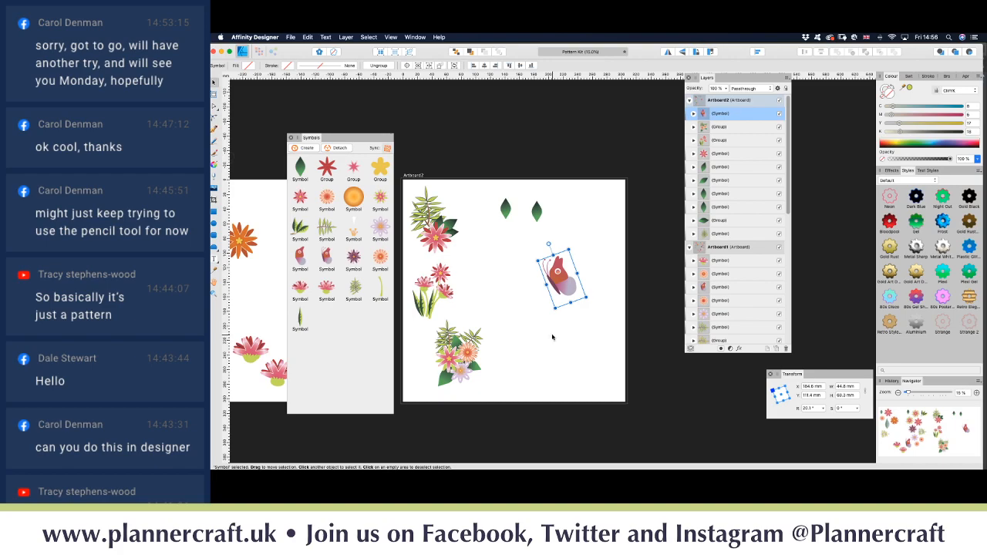
click(531, 327)
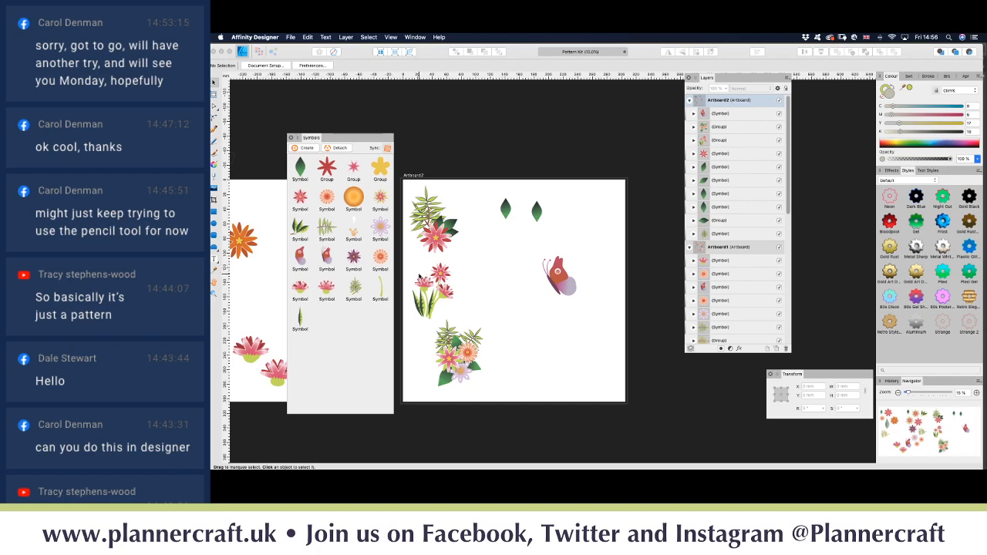
Step: Add small purple star, orange and lilac flower symbols beside the butterfly, scaled down
drag(355, 264, 515, 264)
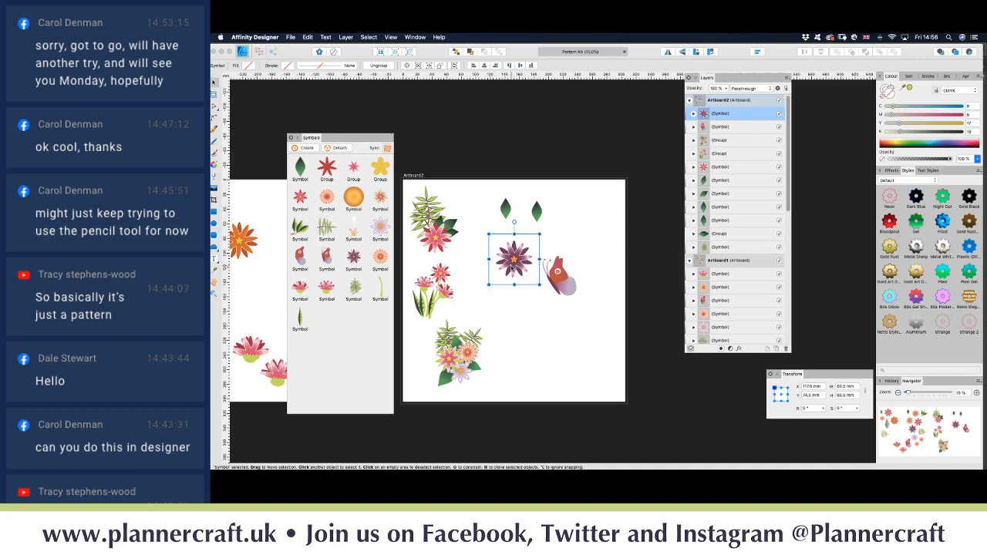
drag(540, 234, 523, 262)
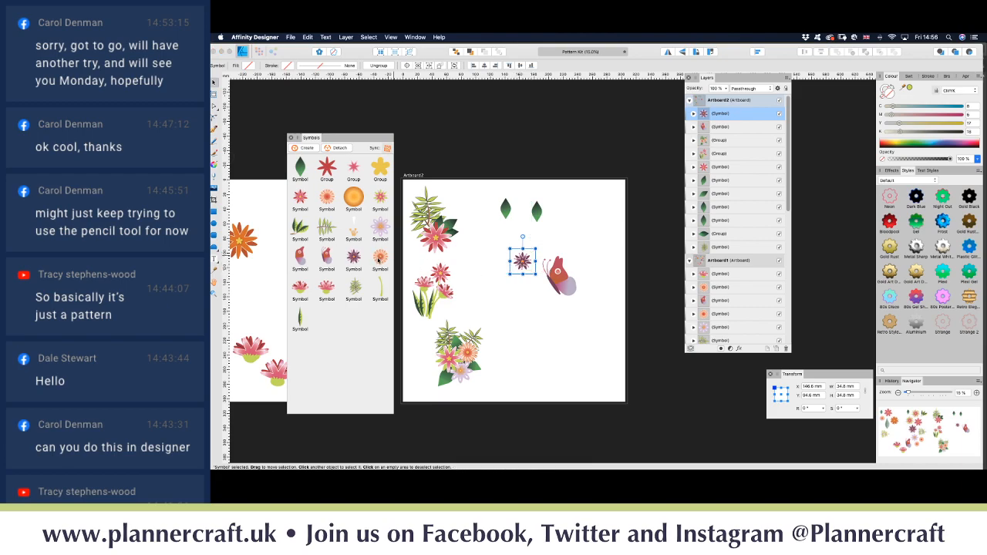
drag(378, 261, 496, 280)
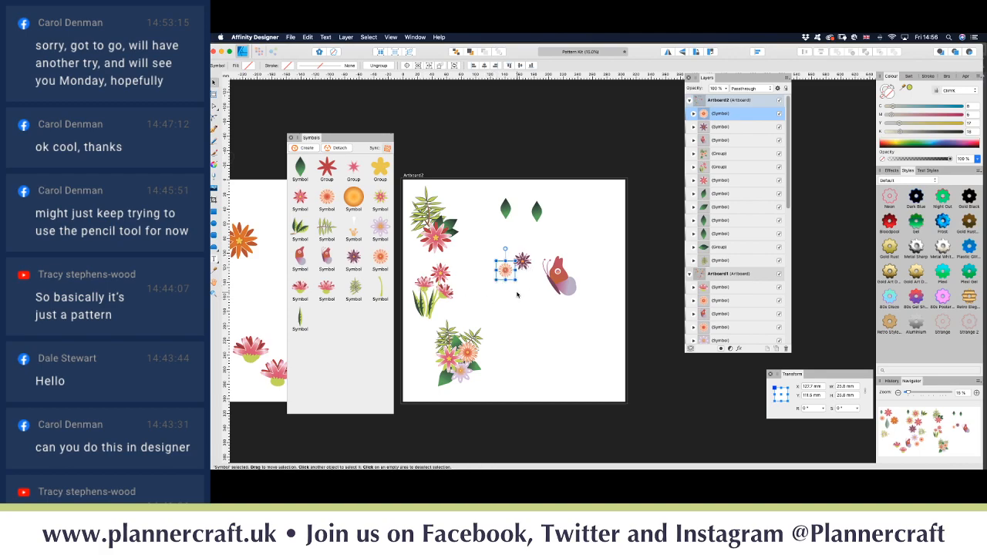
drag(496, 269, 497, 270)
drag(379, 228, 522, 284)
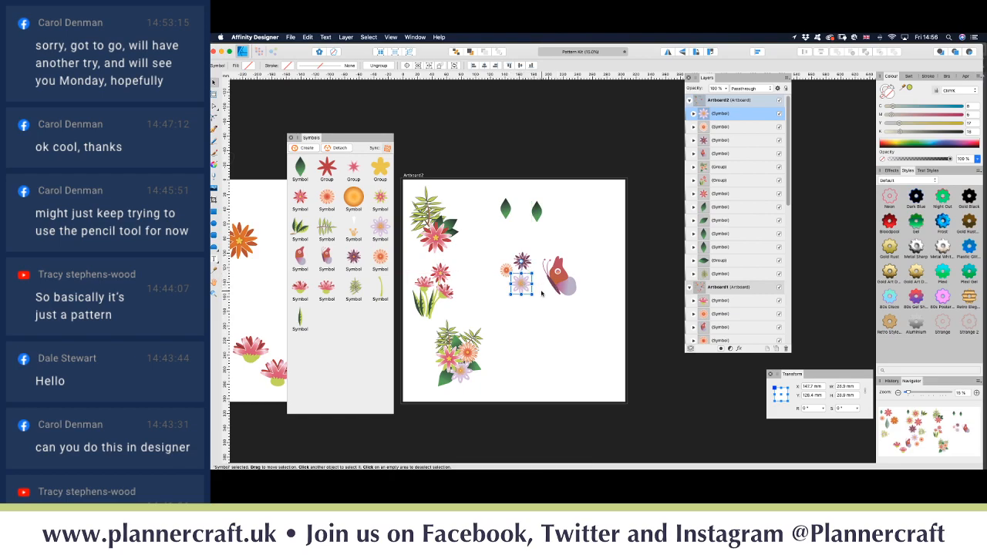
click(541, 294)
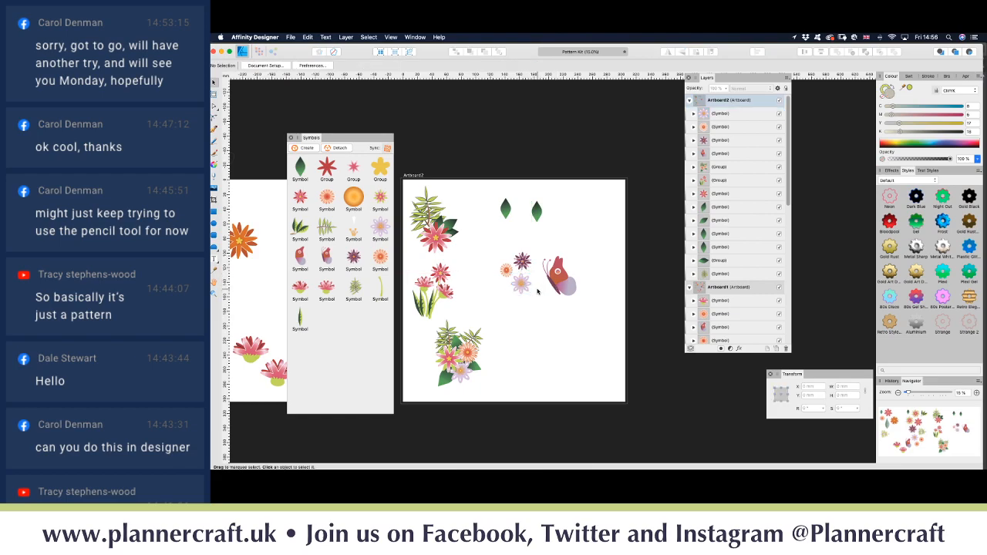
Step: Add a shortened green stem under the lilac flower, placed behind the flowers
key(super+plus)
key(super+plus)
key(super+plus)
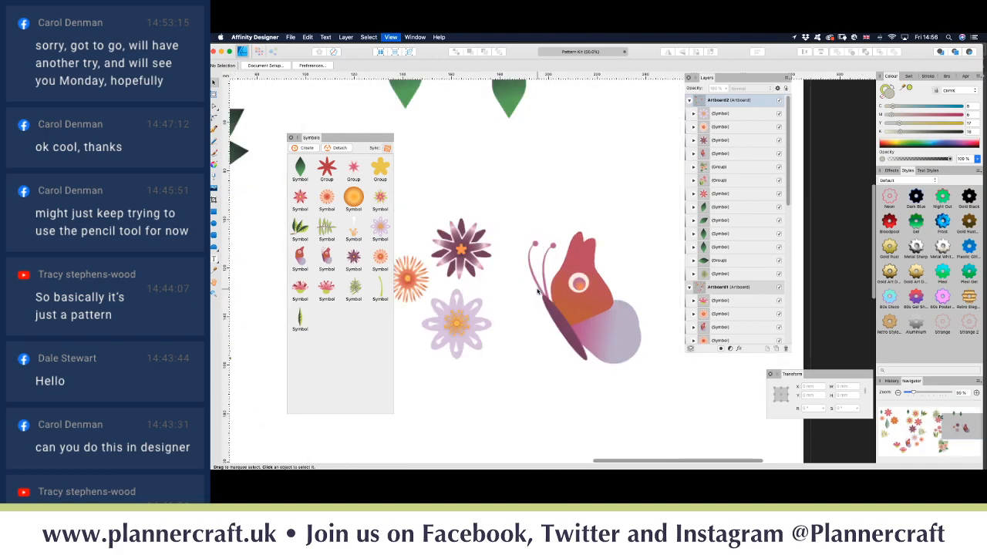
key(space)
drag(538, 289, 600, 250)
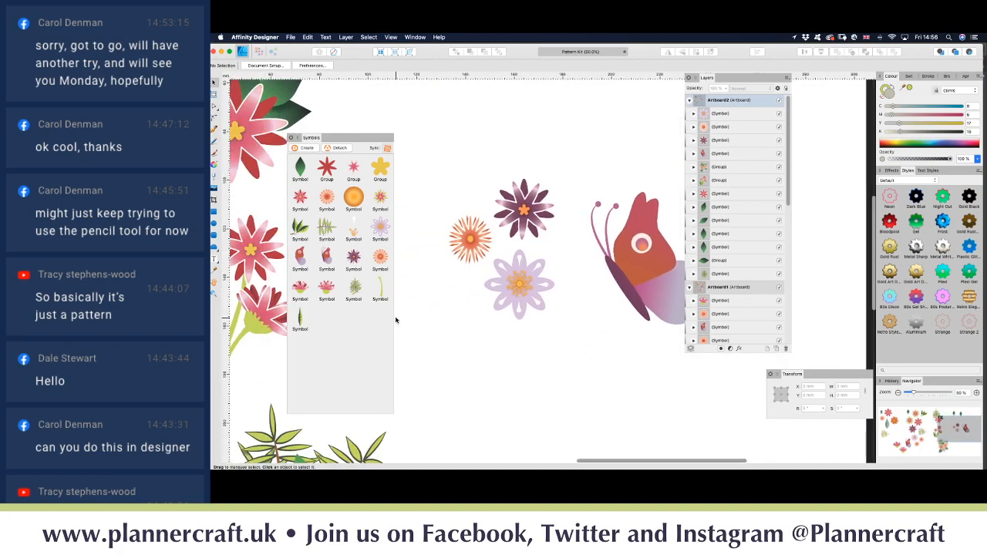
drag(382, 292, 508, 337)
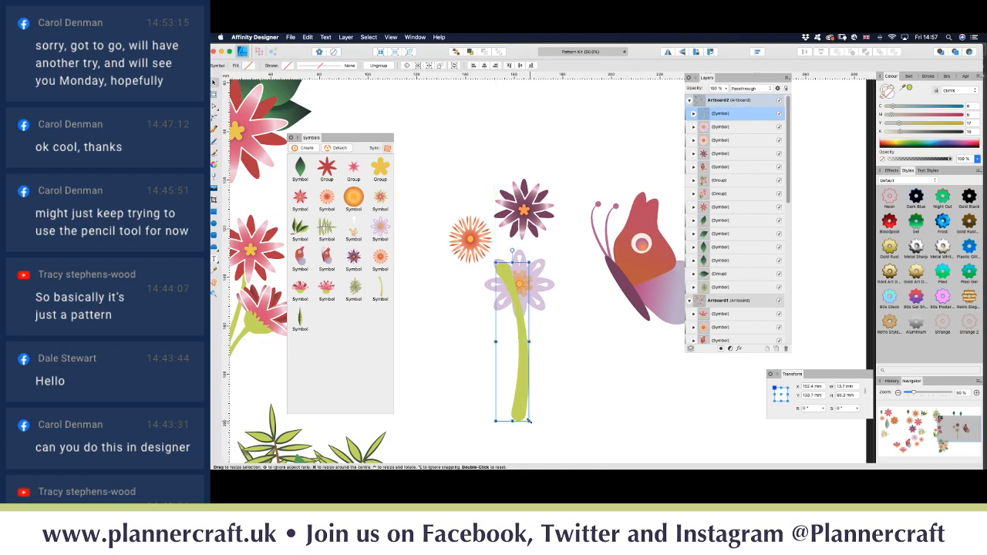
drag(529, 420, 533, 376)
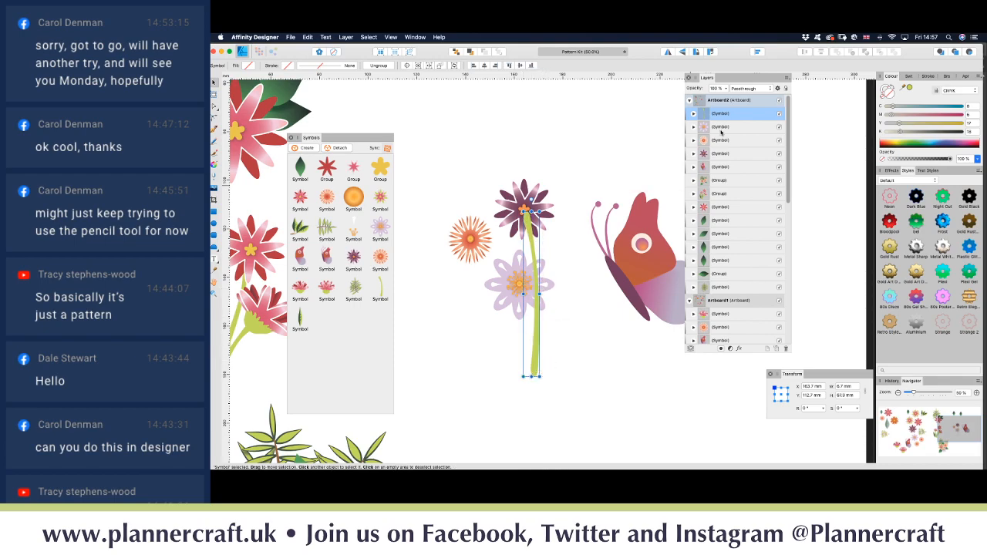
drag(726, 116, 702, 164)
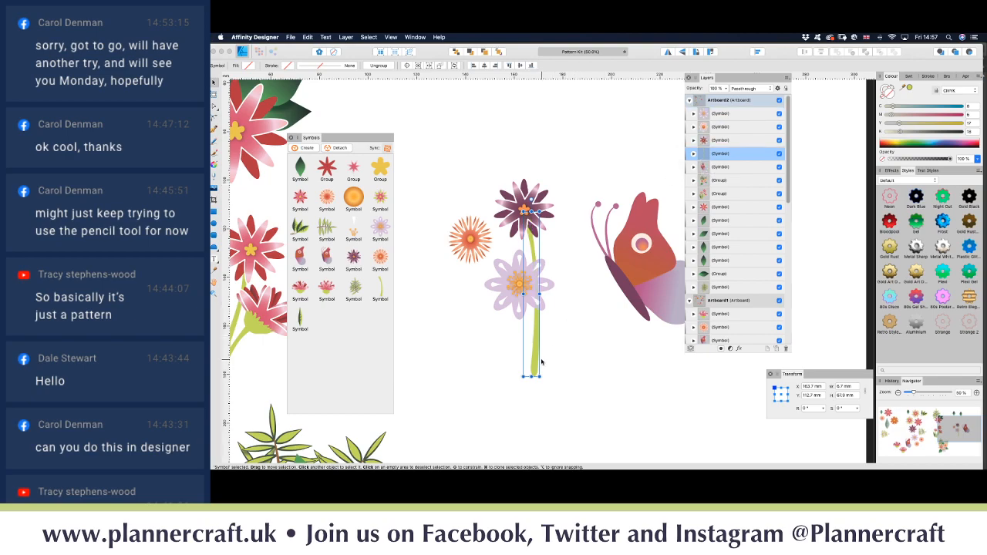
Step: Duplicate the stem under the orange and lilac flowers, then place a 17.7 mm orange ball at their base
drag(532, 367, 495, 367)
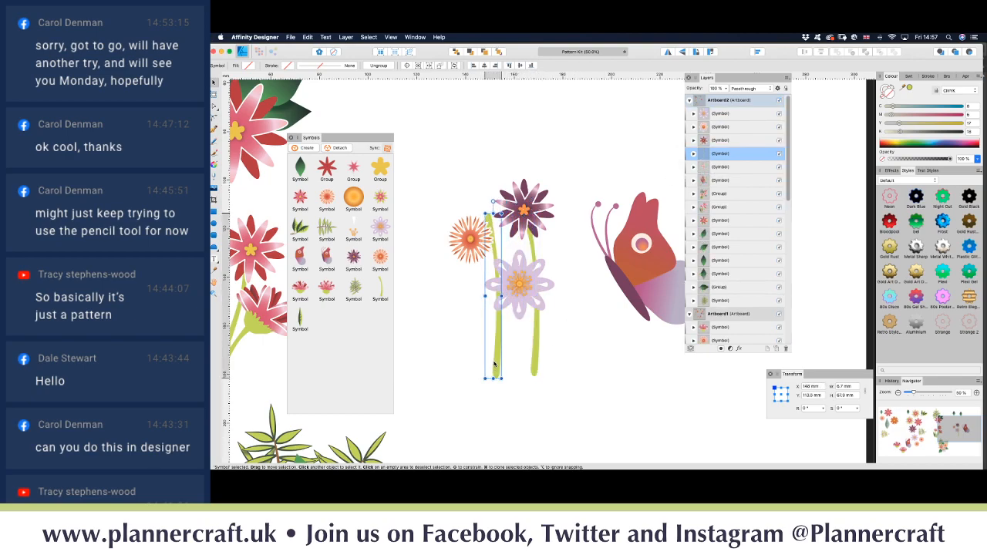
drag(494, 202, 472, 239)
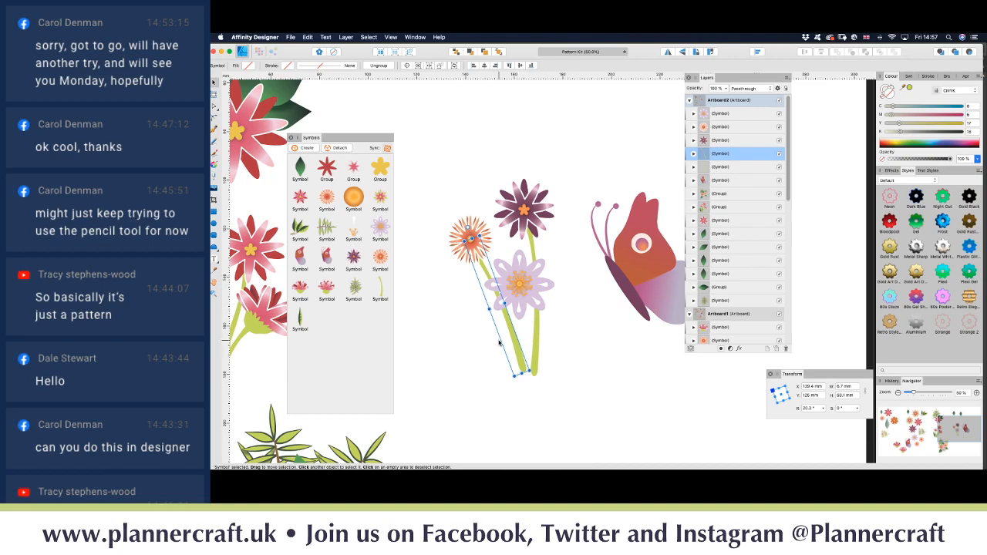
drag(520, 355, 532, 359)
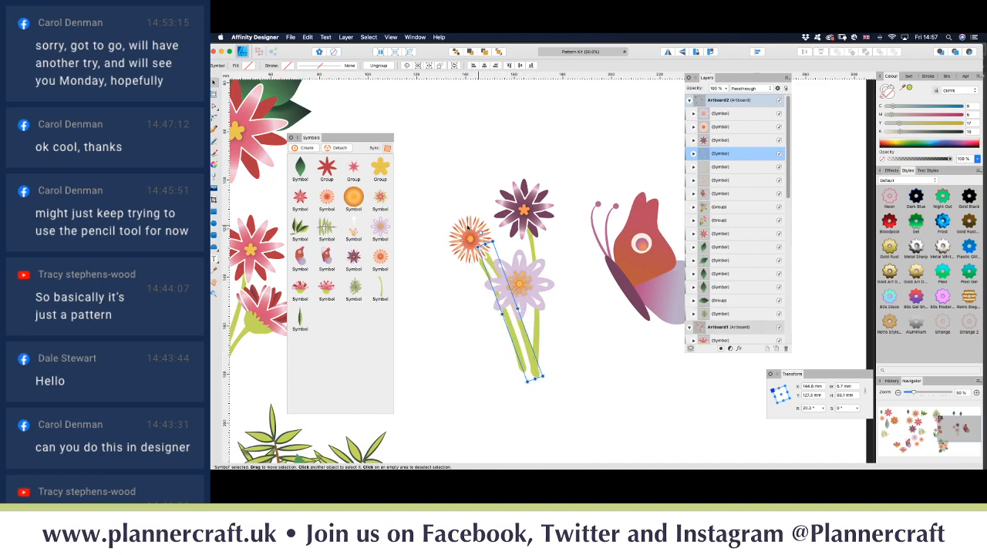
drag(480, 234, 505, 228)
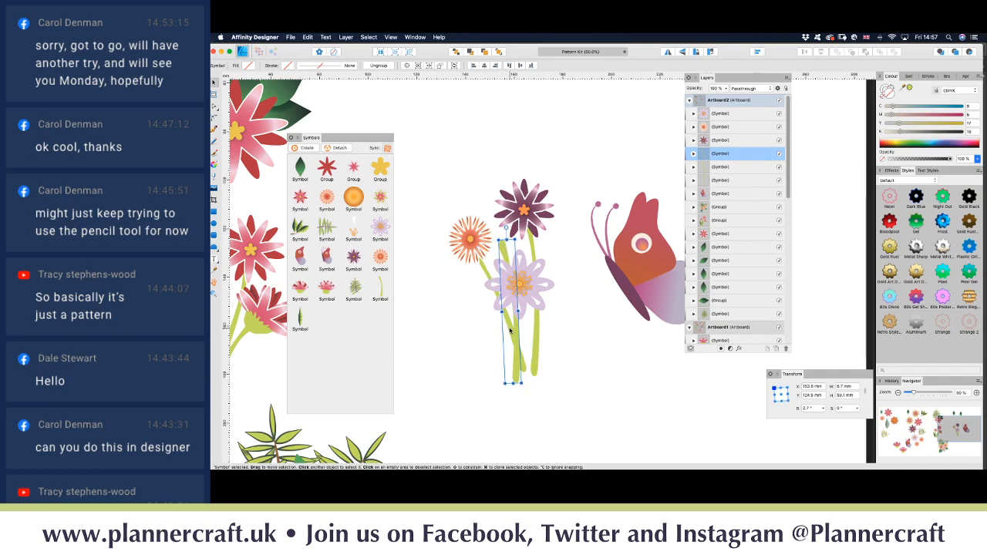
drag(517, 331, 528, 325)
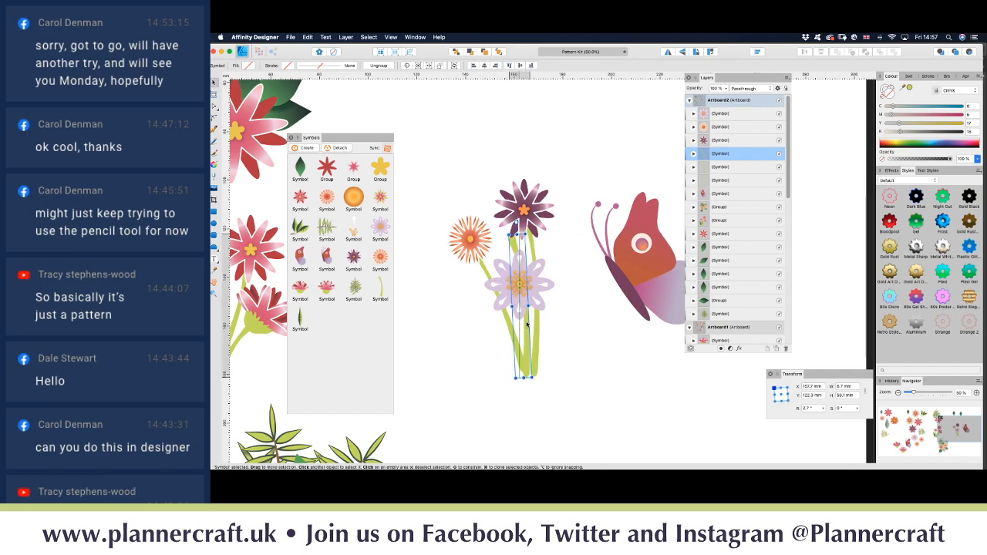
drag(521, 236, 519, 283)
click(576, 329)
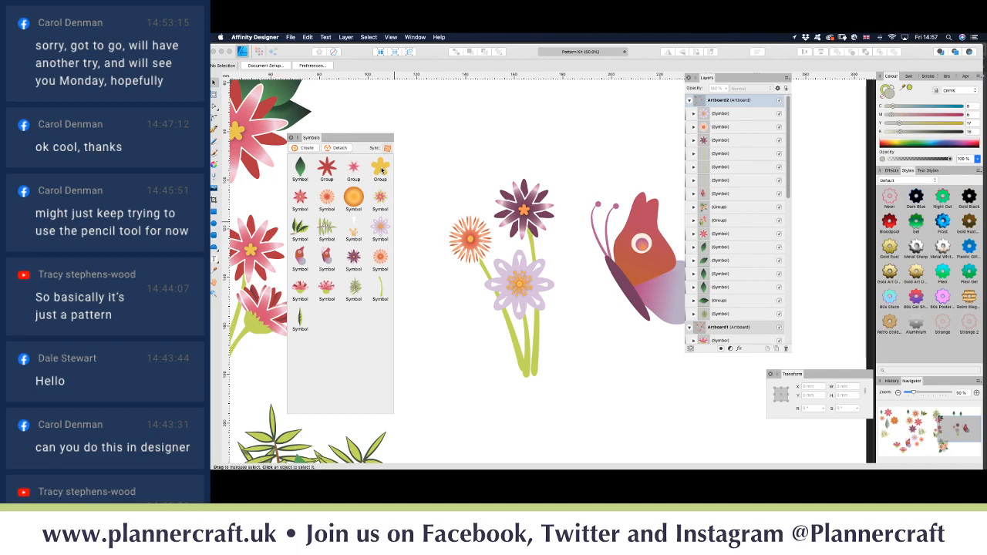
drag(356, 200, 533, 376)
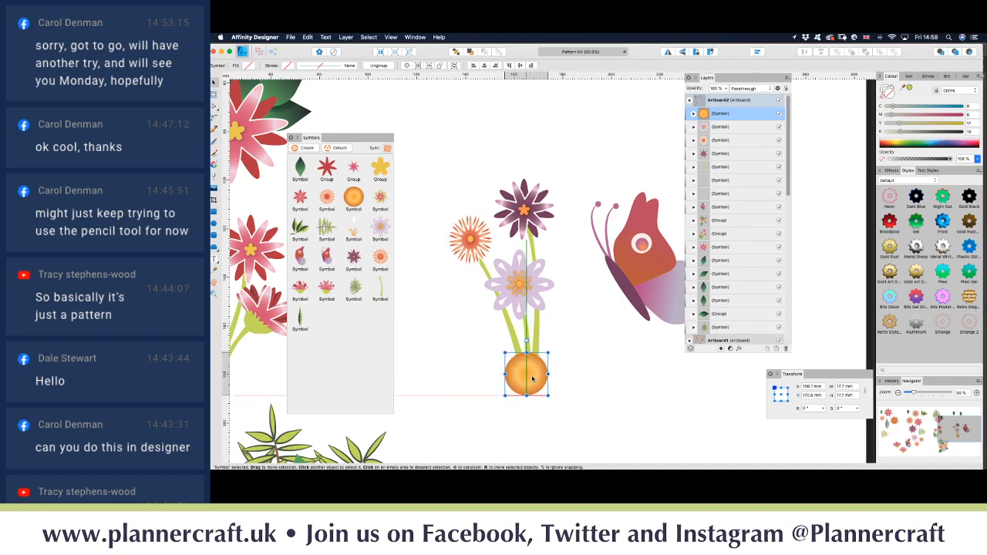
Step: Draw a green curving vine from the orange ball out to the right and duplicate it slightly lower left
click(571, 380)
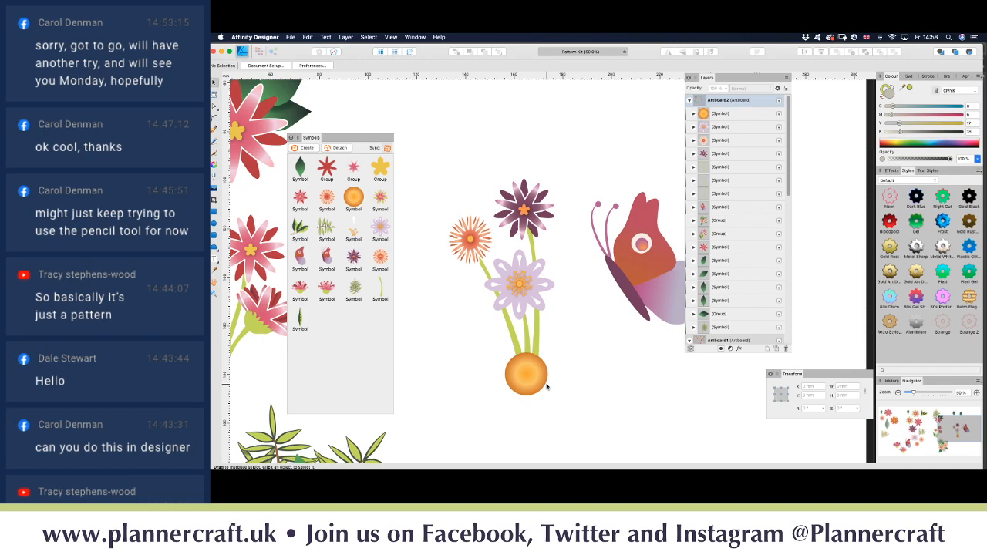
key(p)
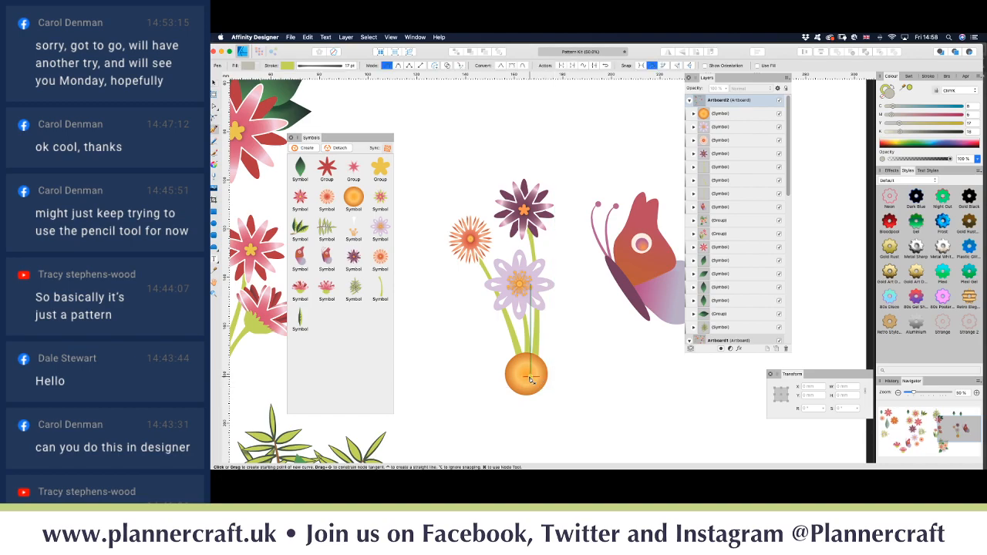
click(531, 377)
mouse_move(599, 376)
mouse_down()
mouse_move(661, 399)
mouse_move(677, 372)
mouse_move(661, 337)
mouse_move(673, 342)
mouse_up()
scroll(675, 396, right, 3)
key(BackSpace)
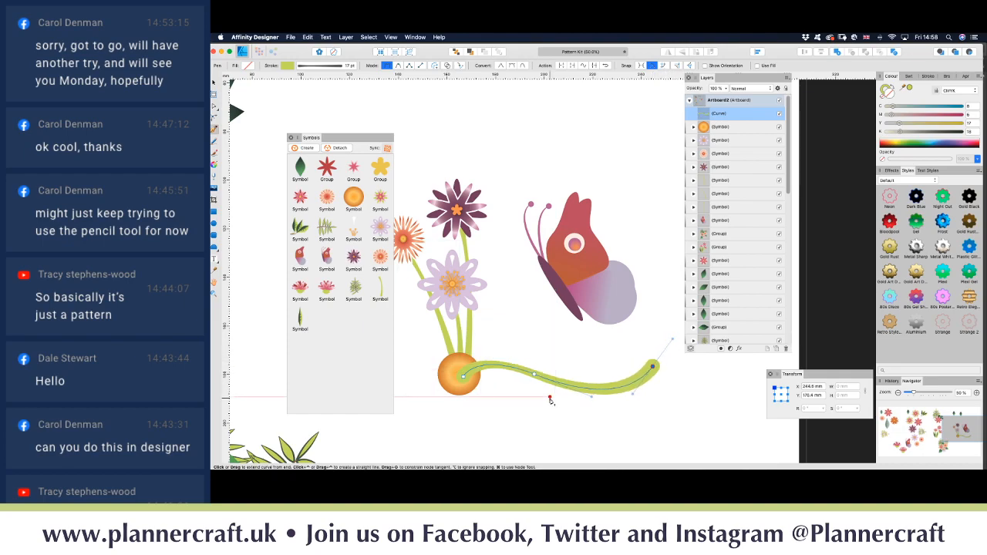
key(v)
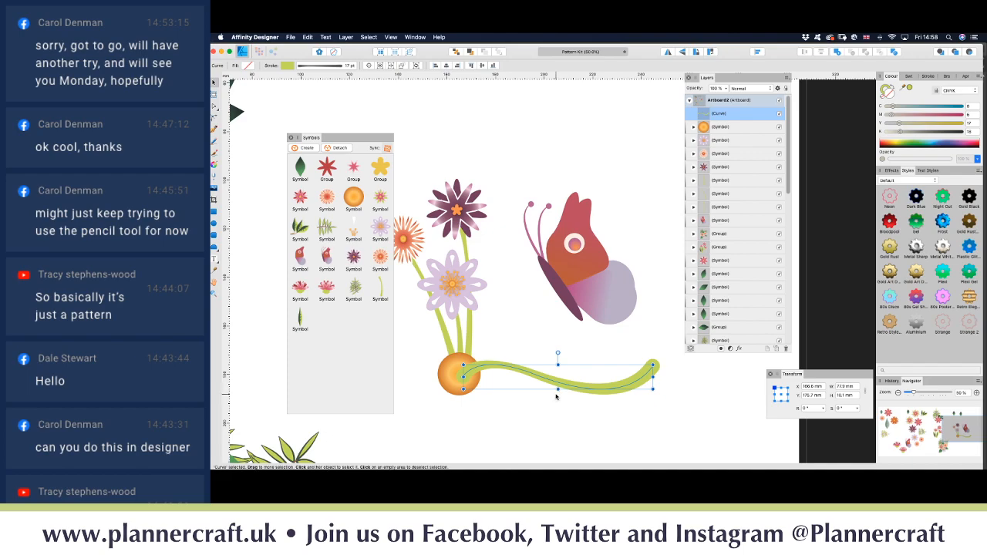
mouse_move(569, 388)
mouse_down()
mouse_move(553, 402)
mouse_move(558, 371)
mouse_move(548, 374)
mouse_up()
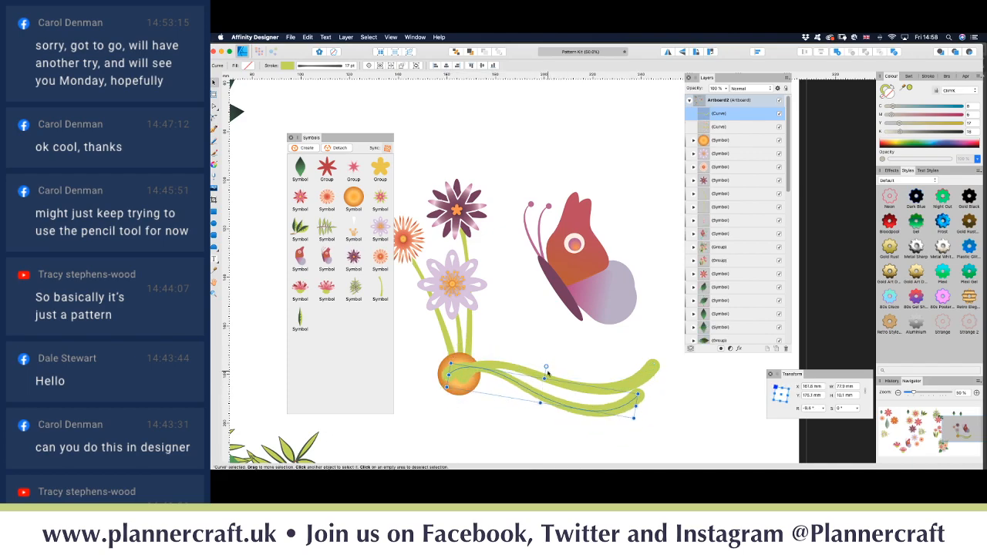
Step: Give the copied vine a thick plum stroke, stretch it further right and send it behind the green stem
mouse_move(597, 417)
mouse_down()
mouse_move(617, 421)
mouse_move(609, 422)
mouse_up()
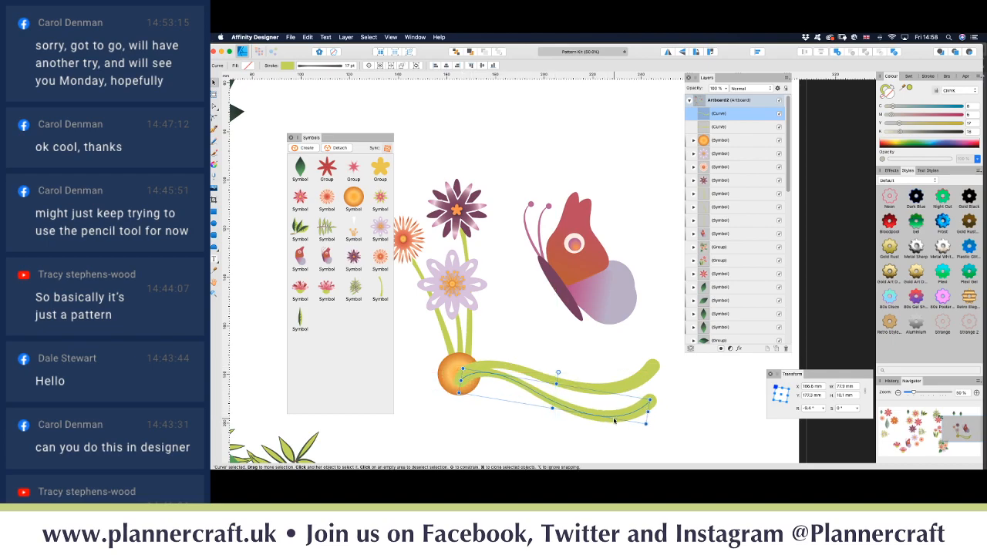
click(909, 77)
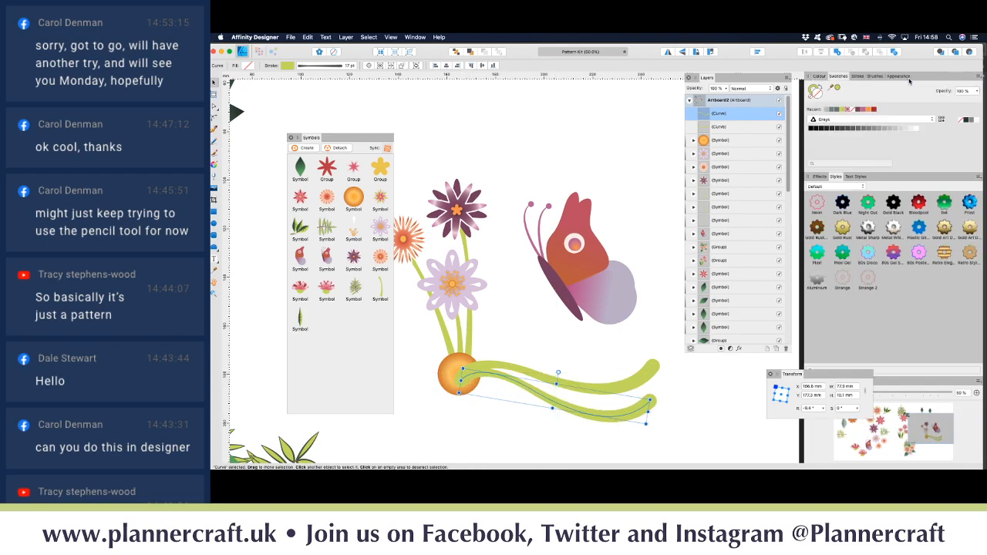
click(856, 111)
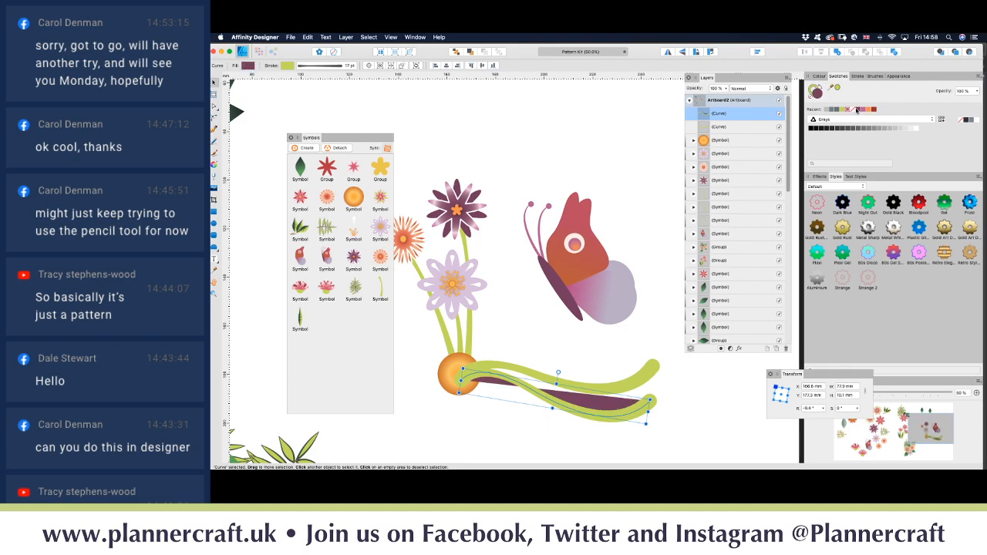
click(811, 95)
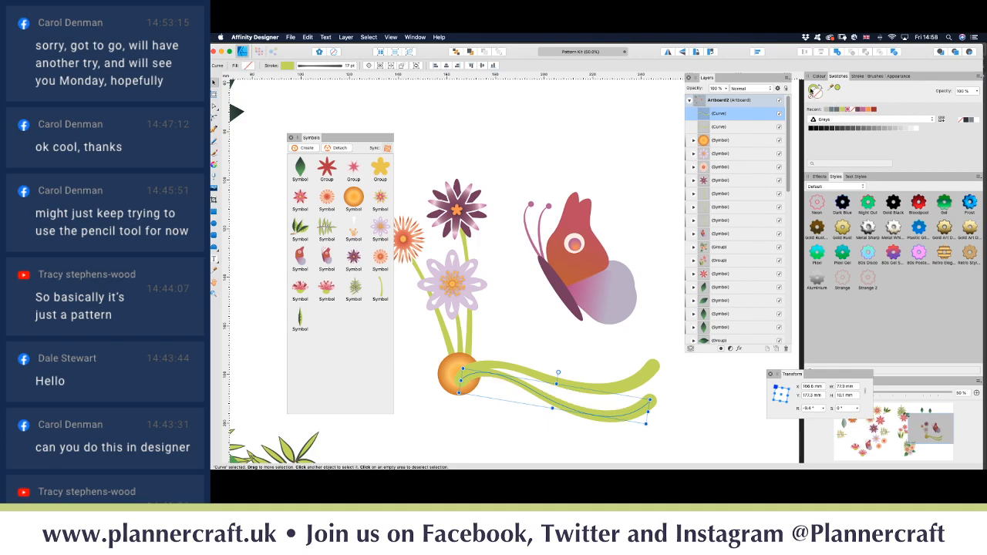
click(858, 111)
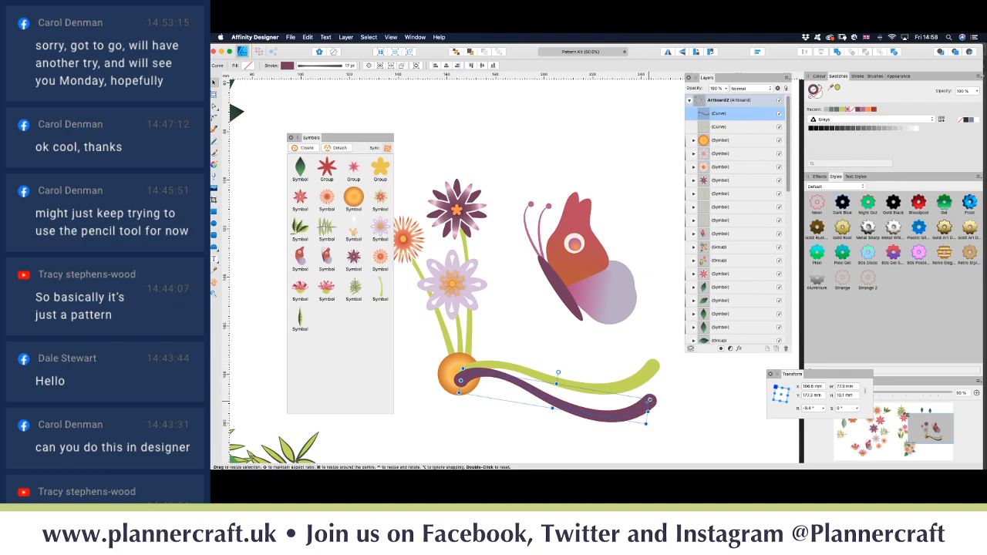
drag(650, 401, 677, 395)
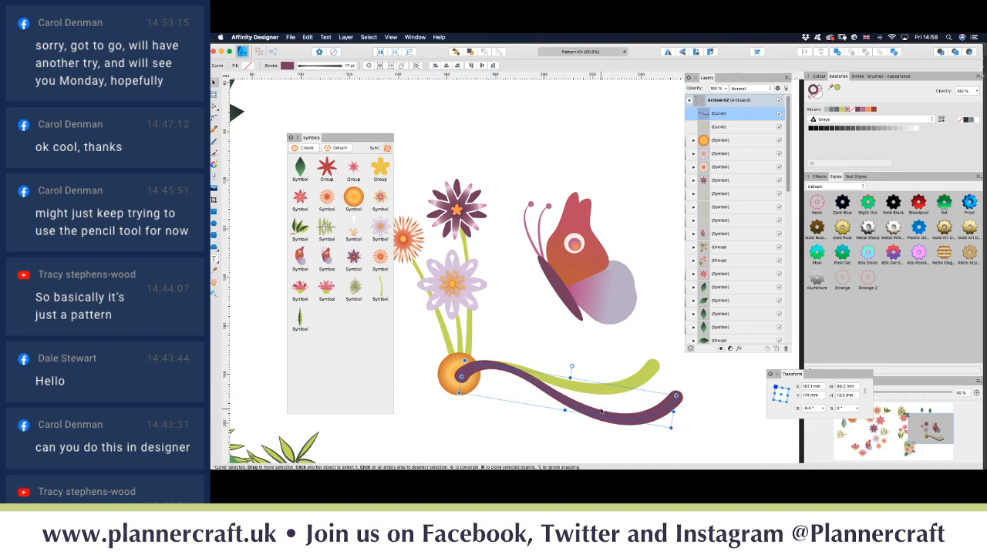
key(super+bracketleft)
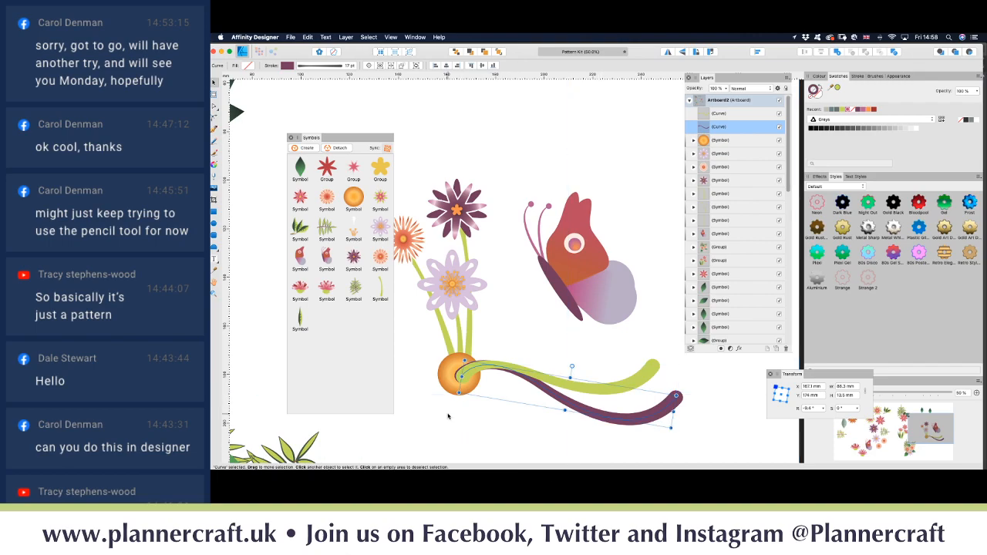
Step: Bring the orange flower centre in front of the vines and nudge the green stem slightly up-left
click(446, 373)
key(super+bracketright)
key(super+bracketright)
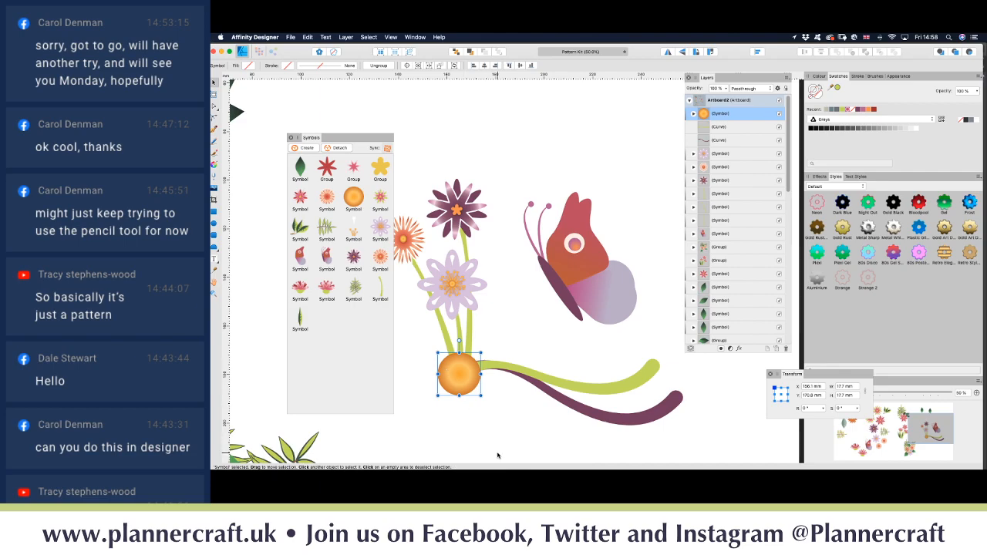
click(533, 349)
click(568, 384)
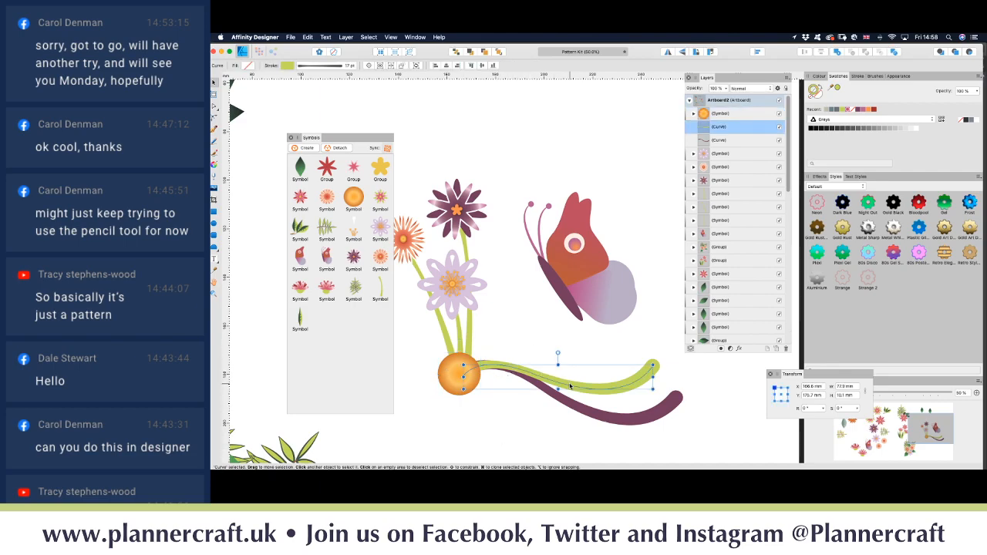
drag(573, 389, 569, 386)
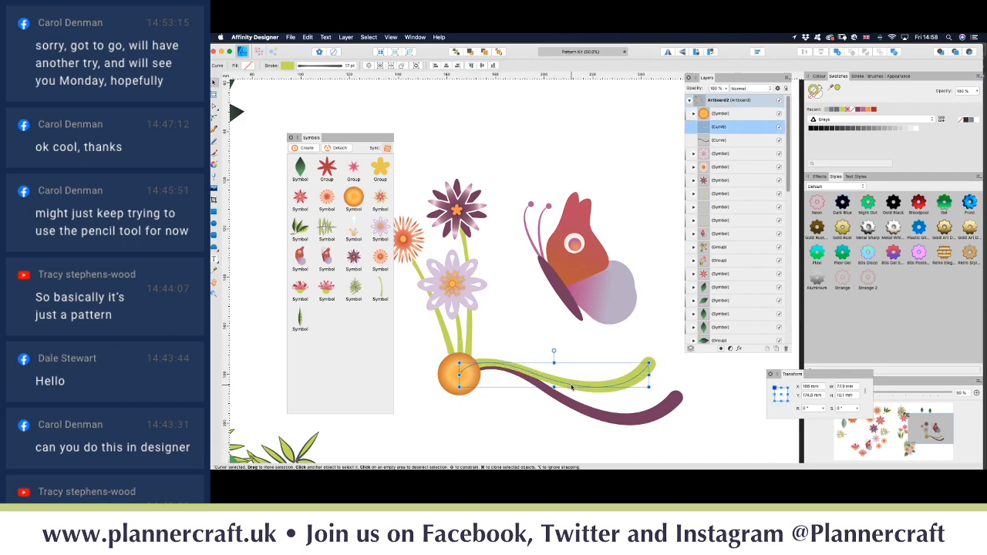
click(556, 421)
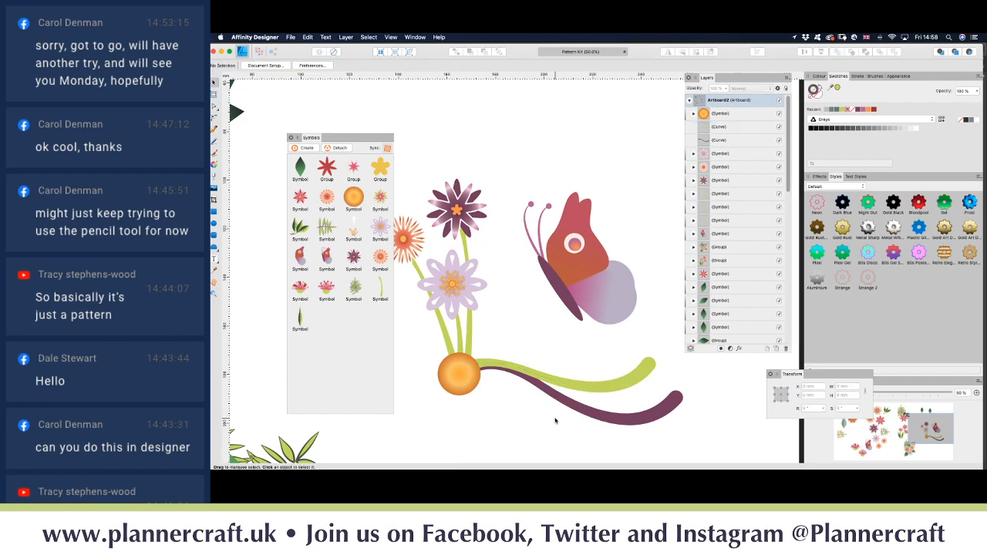
scroll(563, 417, left, 5)
scroll(563, 416, up, 1)
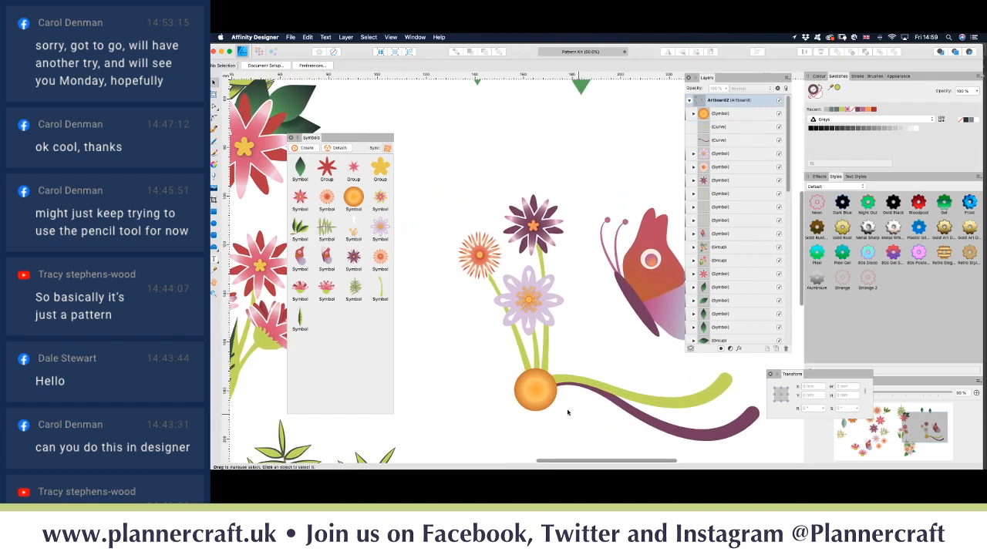
scroll(568, 413, down, 5)
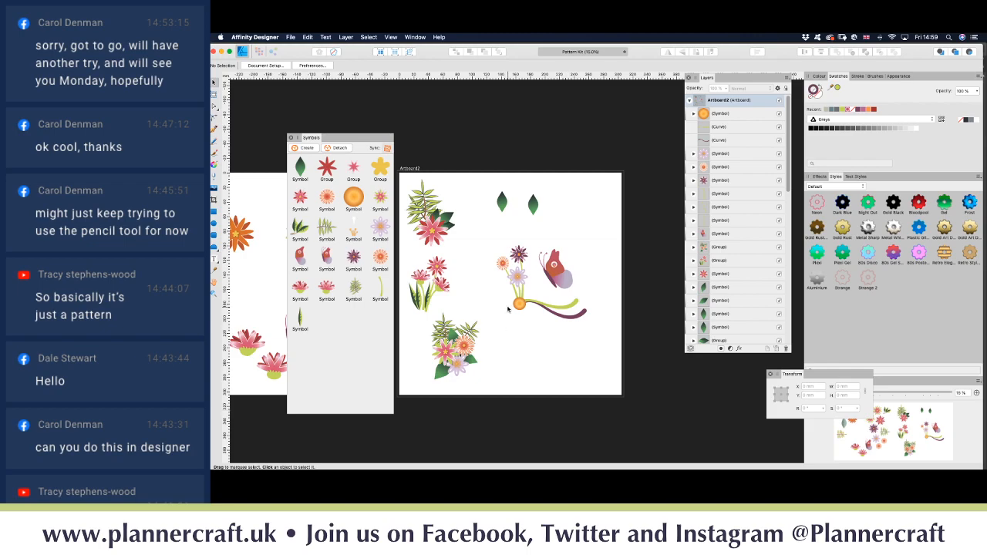
Step: Expand the strokes of the green and plum vines into filled shapes
drag(486, 231, 604, 339)
click(583, 345)
drag(594, 302, 555, 327)
click(562, 315)
shift+click(572, 320)
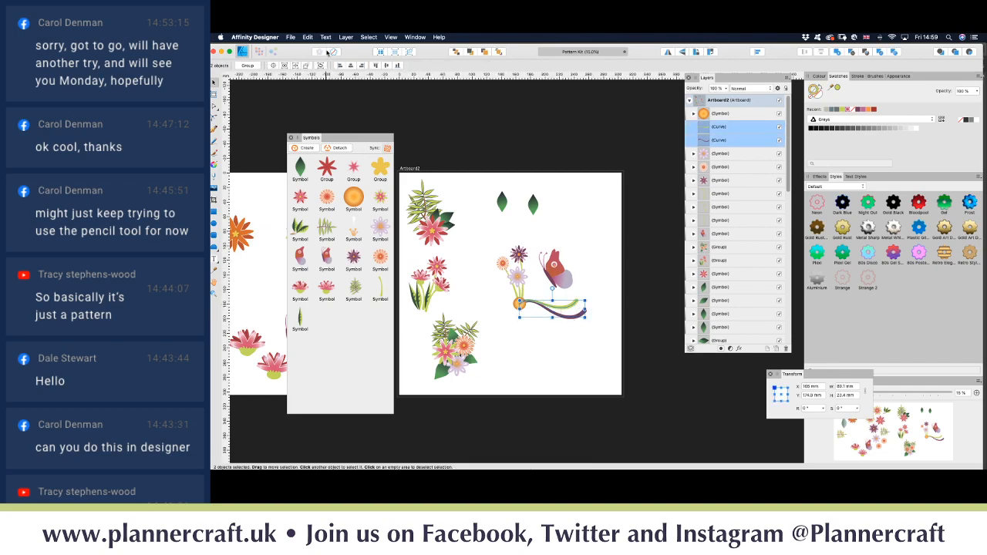
click(347, 37)
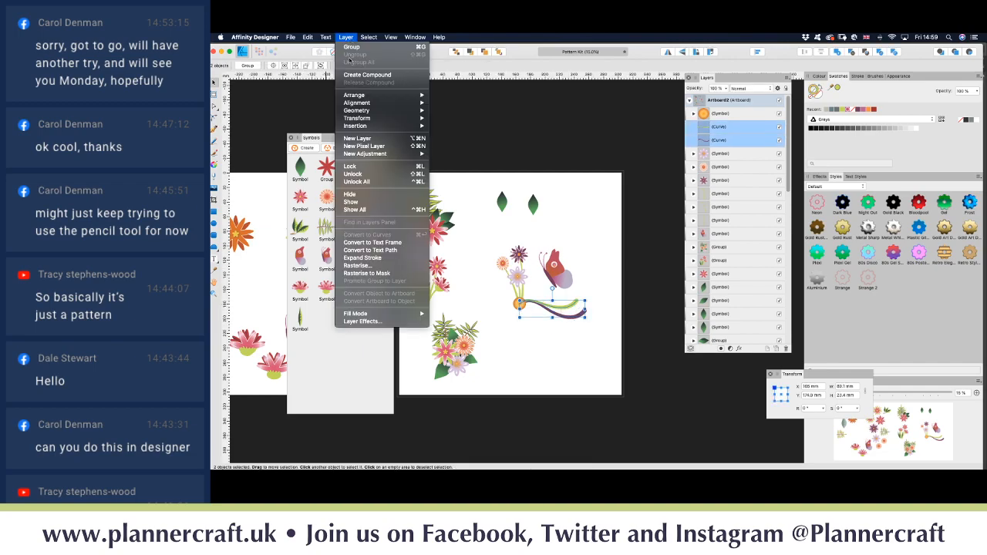
click(386, 258)
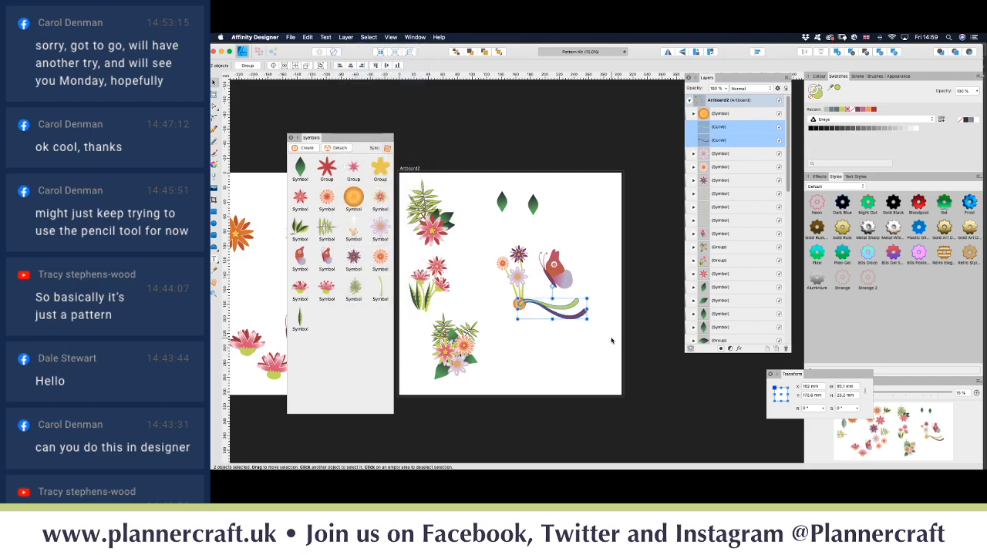
Step: Group the flower, butterfly and vine cluster and move it left on the artboard
drag(604, 330, 495, 242)
key(super+g)
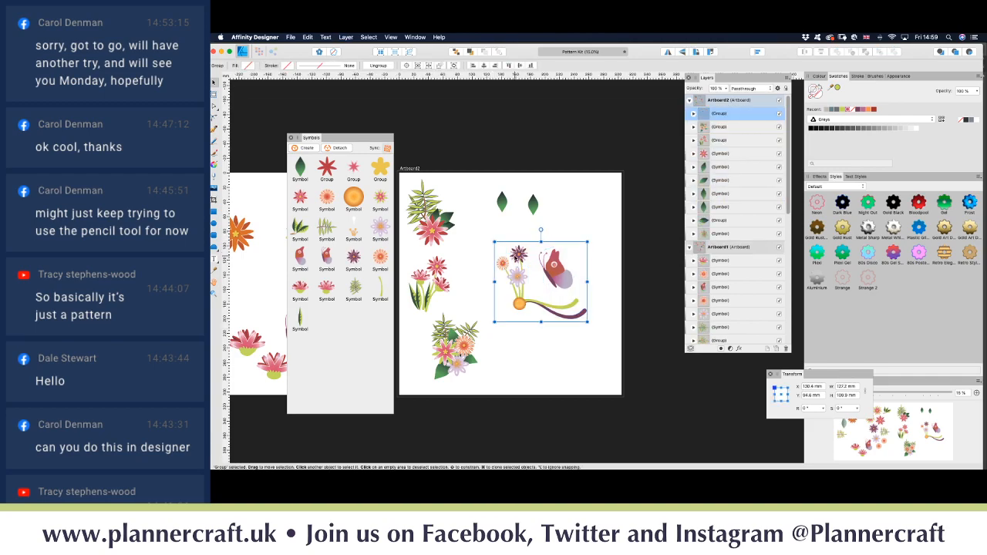
drag(561, 285, 524, 278)
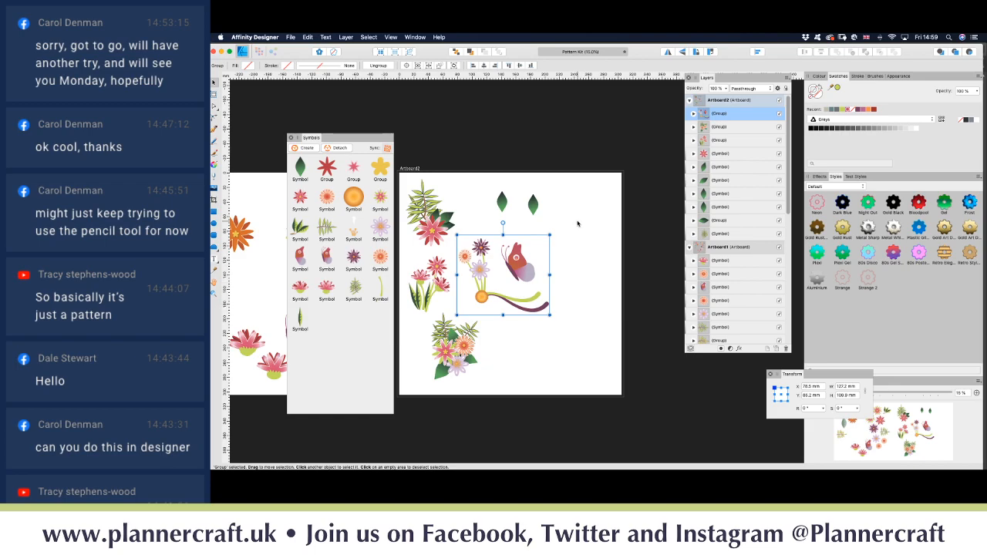
click(600, 297)
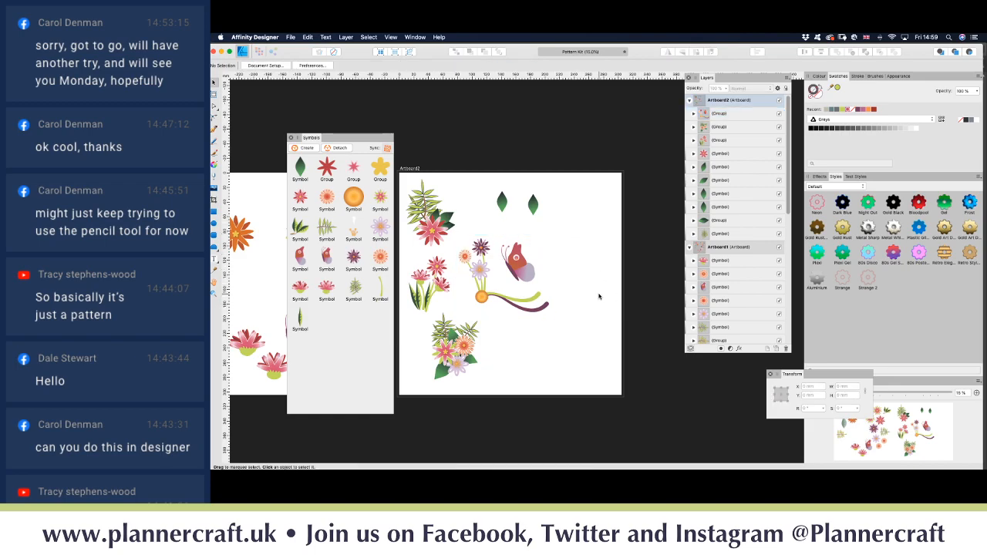
Step: Add Artboard3 and cover it with a maroon-filled rectangle
click(214, 96)
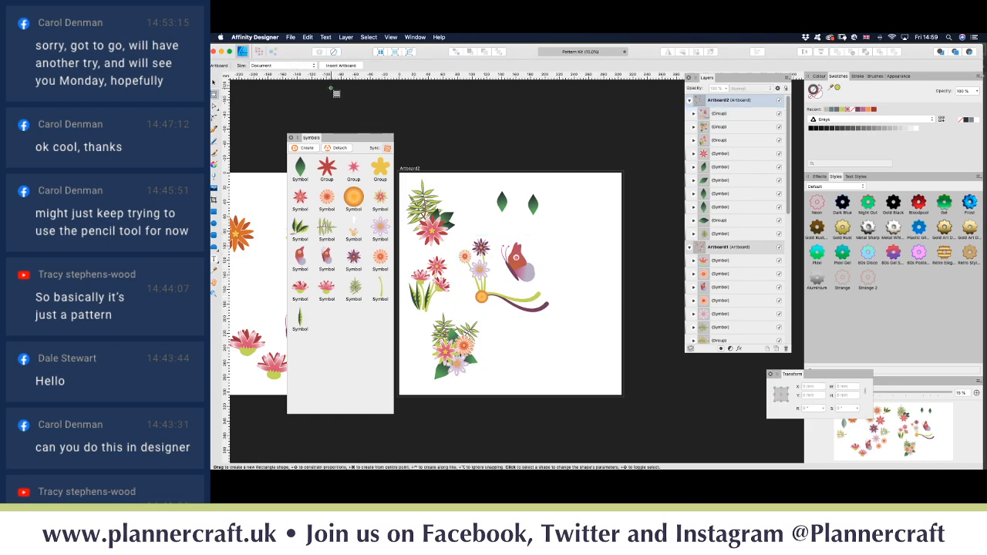
click(351, 66)
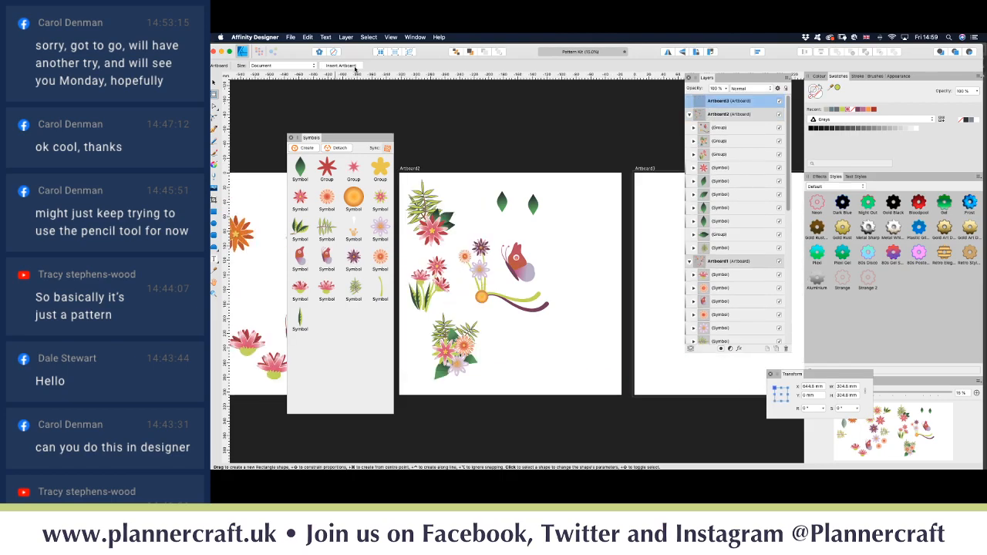
scroll(557, 233, right, 5)
click(557, 233)
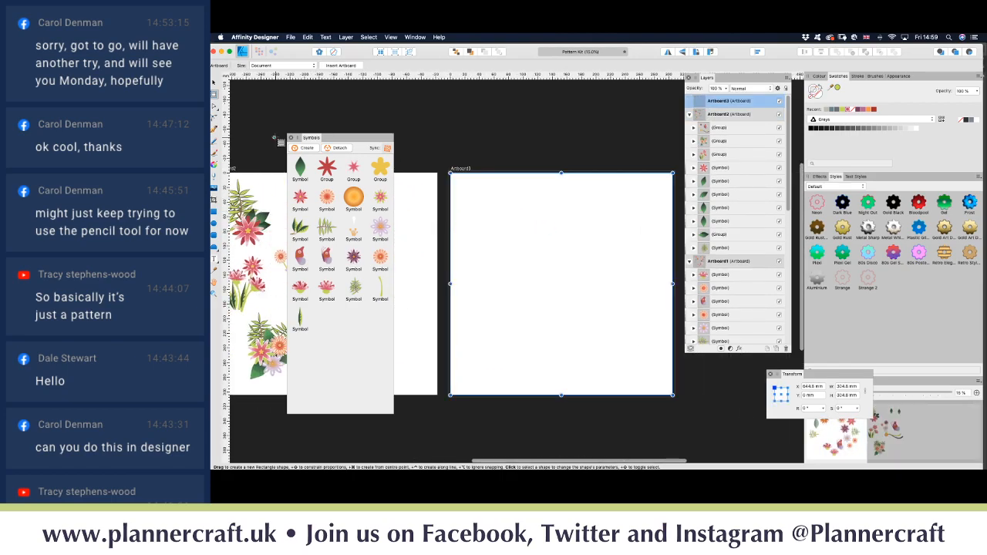
click(215, 212)
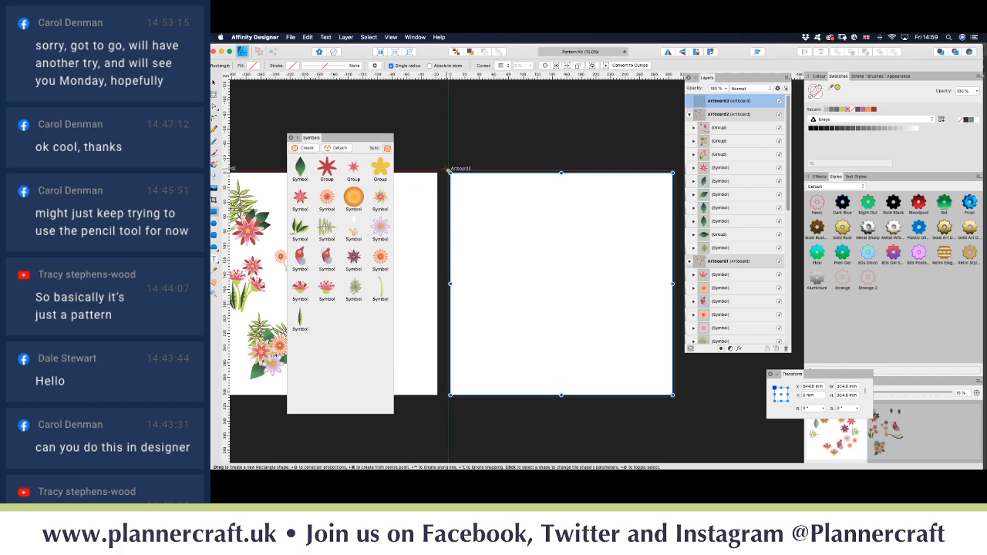
drag(449, 169, 675, 398)
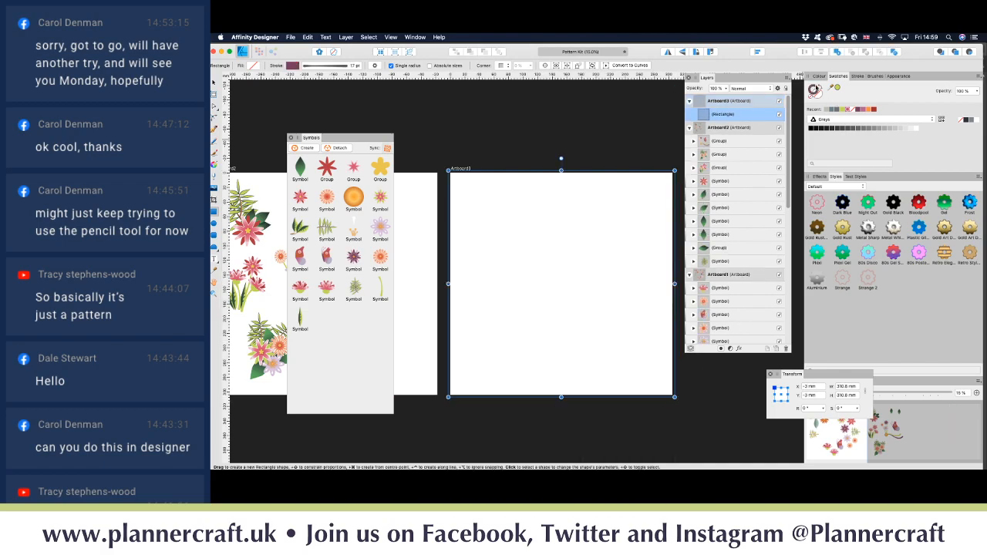
click(815, 90)
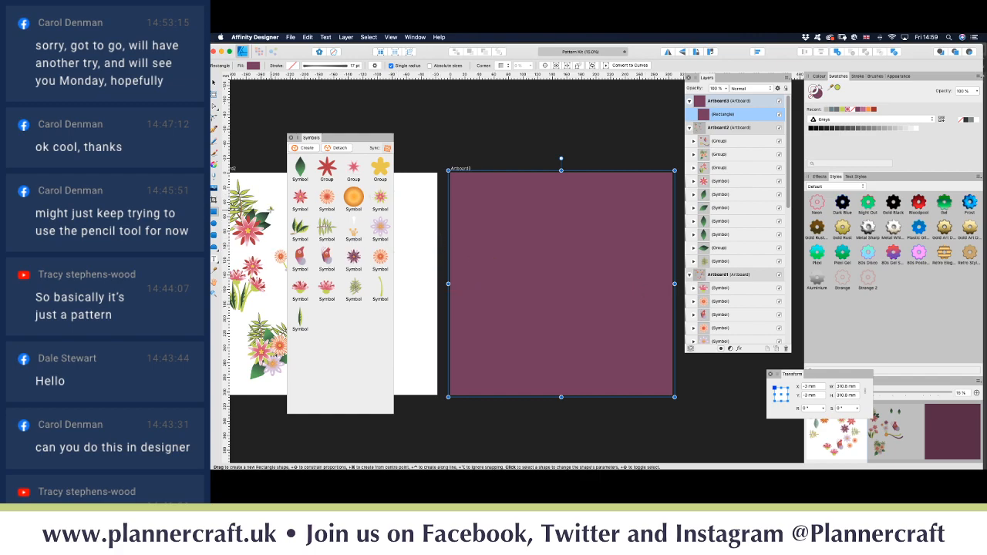
Step: Change the rectangle's fill to a linear gradient ending orange on the right with a pink middle stop
click(214, 165)
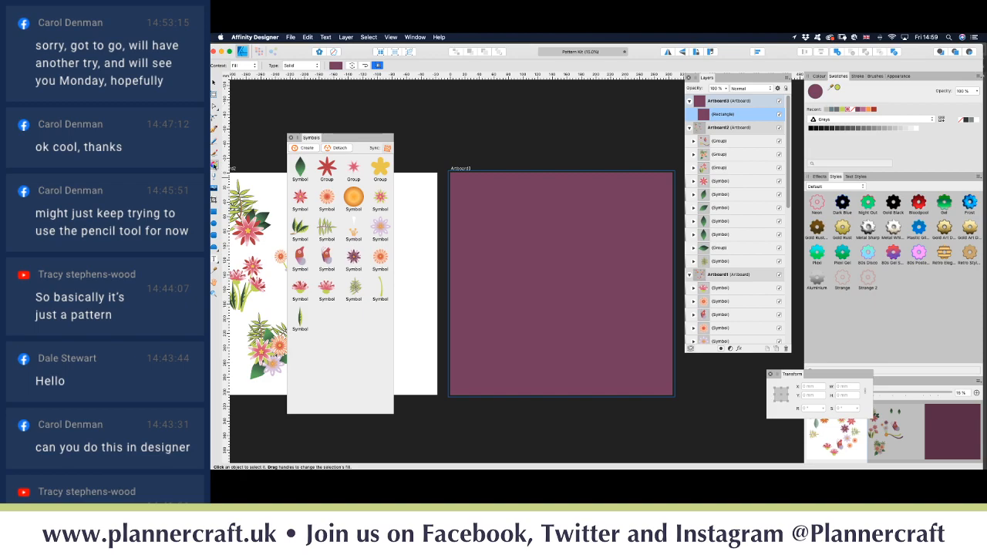
click(300, 67)
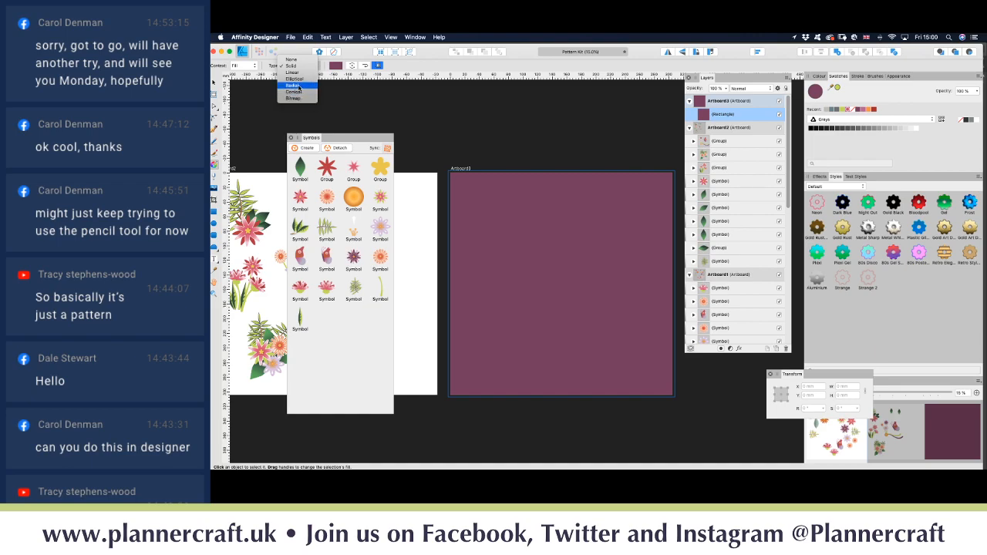
click(293, 71)
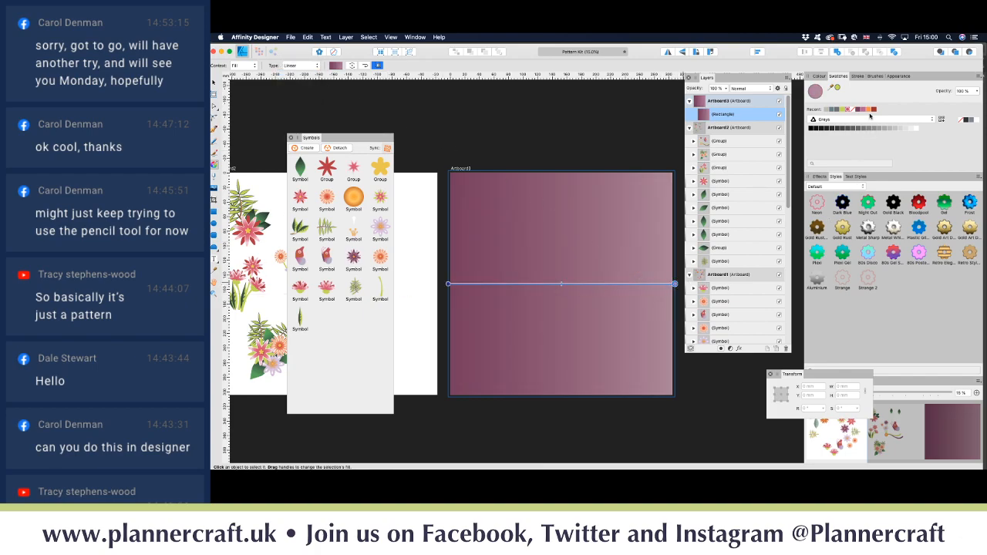
click(869, 110)
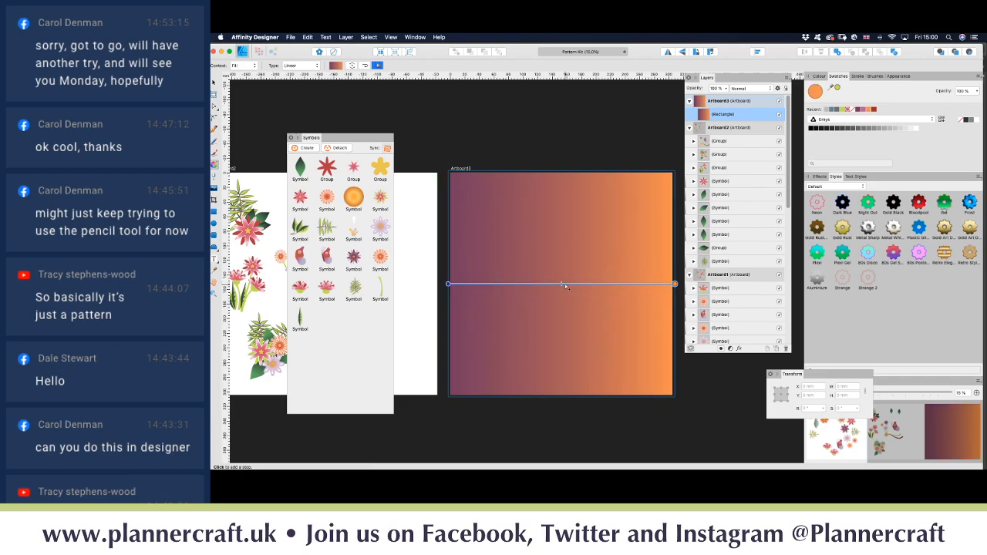
click(566, 285)
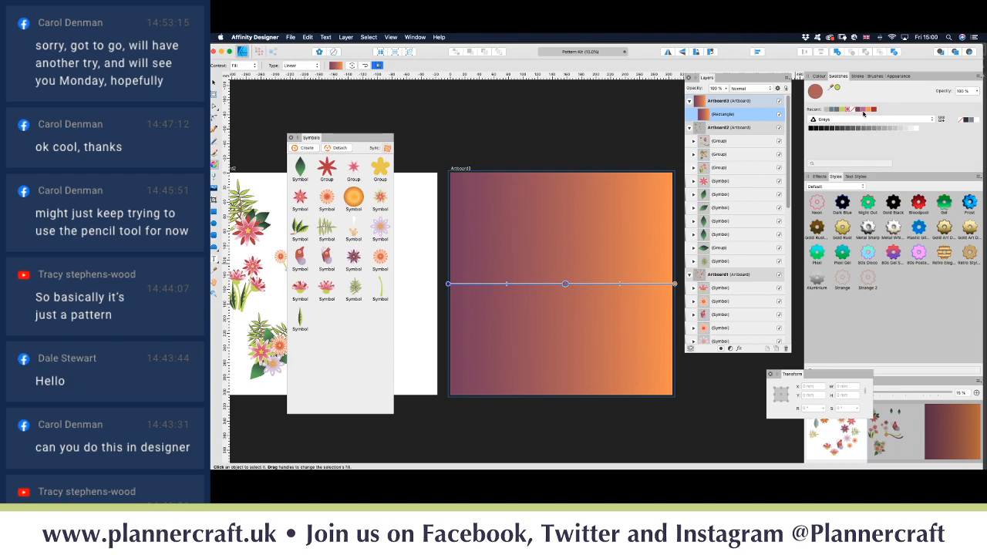
click(863, 110)
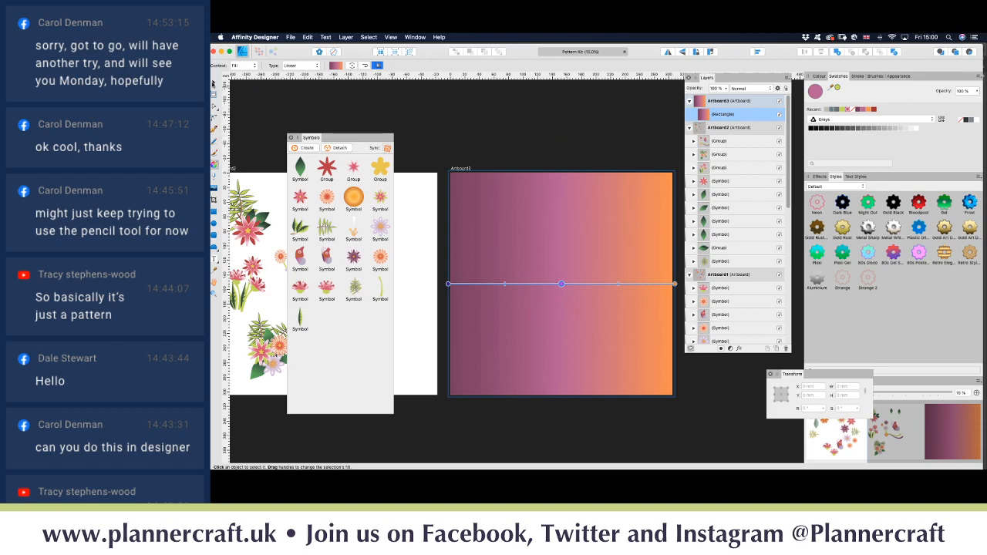
click(213, 83)
Step: Delete the leaf and the orange flower from Artboard1
scroll(442, 178, left, 15)
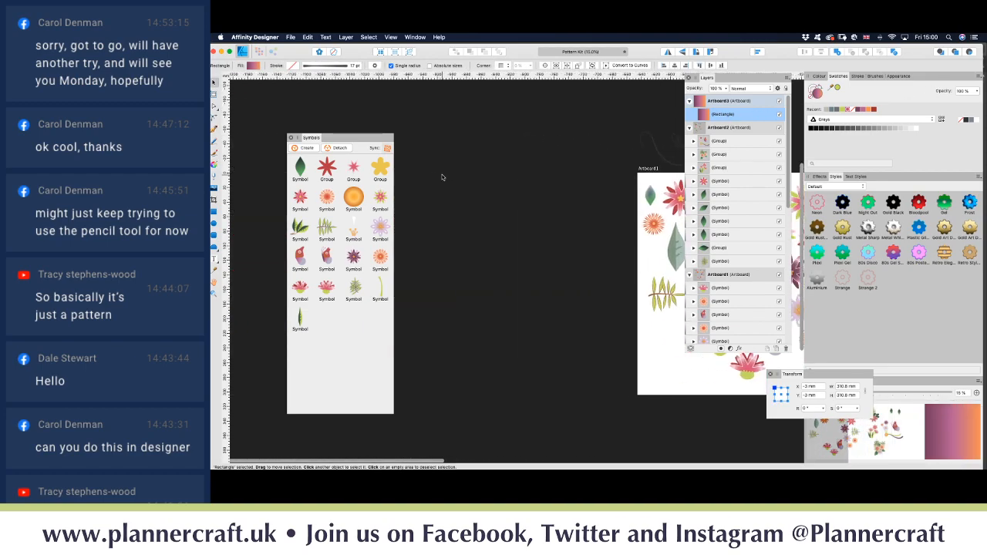
scroll(442, 177, right, 3)
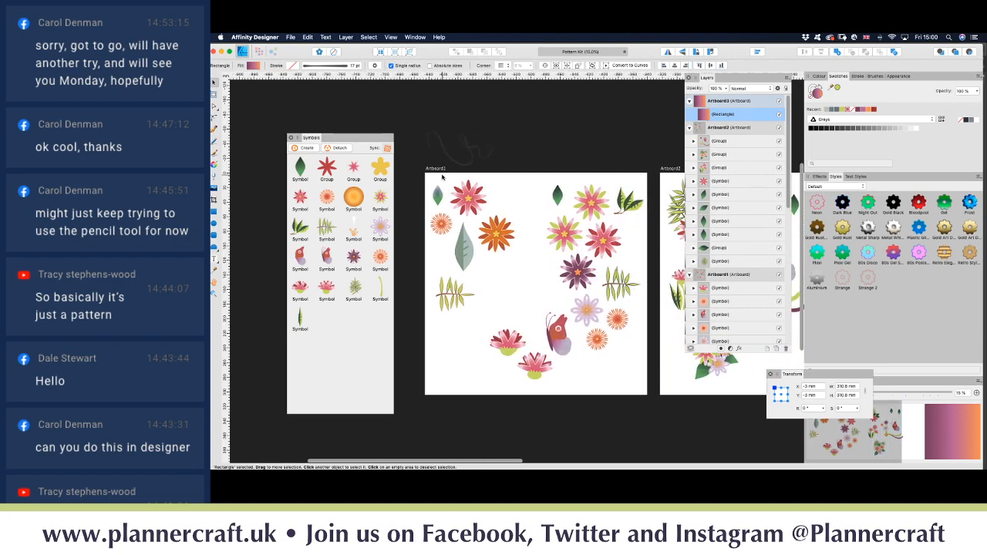
click(476, 270)
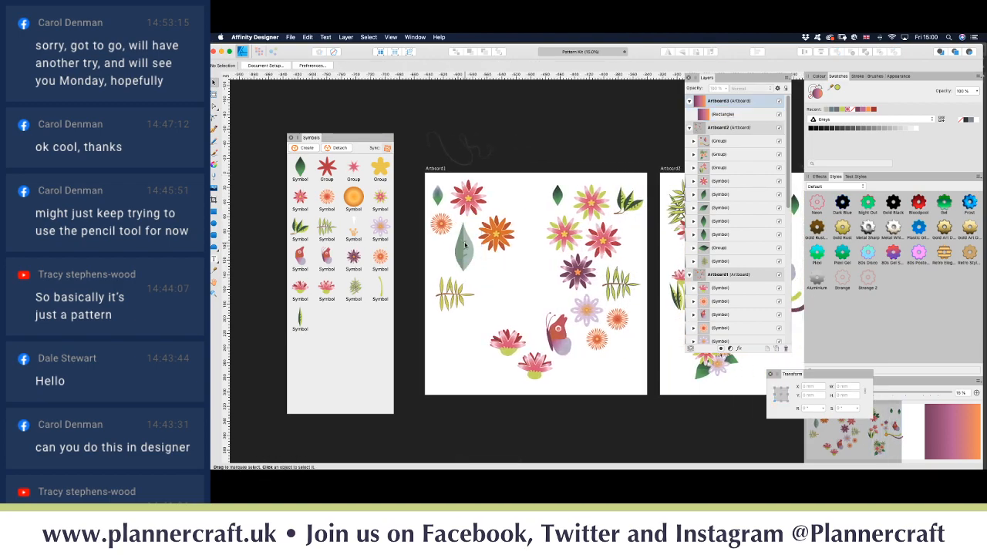
click(466, 245)
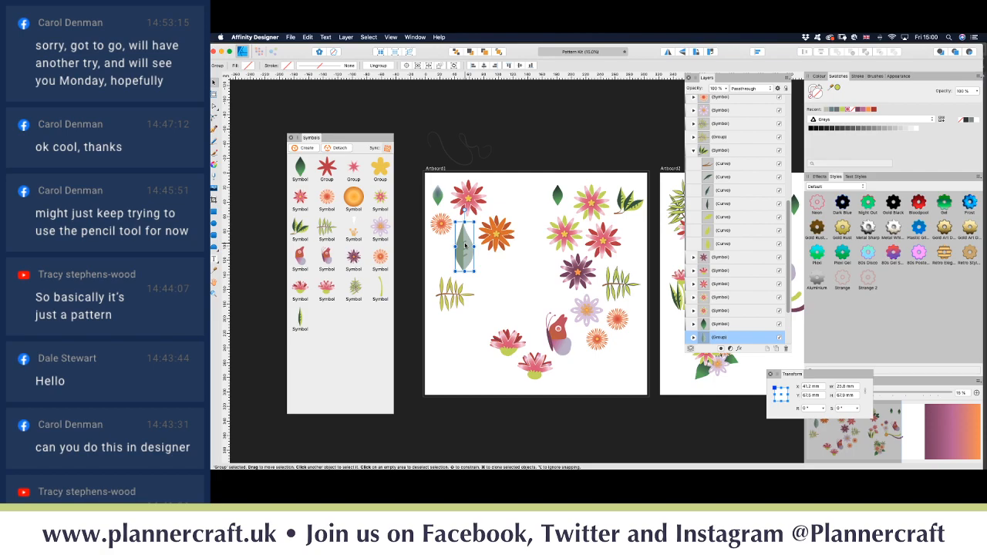
key(Delete)
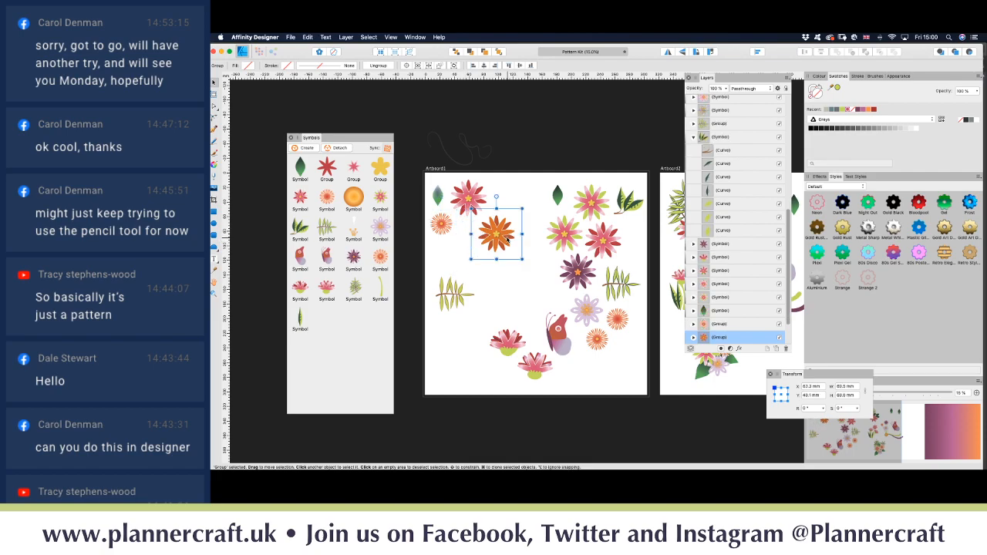
key(Delete)
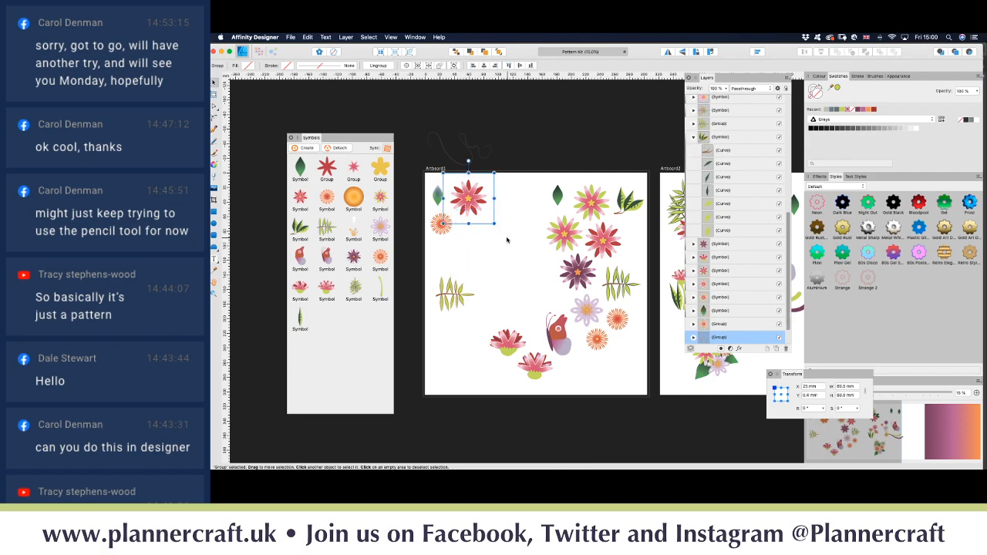
Step: Create a Pattern Kit document palette from the document's colours
scroll(498, 244, right, 10)
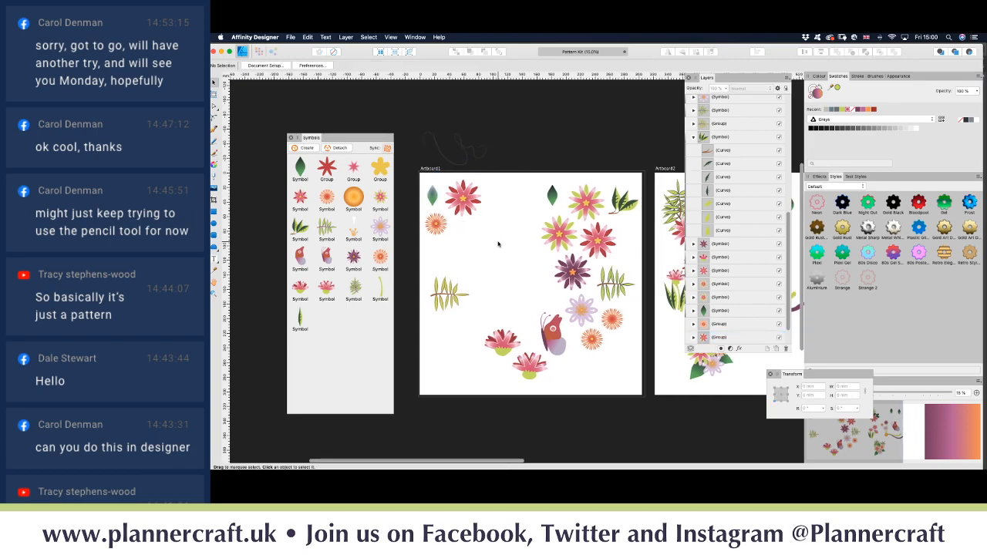
scroll(498, 244, right, 2)
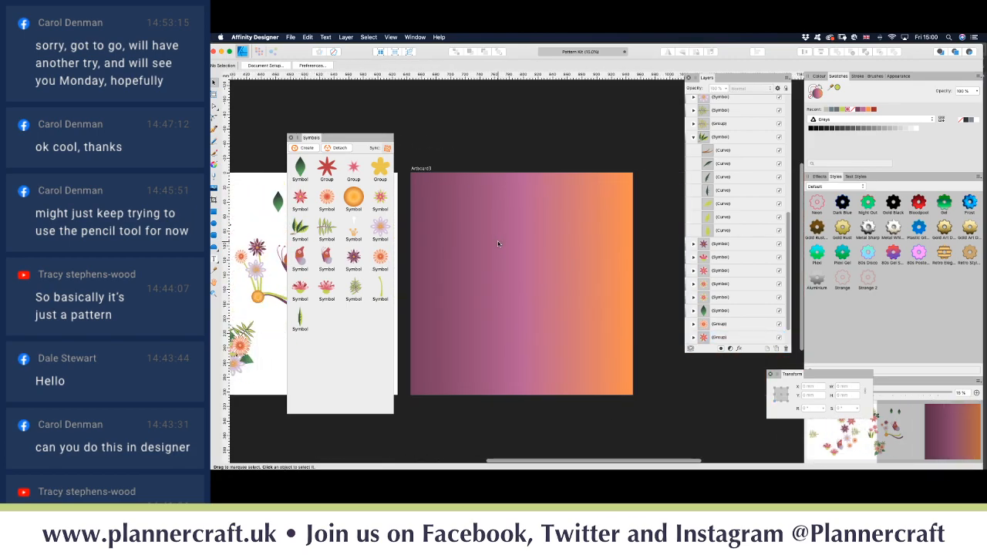
click(979, 77)
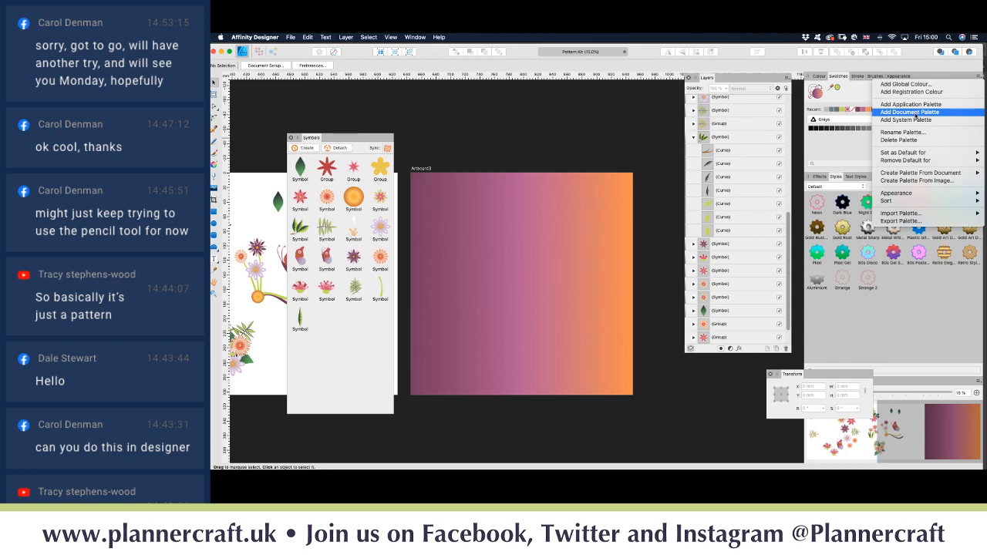
mouse_move(893, 176)
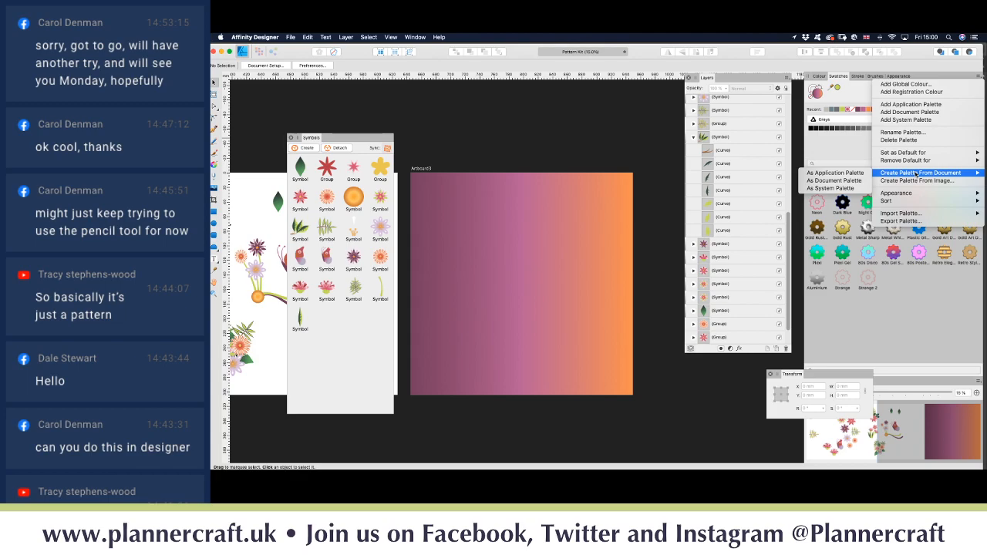
click(835, 180)
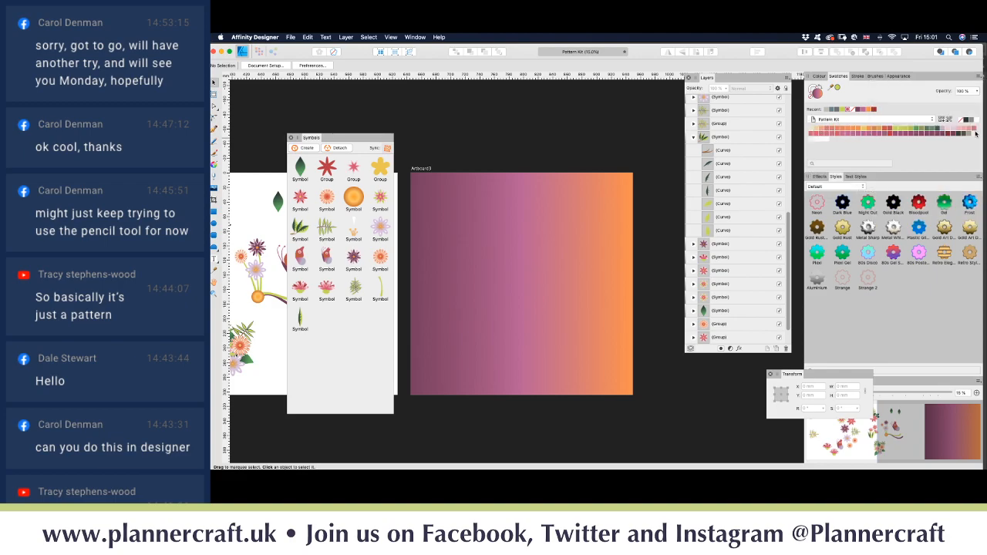
click(513, 275)
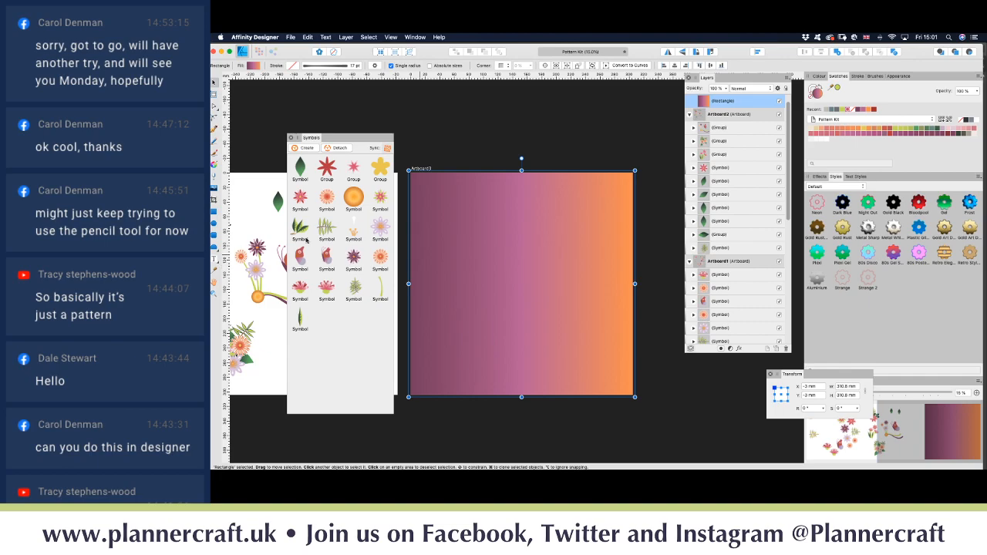
Step: Add Artboard4 and cover it with a rectangle filled light pink from the palette
click(214, 94)
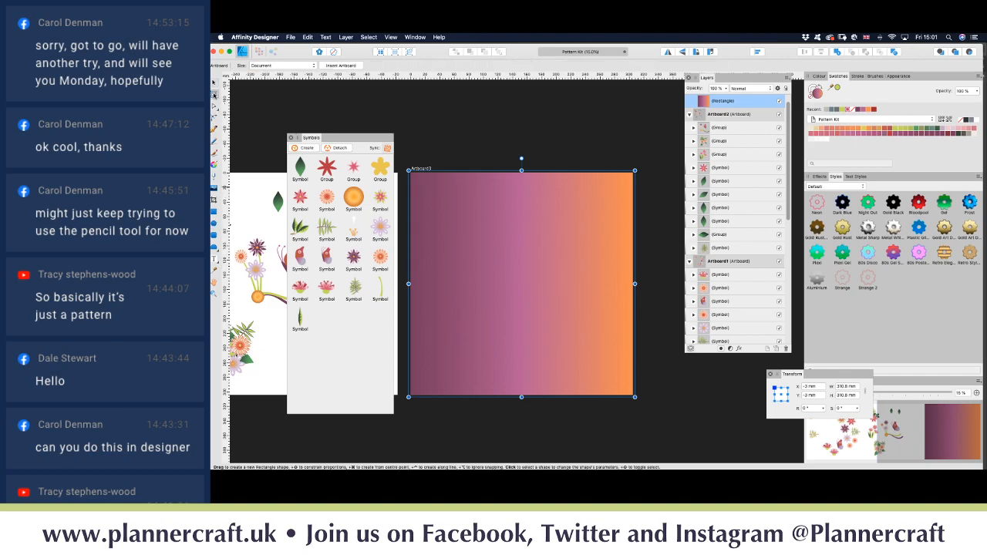
click(333, 64)
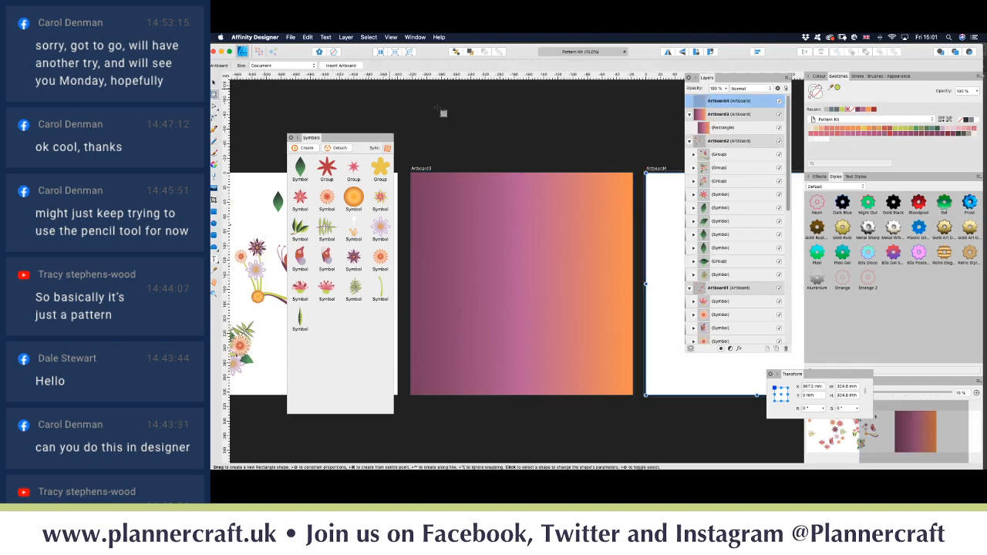
scroll(567, 200, right, 3)
click(558, 198)
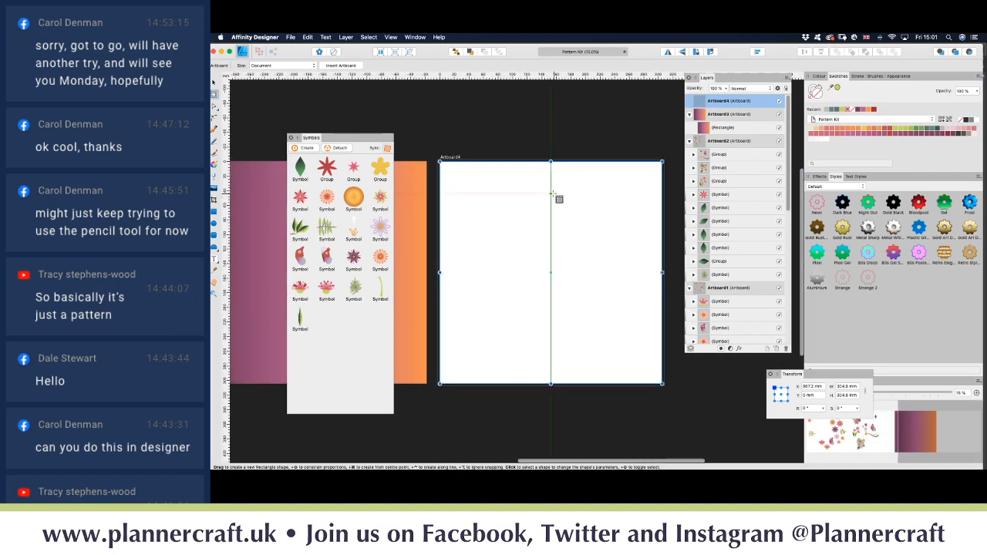
click(215, 218)
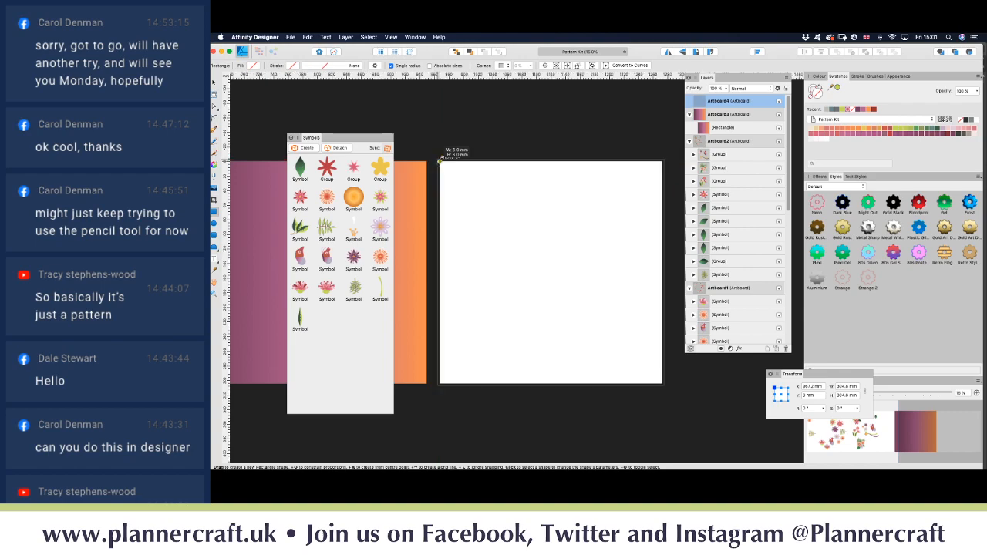
drag(440, 161, 664, 386)
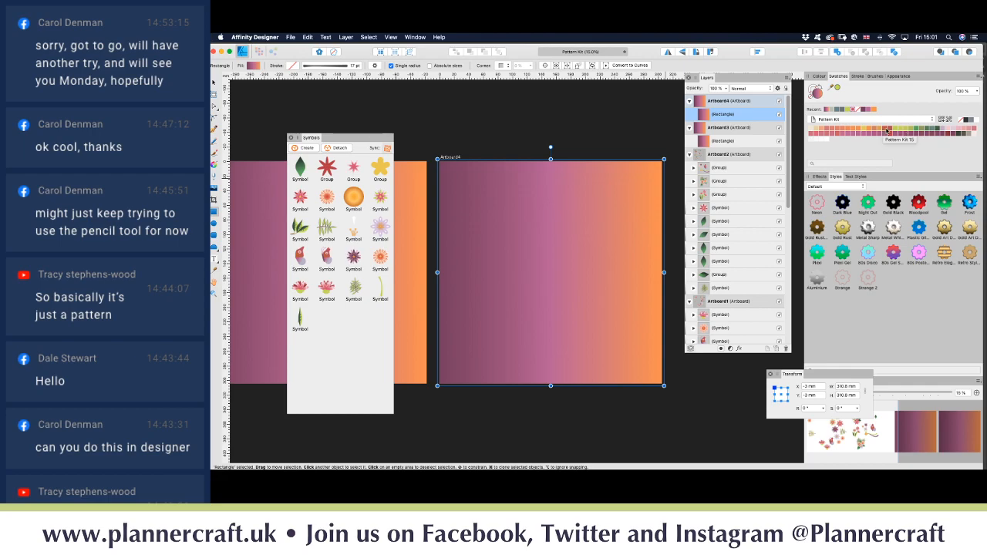
click(953, 131)
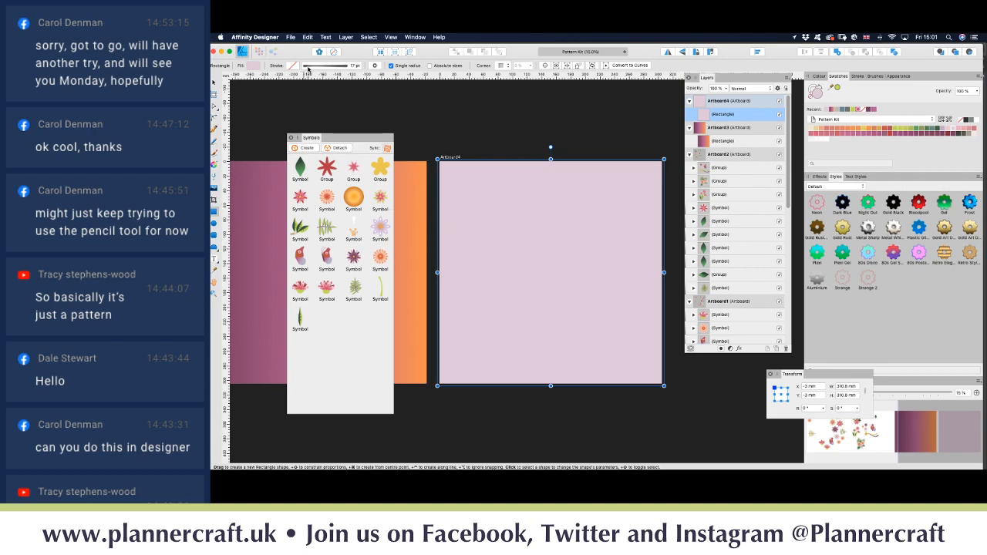
Step: Give the rectangle a radial gradient stretched to the corner, fading to dark mauve
click(214, 171)
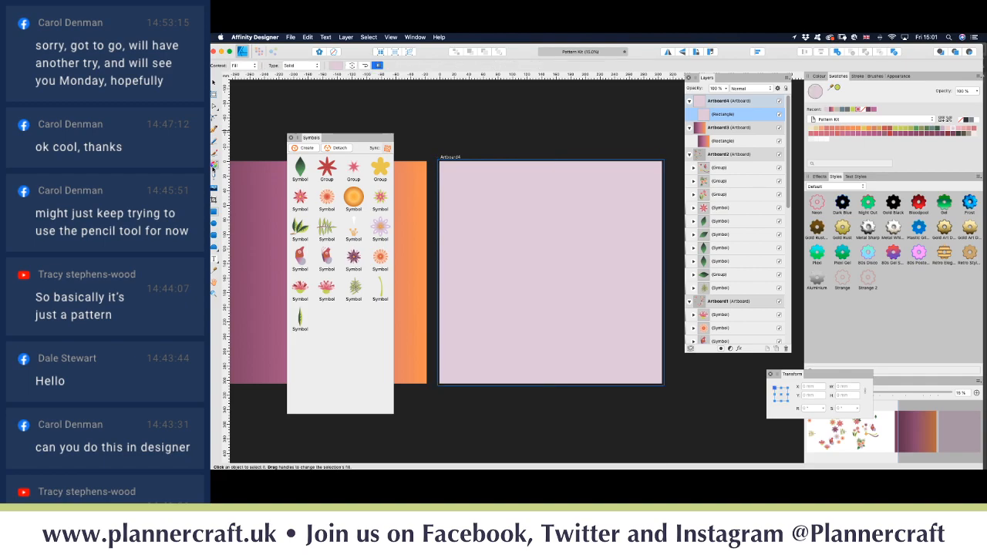
click(303, 67)
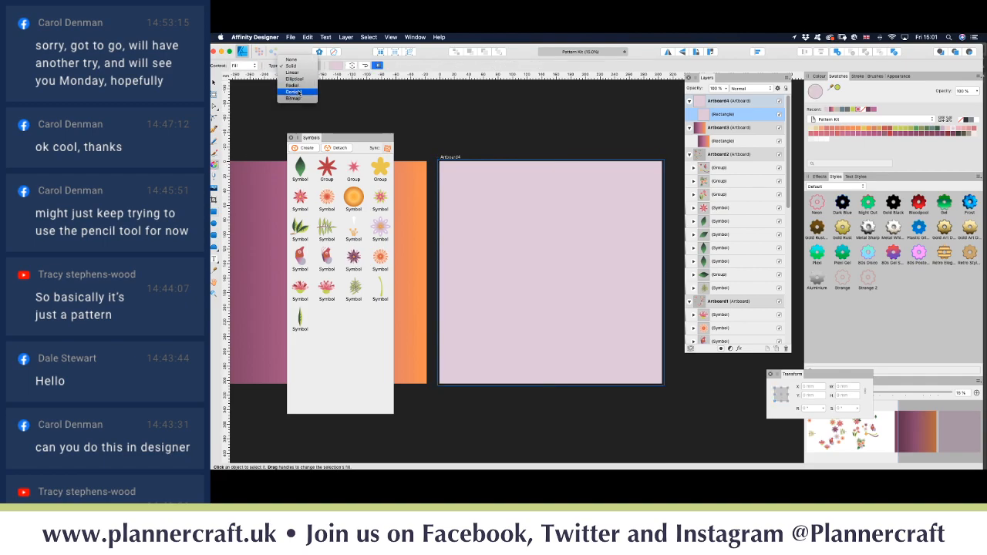
click(299, 87)
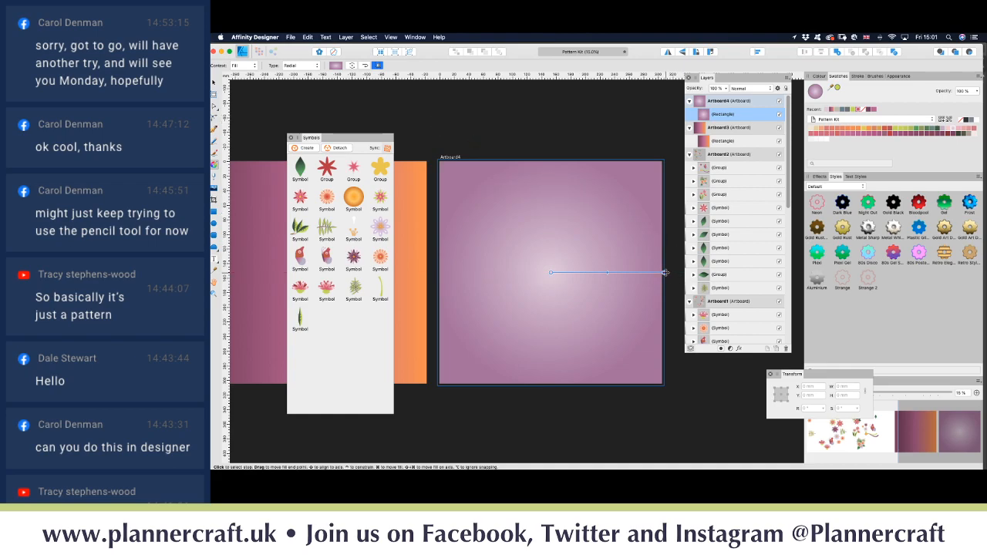
drag(664, 272, 664, 159)
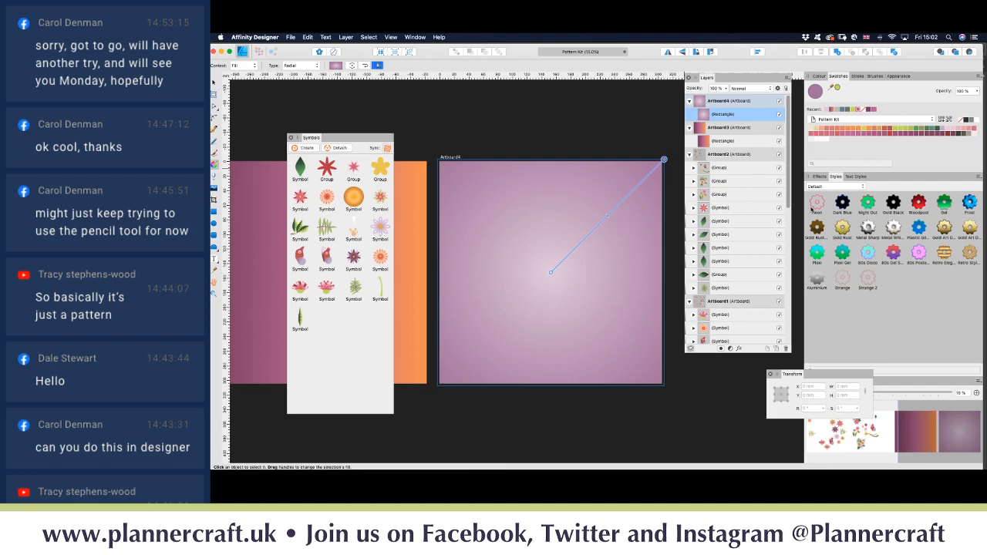
click(870, 109)
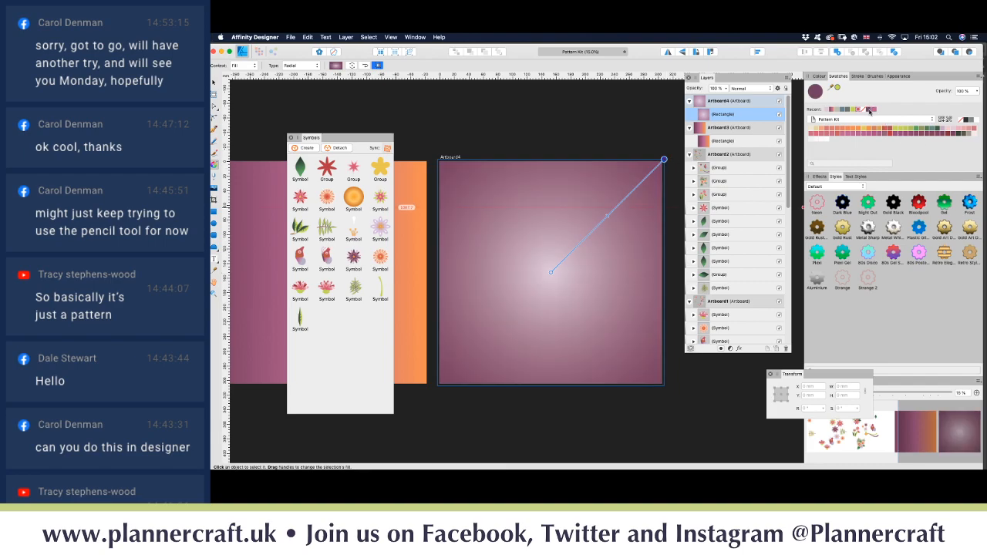
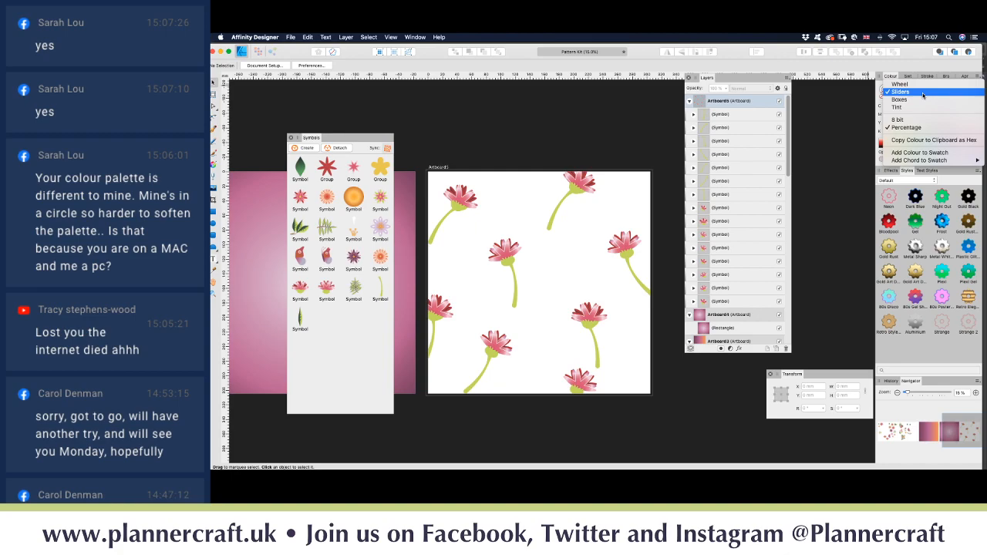
Step: Switch the Colour panel from sliders to the wheel and back to sliders
click(923, 92)
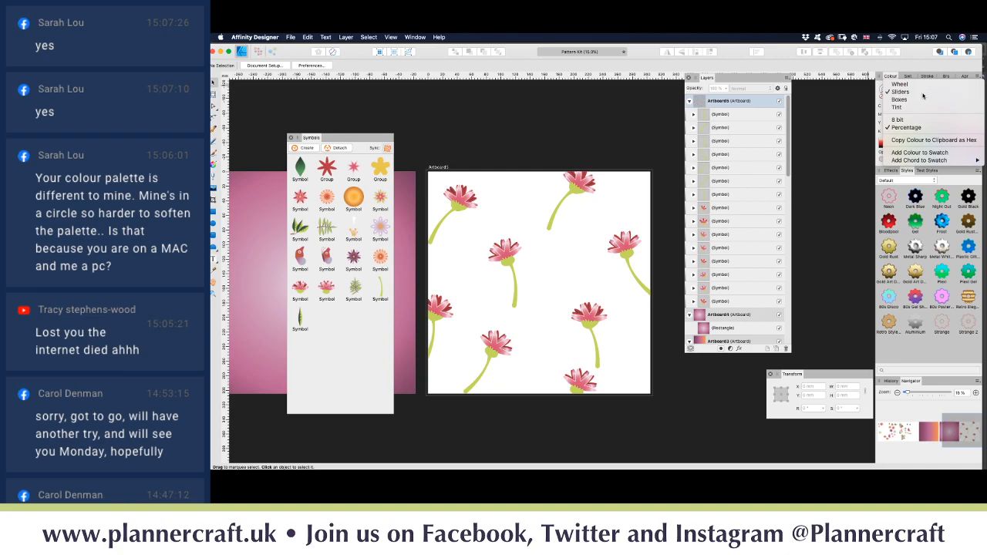
click(979, 78)
click(979, 78)
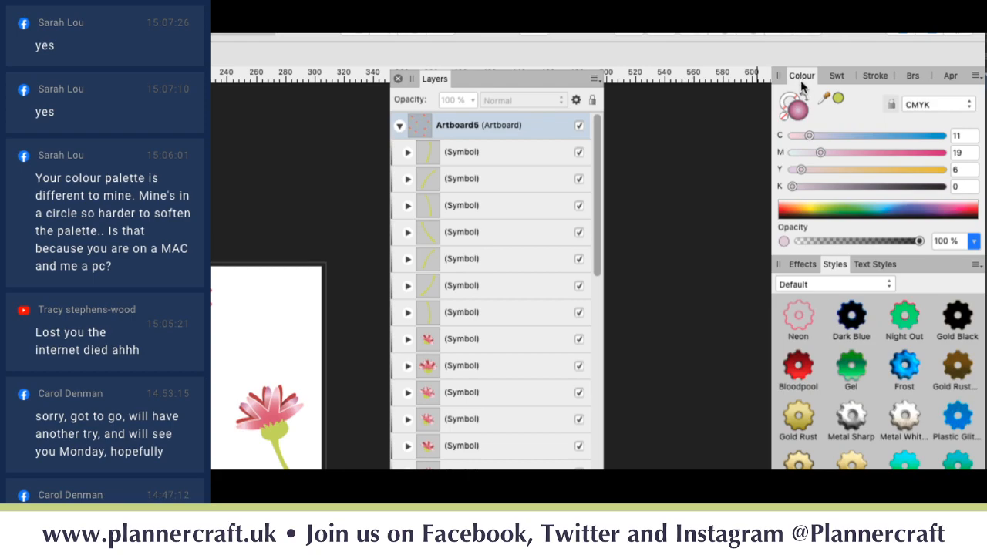
click(971, 77)
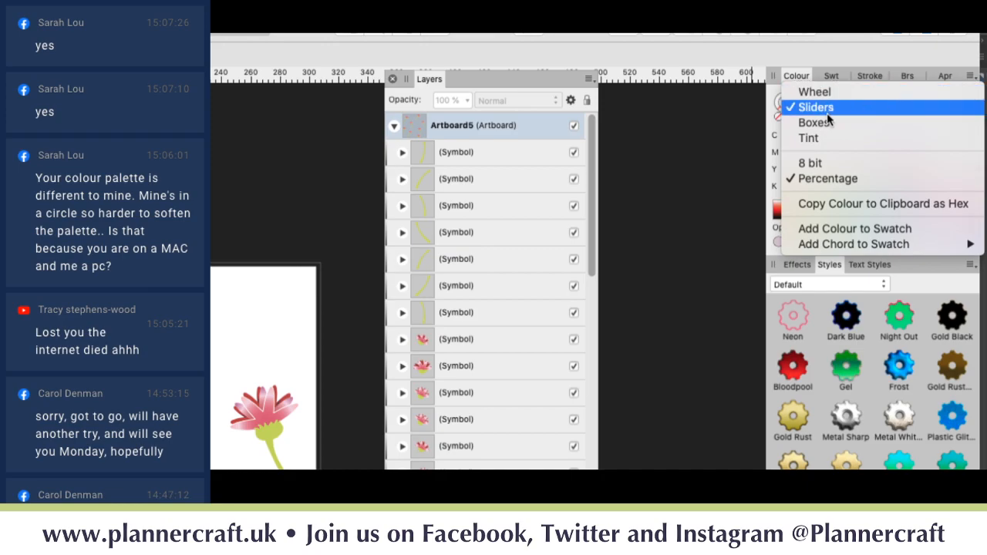
click(814, 93)
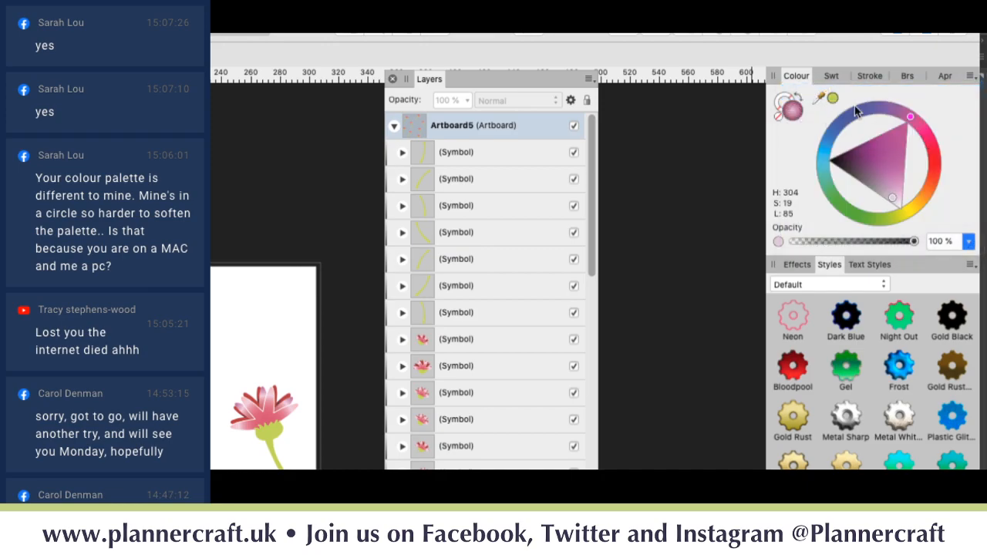
click(970, 77)
click(954, 107)
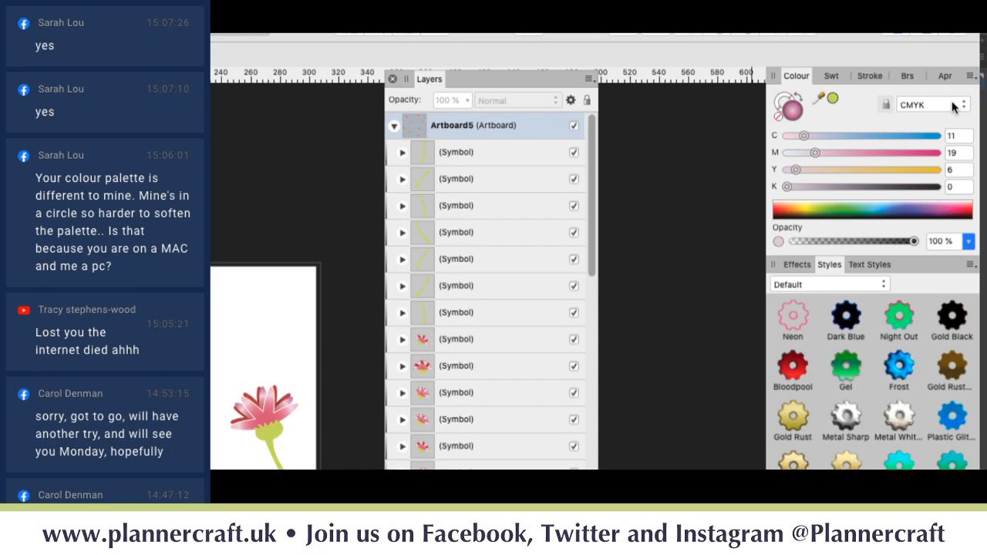
Step: Show the Pattern Kit swatches and check the palette menu's Create Palette From Document option
click(831, 76)
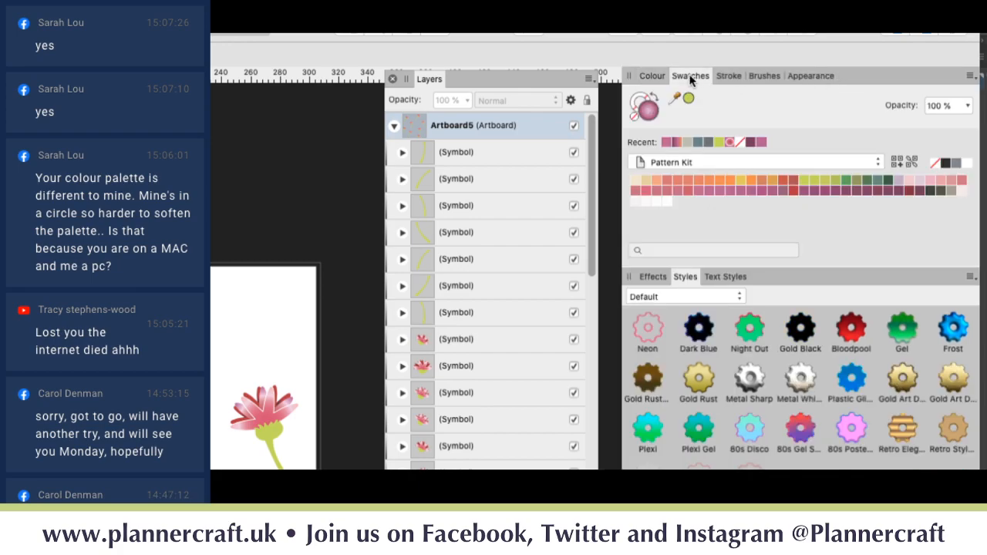
click(970, 77)
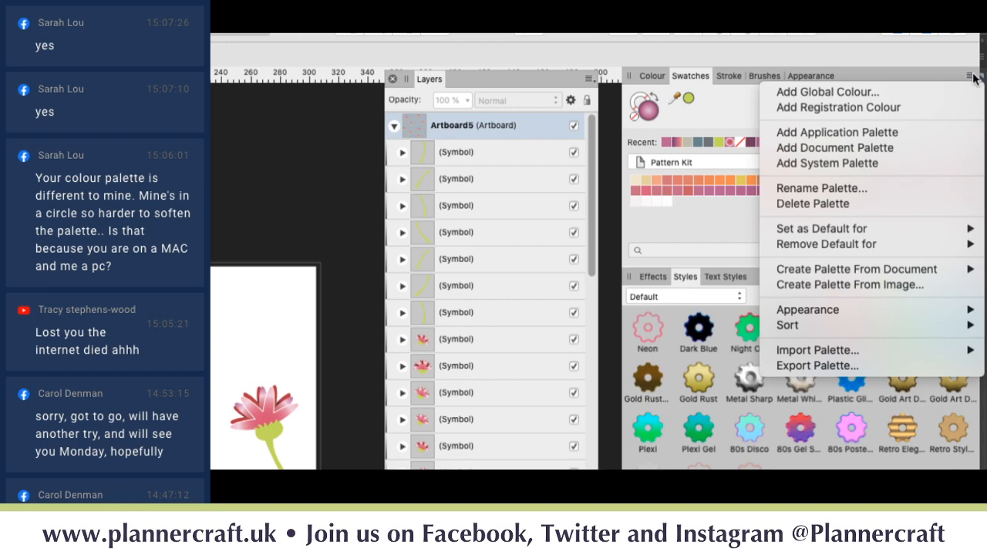
mouse_move(837, 274)
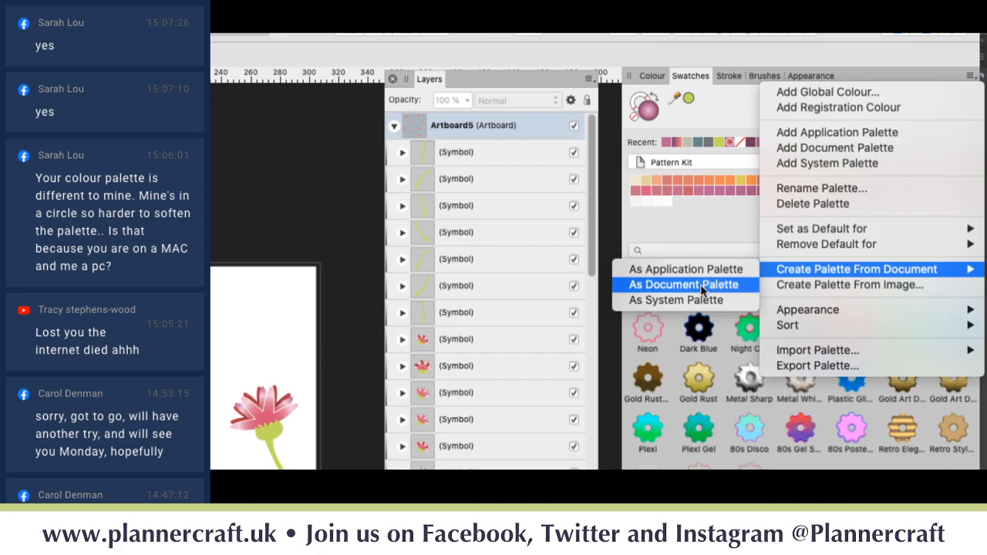
click(702, 228)
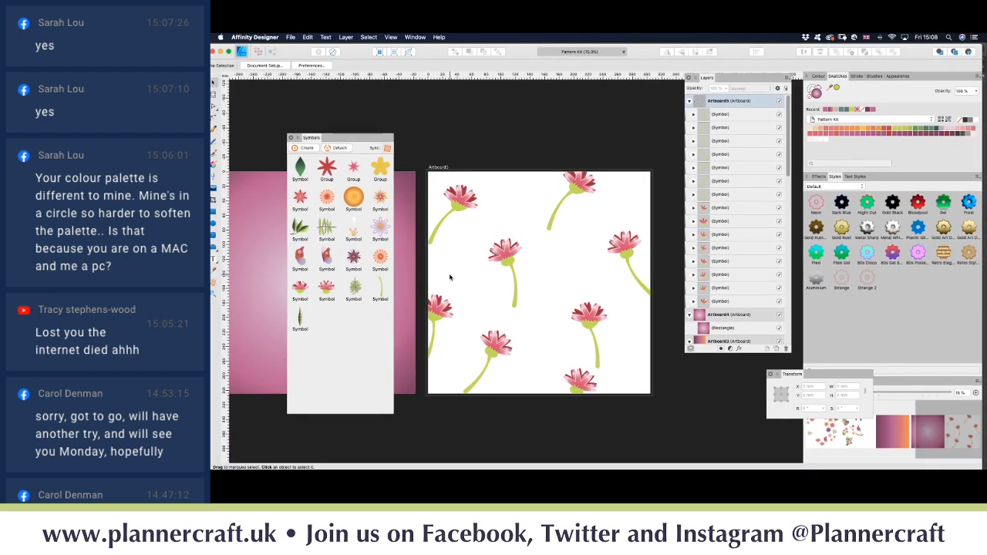
Step: Add a new blank Artboard6 and drop a flower symbol instance onto it
scroll(463, 281, down, 2)
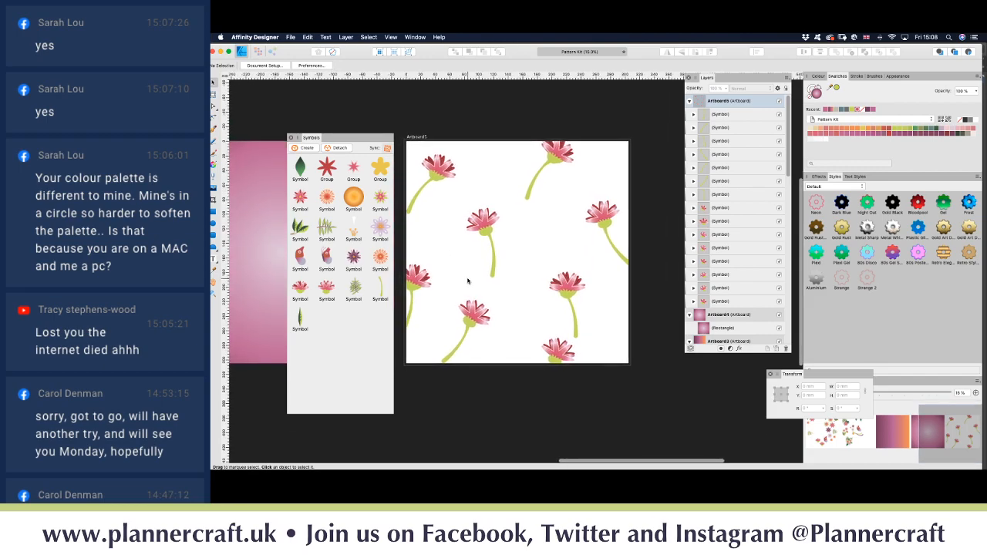
scroll(468, 281, right, 3)
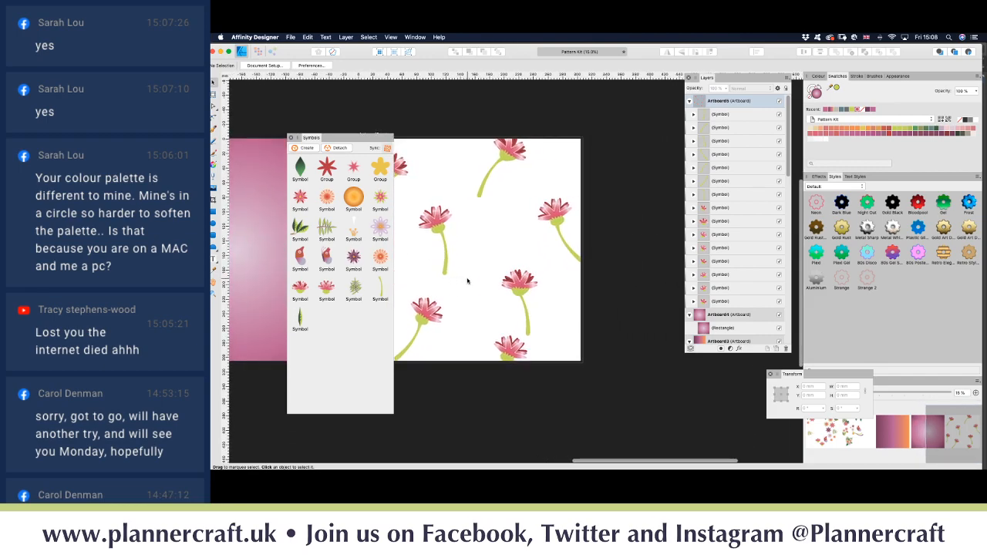
scroll(467, 280, right, 5)
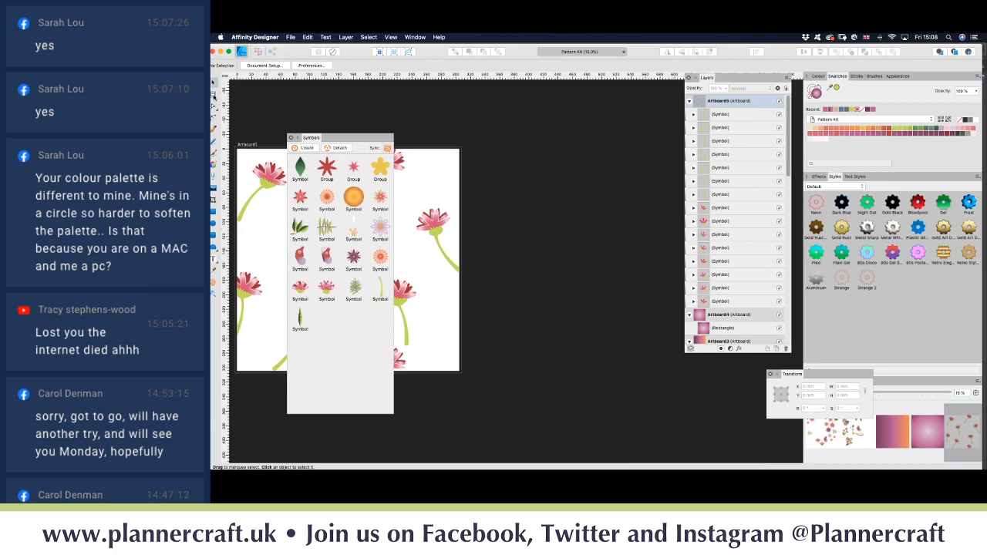
click(215, 96)
click(339, 66)
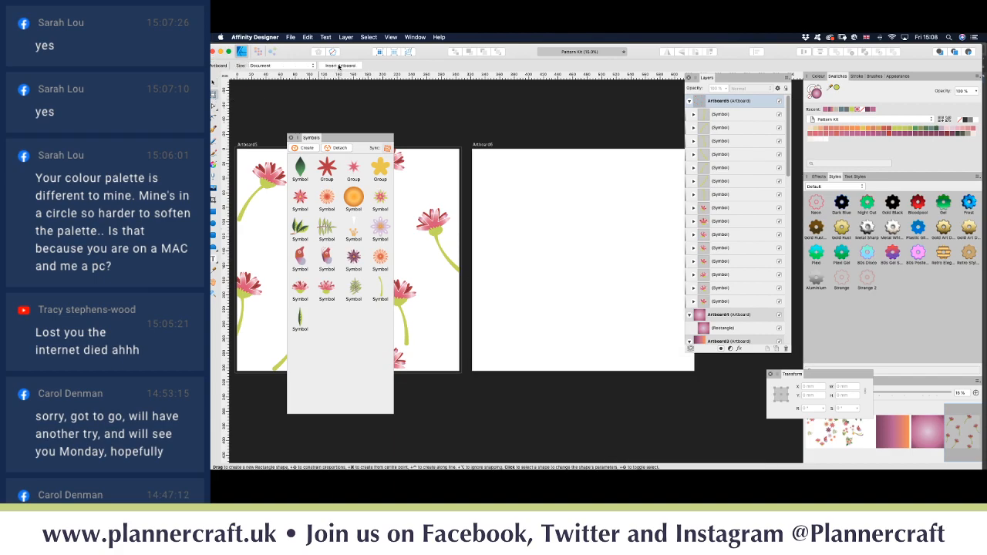
scroll(507, 190, right, 2)
scroll(508, 191, right, 1)
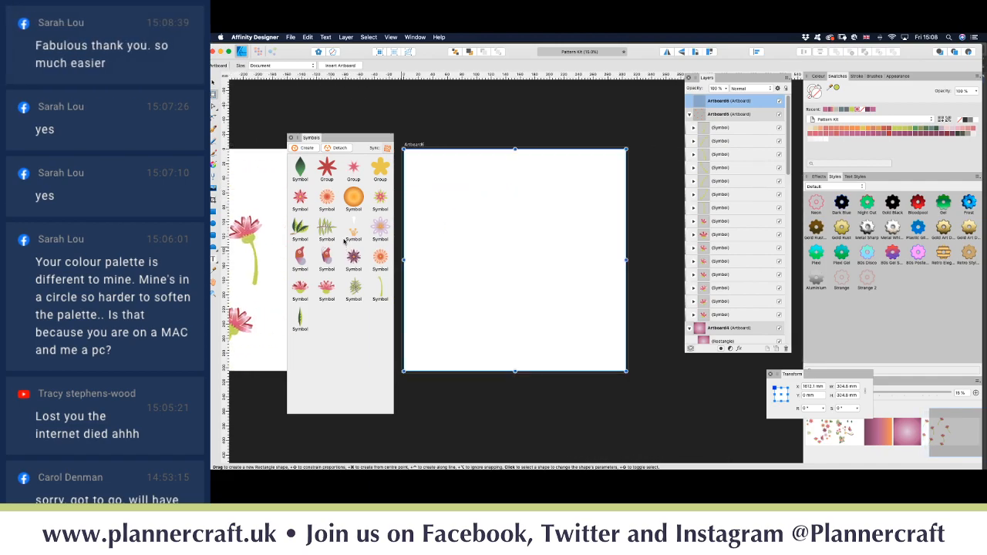
key(v)
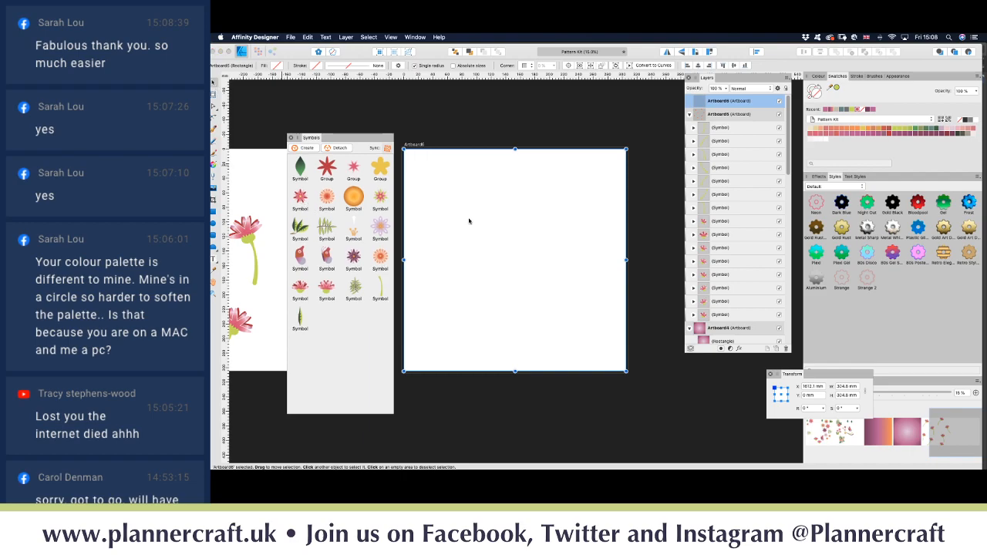
drag(380, 199, 415, 165)
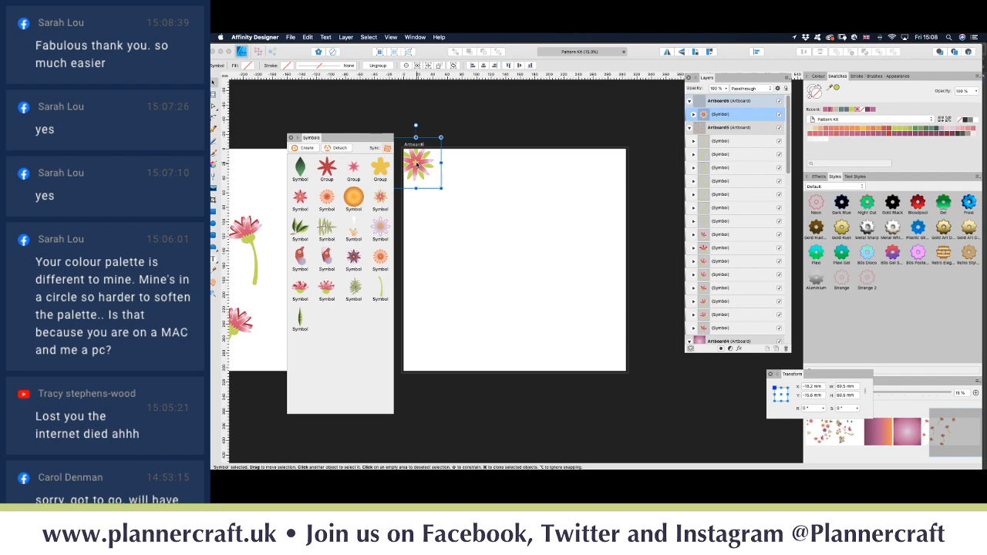
Step: Remove the flower, draw a light cream square at Artboard6's top-left, and save it as a symbol
key(super+z)
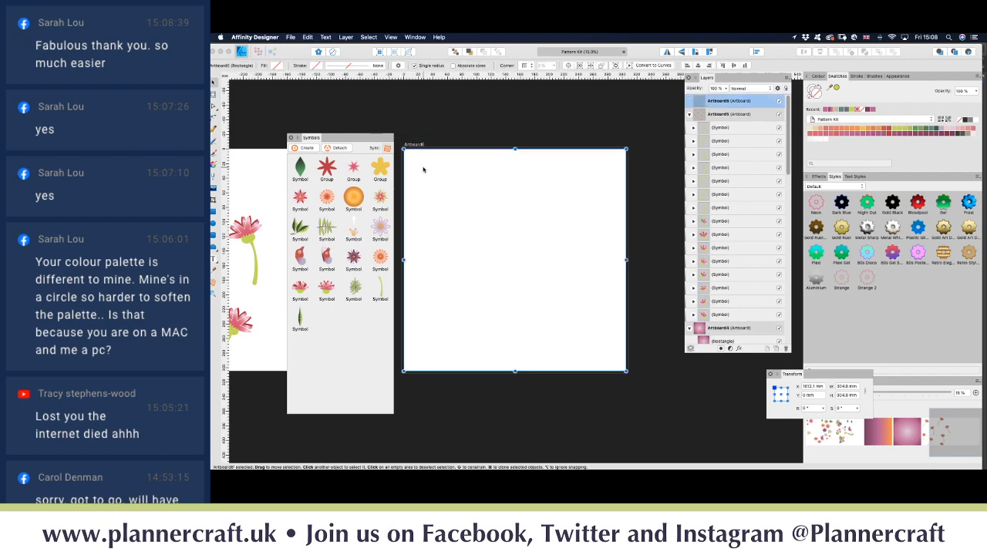
click(477, 119)
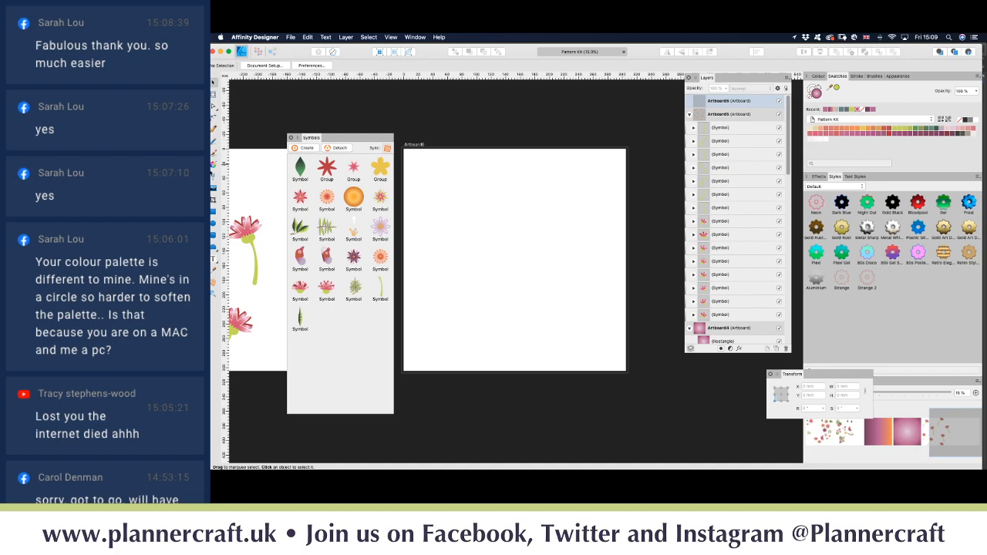
click(214, 212)
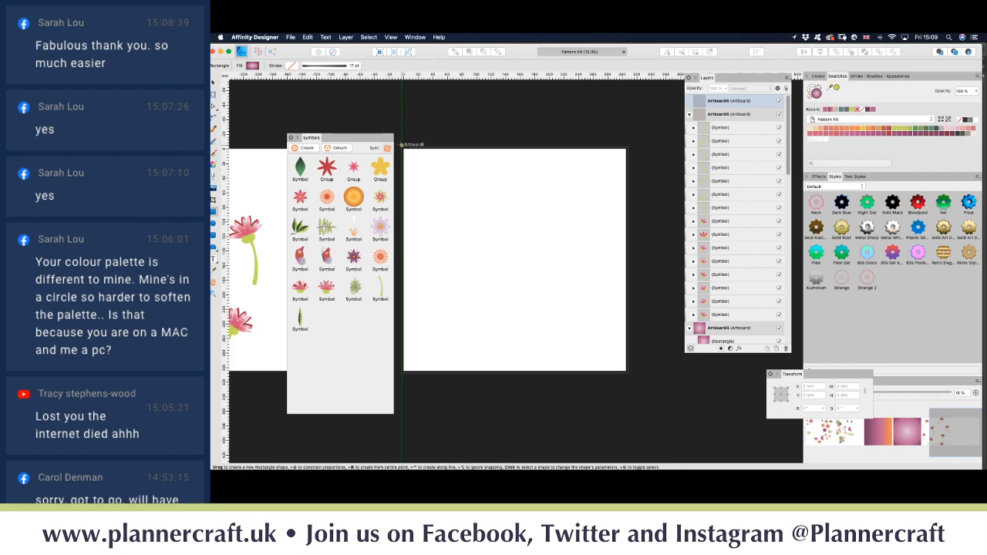
drag(404, 149, 454, 197)
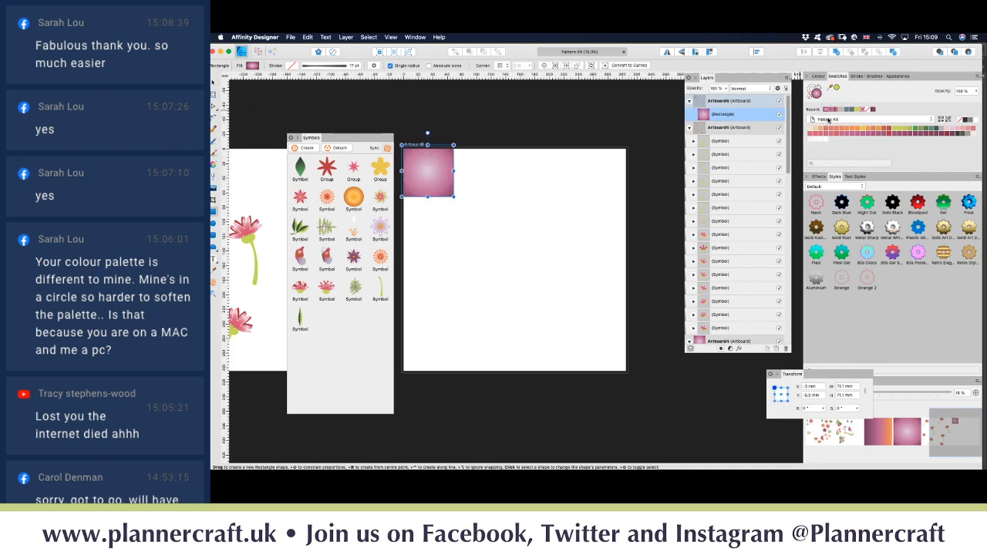
click(842, 111)
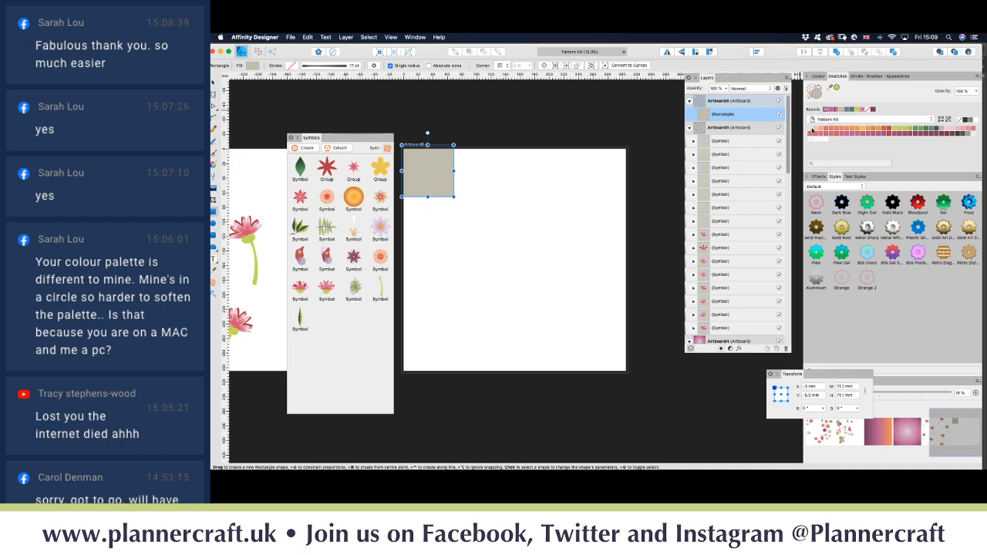
click(811, 130)
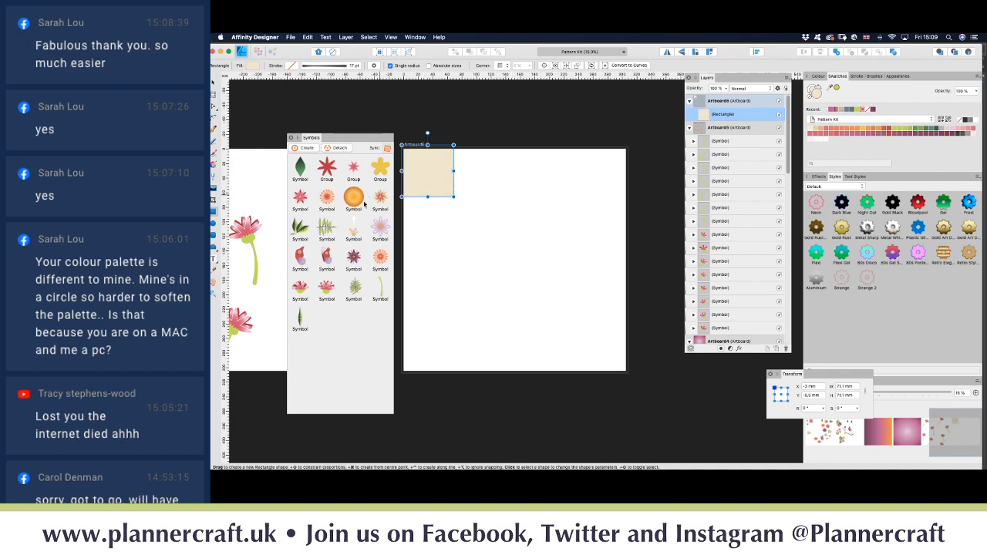
click(305, 149)
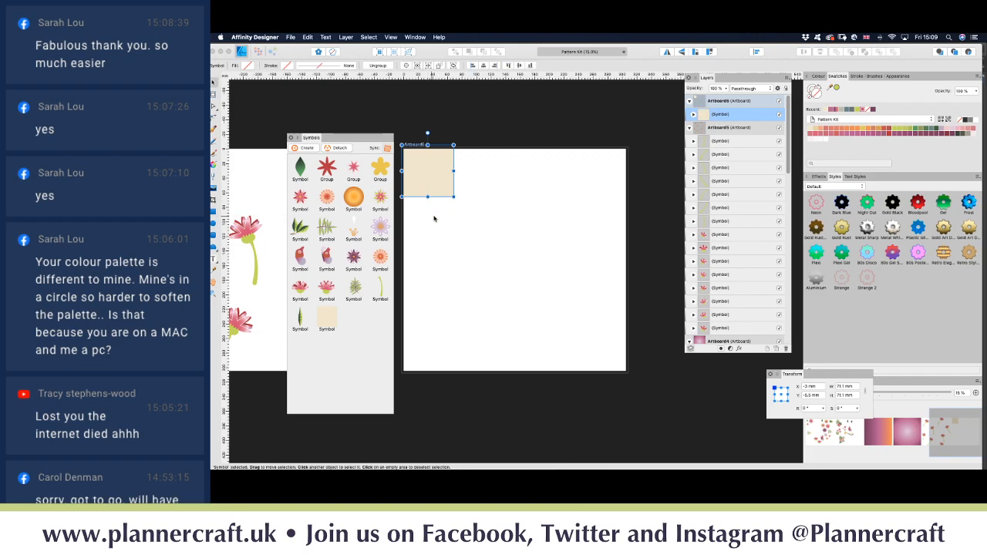
Step: Place copies of the cream square symbol beside and below it to build the tile grid
alt+drag(433, 181, 532, 224)
super+drag(532, 225, 426, 342)
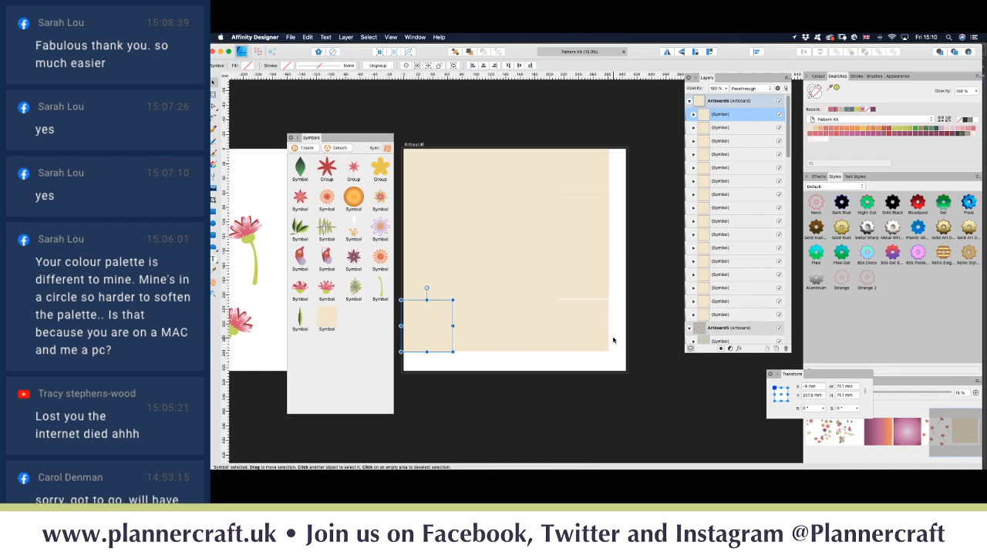
Step: Give the symbol's rectangle a pink outline with an even pressure curve and 0.8 pt width
click(734, 118)
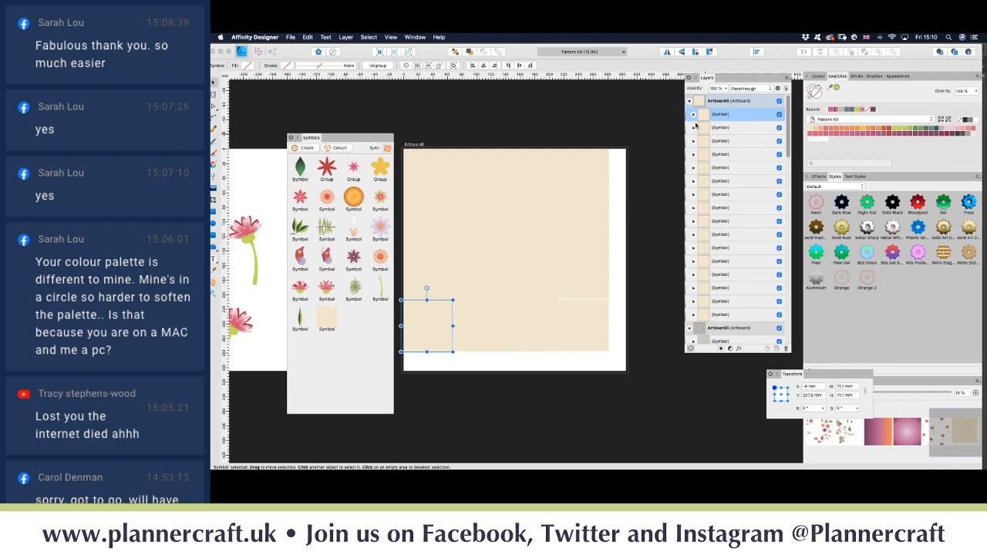
click(695, 114)
click(737, 129)
click(814, 91)
click(833, 110)
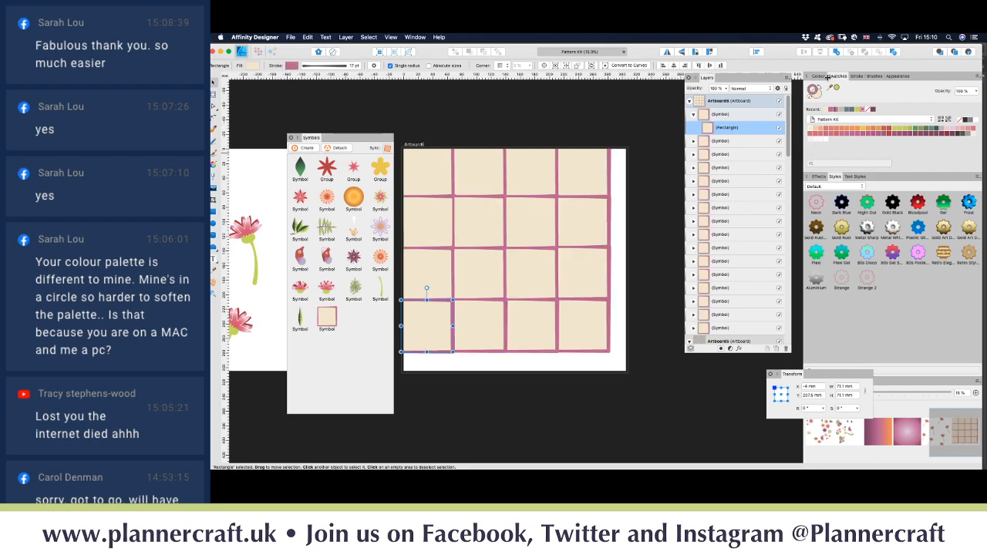
click(857, 77)
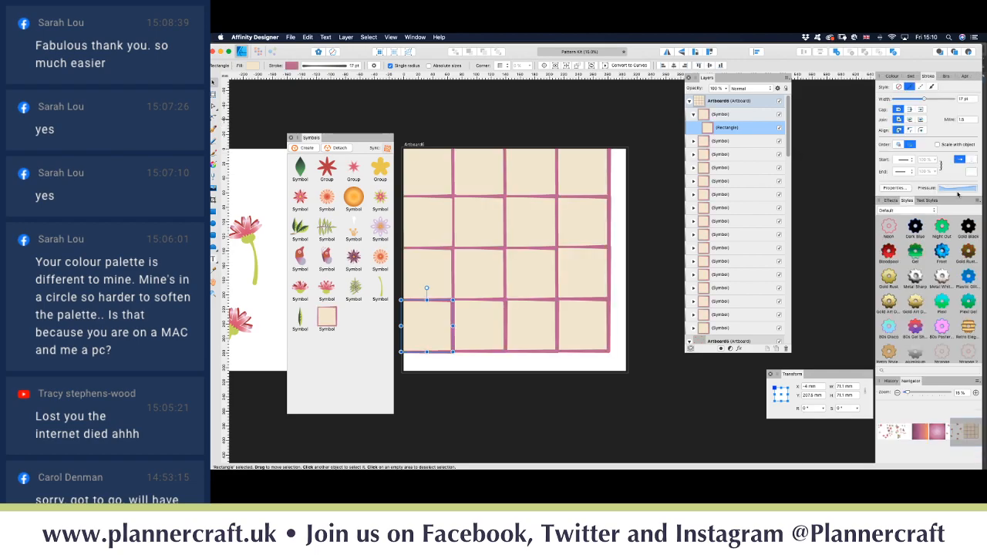
click(958, 189)
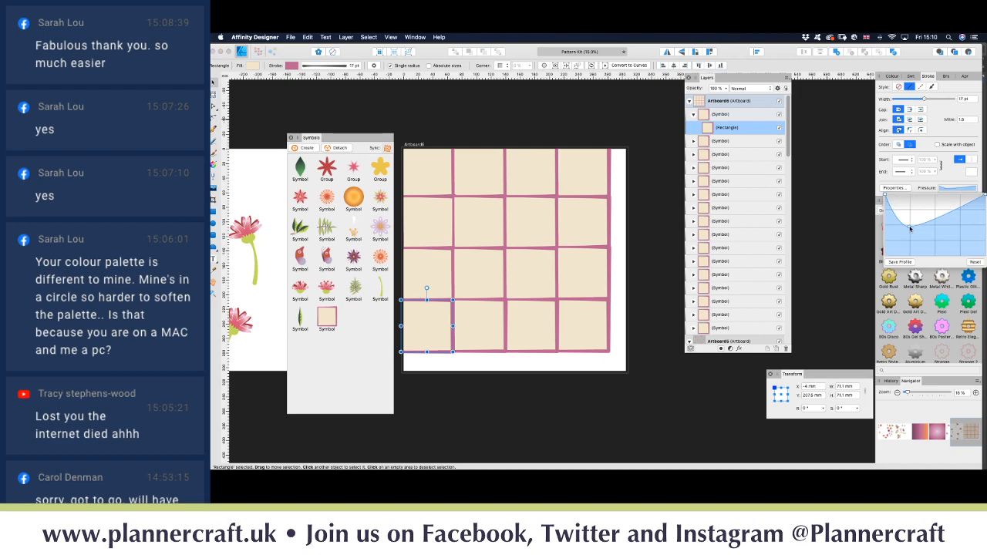
drag(910, 228, 922, 197)
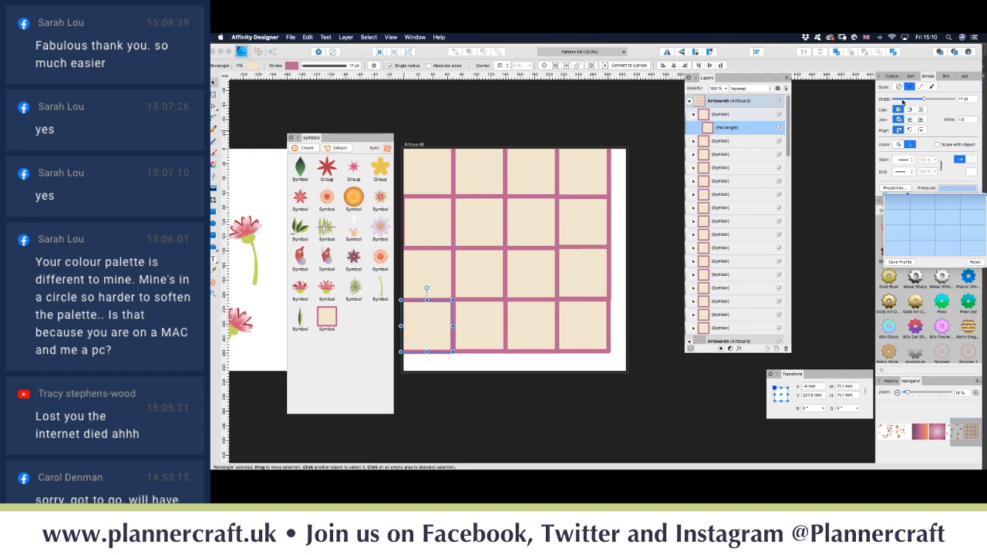
click(902, 101)
drag(903, 101, 906, 102)
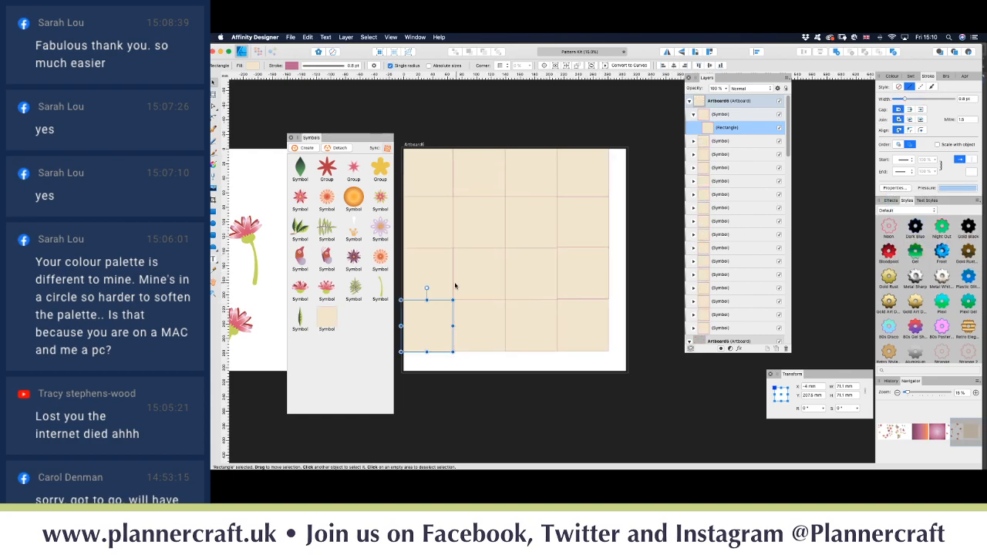
Step: Select the four tiles in the second row from the bottom
click(452, 287)
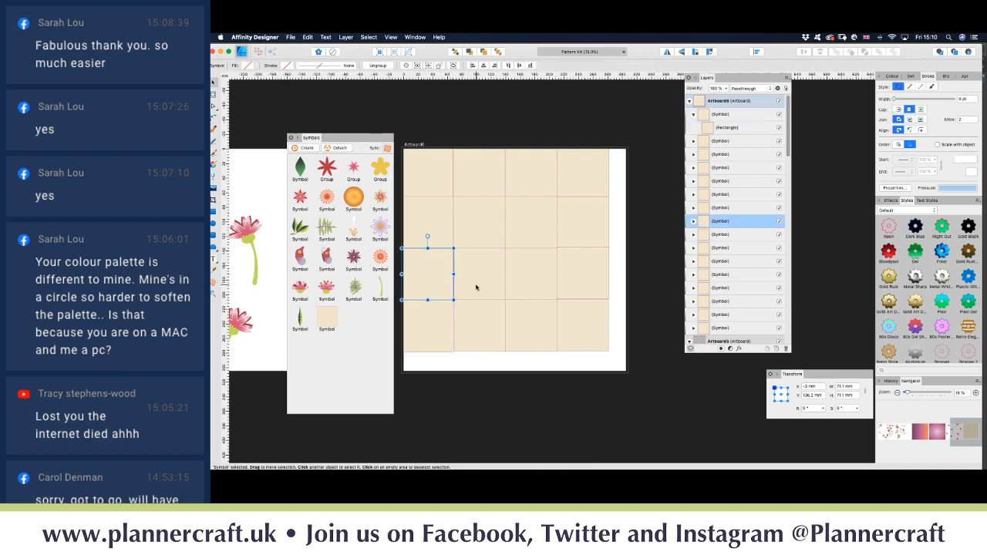
shift+click(476, 287)
shift+click(532, 277)
shift+click(580, 277)
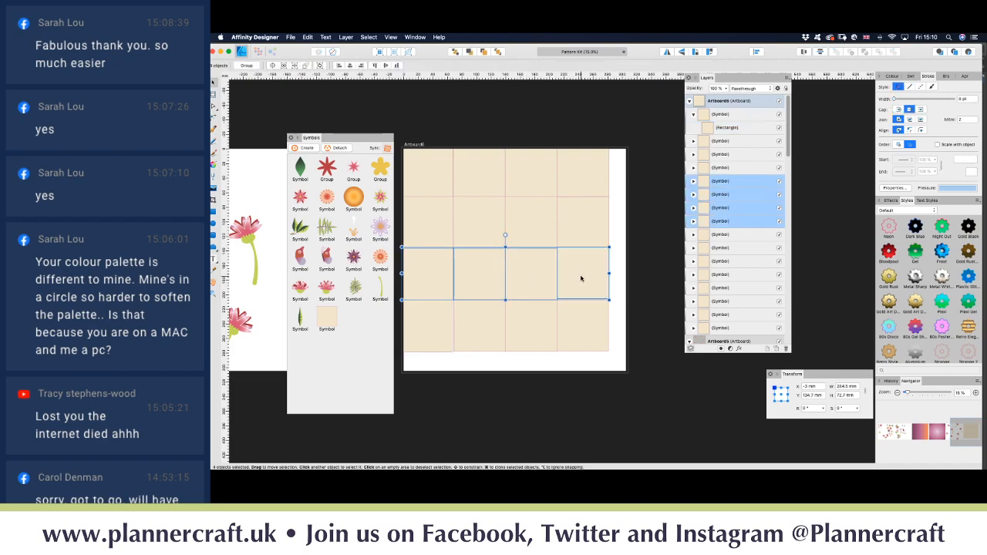
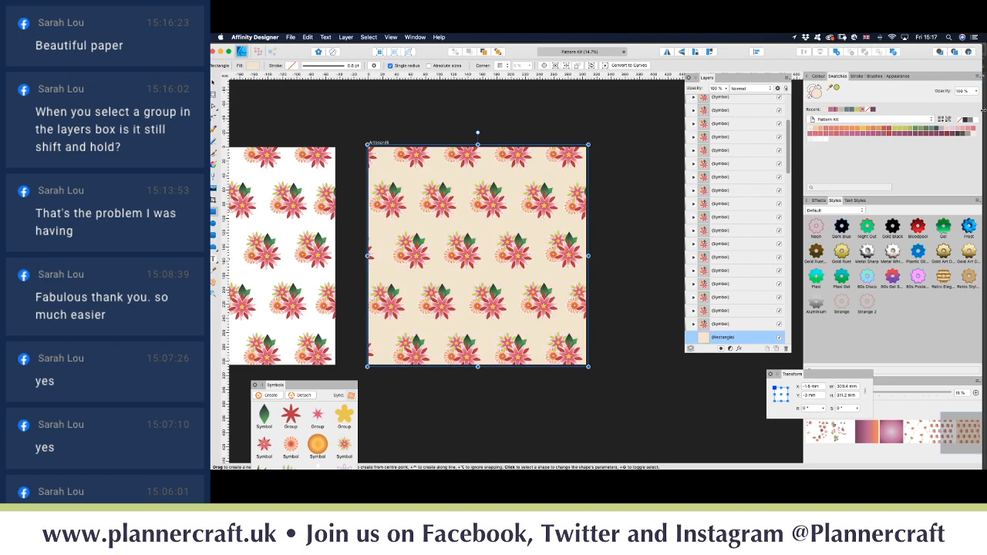
Step: Try orange, green and salmon Pattern Kit swatches on the background, ending on pale pink
click(947, 130)
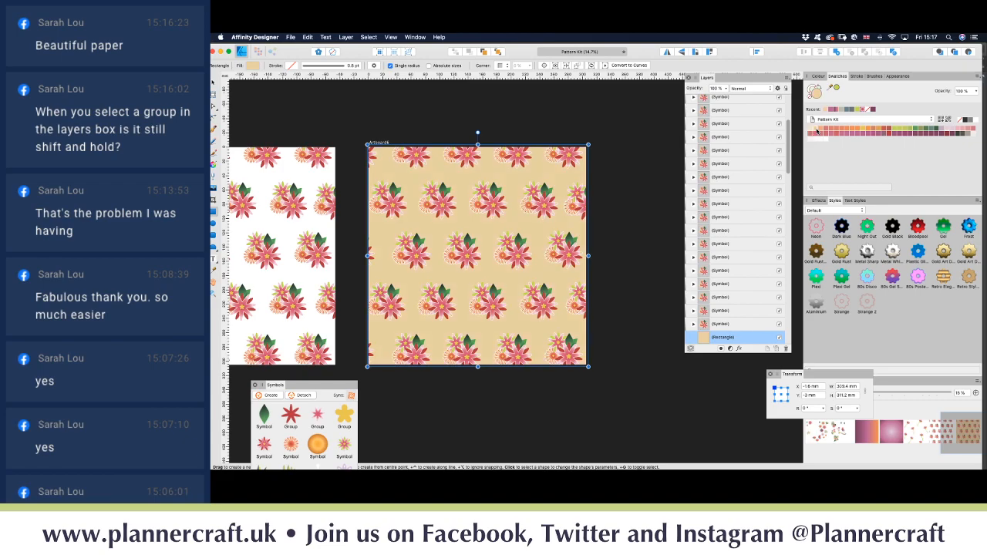
click(880, 129)
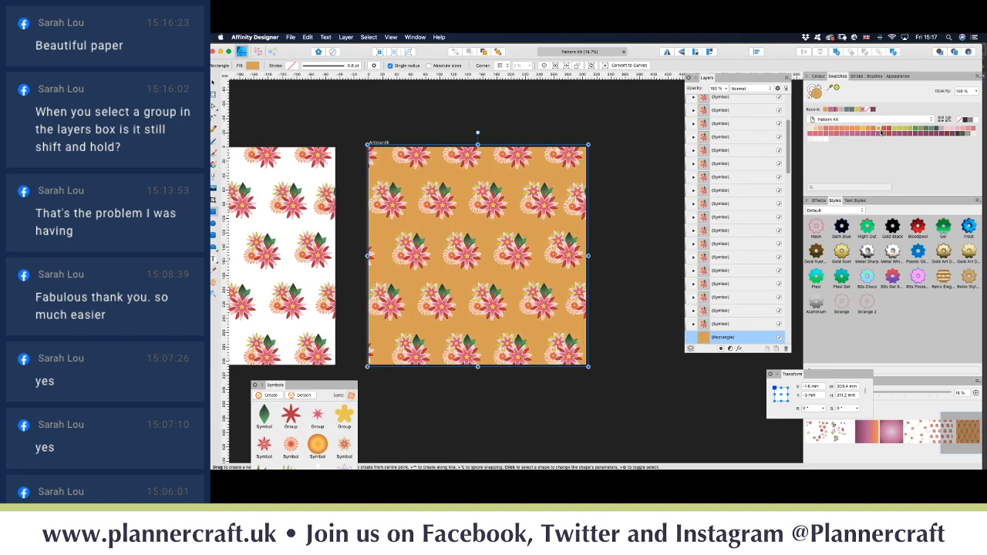
click(906, 131)
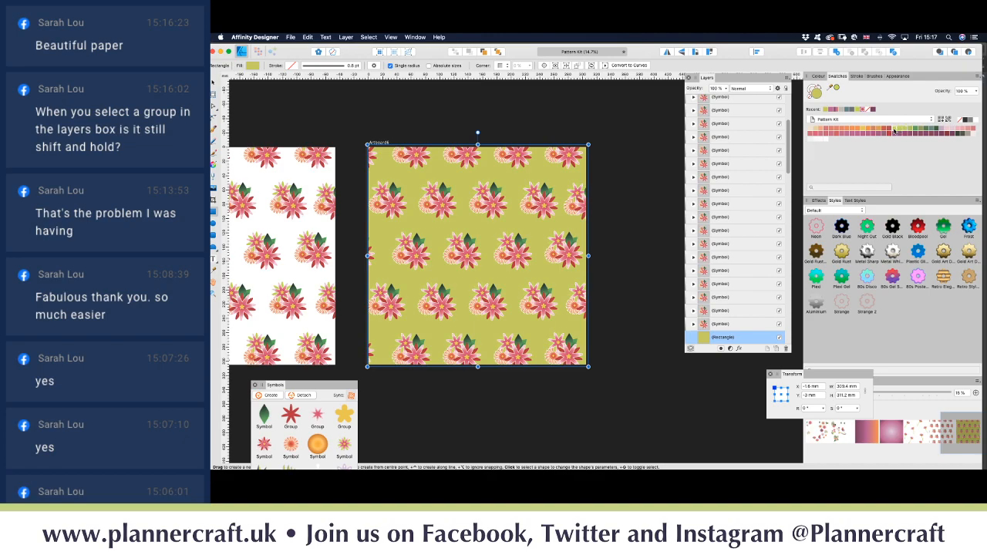
click(918, 130)
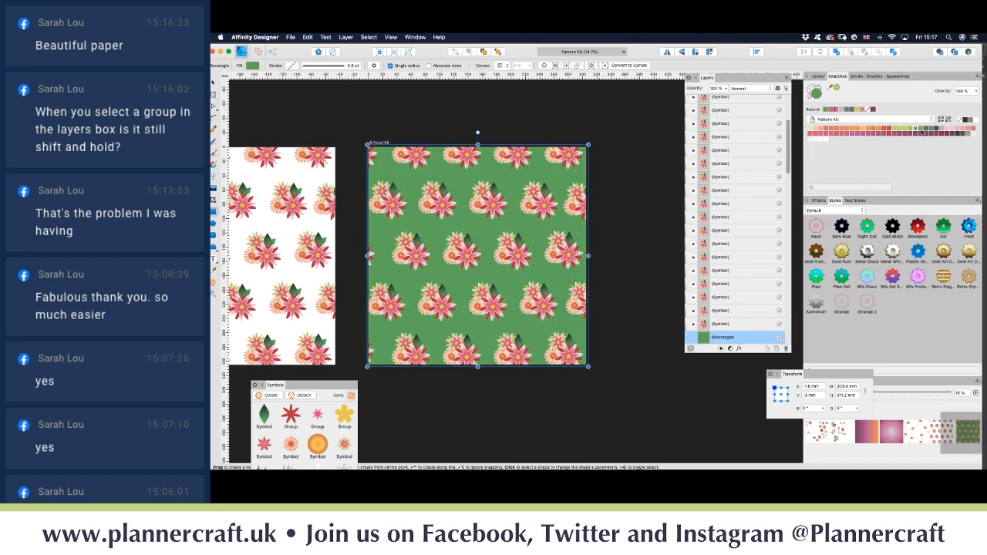
click(930, 131)
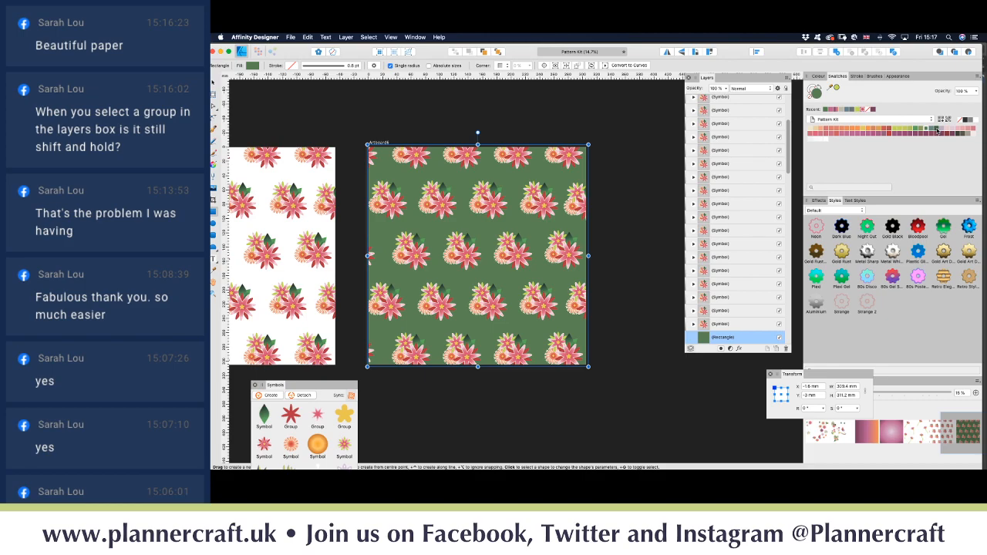
click(938, 132)
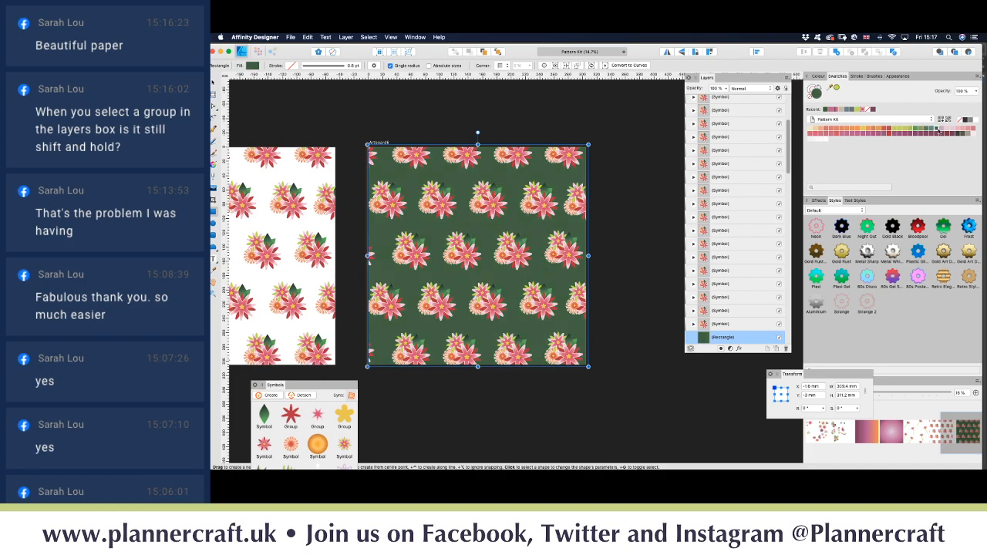
click(963, 129)
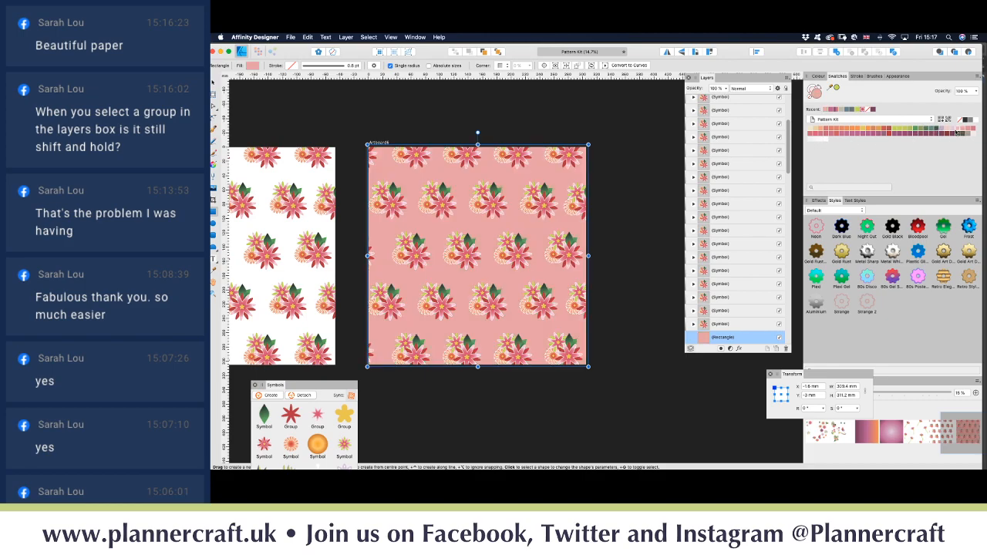
click(957, 133)
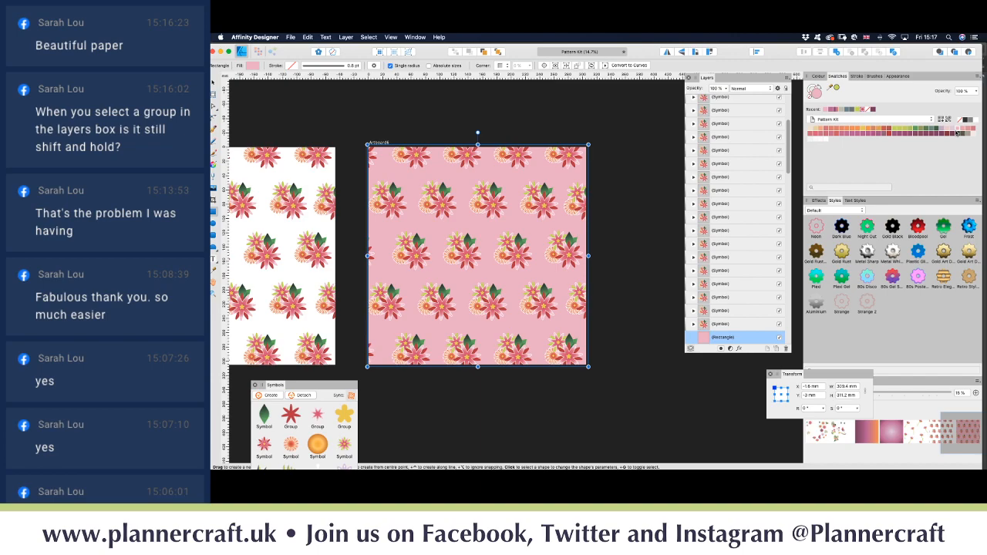
click(948, 131)
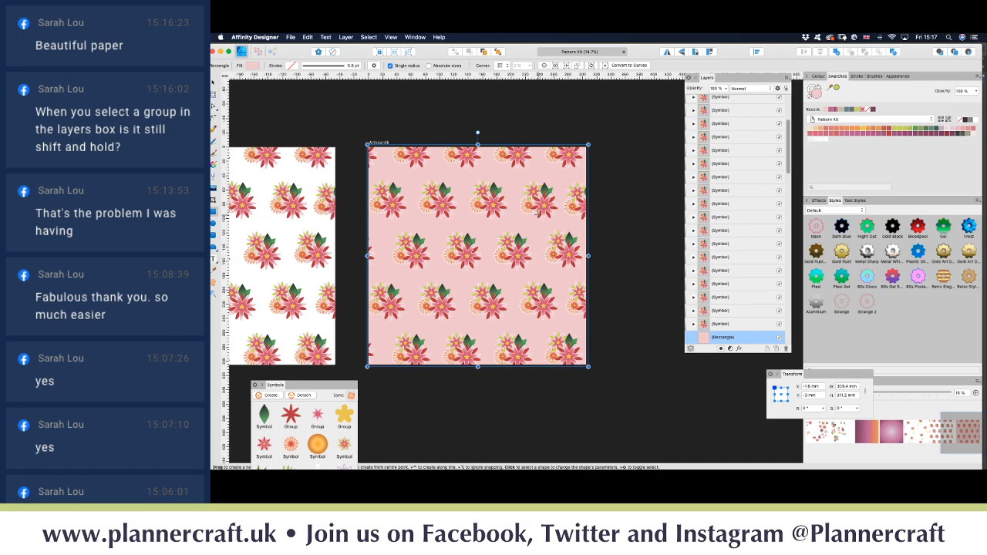
scroll(575, 208, right, 5)
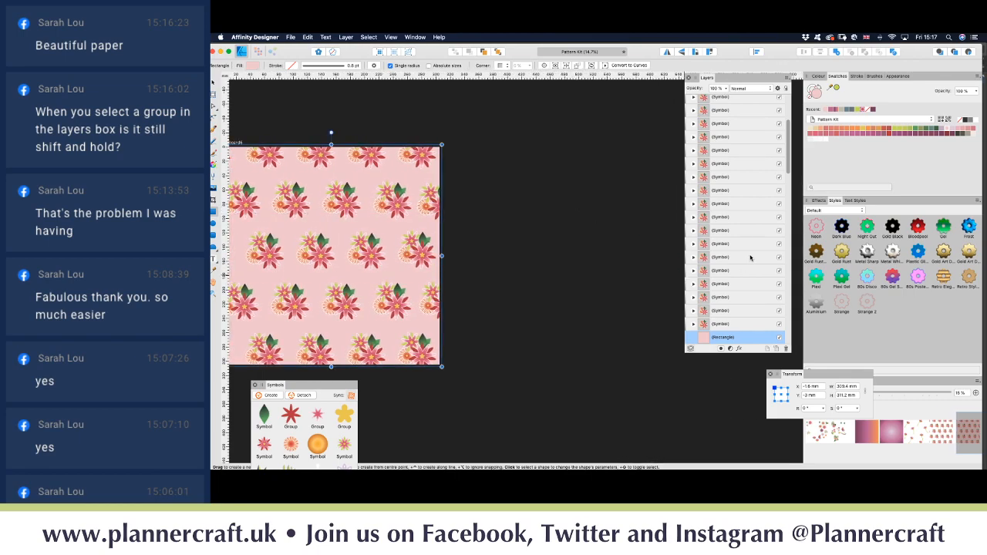
Step: Collapse the artboard in Layers and select the whole pale pink flower artboard with the Move tool
scroll(738, 253, up, 10)
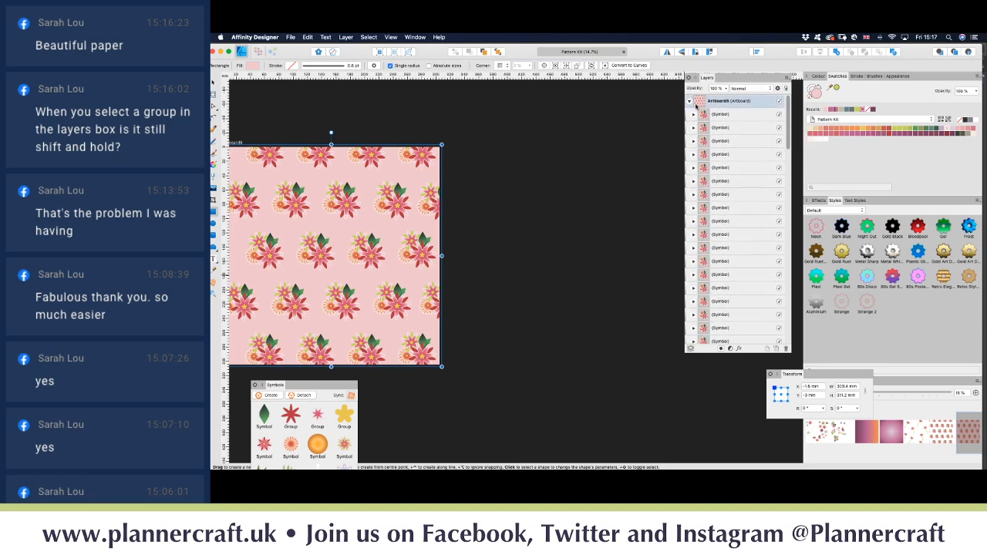
click(689, 102)
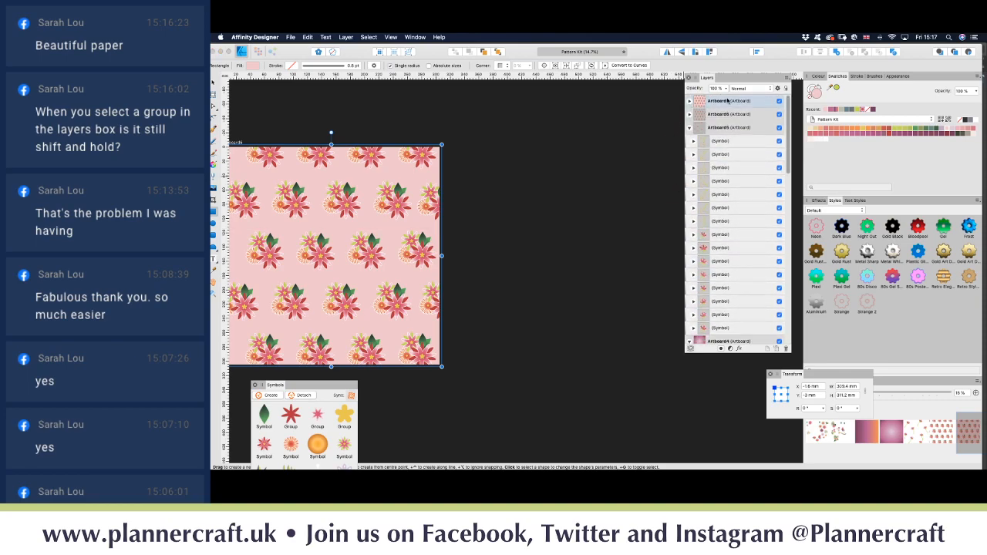
click(727, 100)
scroll(524, 209, left, 5)
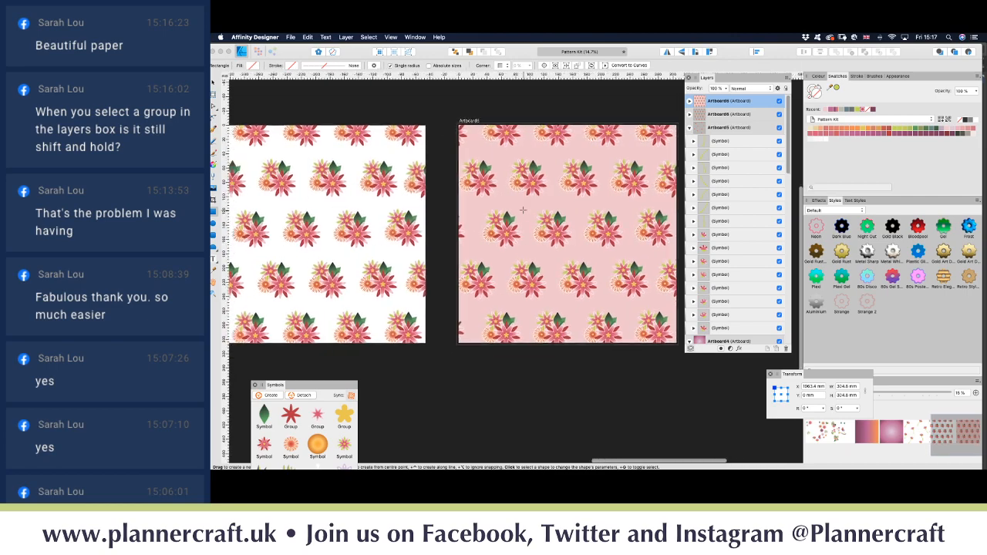
scroll(523, 209, left, 10)
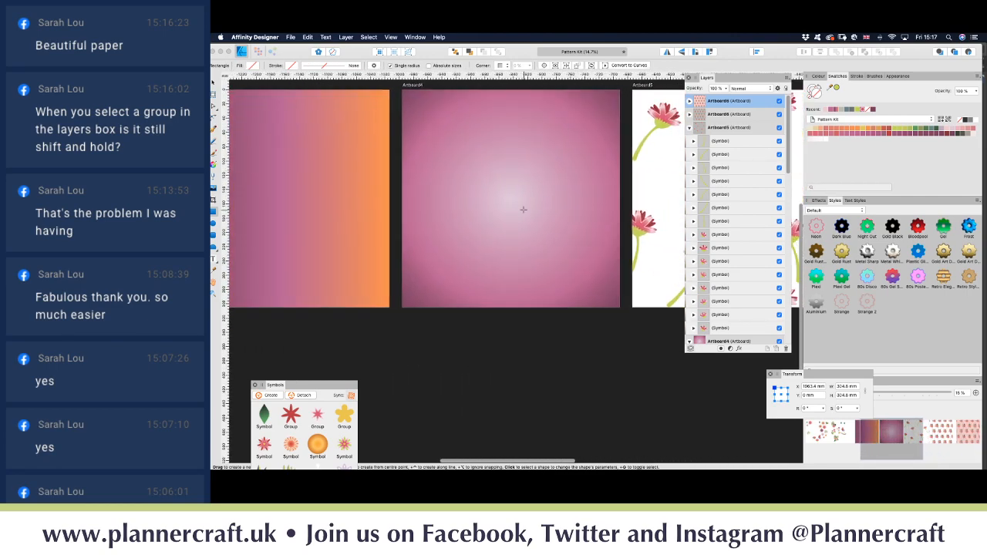
scroll(523, 209, right, 10)
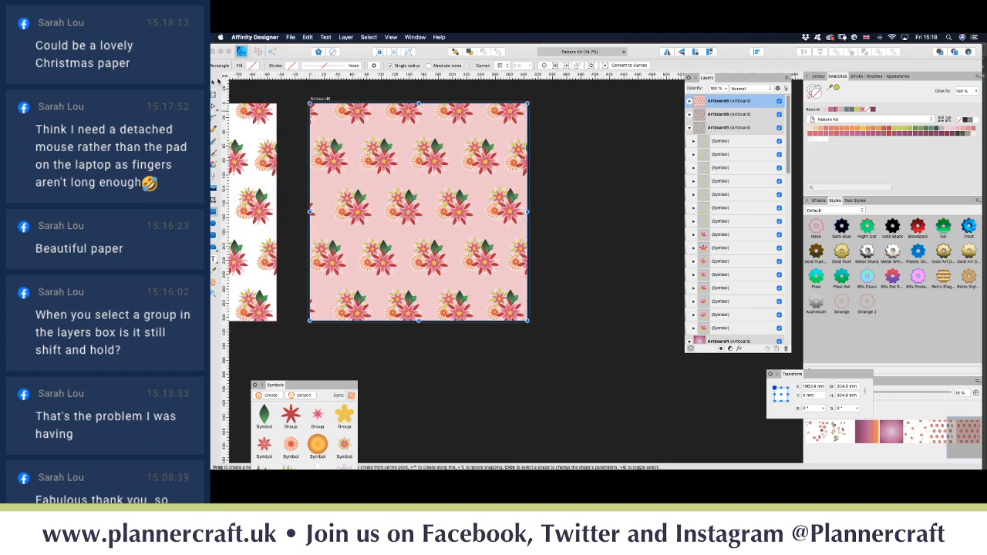
click(215, 82)
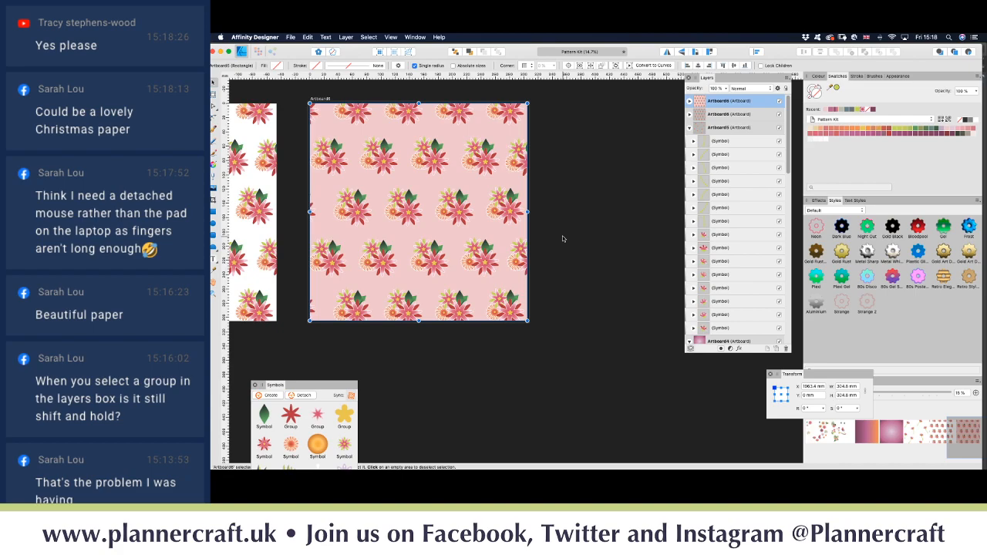
Step: Duplicate the flower artboard with Cmd+J, drag the copy to the right, and select its Rectangle
key(super+j)
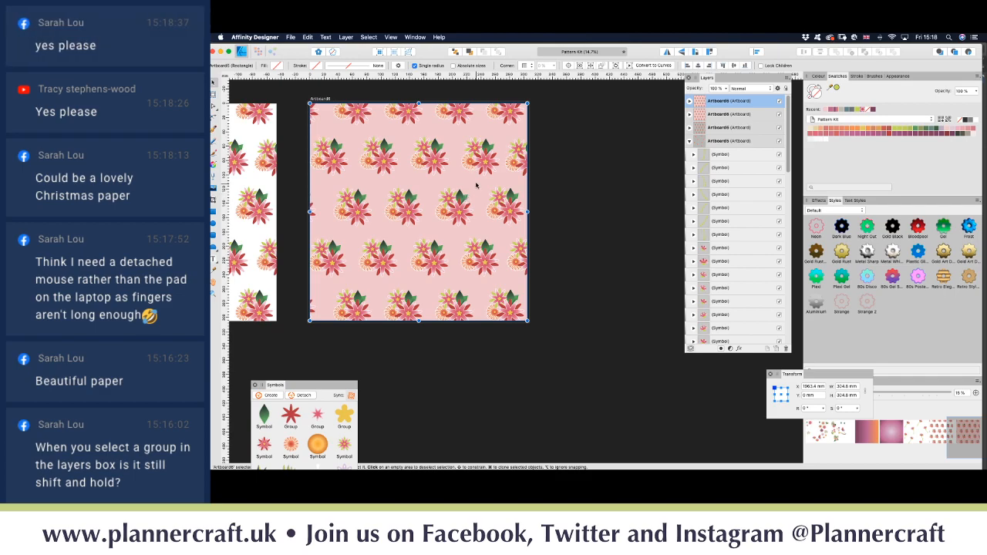
drag(465, 201, 714, 184)
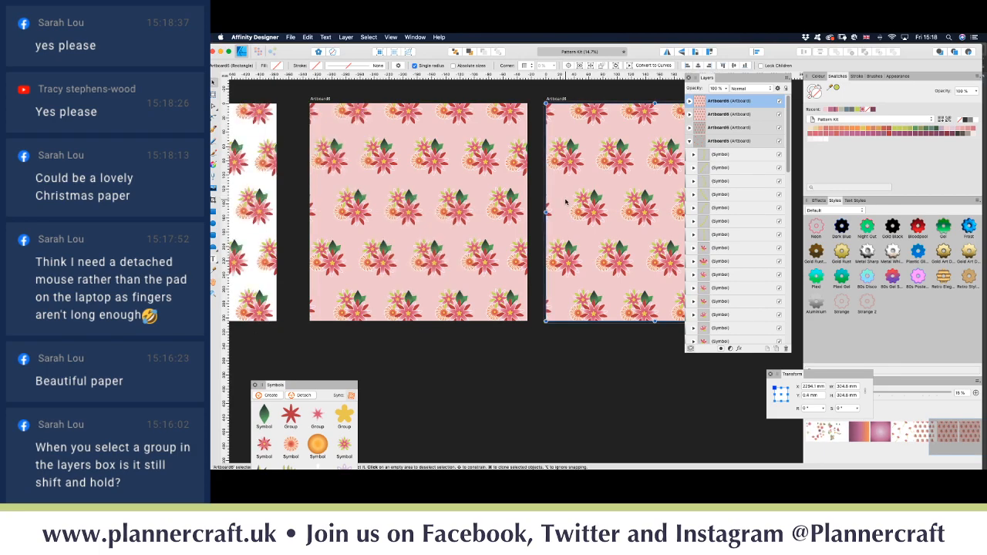
scroll(566, 202, right, 10)
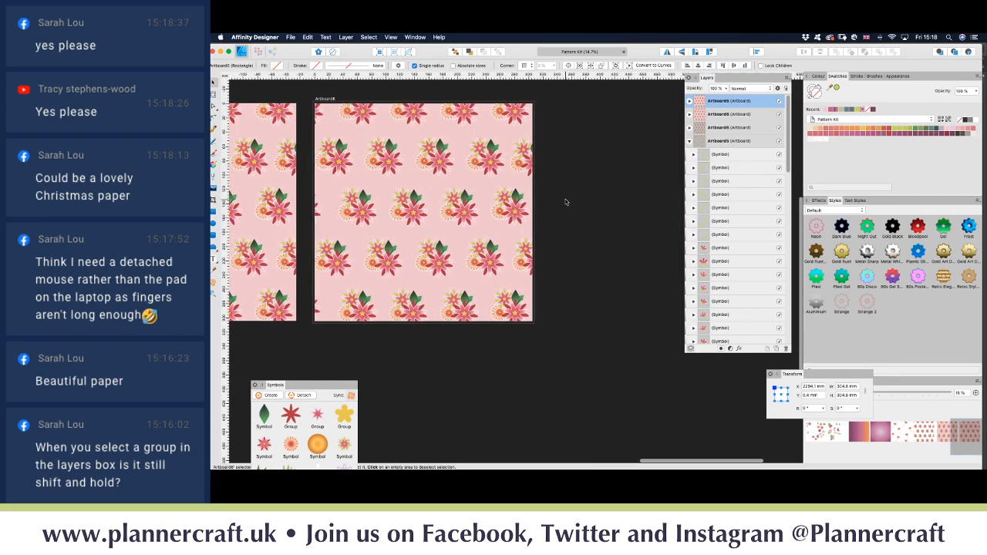
click(690, 101)
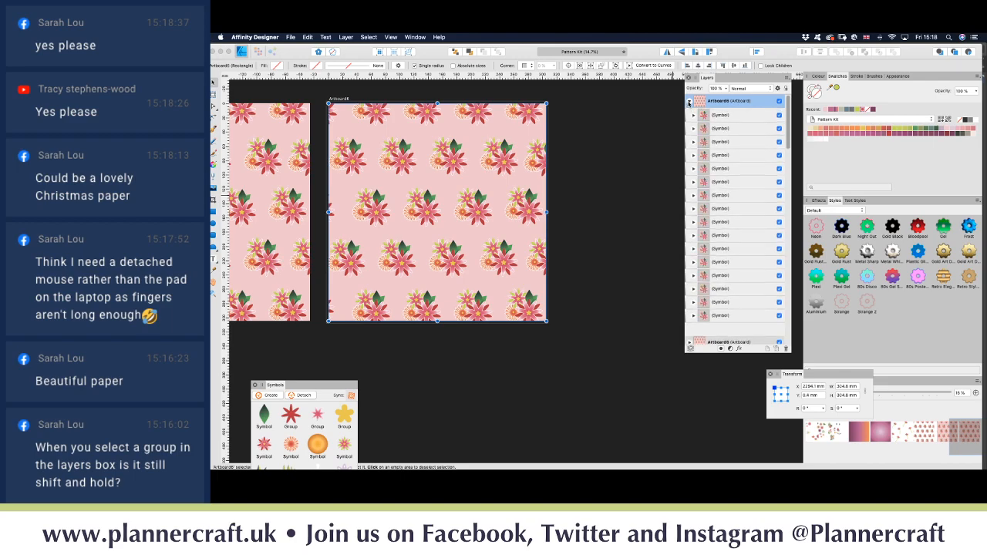
scroll(747, 299, down, 5)
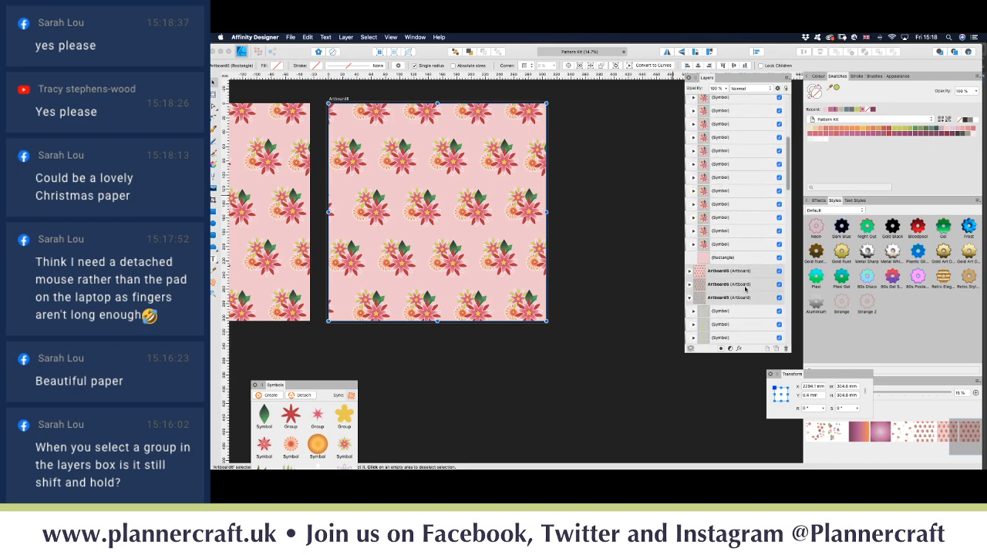
click(737, 260)
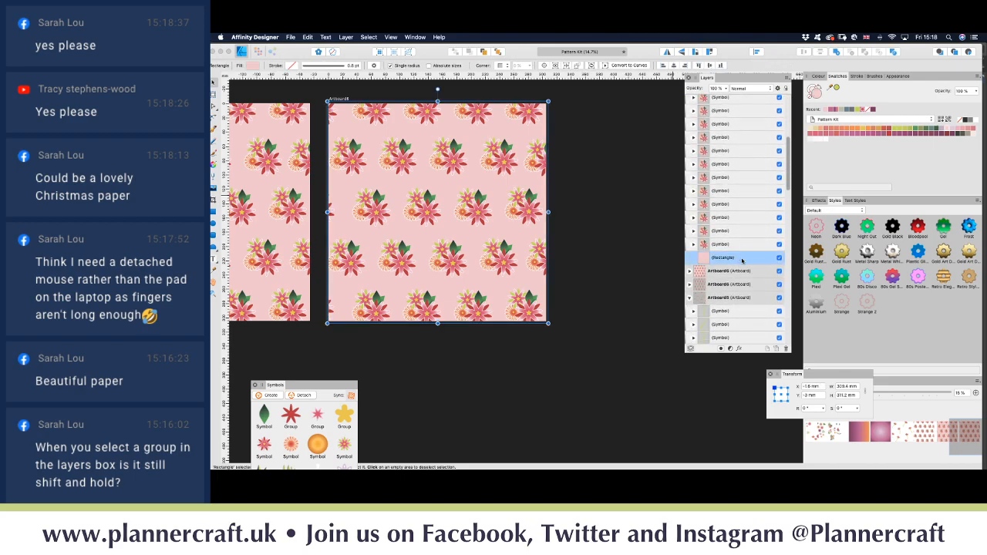
Step: Try cream, orange, coral and several green swatches on the copy's background
click(811, 130)
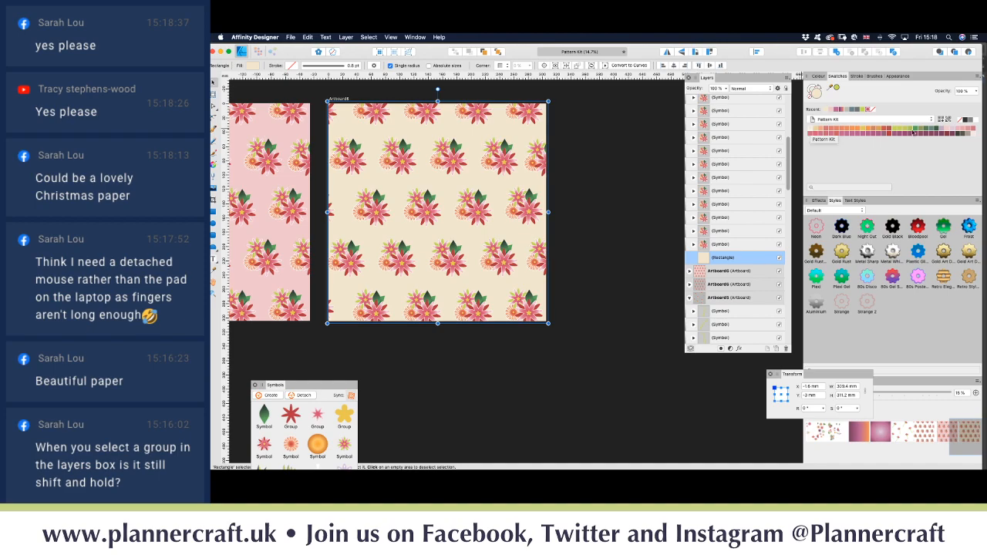
click(868, 133)
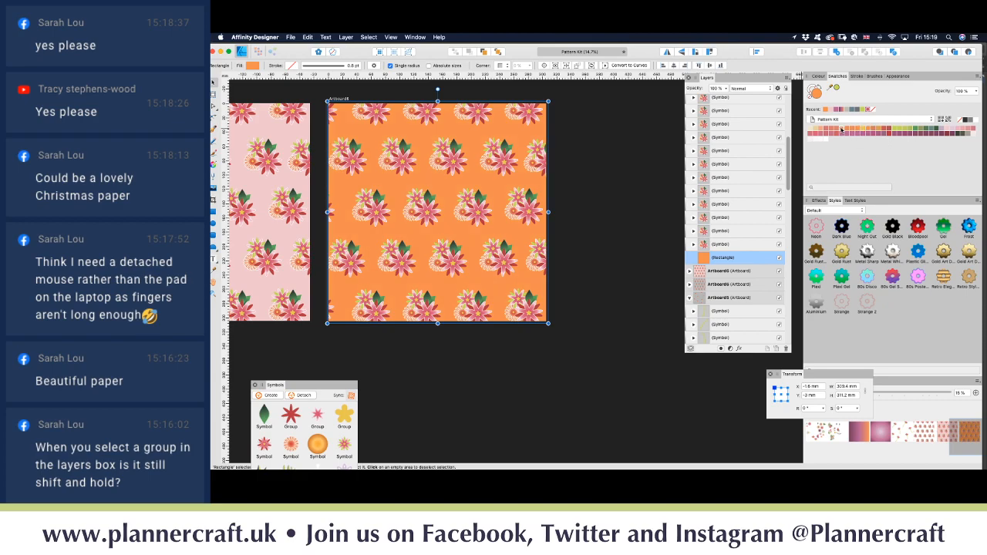
click(842, 131)
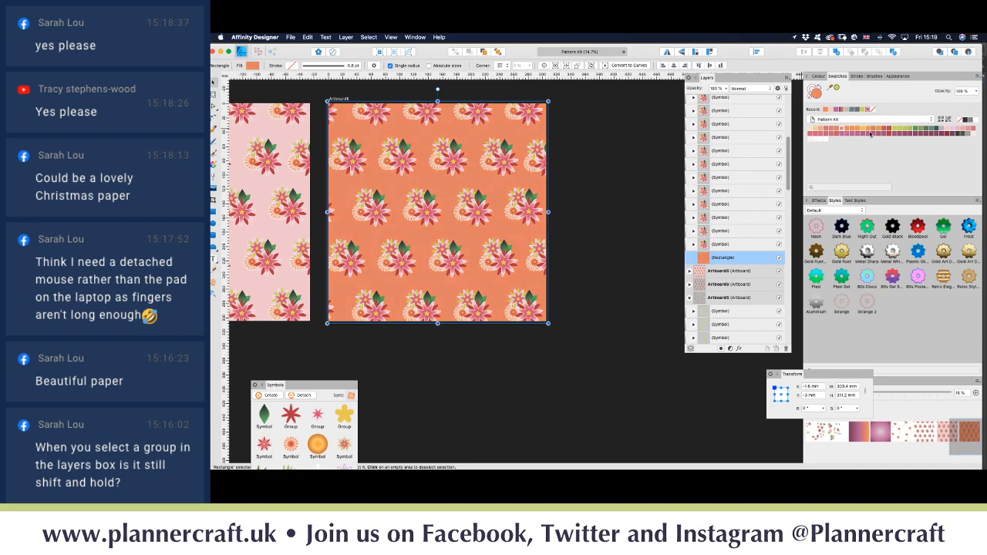
click(937, 131)
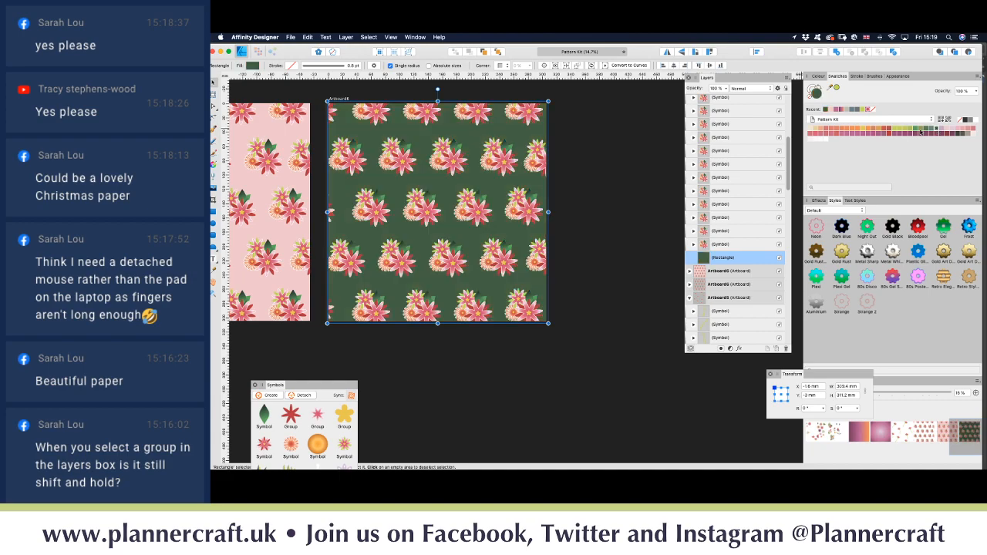
click(926, 131)
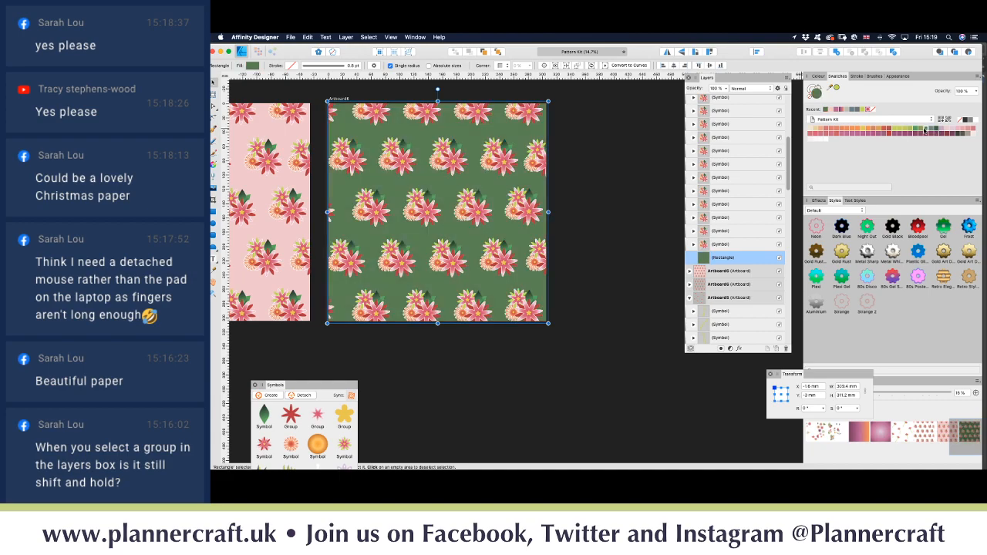
click(913, 131)
click(916, 131)
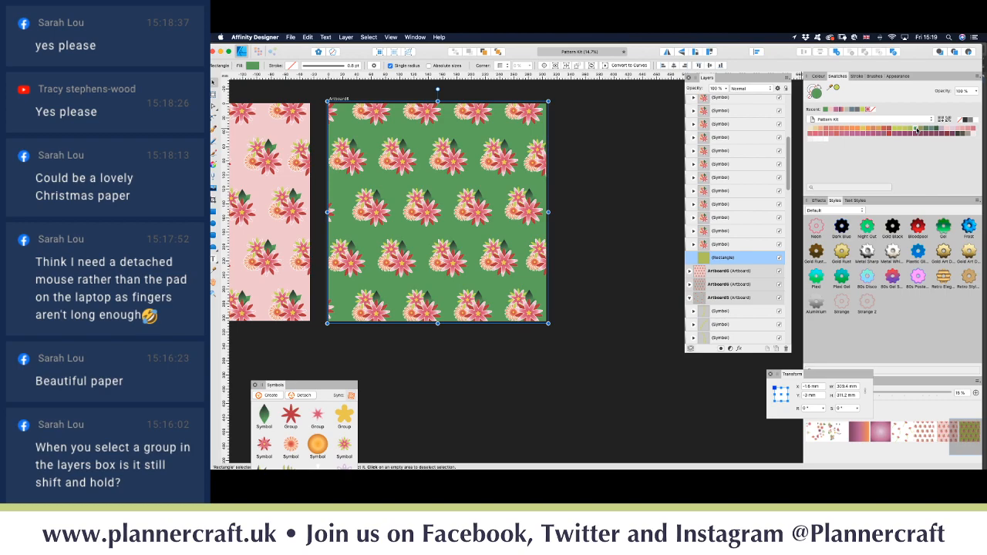
click(899, 132)
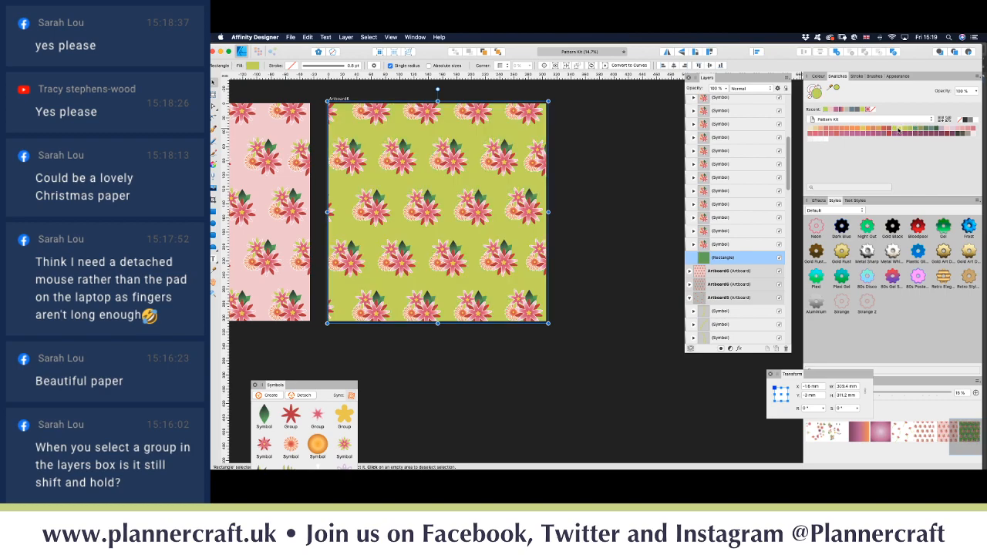
Step: Make the background dark plum, stretch it slightly left, and duplicate the rectangle
click(852, 136)
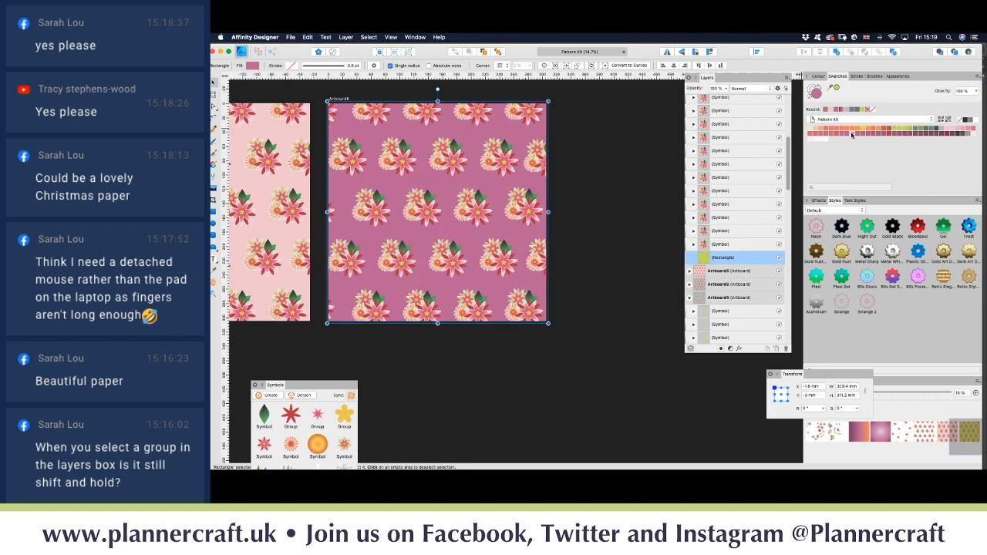
click(940, 135)
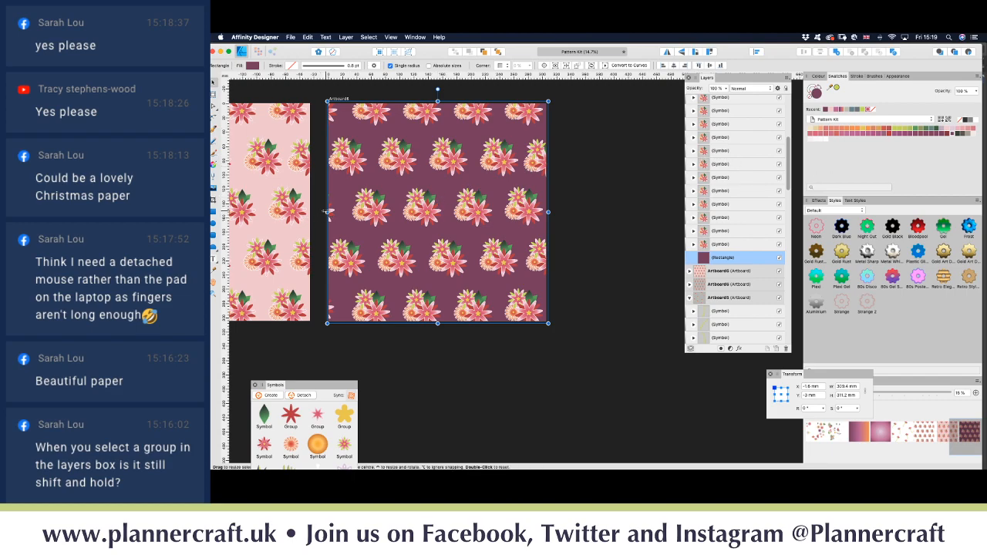
drag(328, 211, 325, 211)
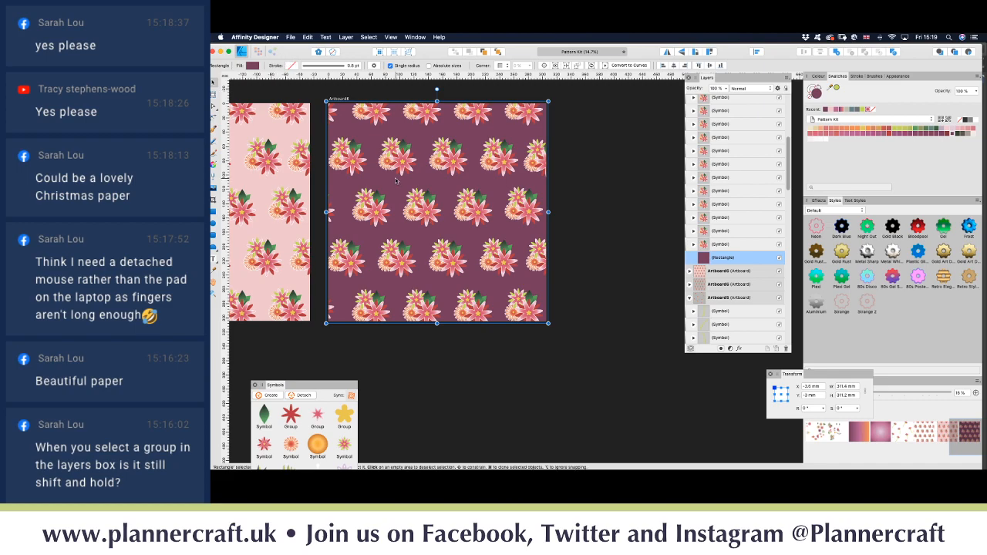
key(super+j)
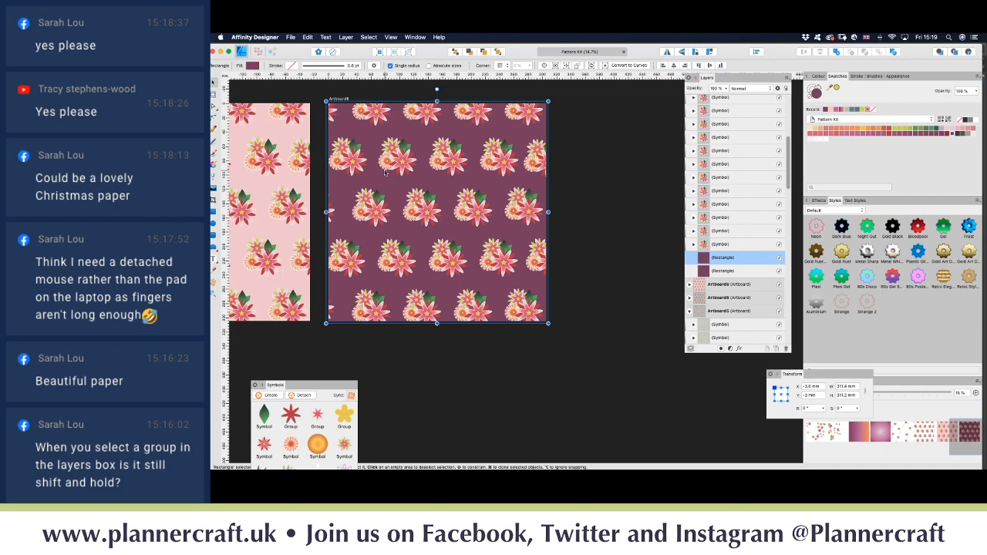
Step: Switch the rectangle's fill type to Bitmap with the Fill tool
click(216, 166)
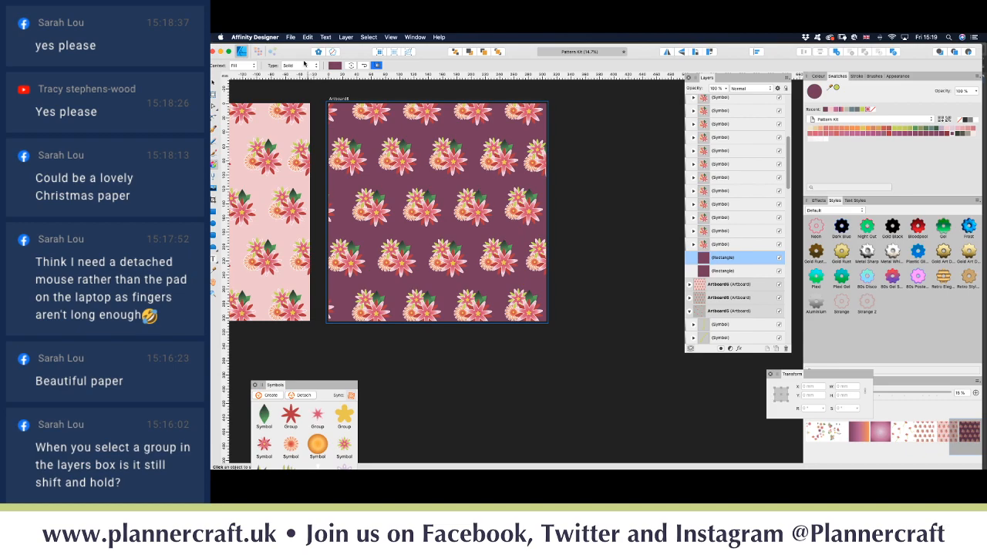
click(298, 66)
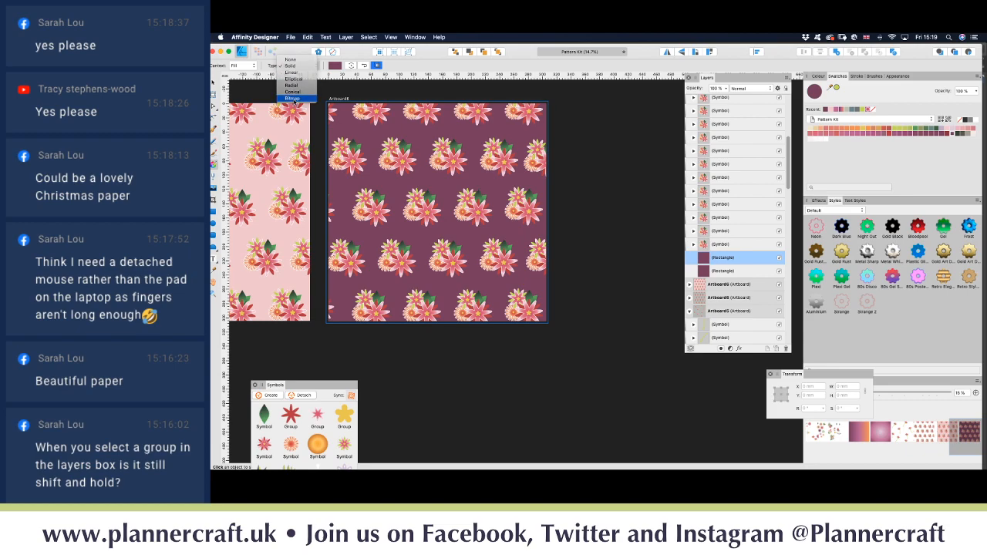
click(292, 99)
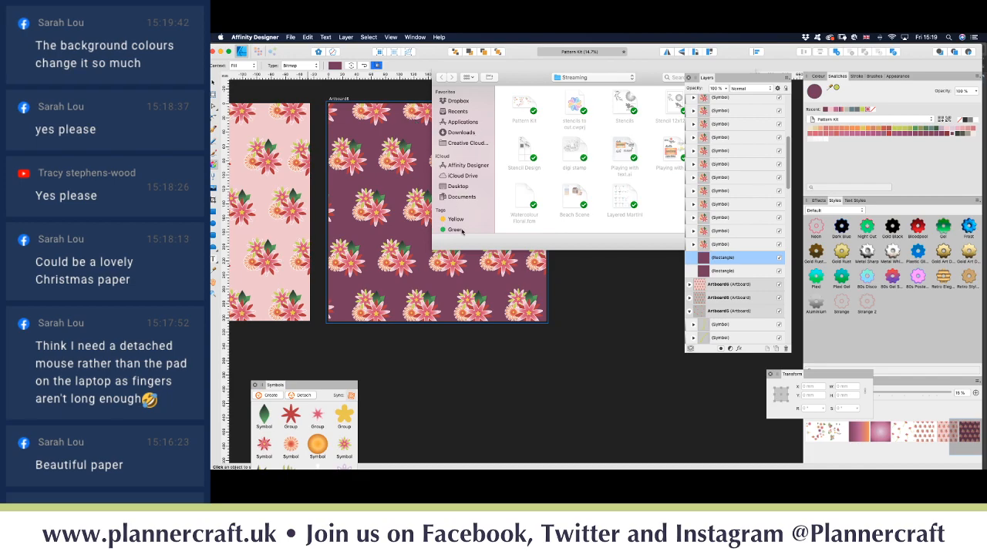
scroll(461, 208, down, 4)
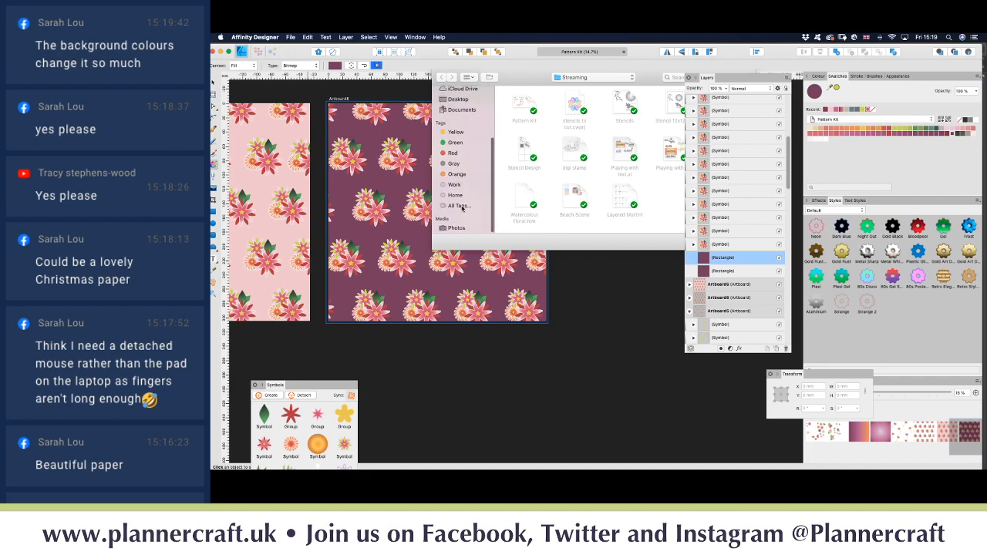
scroll(463, 208, up, 5)
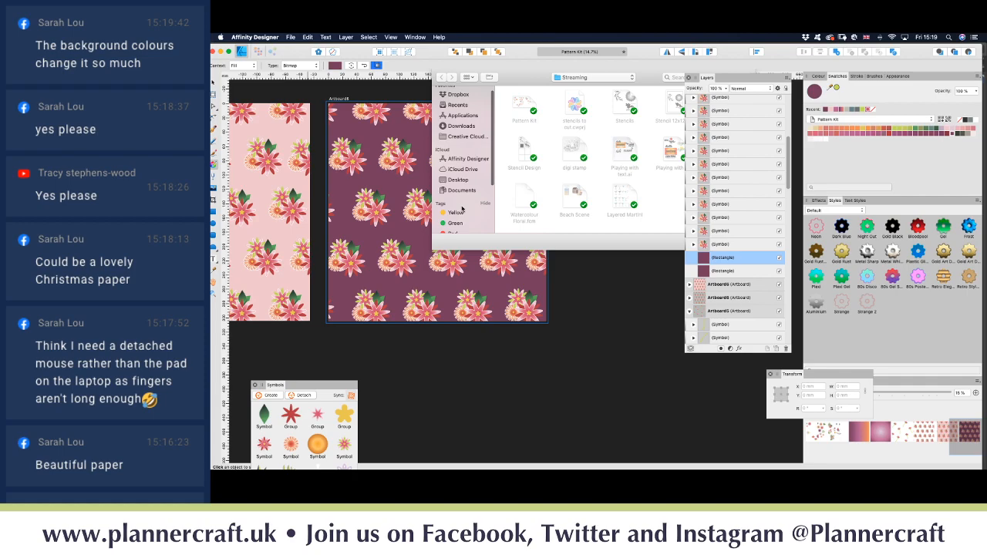
scroll(462, 208, down, 4)
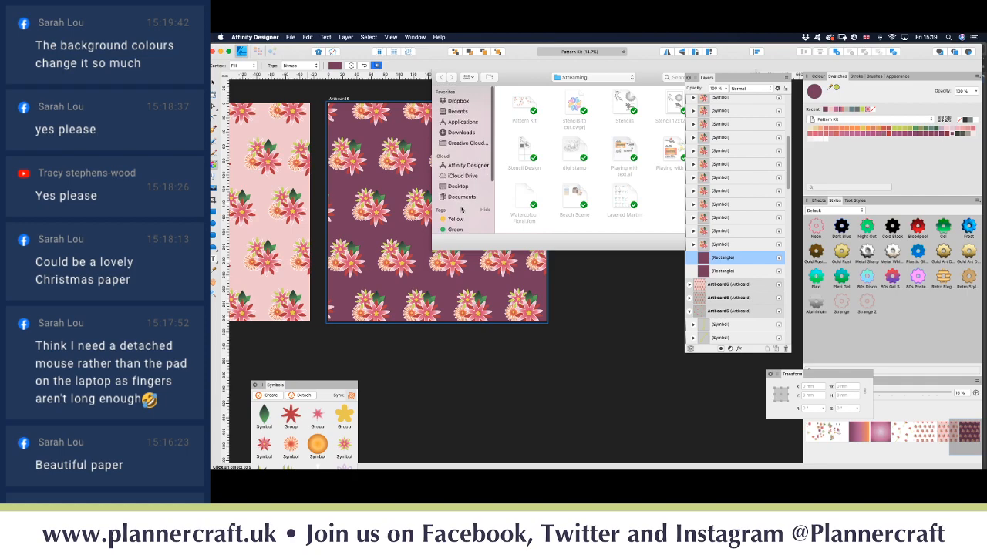
scroll(462, 208, up, 5)
Step: Browse Dropbox > Design bundles for an image, cancel the chooser, and bring up Finder
click(459, 102)
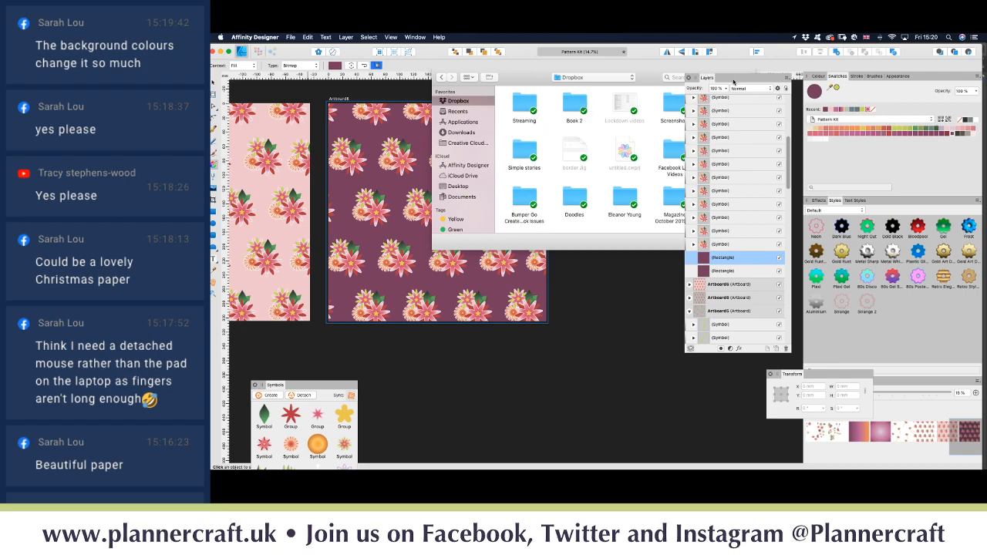
drag(733, 82, 821, 124)
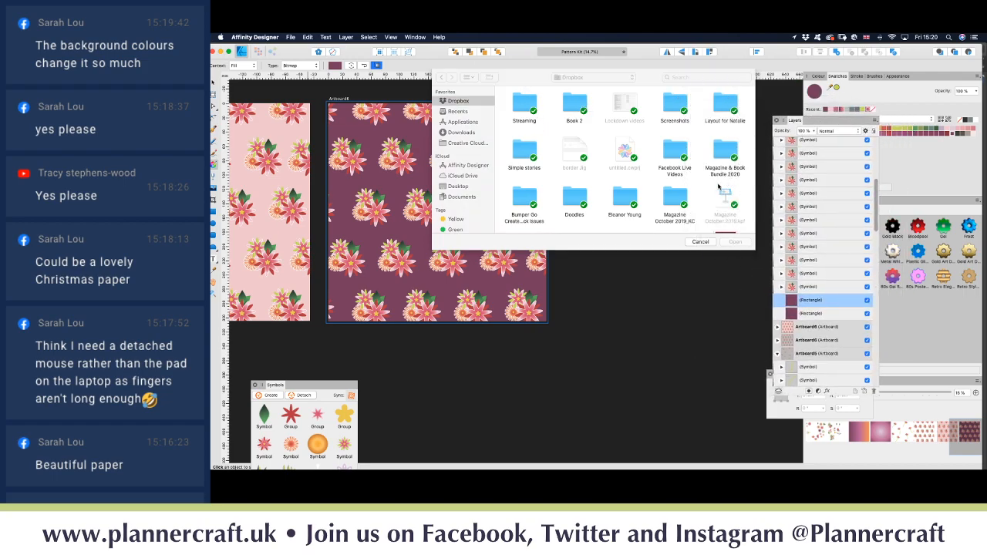
scroll(656, 202, down, 2)
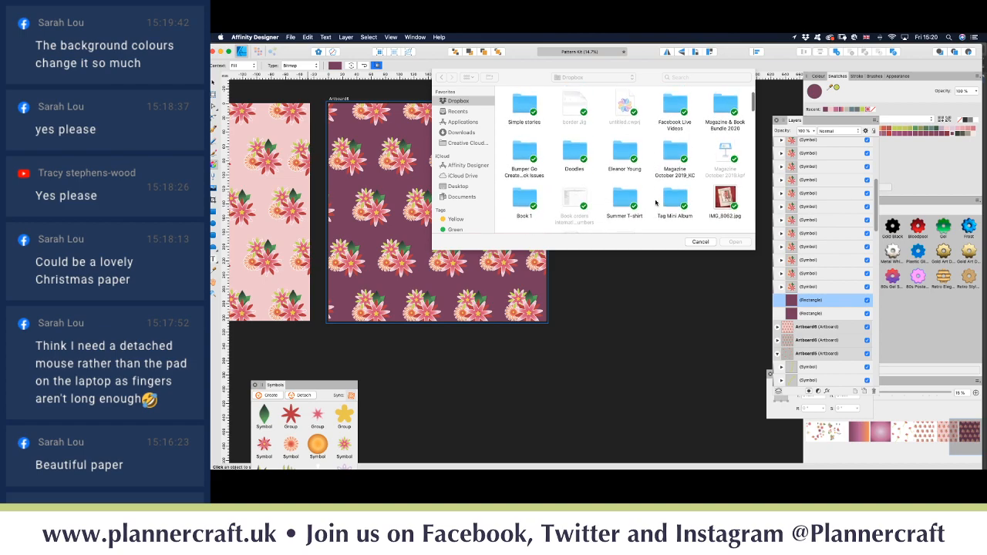
scroll(655, 202, down, 3)
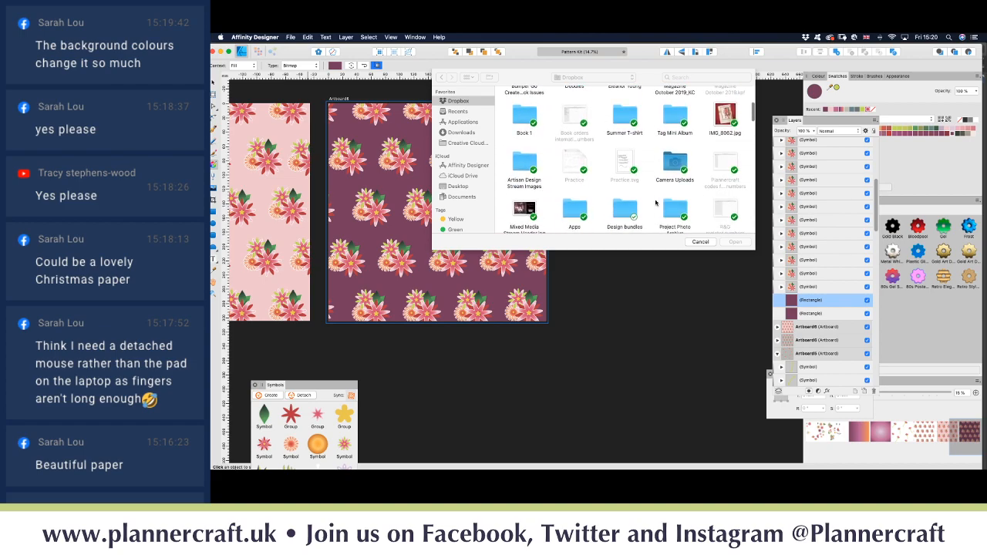
scroll(656, 202, down, 2)
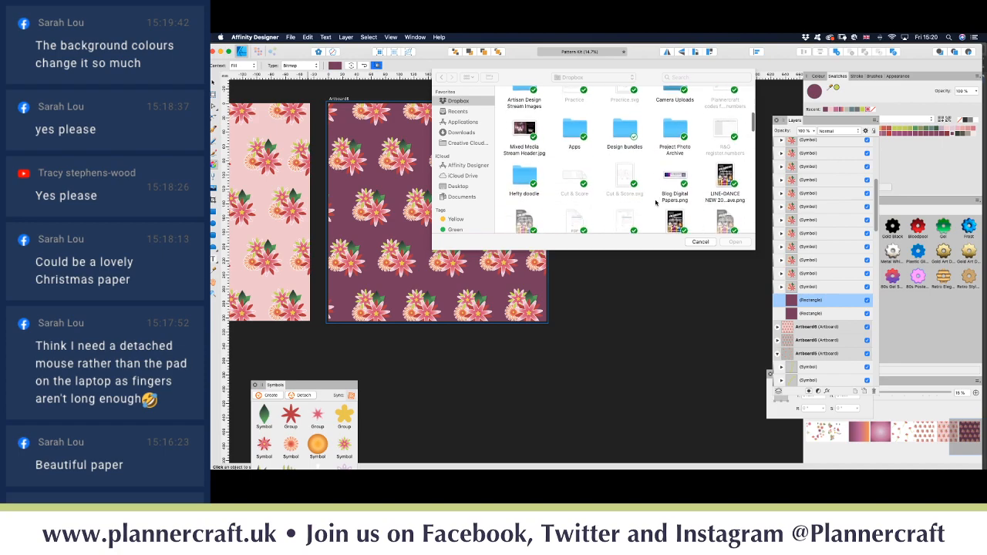
click(625, 110)
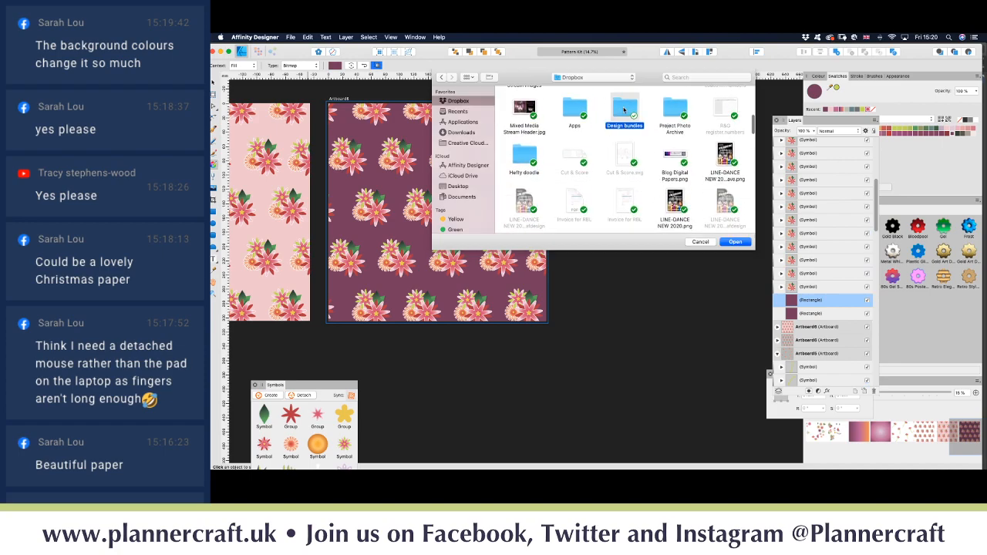
double_click(624, 113)
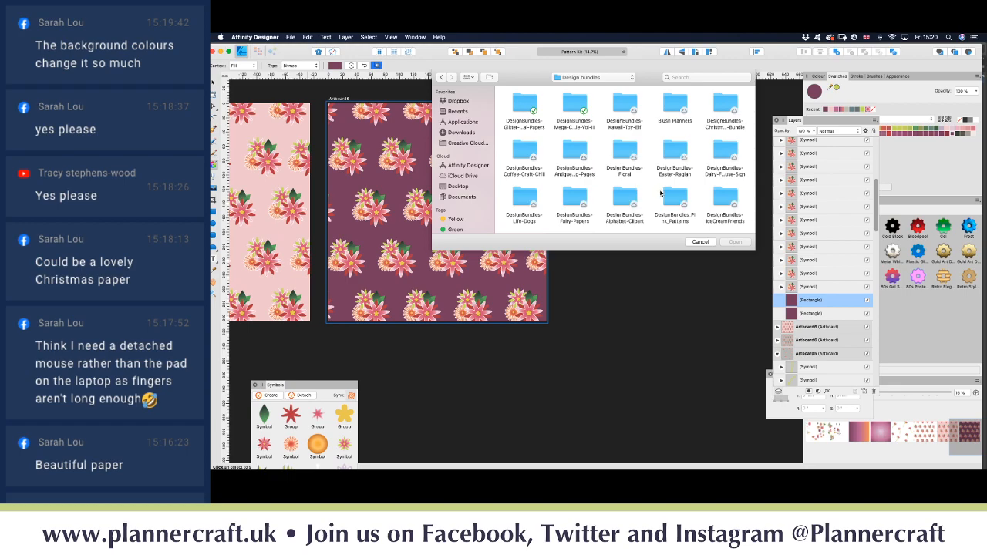
click(700, 242)
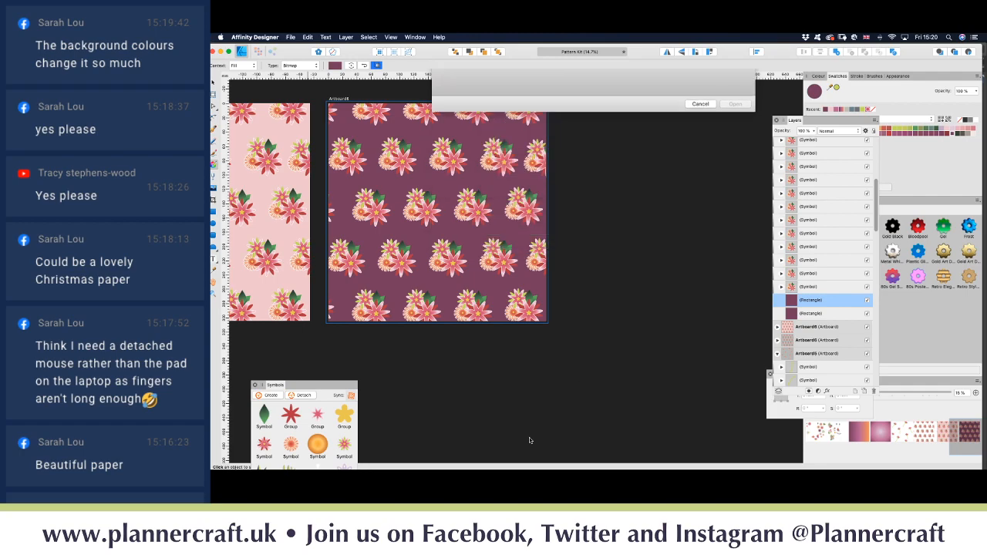
mouse_move(261, 460)
click(260, 450)
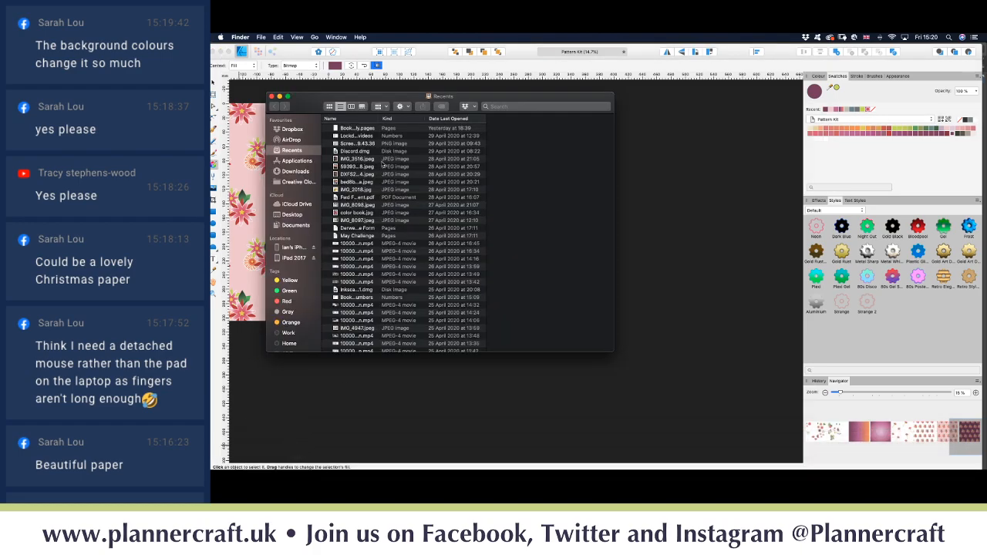
Step: Search Finder for 'wood' across the whole Mac
click(516, 107)
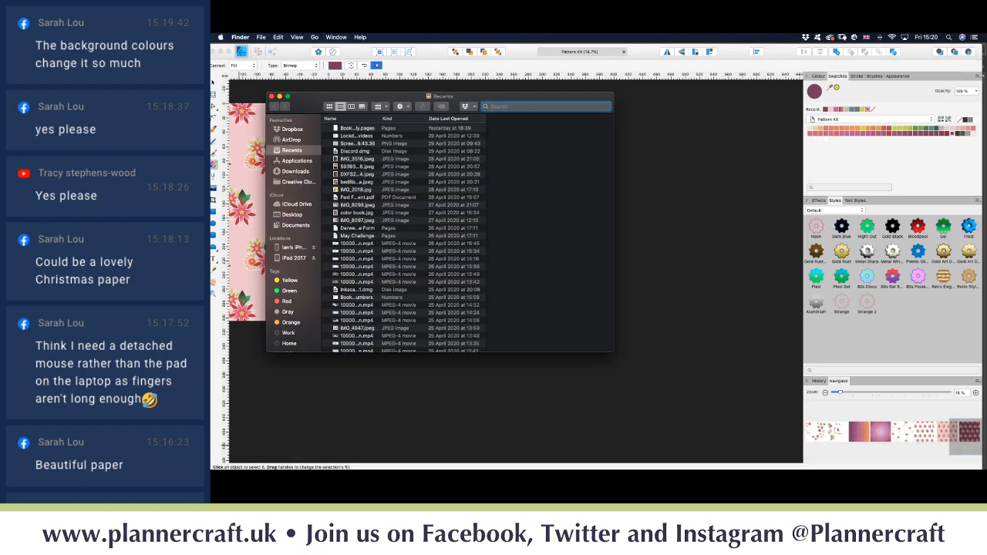
text(wood)
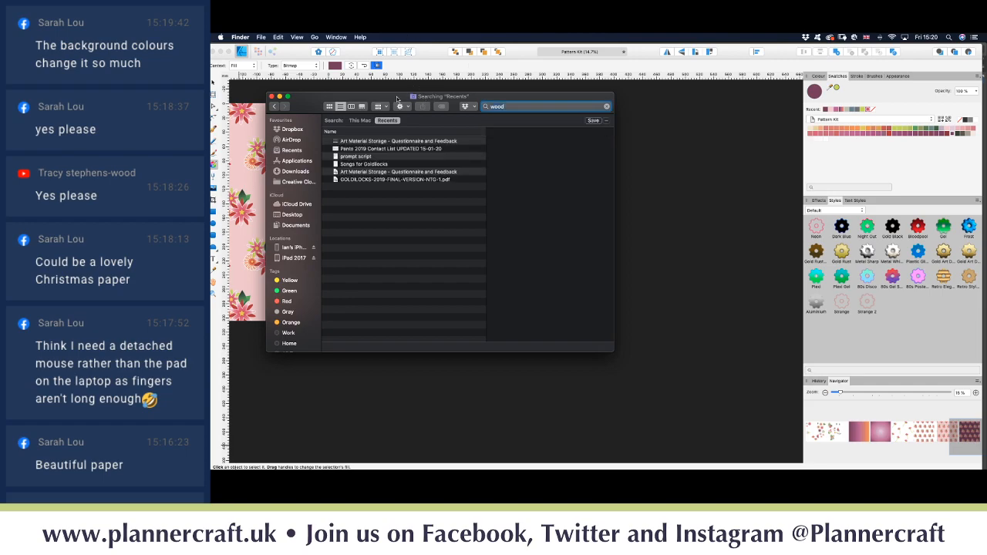
drag(398, 98, 539, 198)
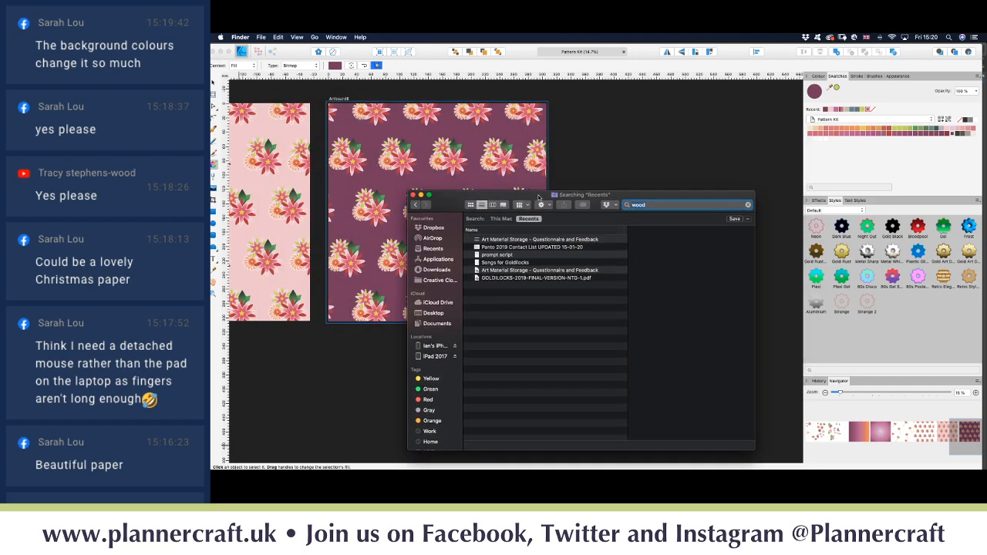
click(500, 219)
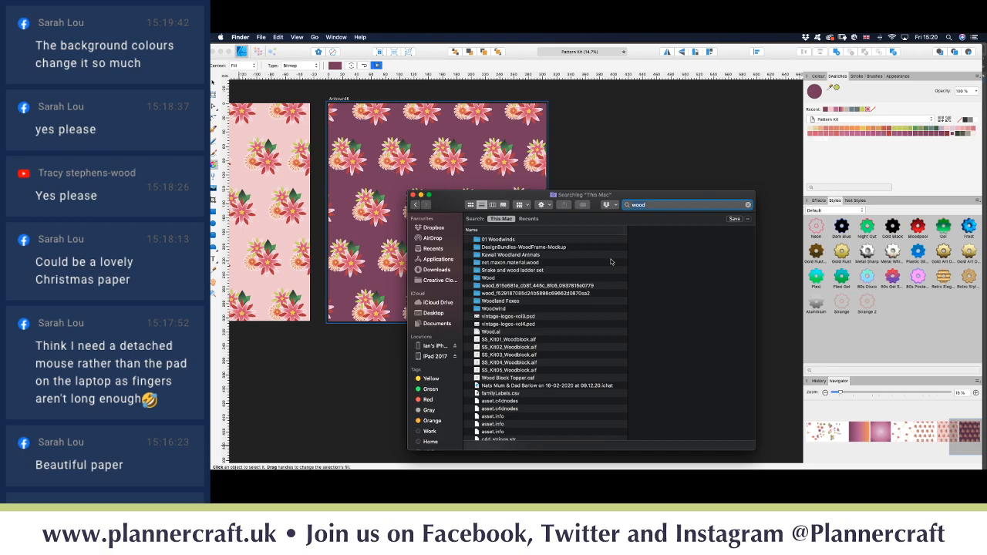
drag(521, 196, 685, 181)
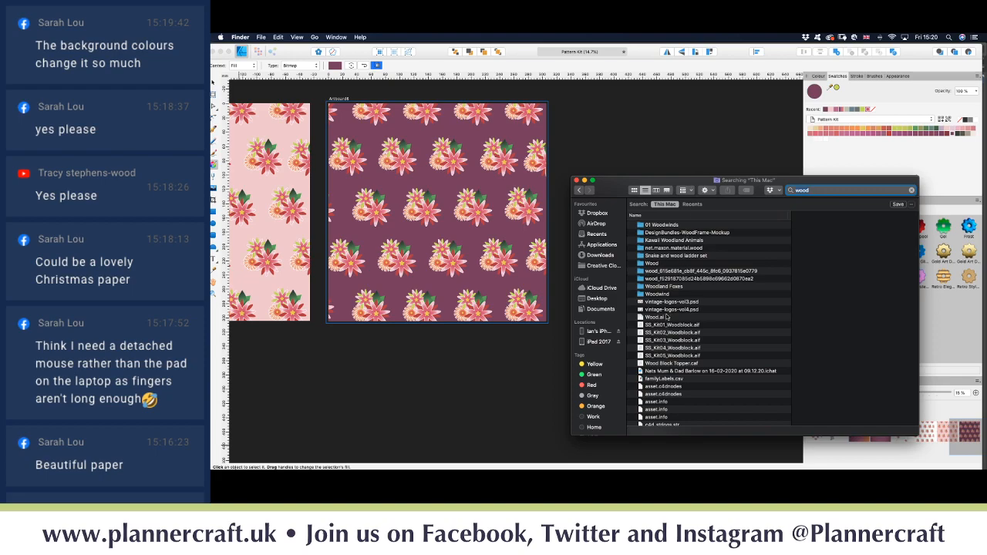
Step: Preview SS_Kit03_Woodblock.aif, Wood.ai, PIRATE-WOODLAND-11.jpg and WOOD-SILHOUETTE-05.jpg in the results
click(682, 339)
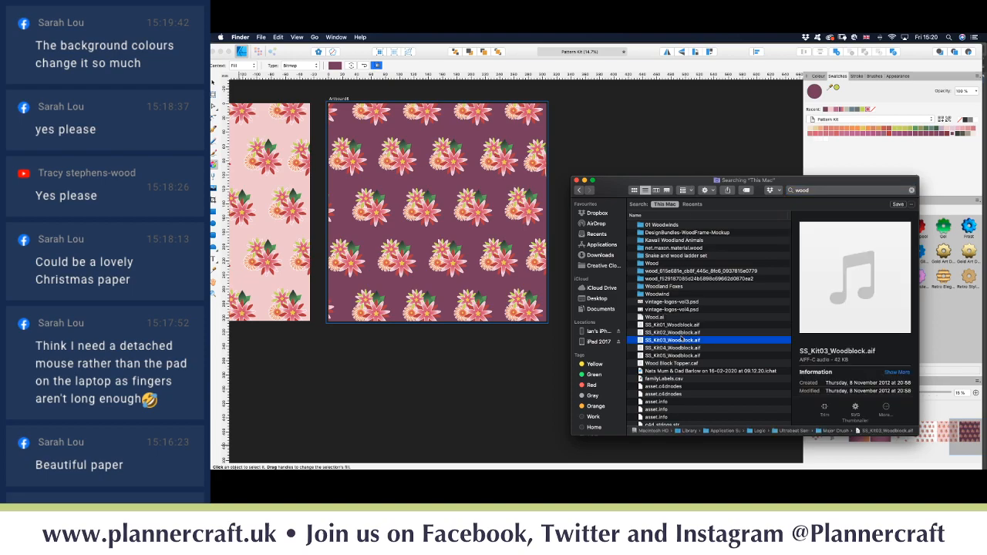
scroll(671, 317, down, 4)
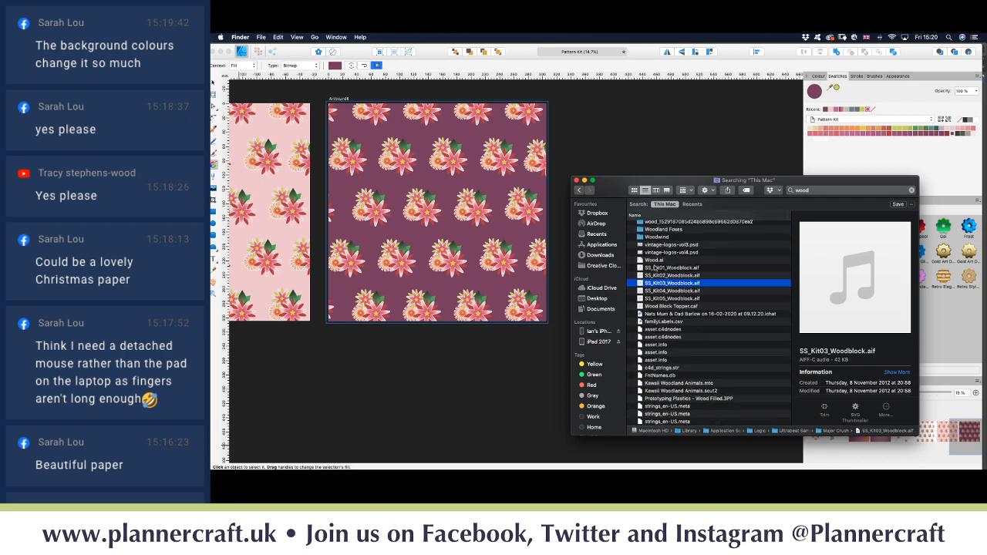
click(652, 261)
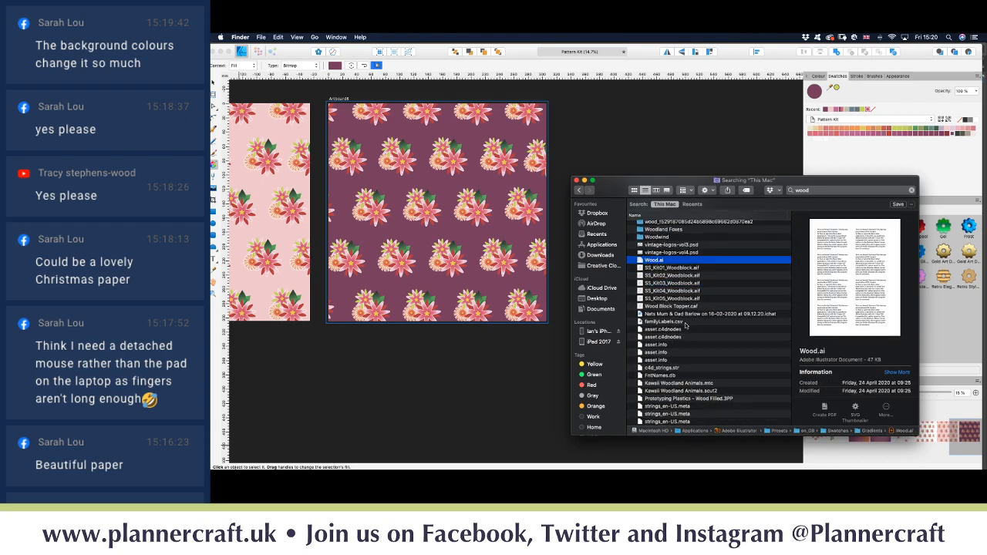
scroll(668, 334, down, 12)
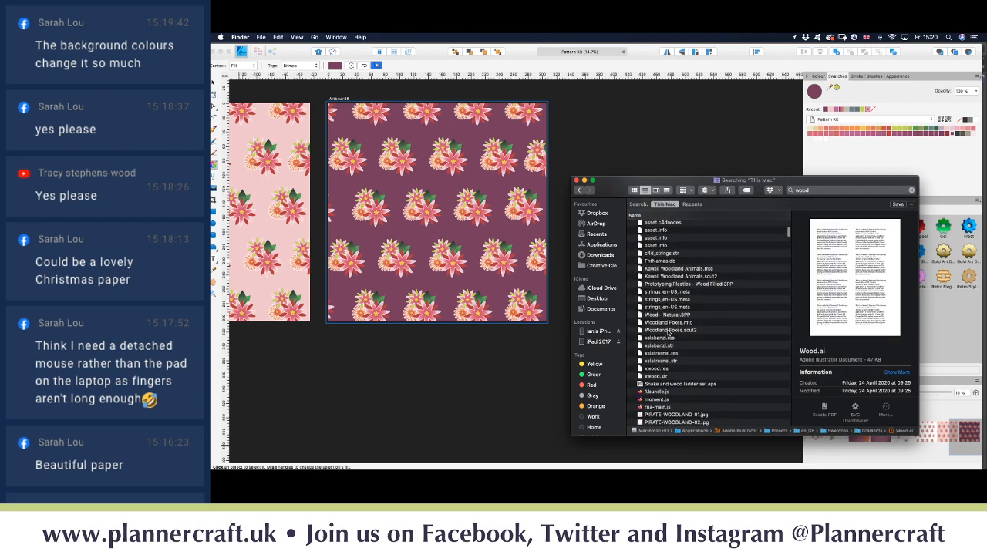
scroll(668, 333, down, 6)
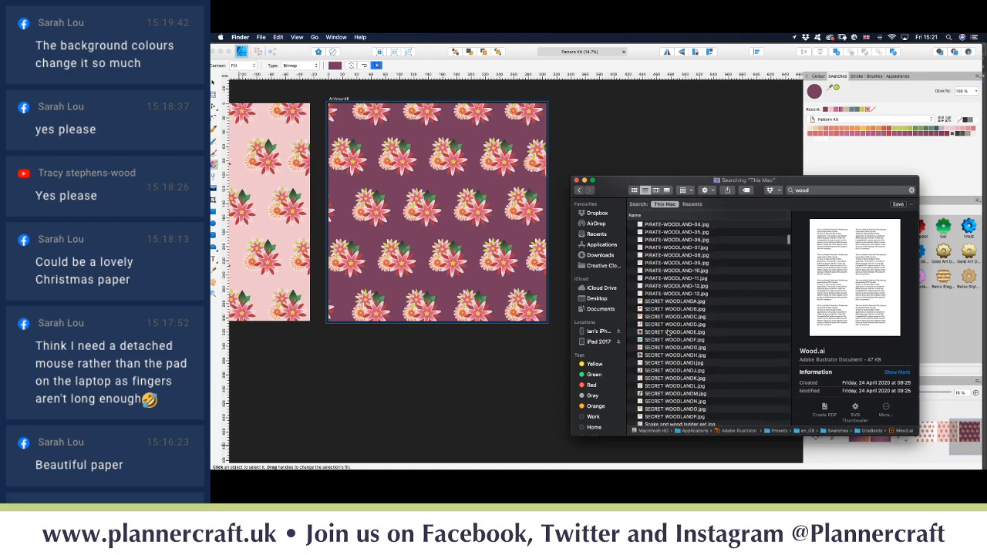
click(668, 319)
scroll(669, 324, down, 7)
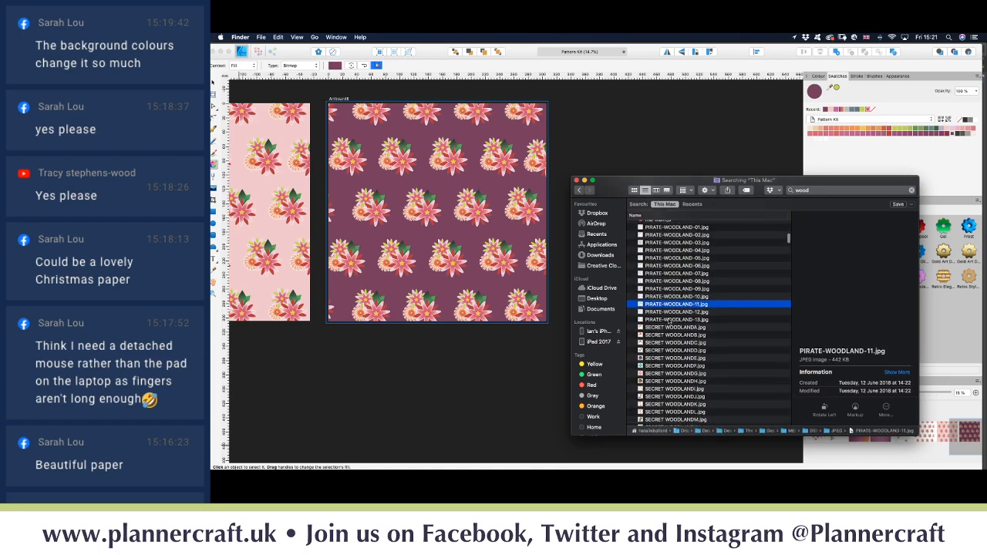
scroll(670, 323, down, 3)
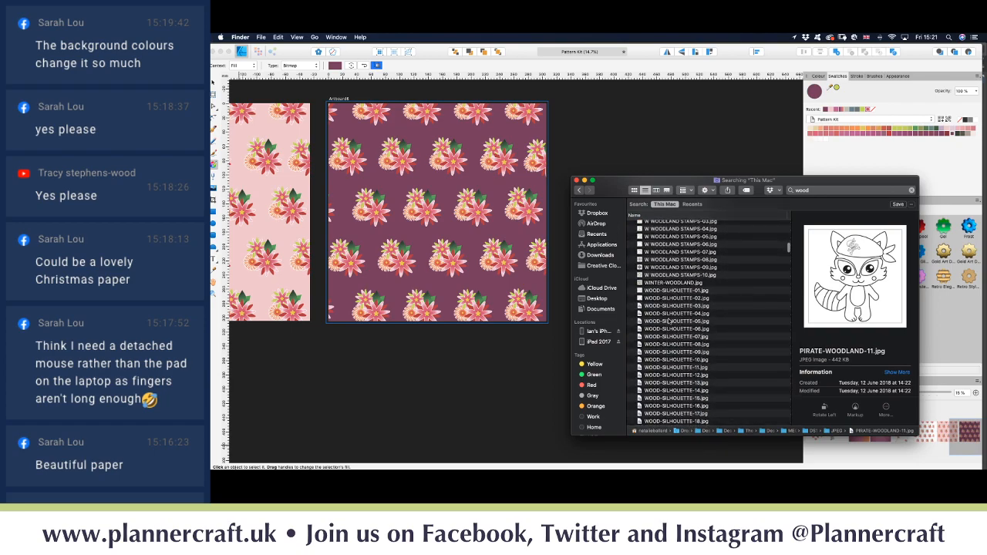
click(668, 321)
Step: Scroll back up the results and open the Wood folder
scroll(668, 322, down, 4)
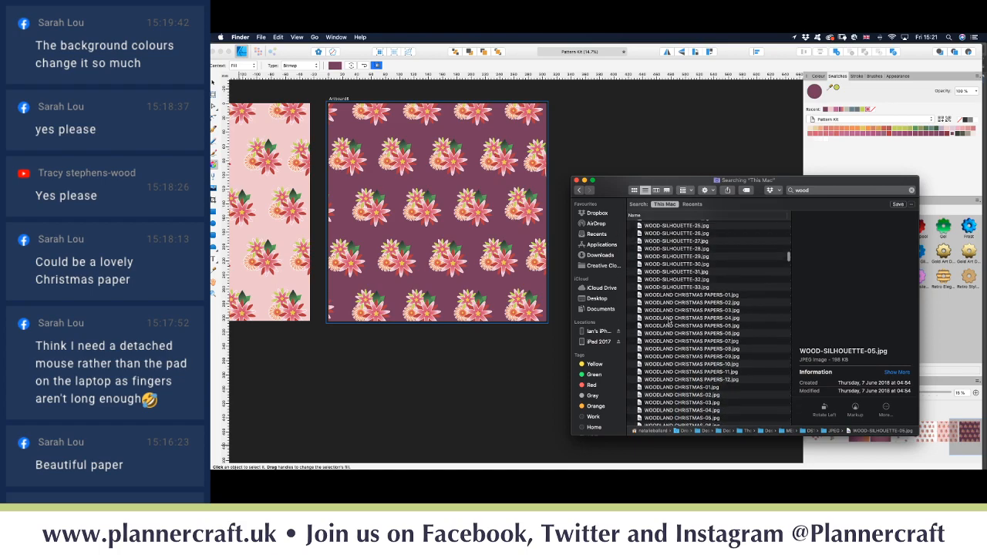
scroll(669, 323, up, 5)
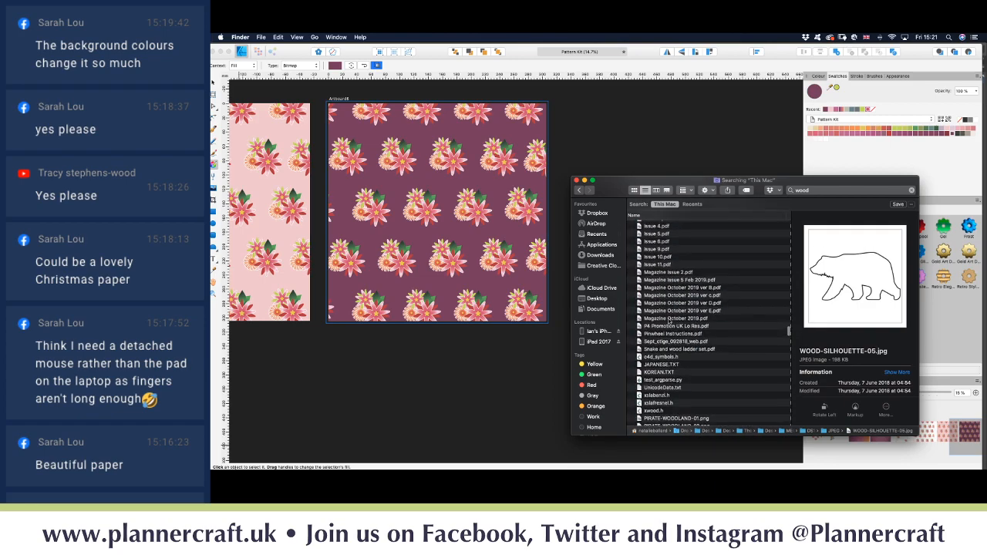
scroll(670, 321, up, 5)
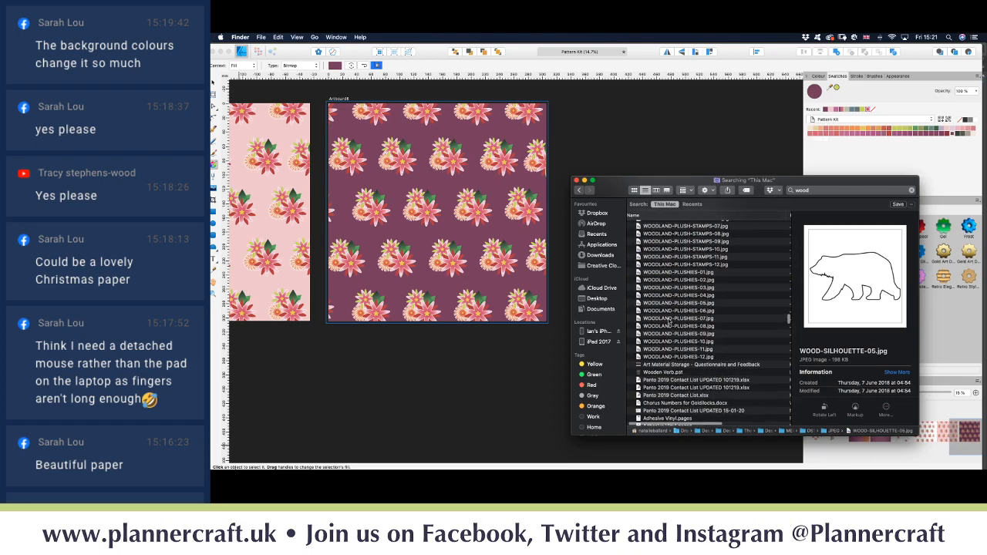
scroll(669, 322, up, 10)
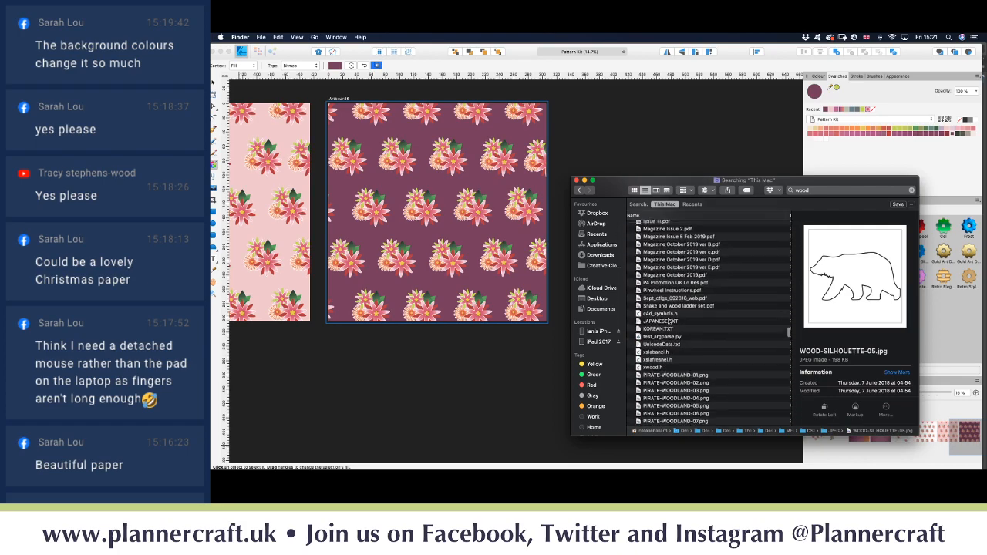
scroll(671, 318, up, 10)
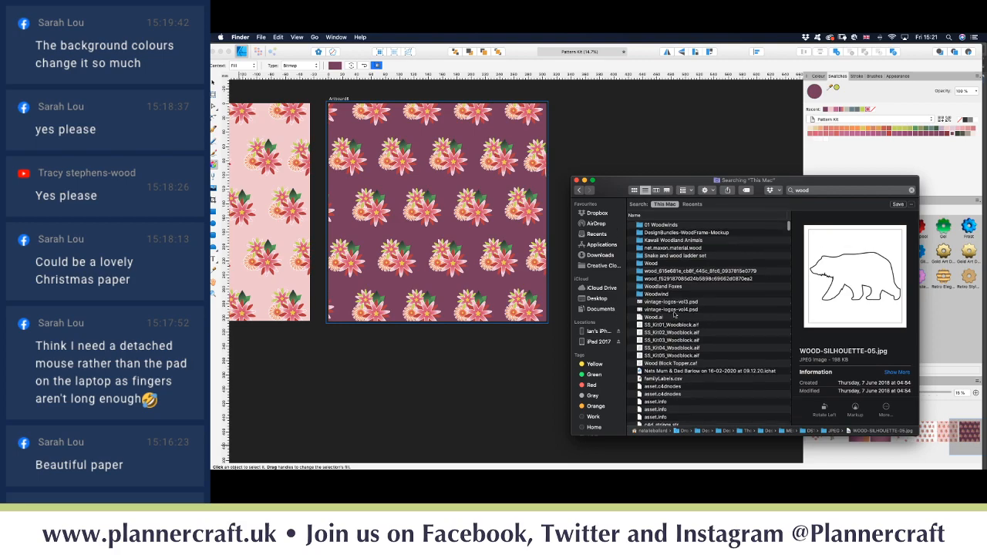
double_click(640, 265)
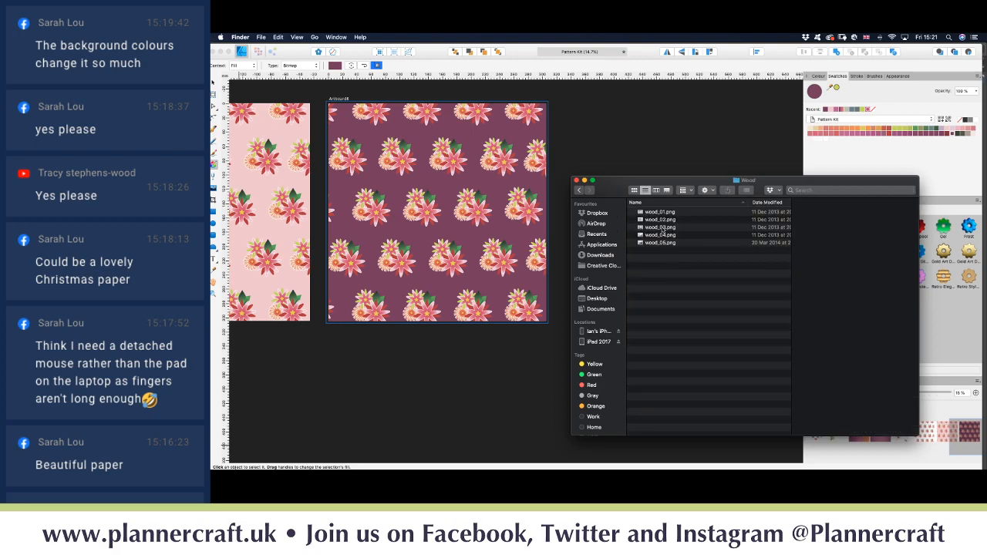
Step: Compare the wood_01–wood_05 previews and drag wood_05.png onto the flower artboard
click(662, 229)
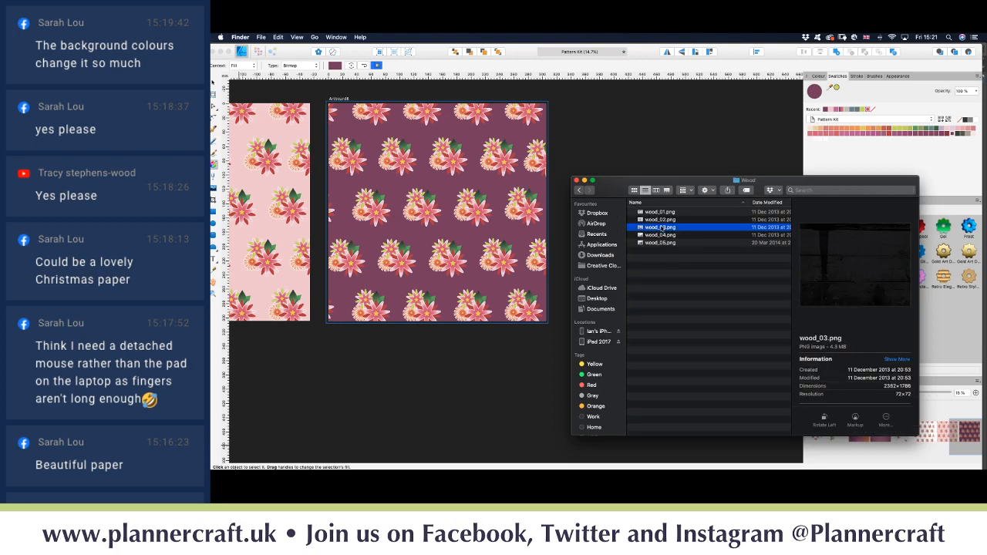
click(661, 222)
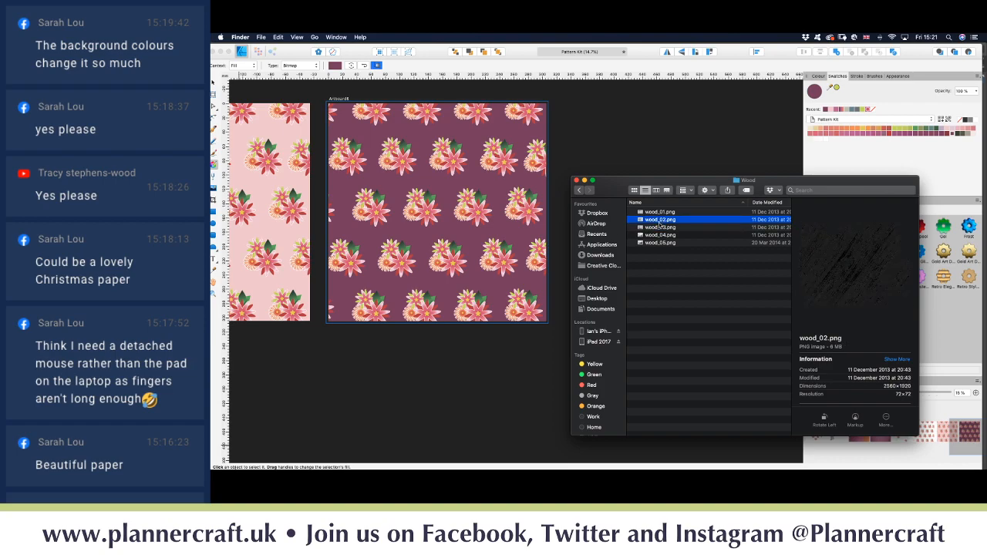
click(662, 213)
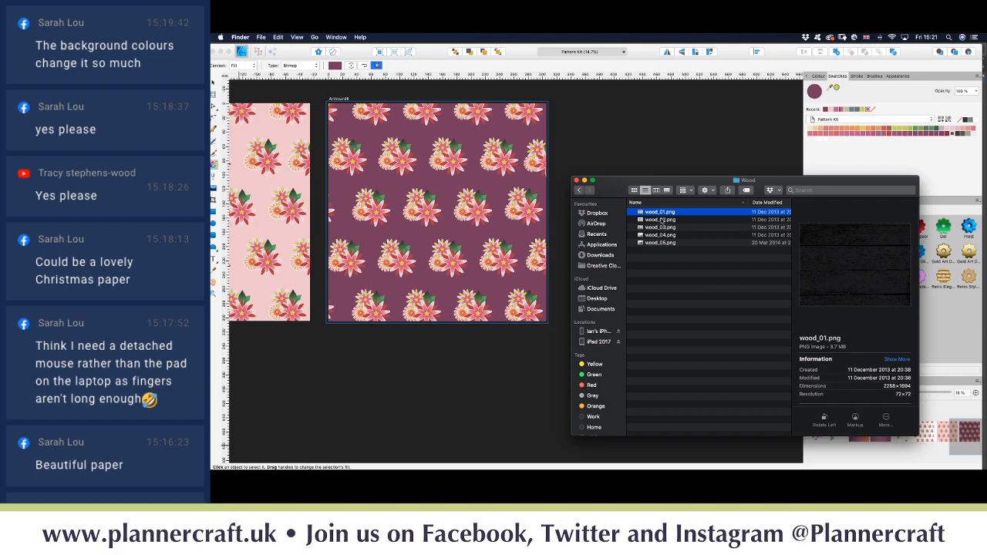
click(662, 220)
click(659, 243)
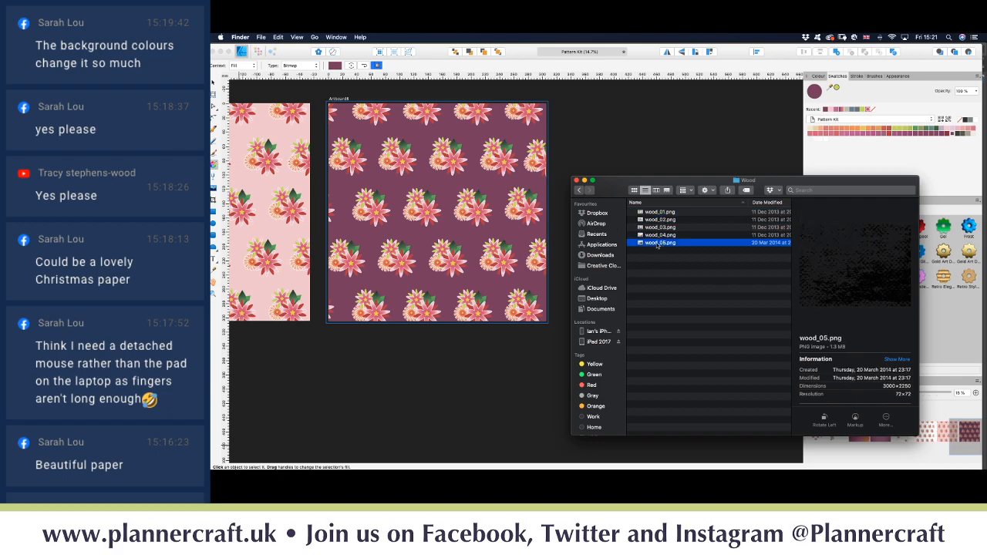
drag(656, 243, 471, 239)
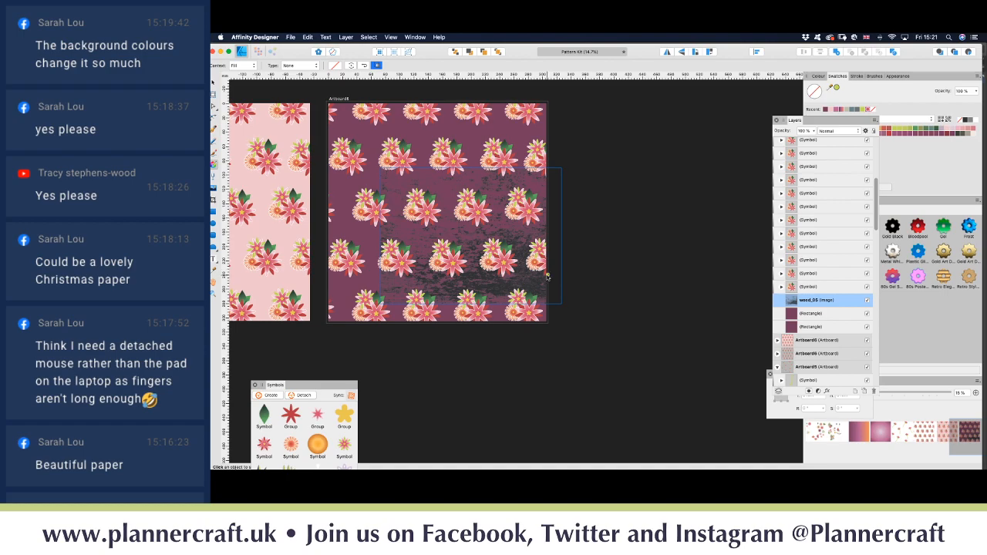
Step: Bring back the Wood folder window, show the Desktop, and return to Affinity Designer
mouse_move(582, 467)
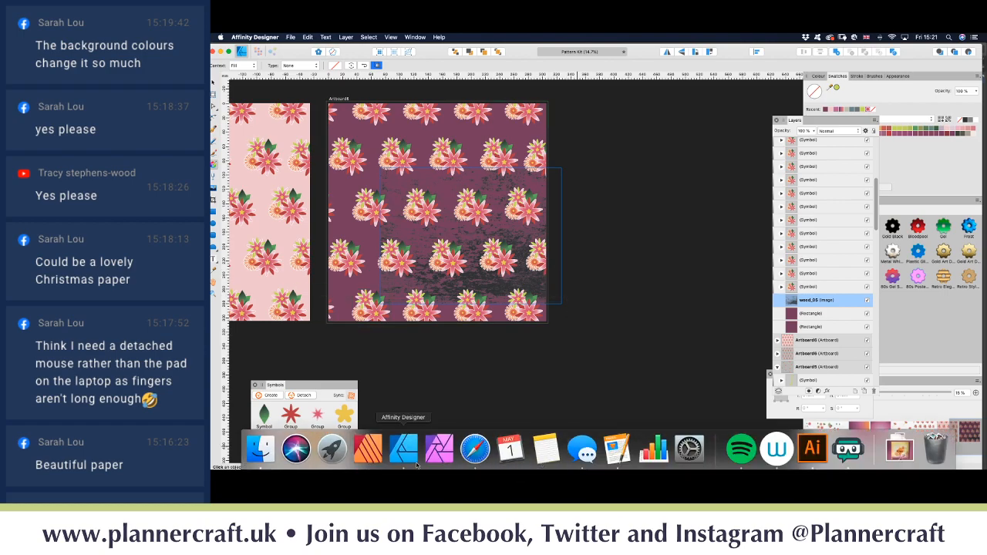
click(260, 449)
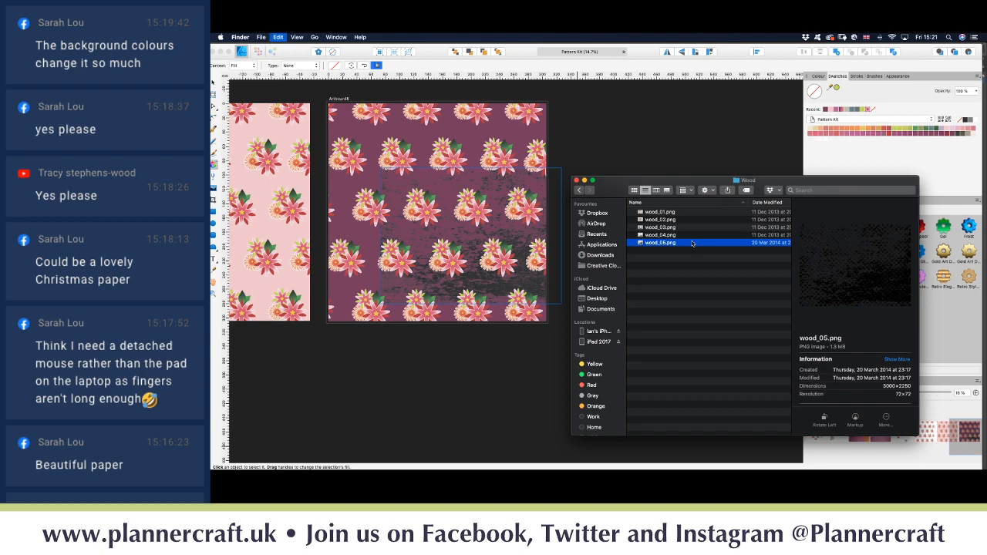
click(598, 302)
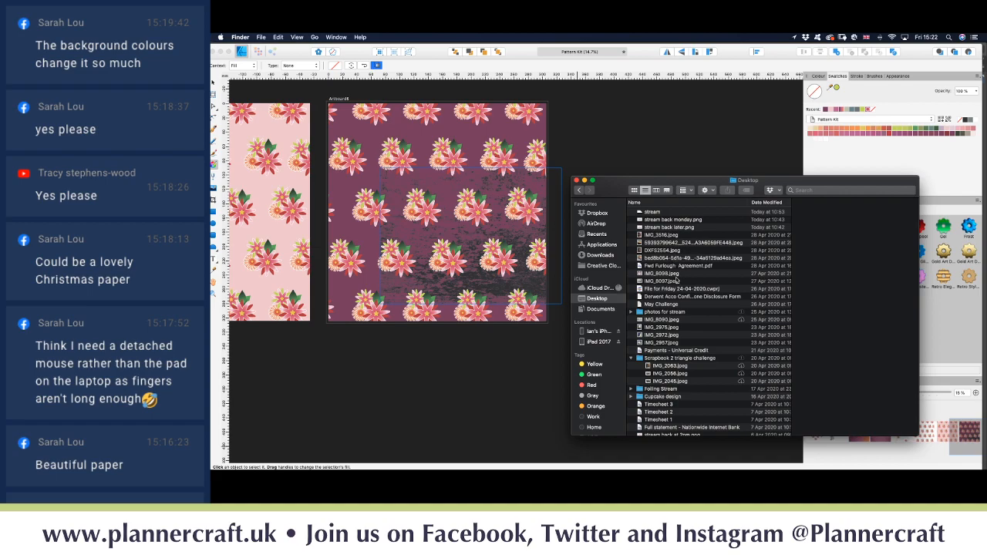
click(371, 178)
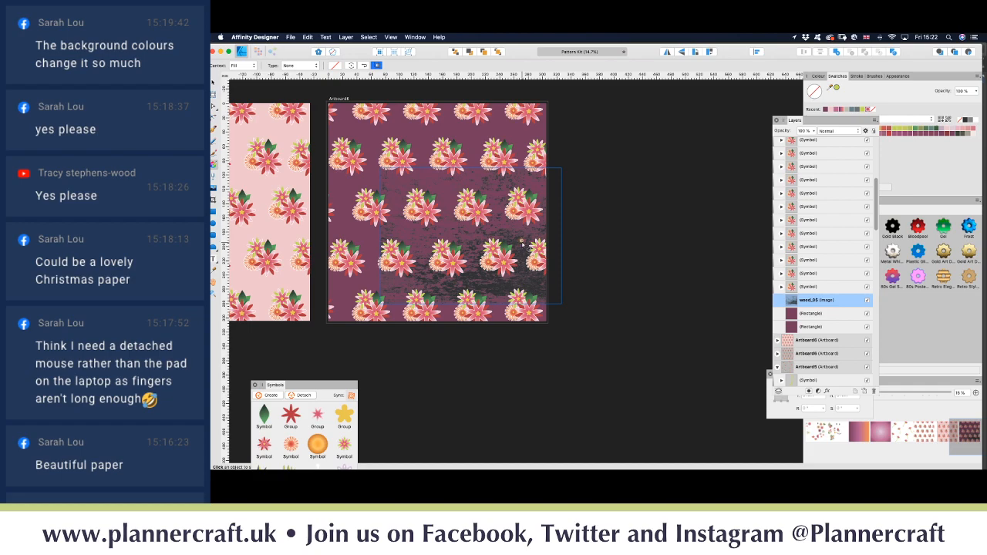
Step: Delete the placed wood_05 image from the artboard
key(b)
key(v)
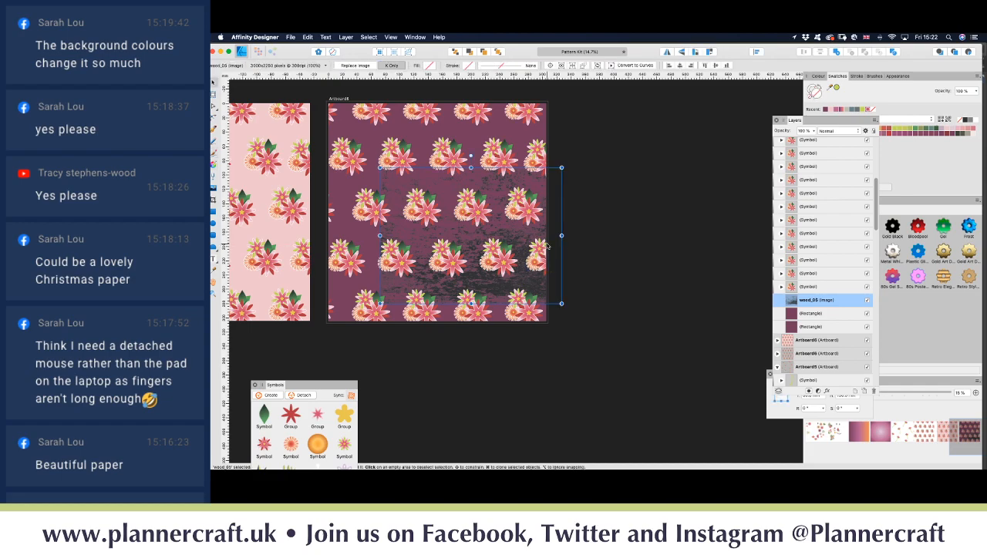
key(Delete)
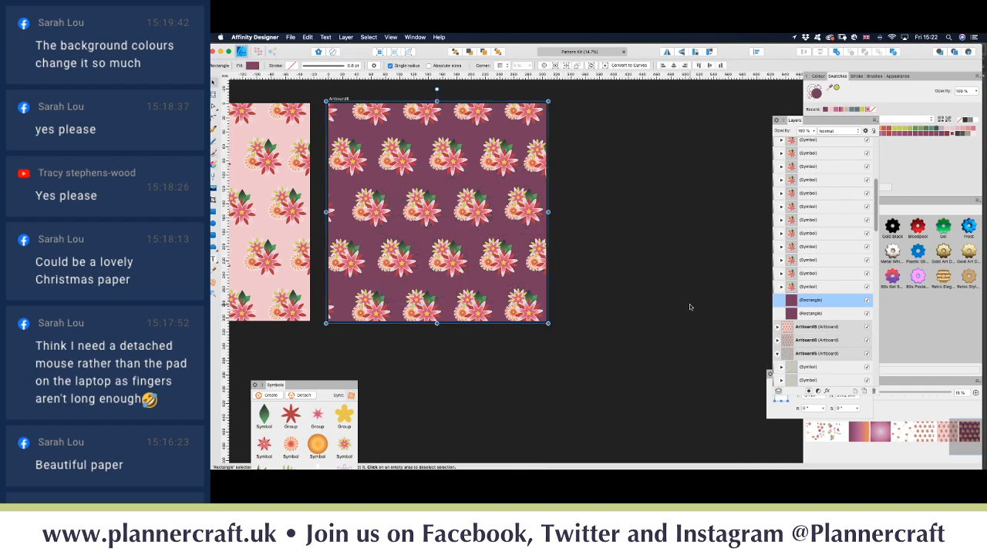
click(290, 37)
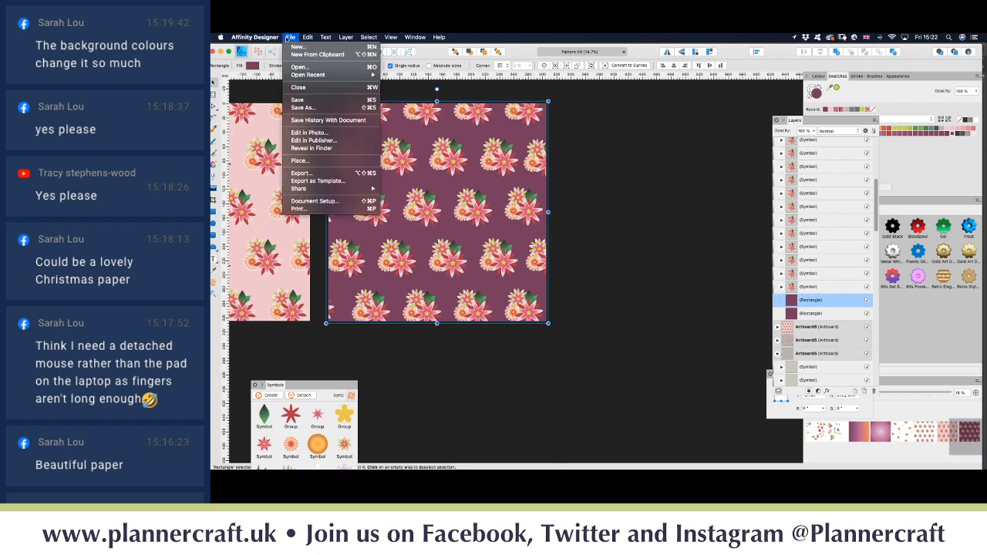
click(269, 61)
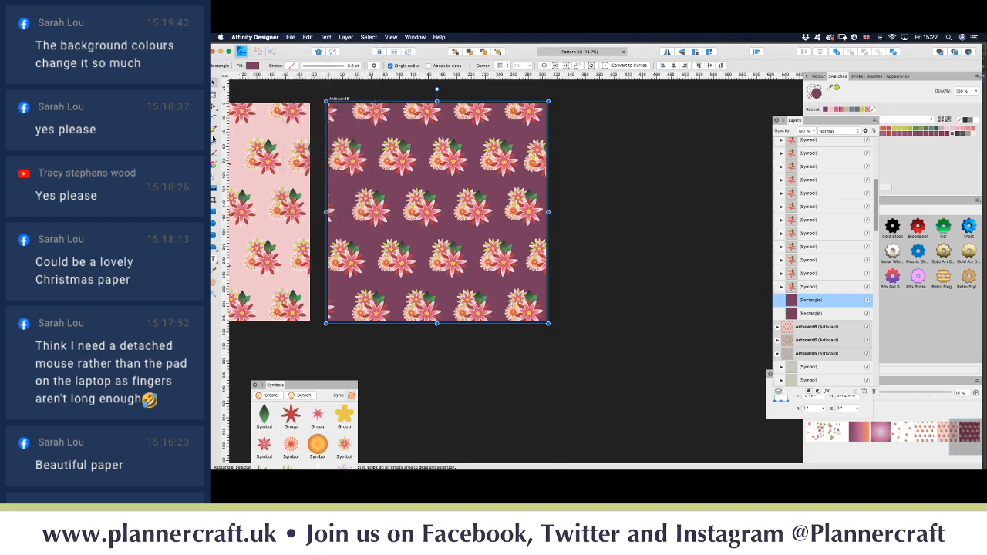
Step: Give the background rectangle a Bitmap fill using wood_05.png from the Desktop
click(215, 169)
click(290, 66)
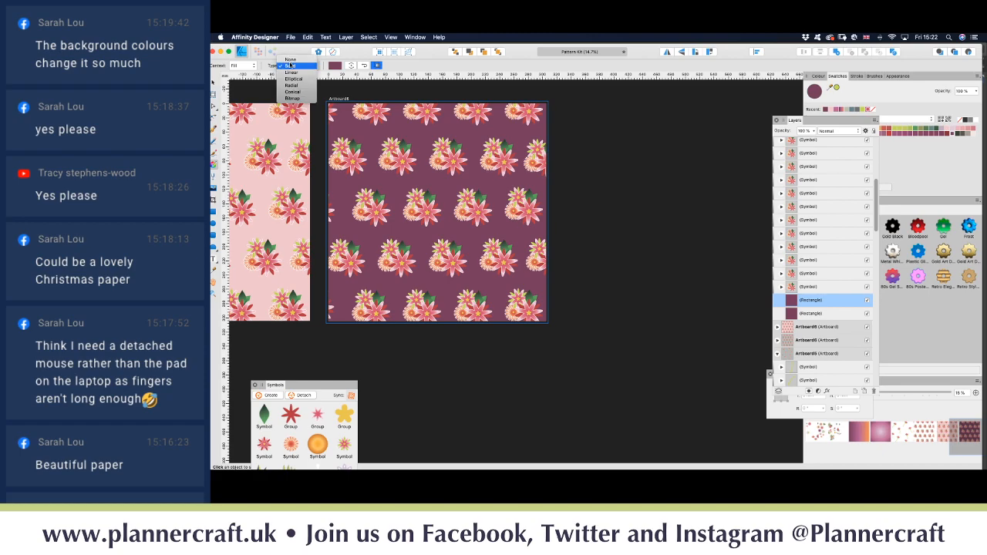
click(293, 98)
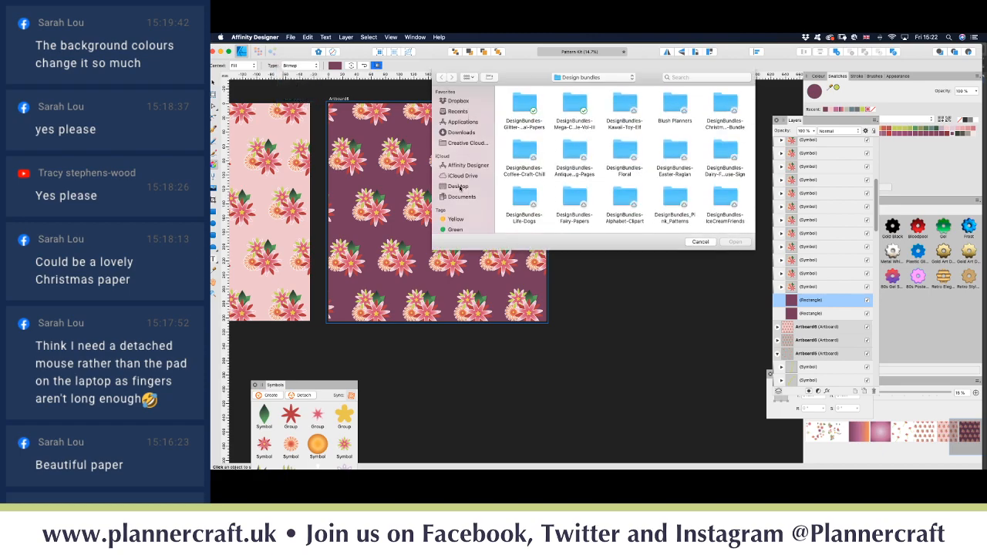
click(459, 186)
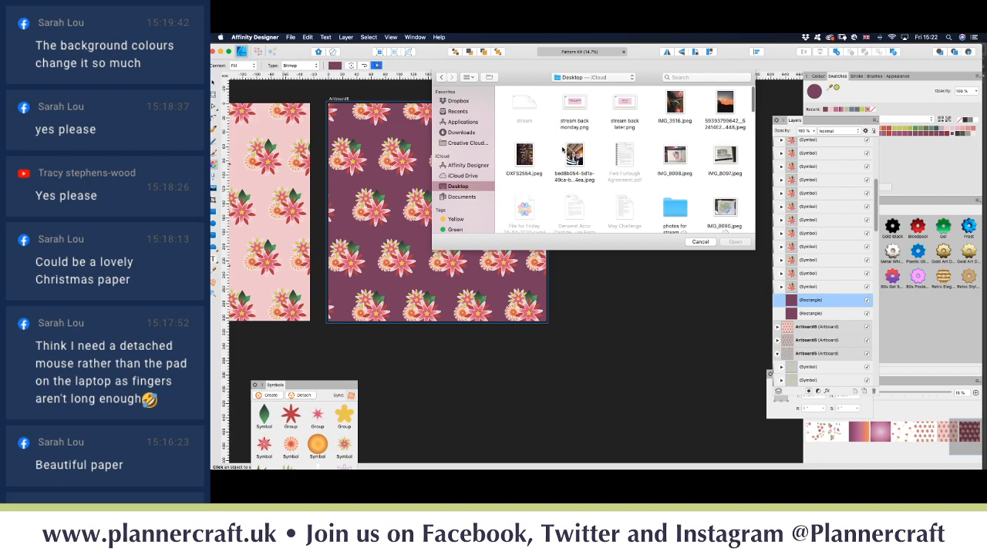
scroll(601, 160, down, 5)
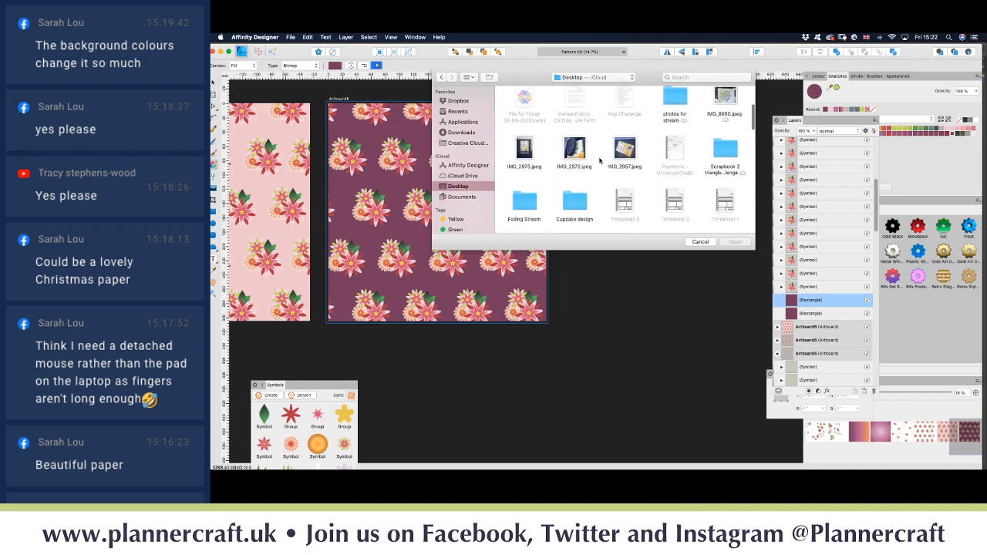
scroll(600, 159, down, 8)
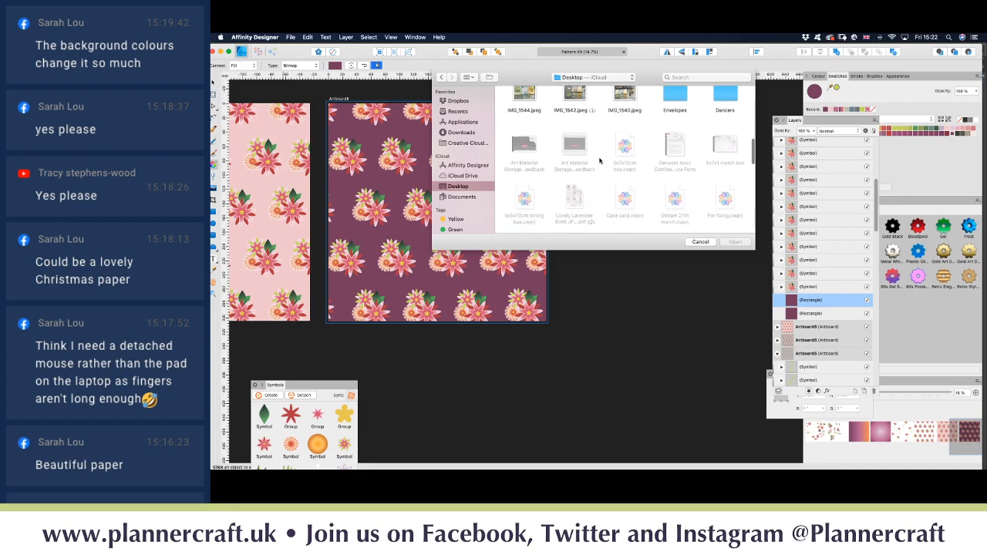
scroll(600, 160, down, 10)
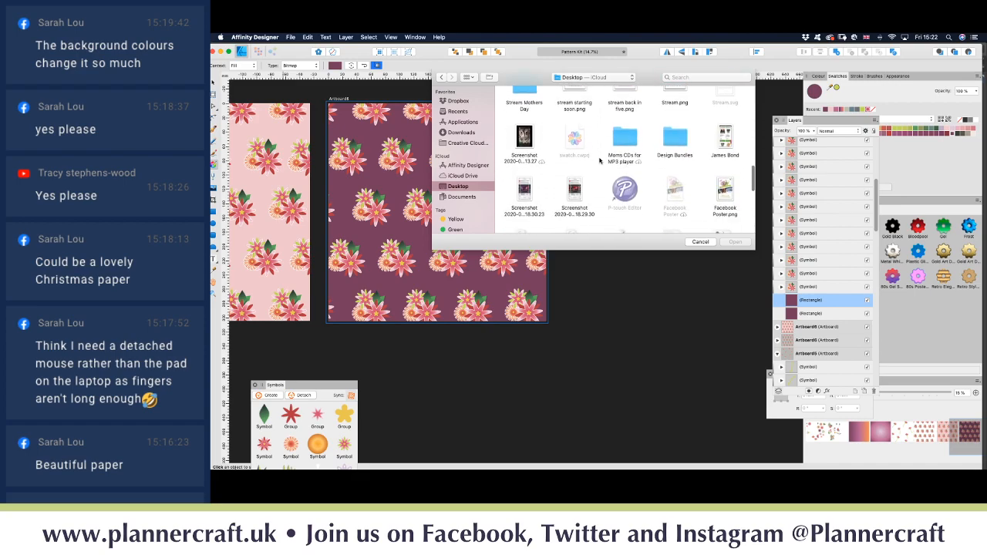
scroll(600, 159, down, 10)
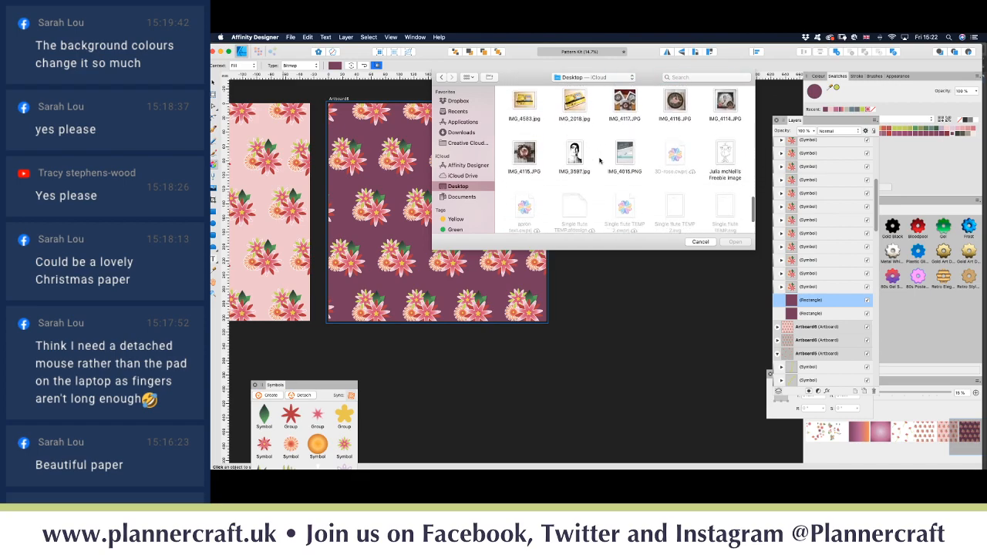
scroll(600, 159, down, 5)
click(583, 194)
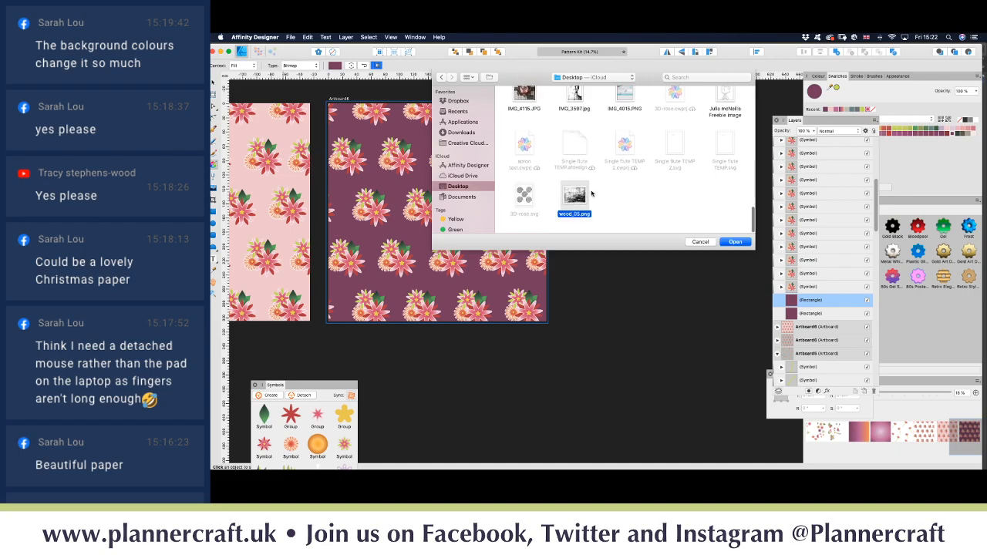
click(735, 241)
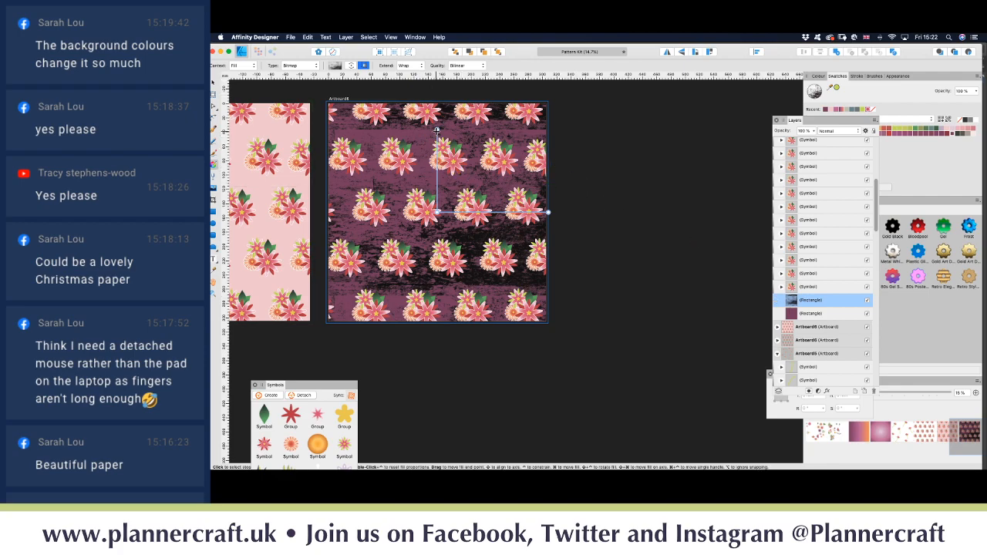
Step: Rescale the wood fill and try reflect, pad and none extend modes before tiling it
drag(437, 132, 397, 137)
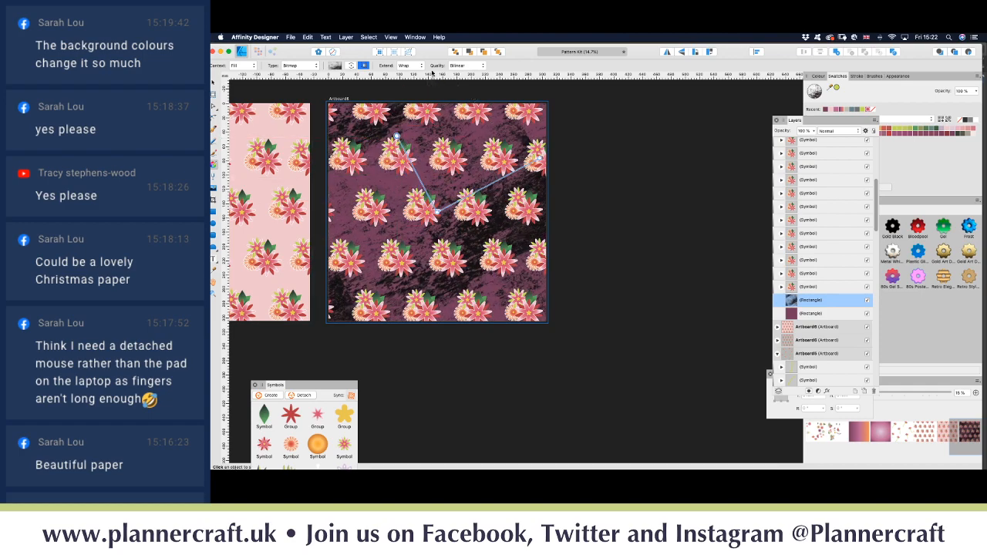
click(419, 67)
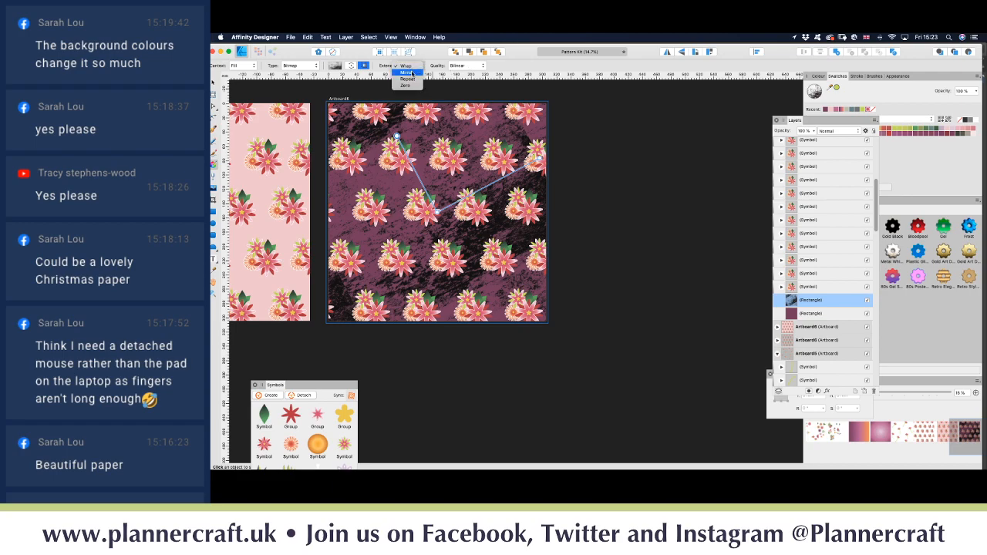
click(413, 73)
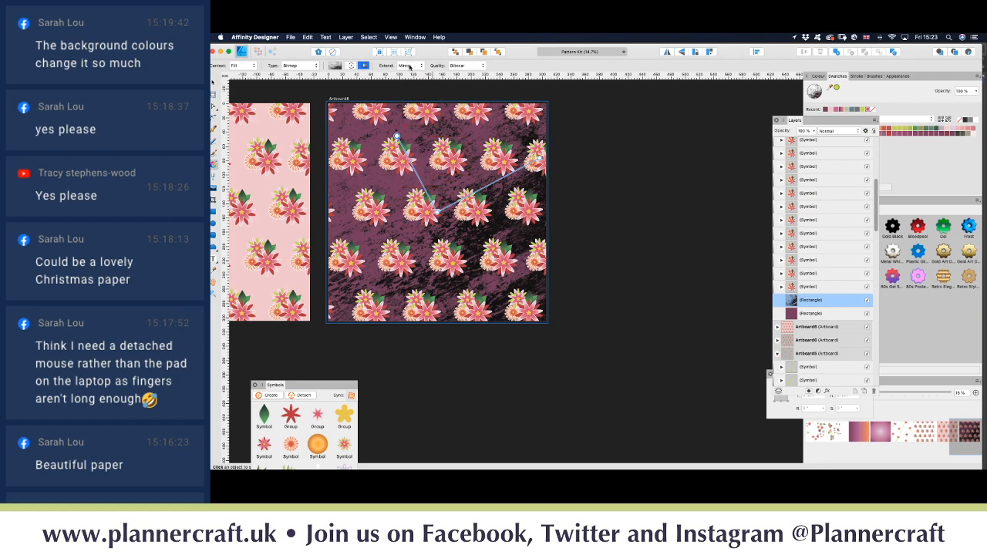
click(410, 66)
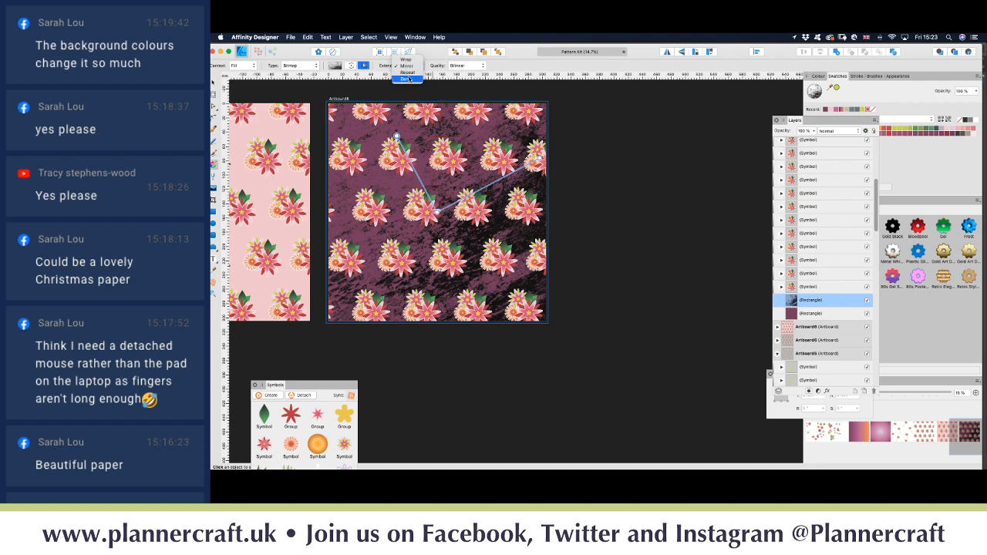
click(410, 73)
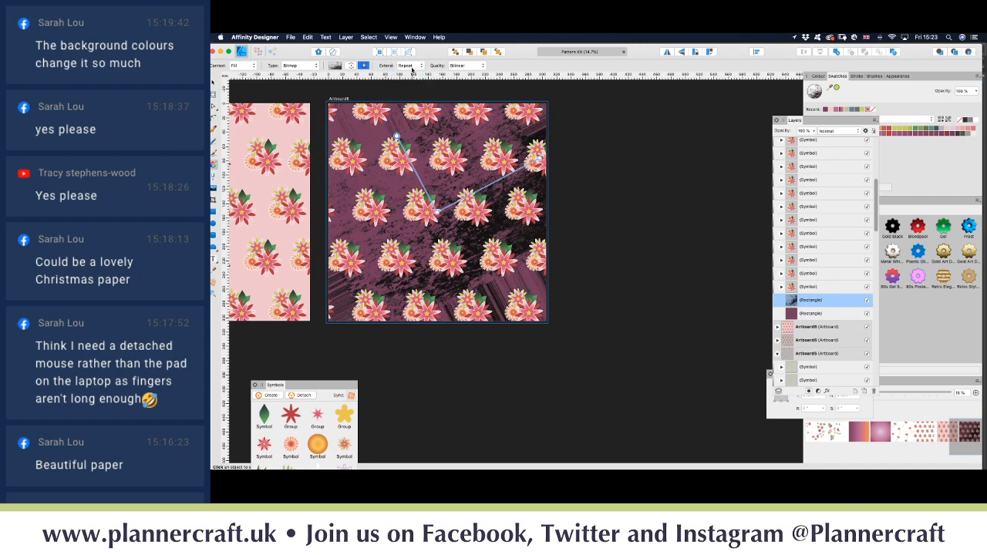
click(412, 68)
click(408, 73)
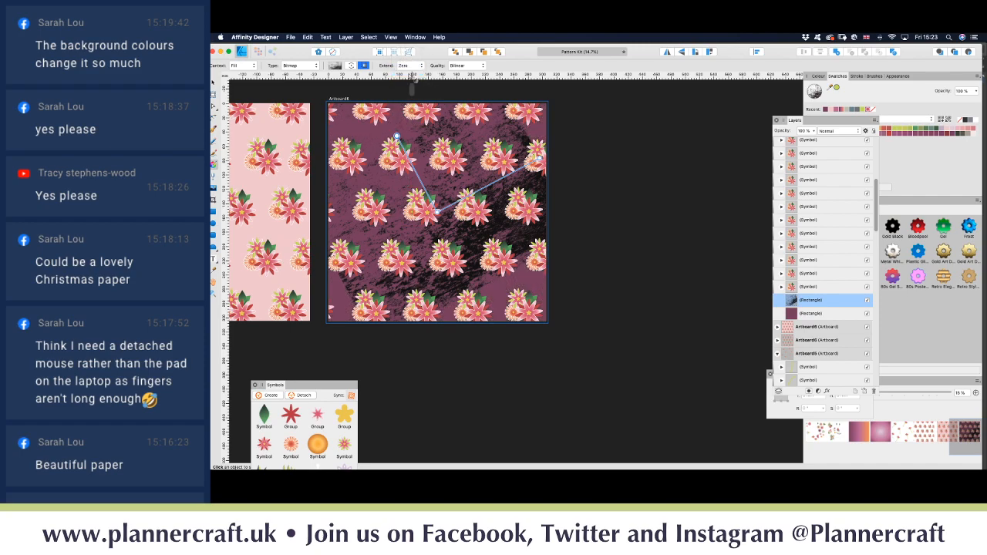
click(407, 66)
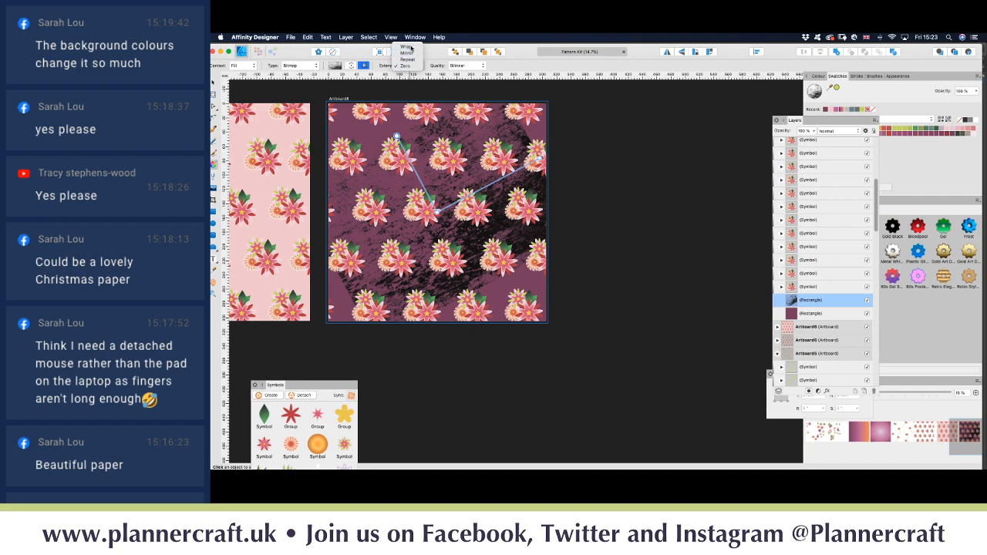
click(405, 47)
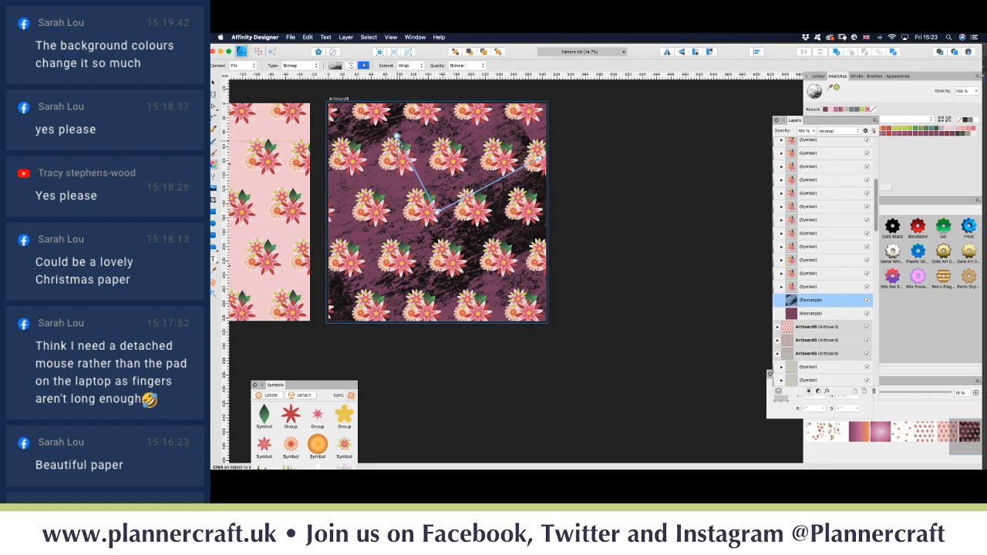
Step: Rotate and rescale the wood fill to angle it across the artboard, then show blend modes
drag(395, 136, 420, 191)
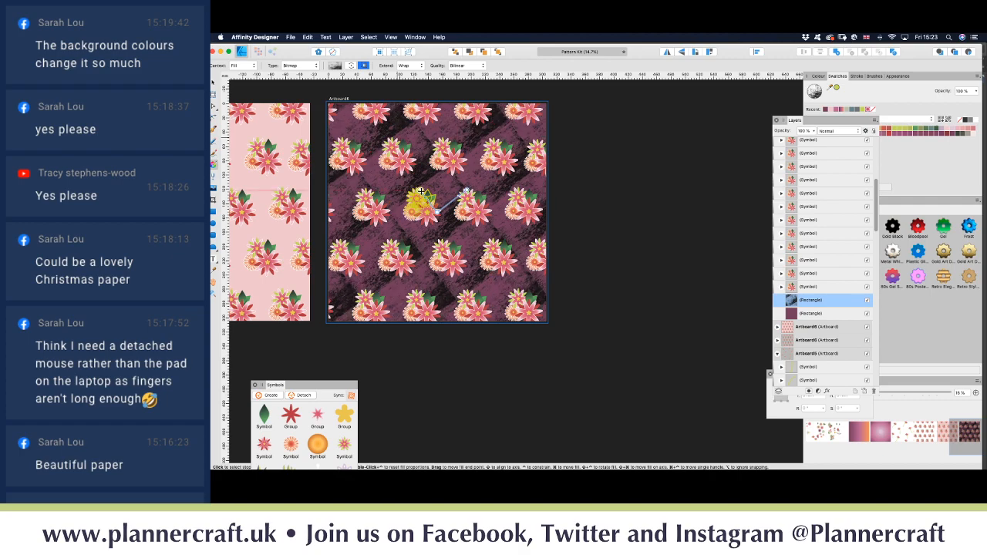
drag(420, 191, 420, 192)
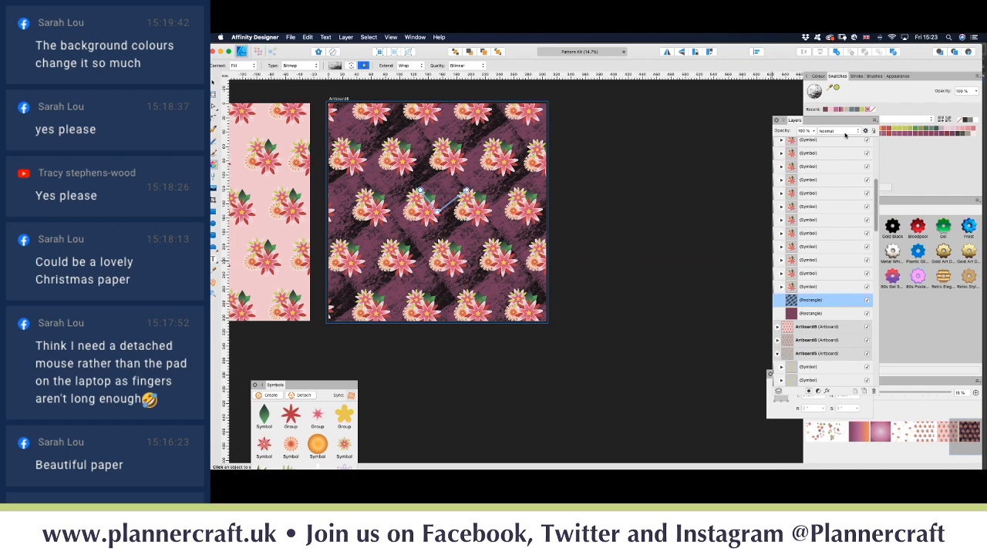
click(844, 132)
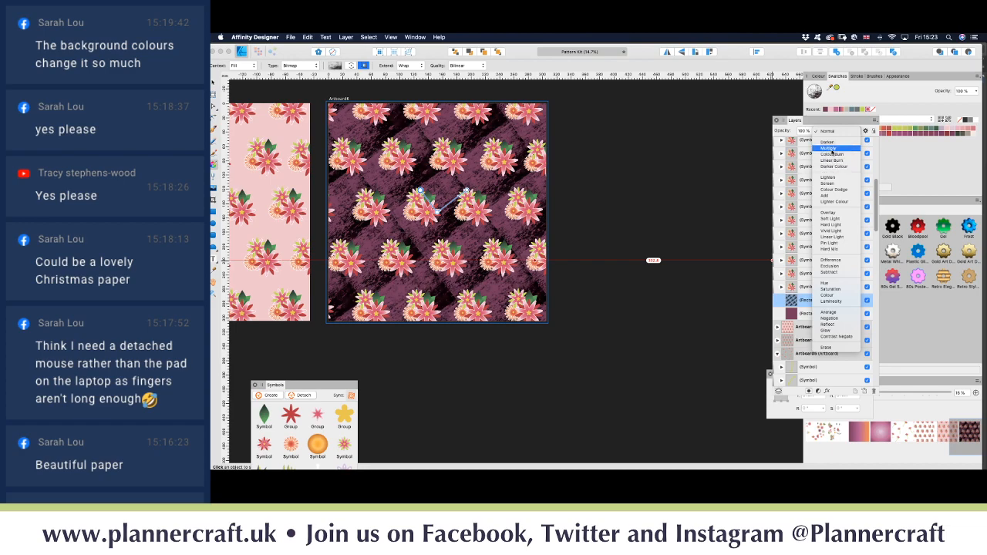
Step: Set the texture layer to Multiply blend at about 47% opacity
click(830, 148)
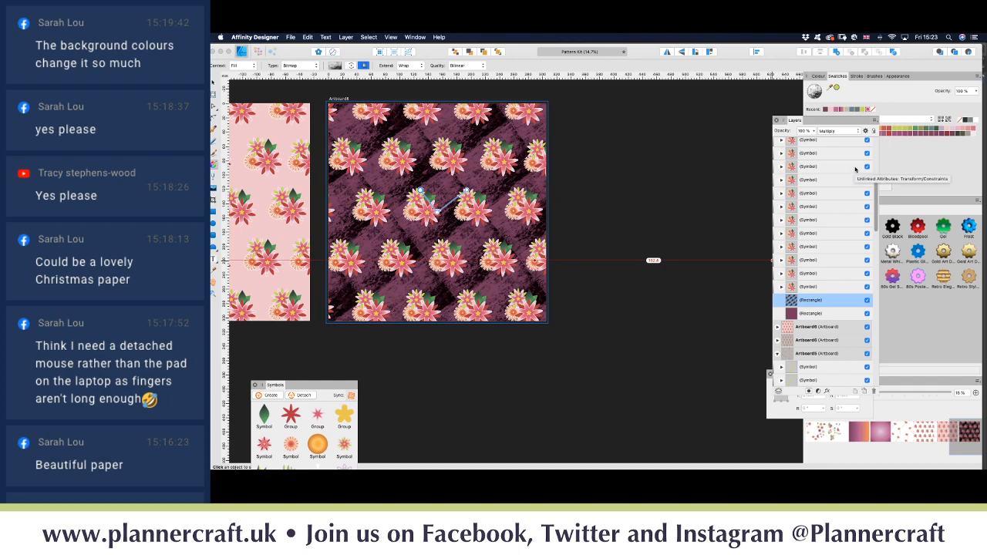
click(816, 132)
drag(815, 134, 778, 142)
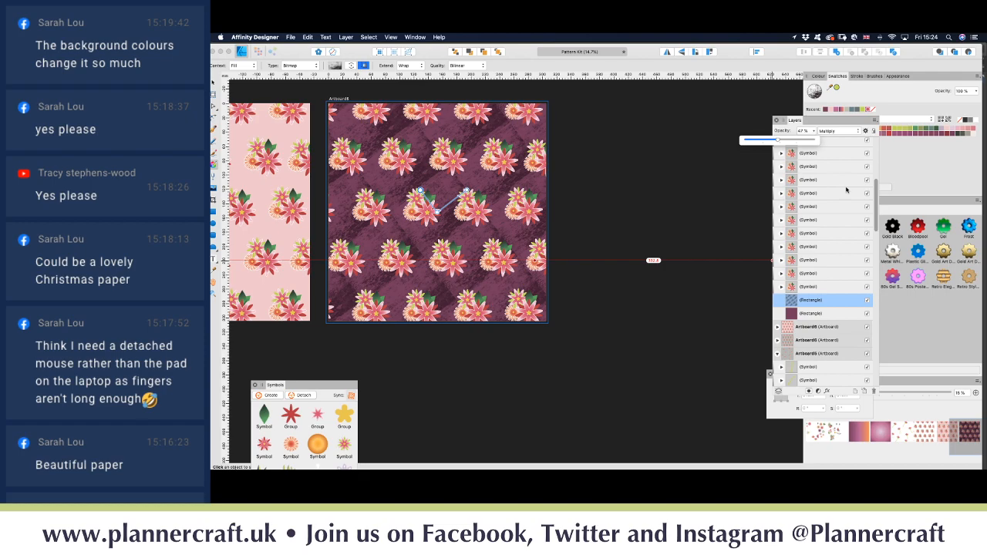
Step: Duplicate the texture, flip it horizontally and vertically, and set it to Screen at 100%
key(super+j)
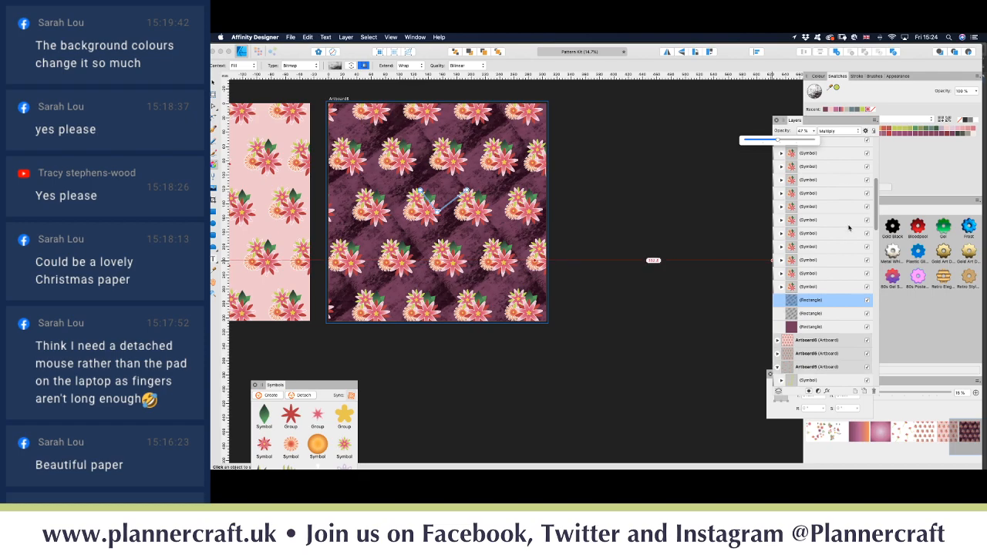
click(668, 52)
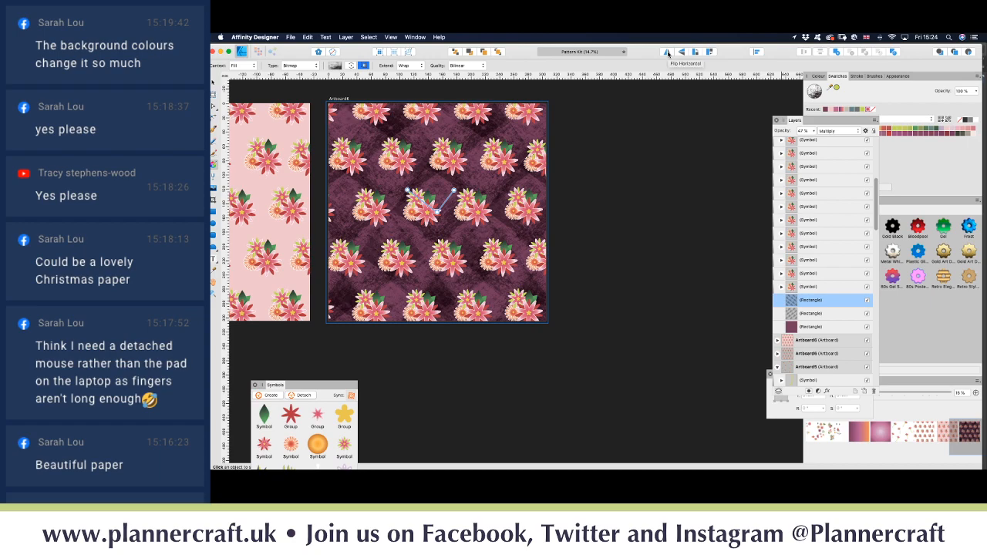
click(684, 52)
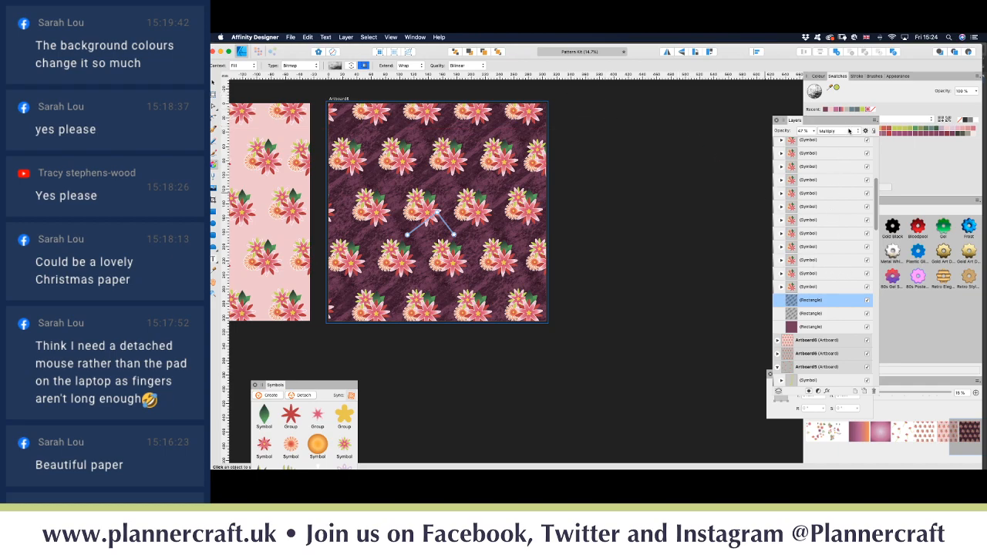
click(848, 130)
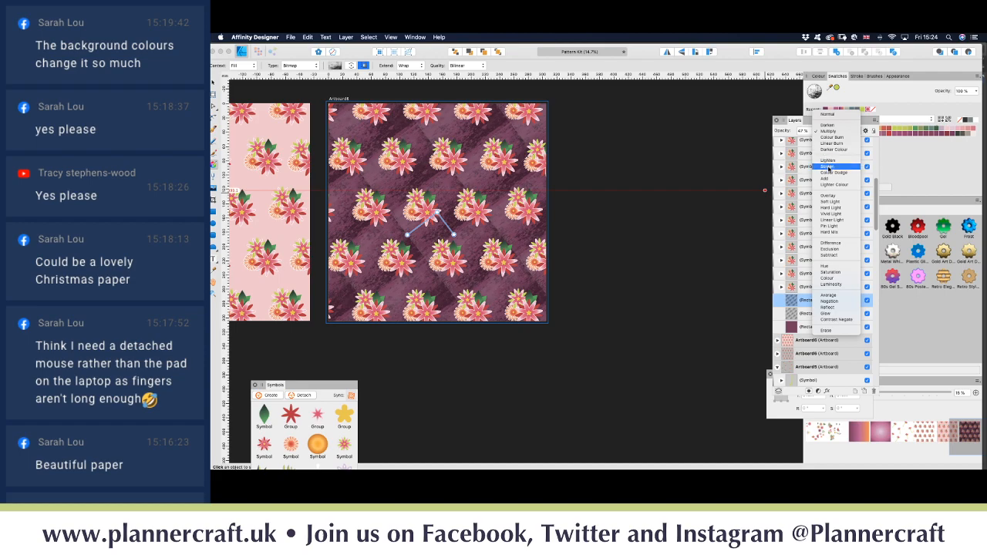
click(827, 166)
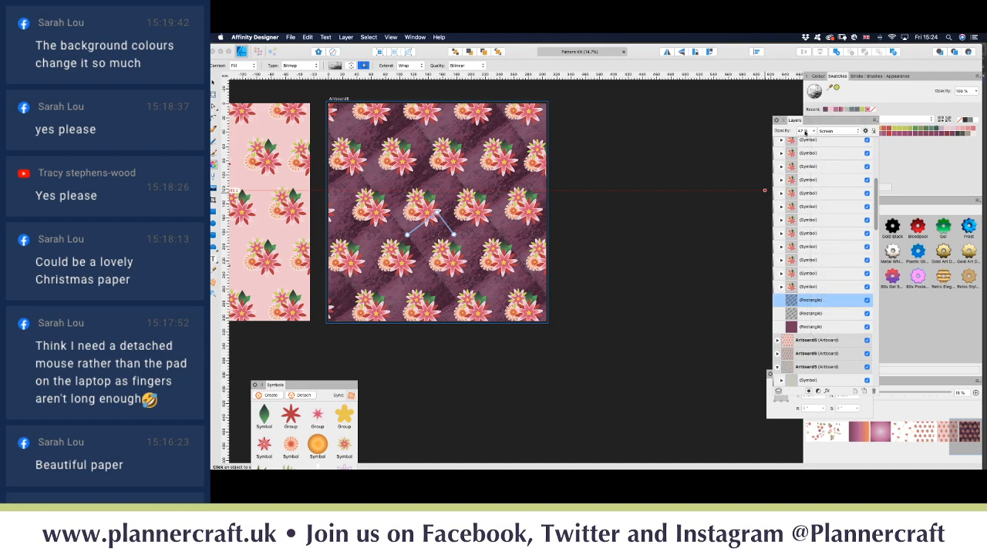
click(813, 131)
drag(811, 143, 873, 147)
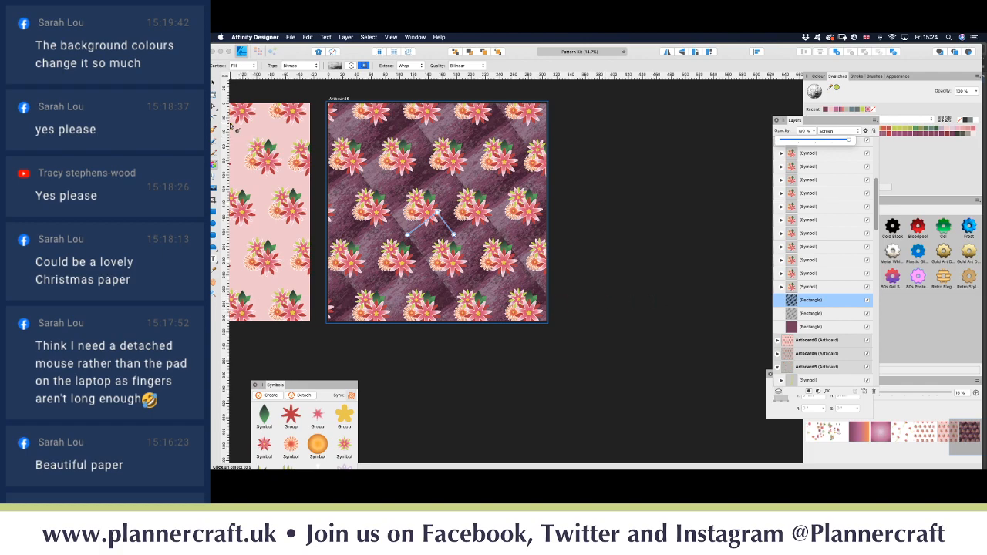
click(214, 84)
click(214, 84)
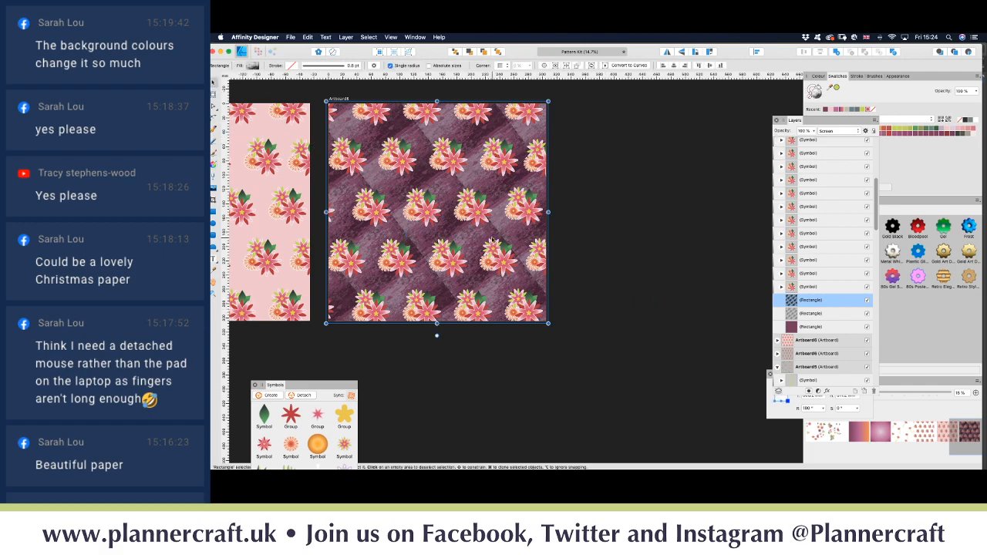
Step: Review the two texture layers, then deselect and pan out across the pattern artboards
click(809, 314)
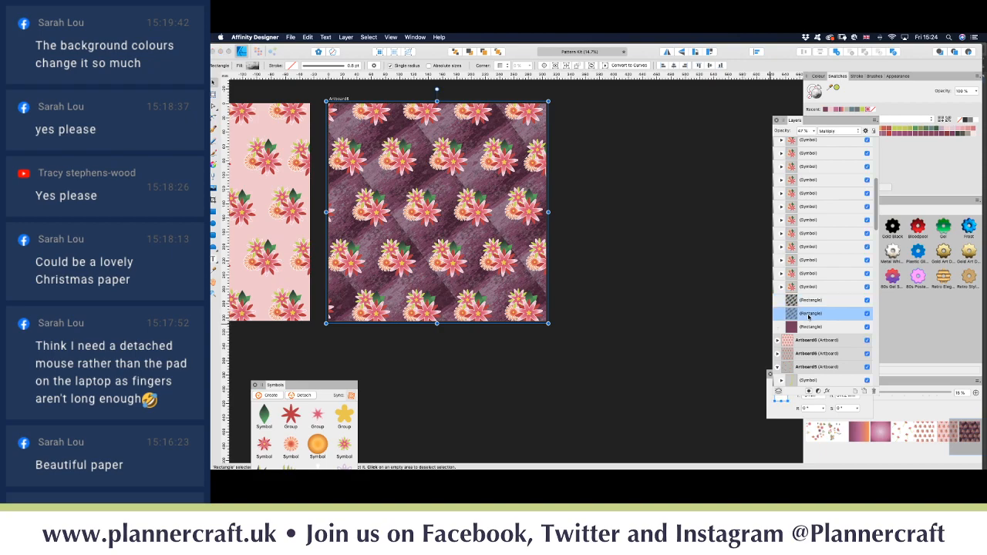
click(805, 302)
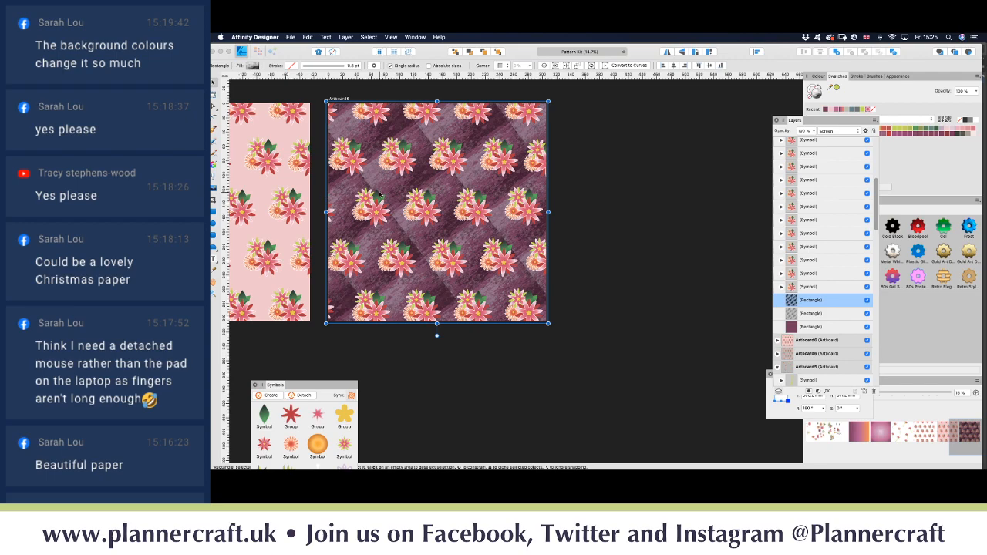
click(316, 94)
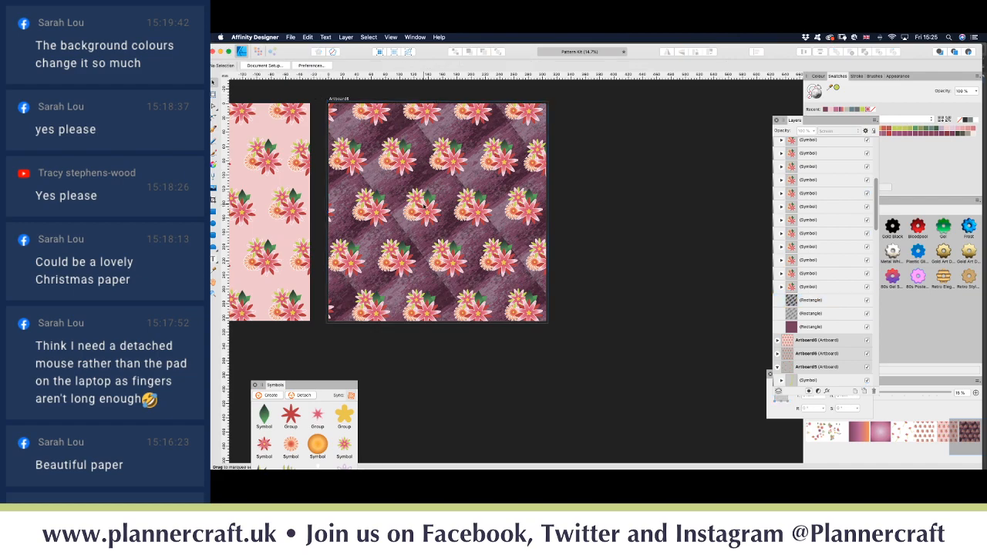
scroll(377, 171, left, 10)
scroll(419, 206, right, 1)
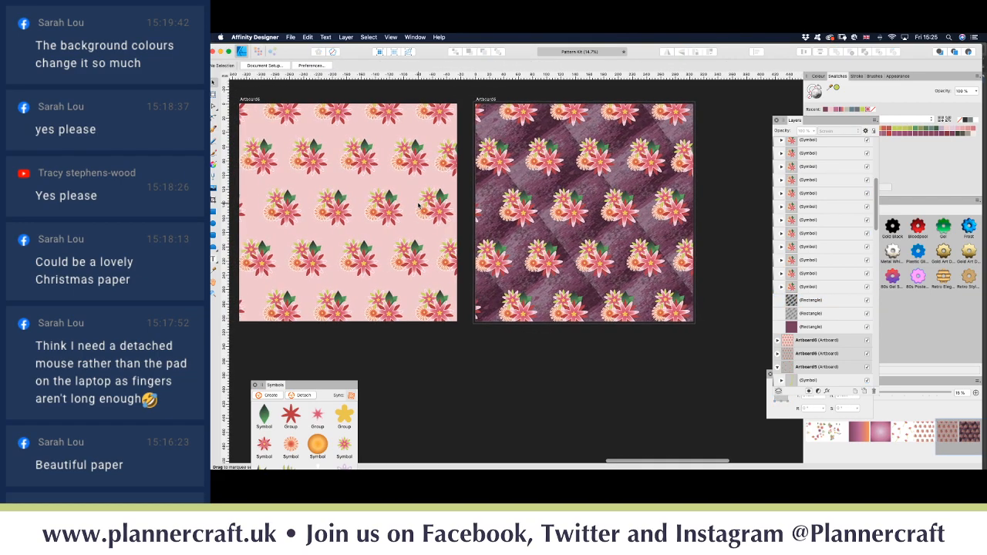
scroll(419, 206, down, 5)
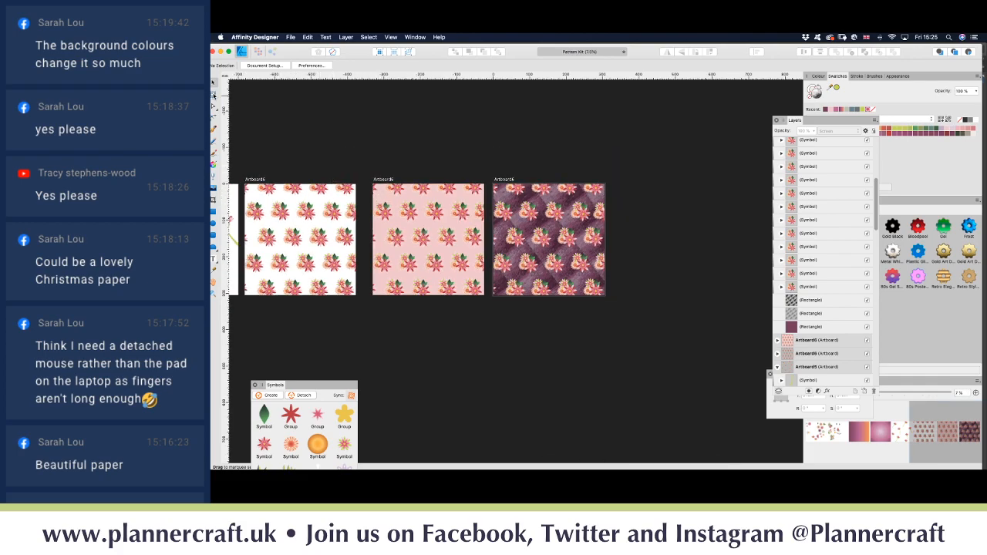
Step: Pick the Artboard tool and scroll to show empty canvas below the artboards
click(214, 94)
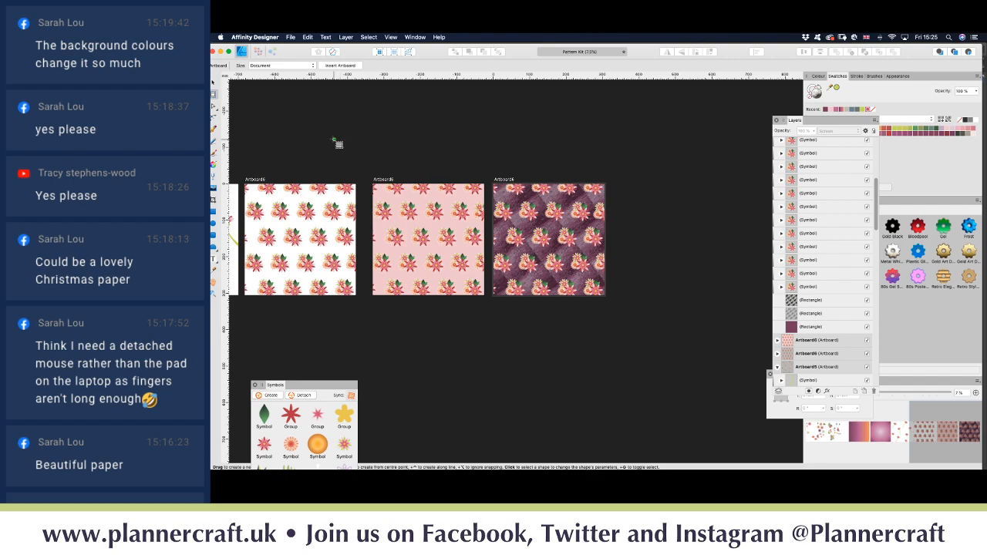
scroll(354, 273, left, 3)
scroll(360, 273, down, 2)
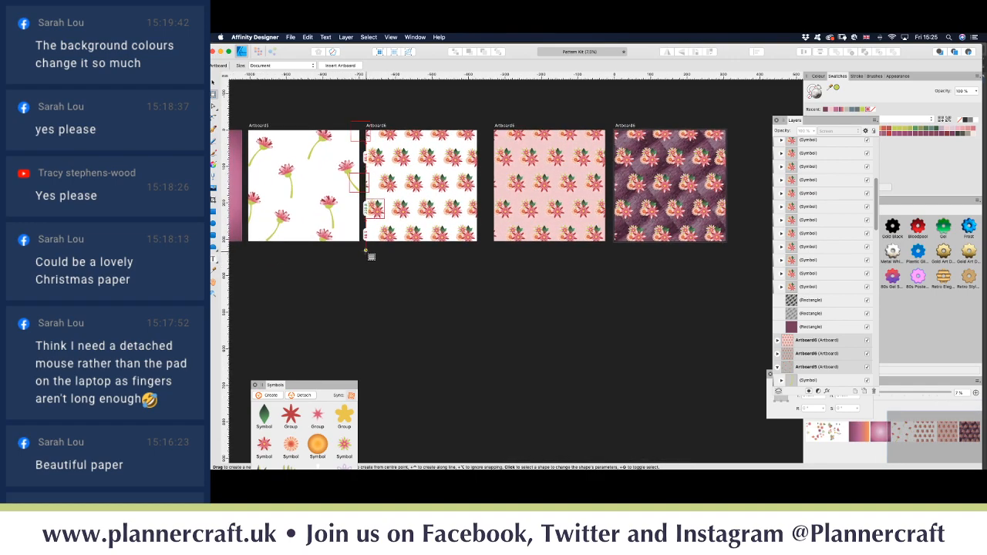
Step: Drag out Artboard7 below Artboard6 and check its position and size in Transform
drag(366, 250, 423, 308)
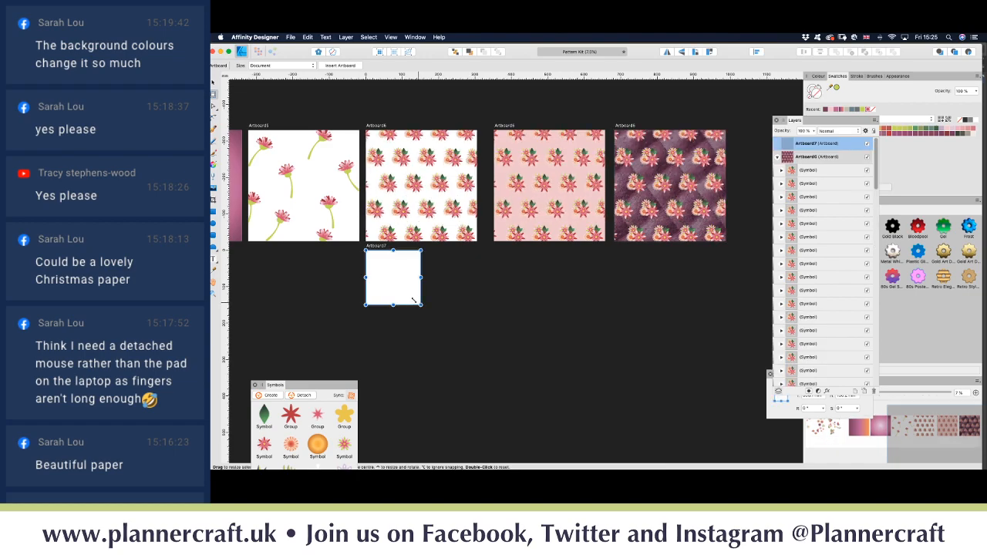
click(213, 83)
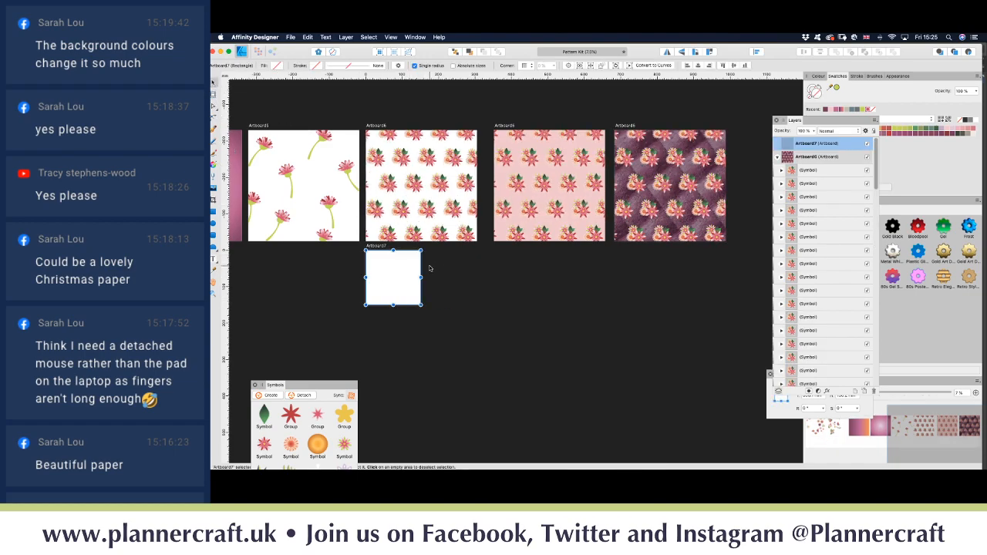
click(776, 415)
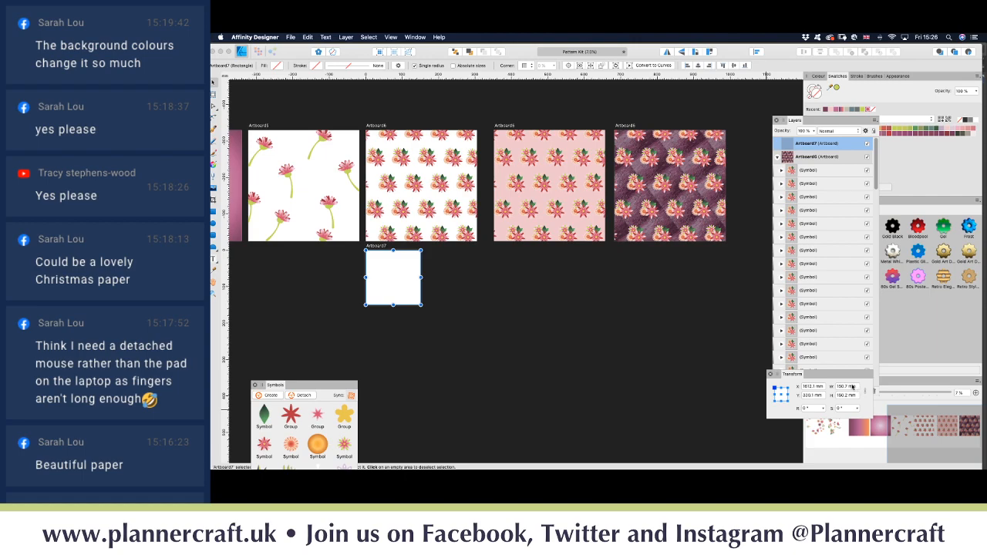
Step: Choose the Rectangle tool and zoom in on the new Artboard7
click(214, 209)
key(super+equal)
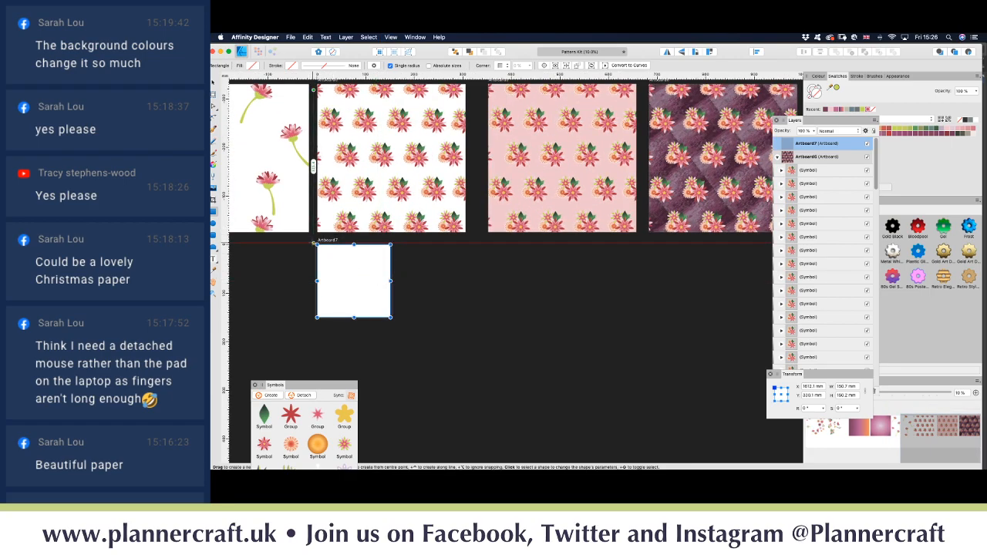
key(super+equal)
key(super+equal)
scroll(312, 242, left, 6)
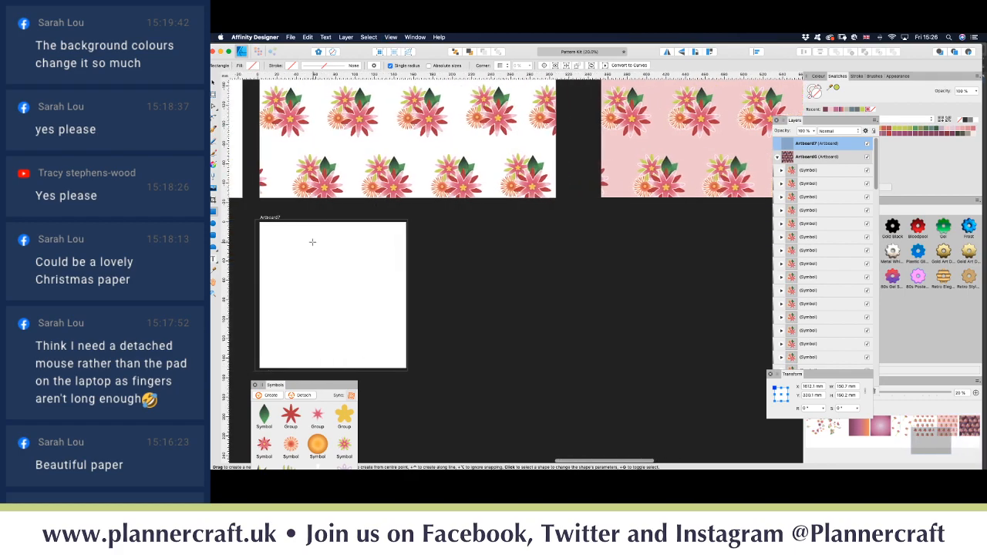
scroll(326, 231, left, 1)
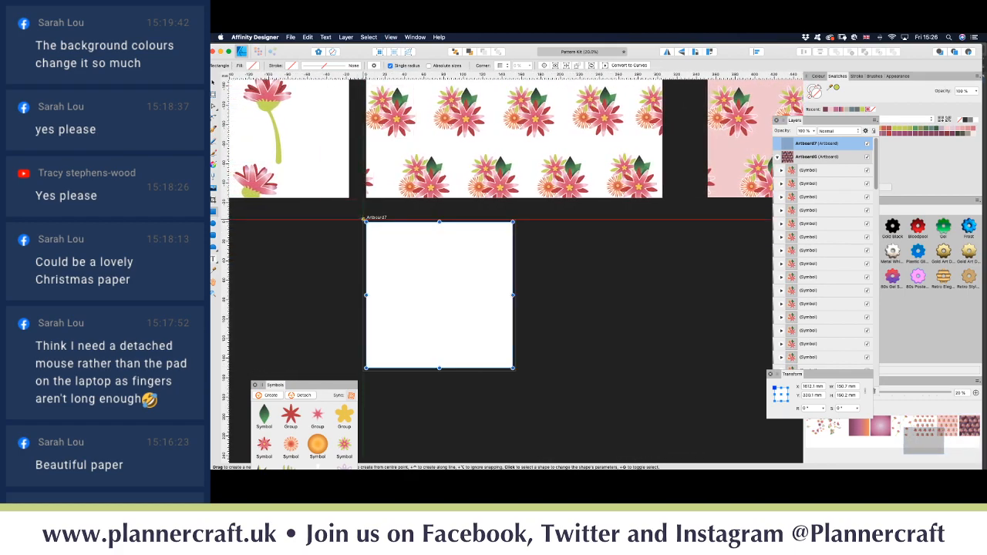
Step: Draw a texture rectangle over Artboard7, duplicate it, and tint the lower copy light pink
drag(367, 223, 516, 371)
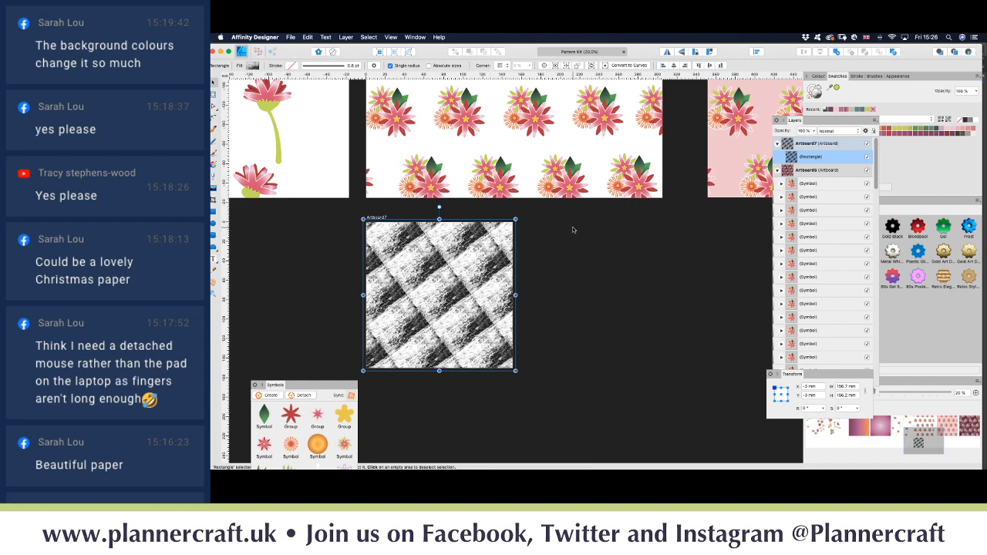
key(super+j)
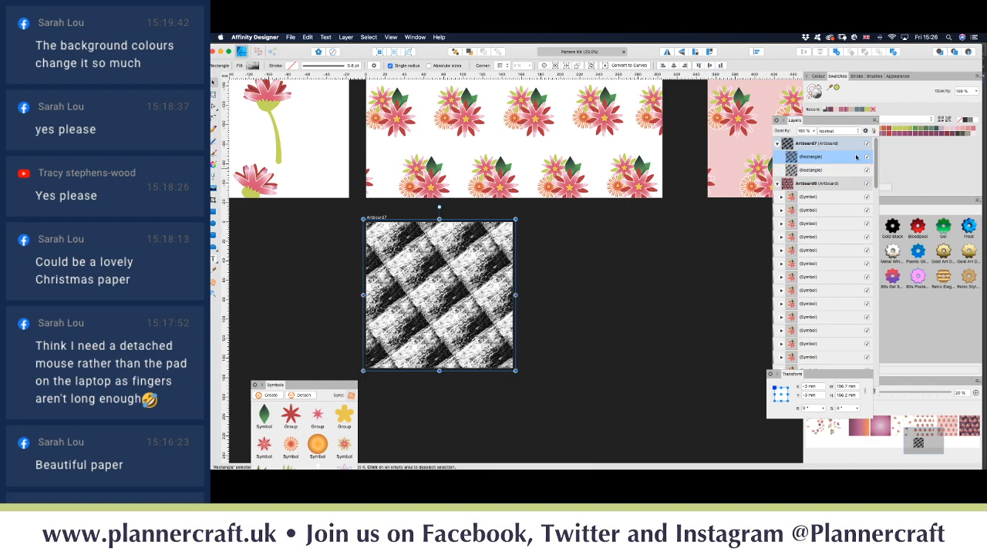
click(830, 170)
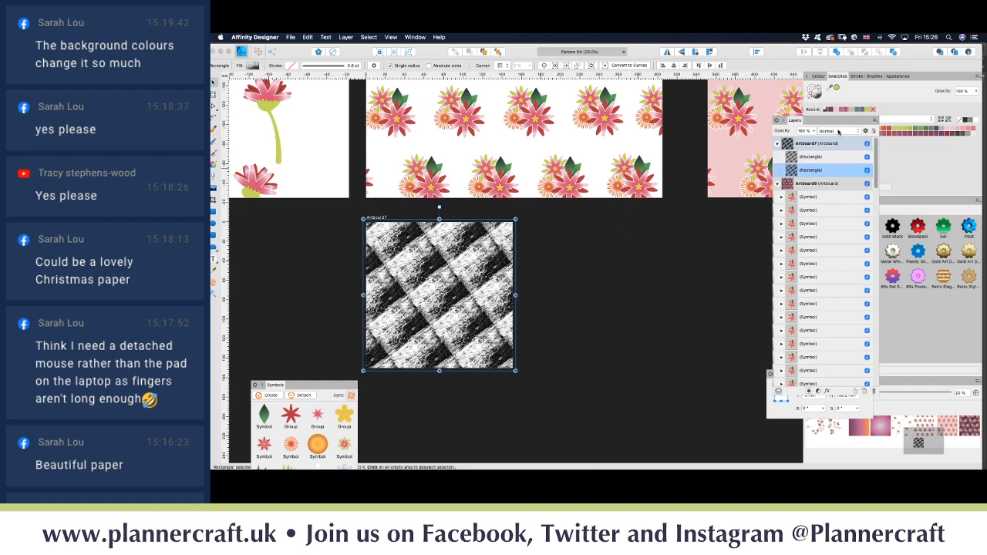
click(910, 134)
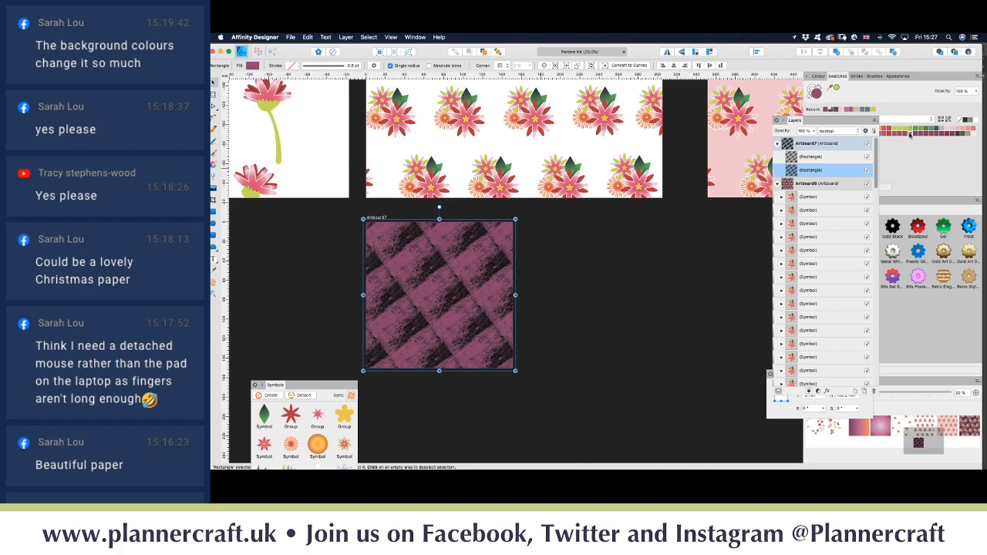
click(950, 131)
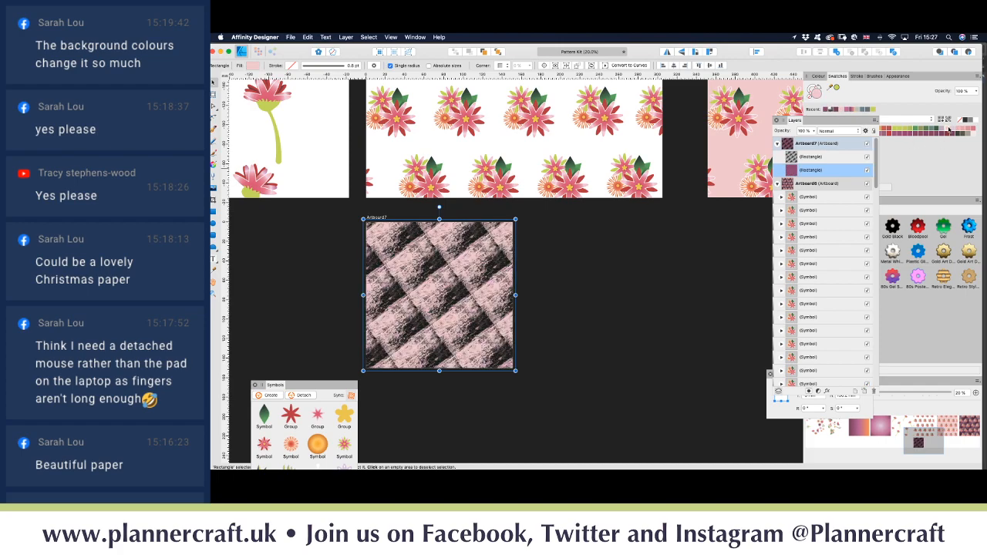
Step: Set the upper texture copy to Screen blend mode
click(815, 158)
click(835, 133)
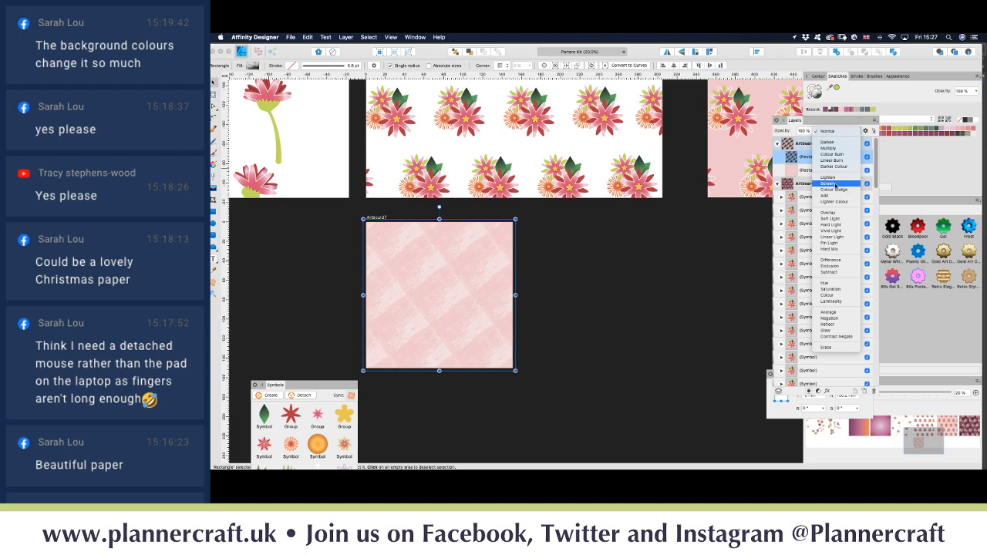
click(835, 186)
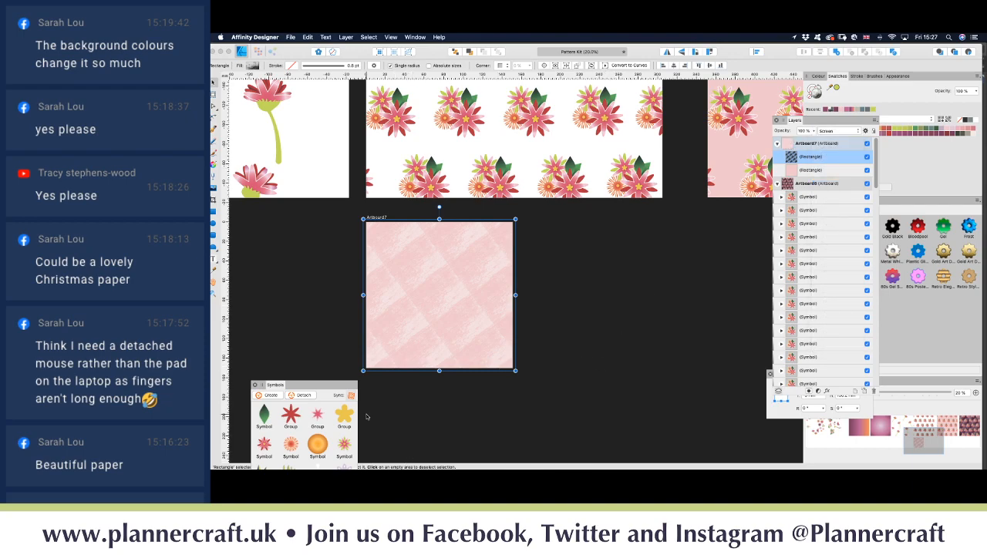
drag(324, 386, 309, 238)
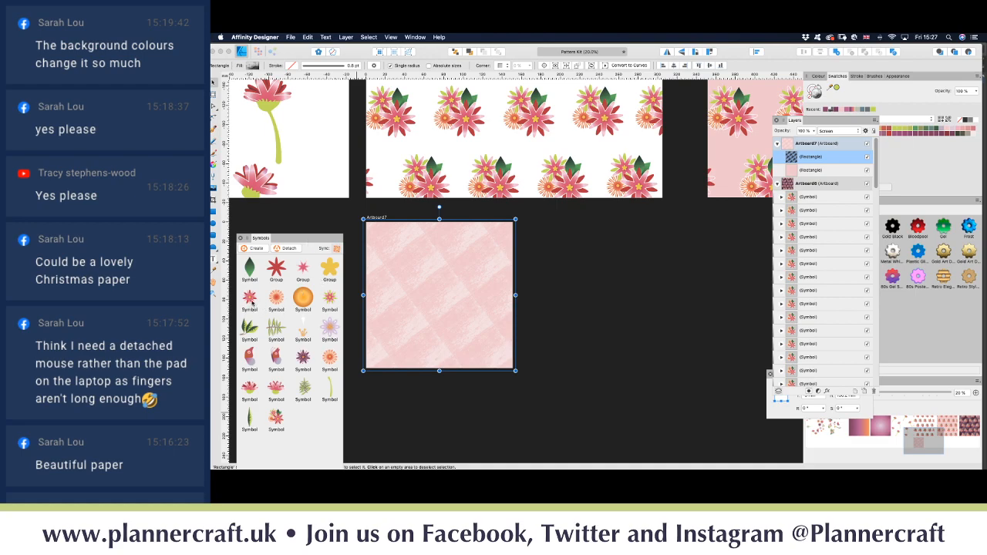
Step: Place a flower symbol on the pink artboard, shrink it small, and move it down
drag(319, 287, 409, 275)
mouse_move(444, 305)
mouse_down()
mouse_move(435, 269)
mouse_move(404, 240)
mouse_move(435, 273)
mouse_move(577, 311)
mouse_up()
key(super+plus)
key(super+plus)
drag(448, 264, 503, 396)
Step: Copy the flower to a new spot, out to the right edge, and lower down
alt+drag(504, 396, 710, 239)
scroll(711, 320, down, 3)
scroll(710, 320, right, 2)
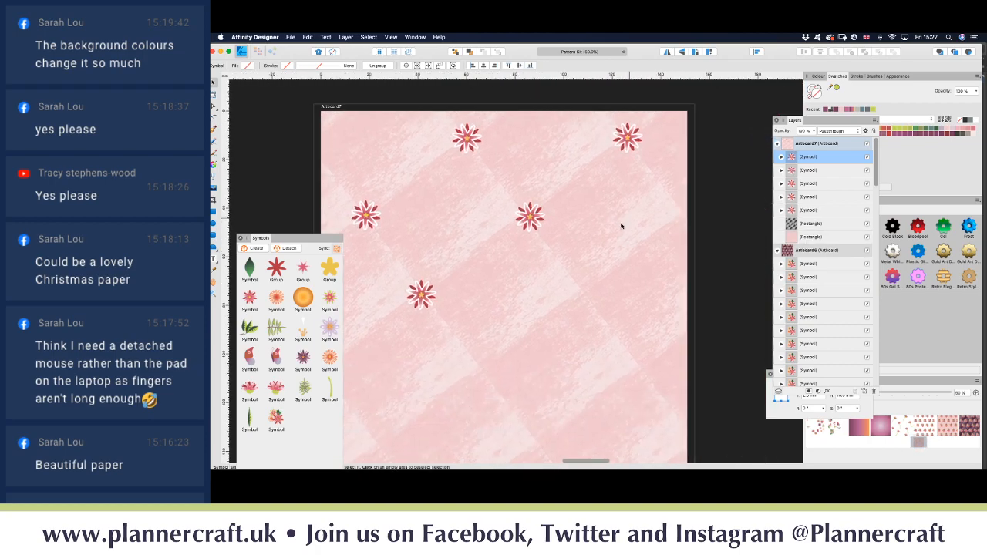
alt+drag(637, 143, 647, 373)
scroll(489, 374, down, 1)
scroll(646, 373, up, 1)
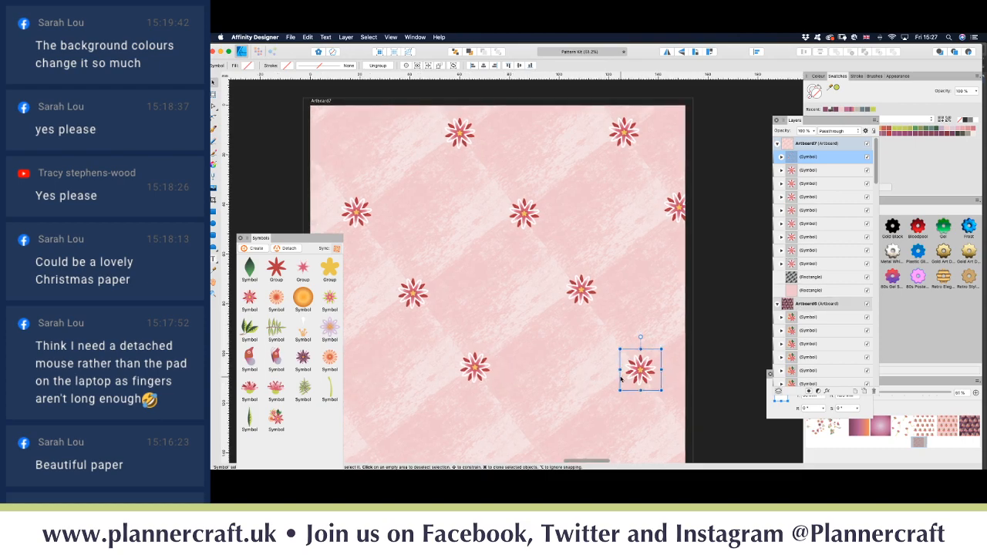
scroll(587, 378, down, 5)
scroll(585, 378, down, 1)
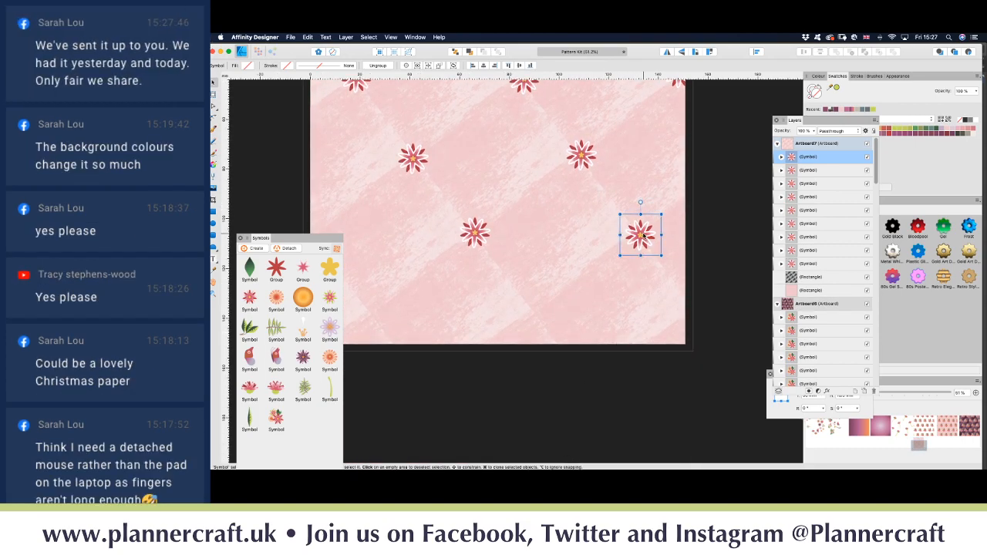
alt+drag(643, 237, 371, 322)
Step: Add flower copies on the artboard's left edge and top-left corner
key(space)
drag(439, 298, 529, 382)
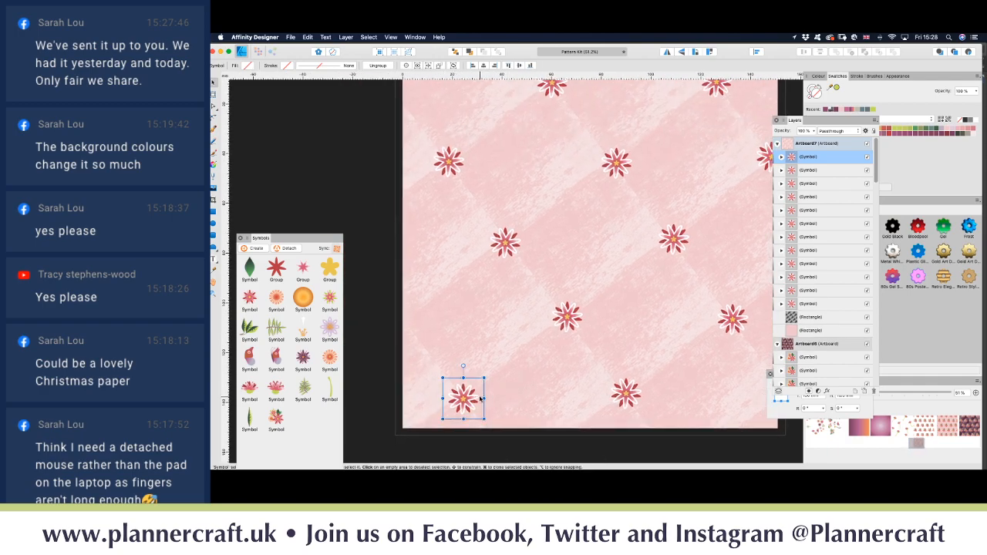
alt+drag(469, 407, 414, 117)
scroll(469, 160, up, 5)
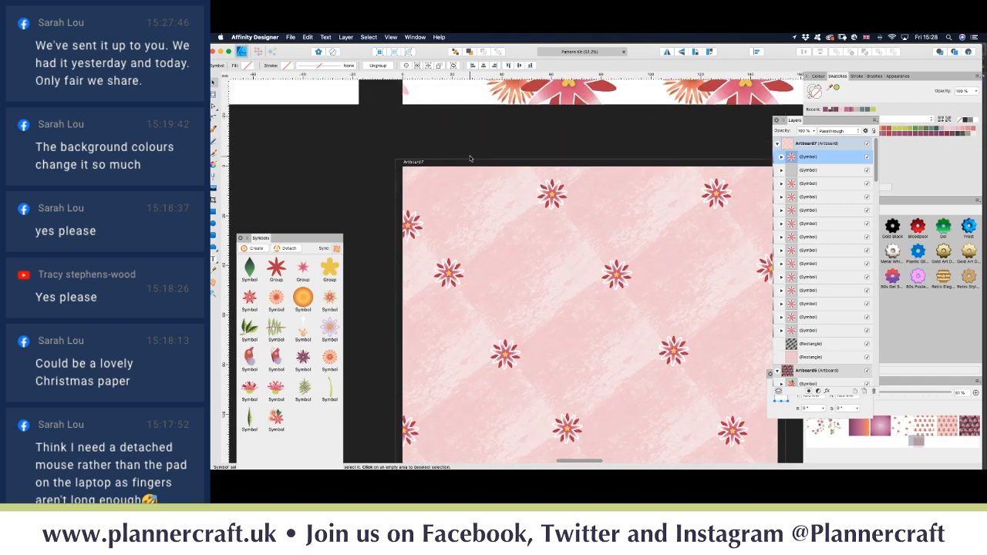
drag(412, 237, 394, 219)
scroll(469, 261, down, 1)
scroll(466, 260, up, 3)
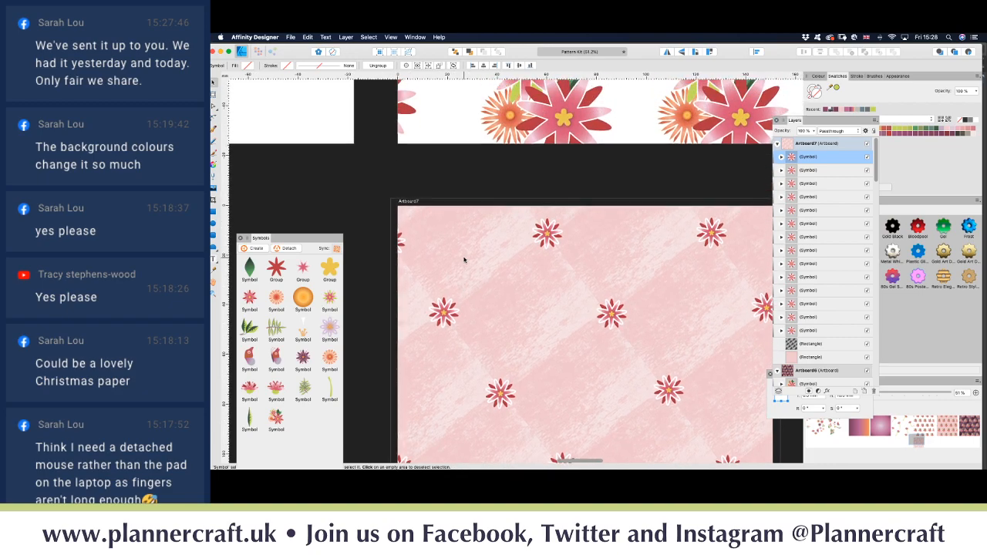
scroll(464, 260, down, 3)
scroll(465, 260, right, 2)
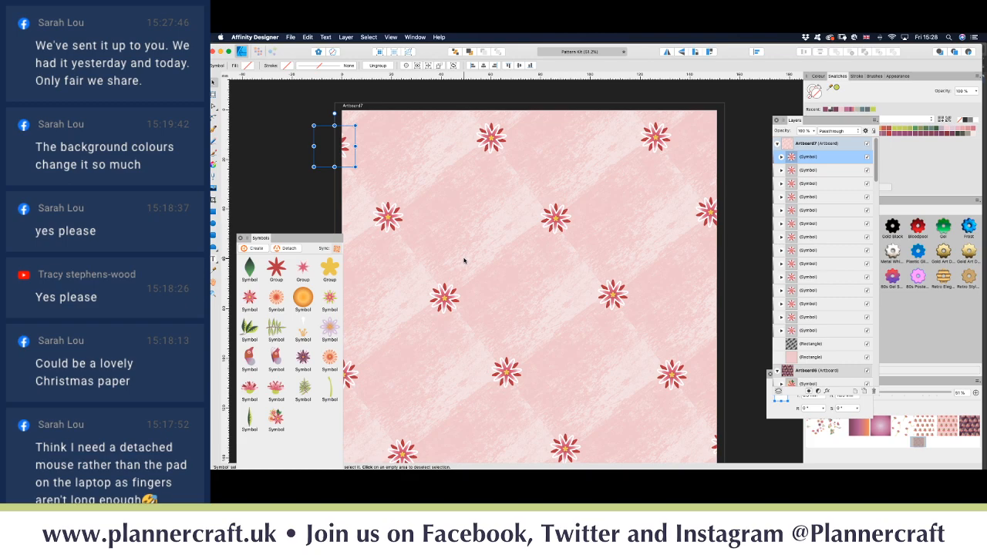
scroll(525, 270, down, 3)
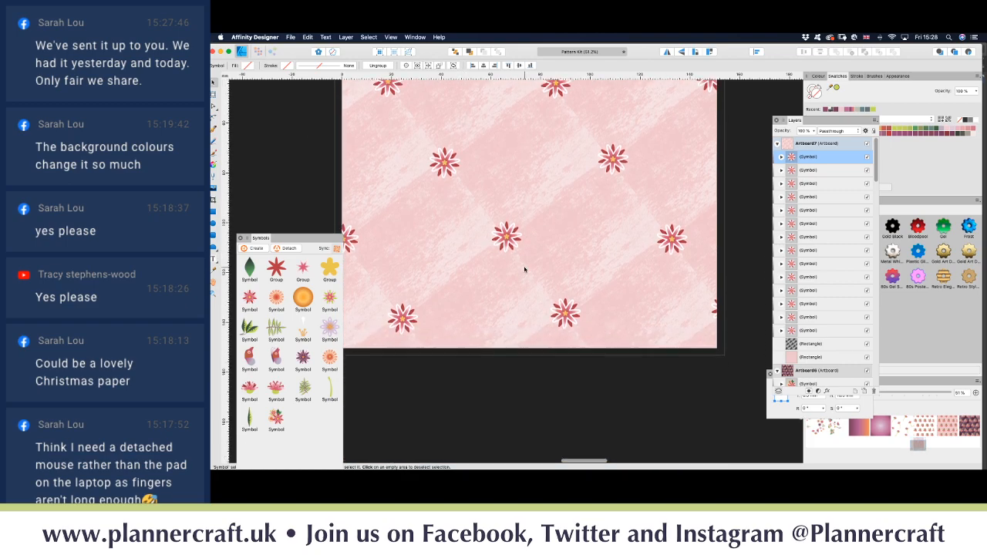
scroll(523, 269, up, 2)
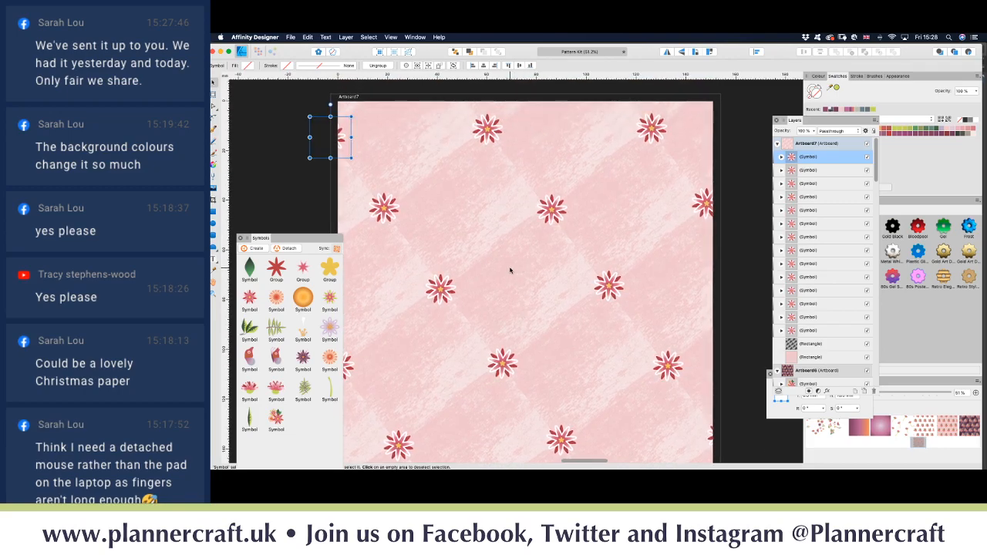
scroll(436, 371, down, 3)
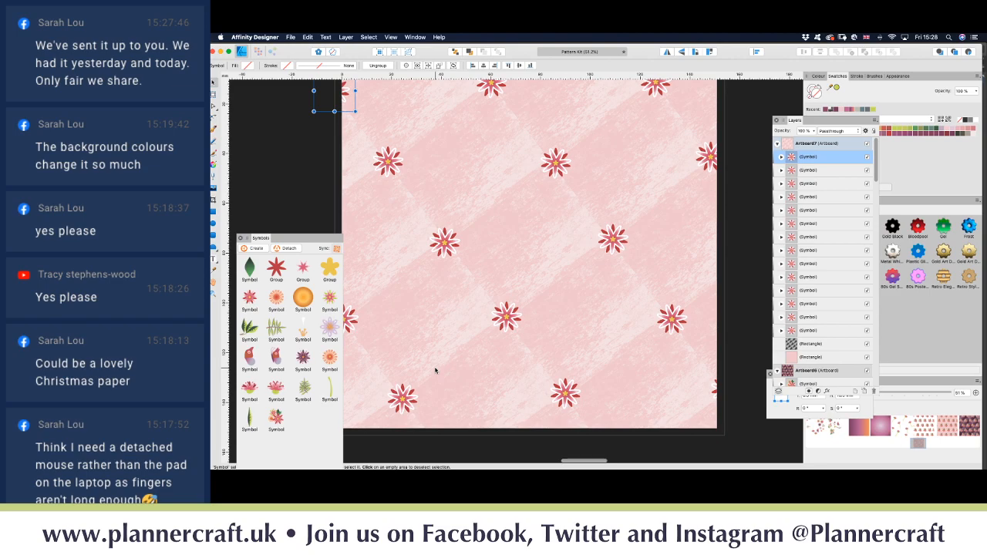
scroll(436, 371, down, 5)
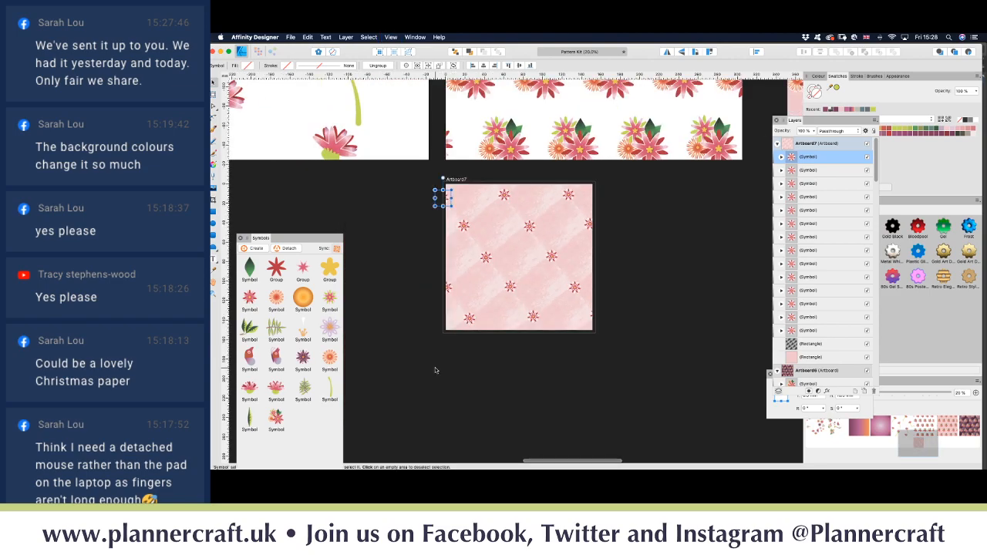
Step: Deselect, fine-tune the flower layout, and zoom out to see all the artboards
click(482, 394)
scroll(536, 388, right, 3)
scroll(536, 388, up, 2)
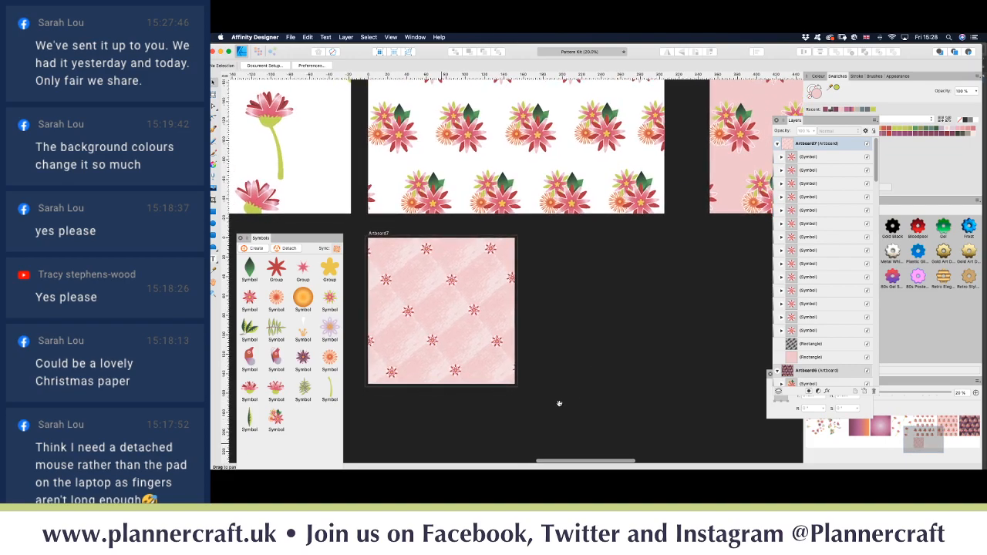
drag(559, 404, 594, 422)
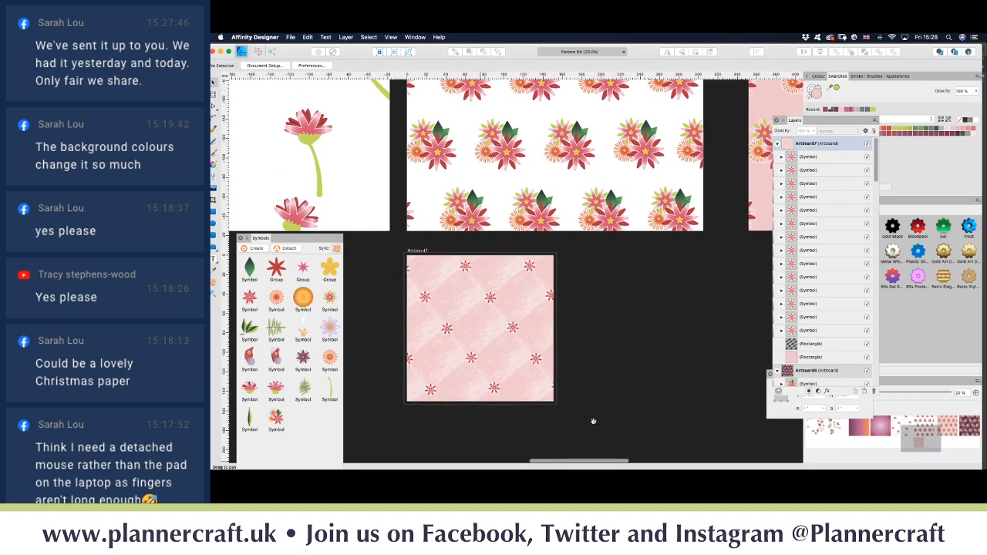
scroll(632, 313, up, 3)
scroll(633, 314, right, 1)
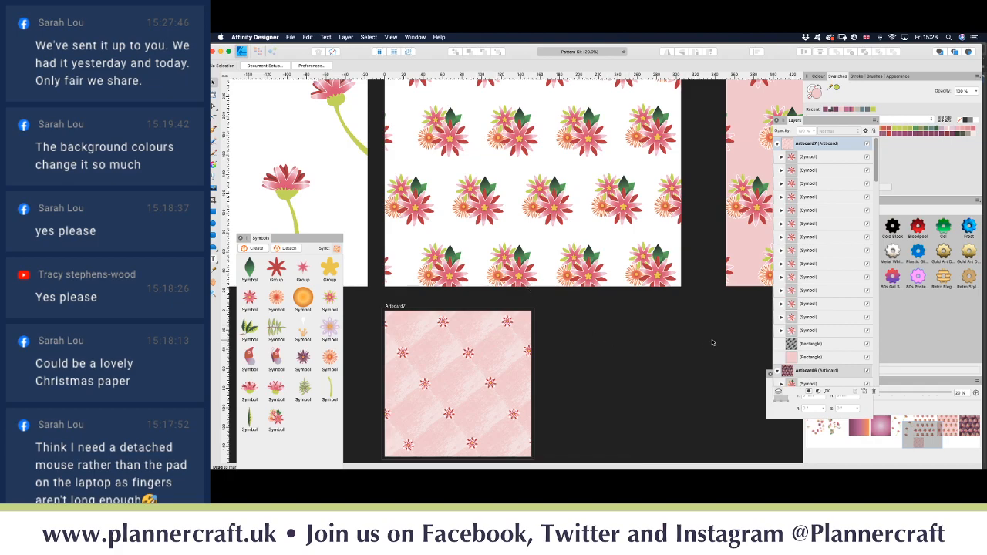
scroll(463, 320, left, 5)
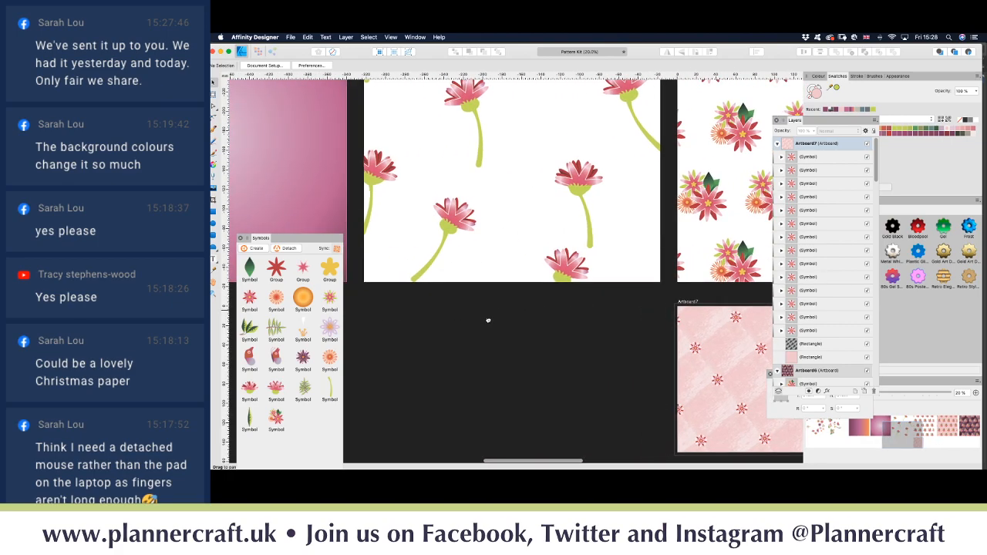
key(super+minus)
key(super+minus)
key(super+minus)
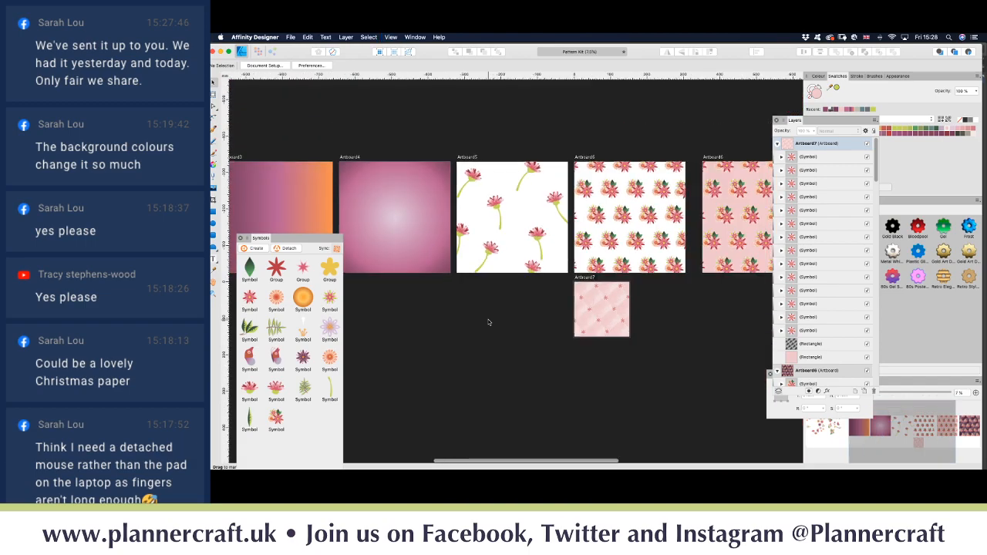
scroll(486, 317, left, 5)
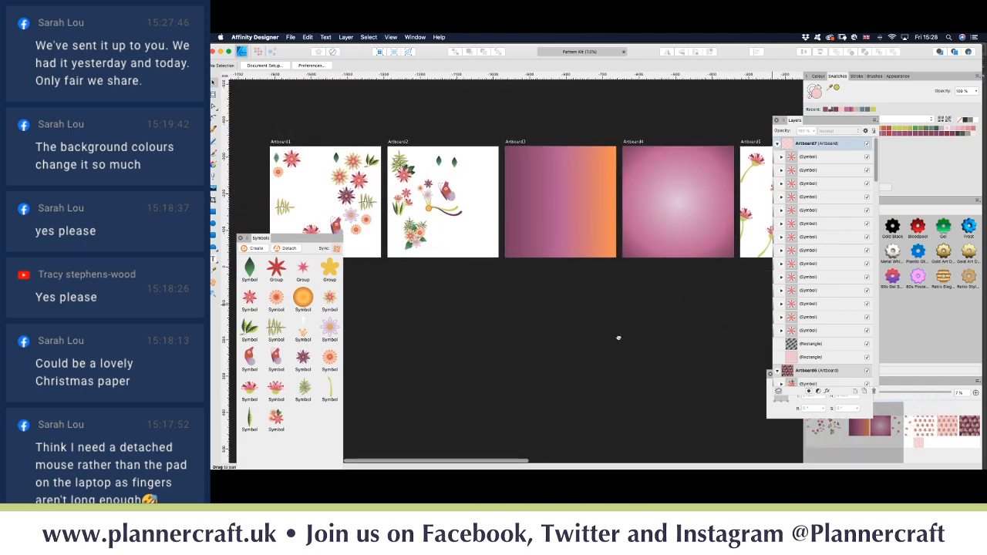
scroll(568, 327, right, 5)
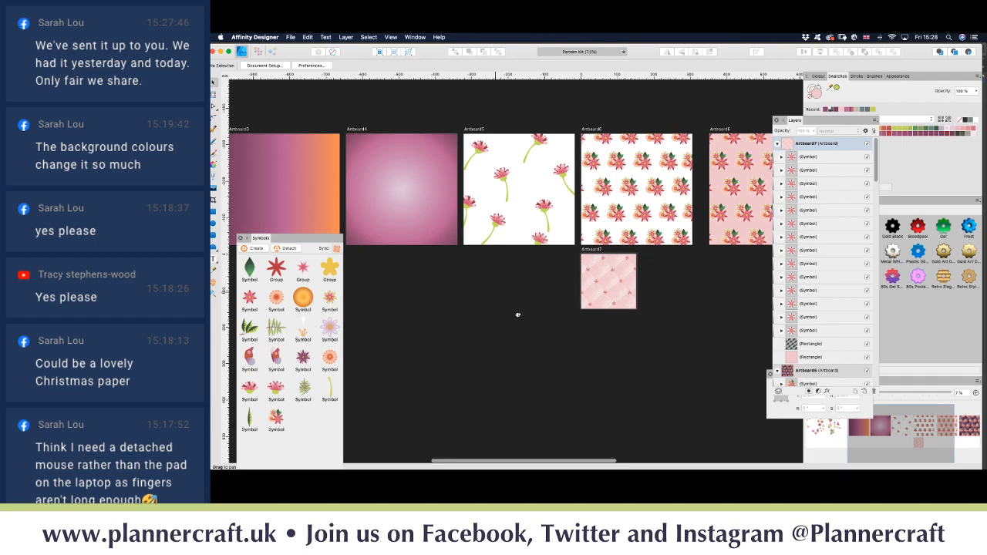
scroll(517, 313, left, 5)
scroll(540, 318, left, 2)
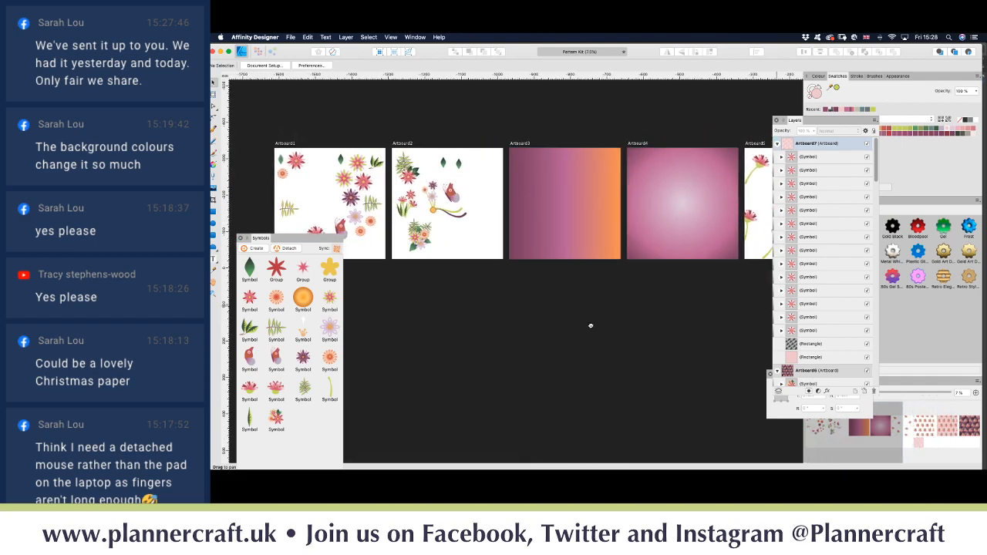
drag(590, 325, 532, 327)
drag(639, 329, 565, 330)
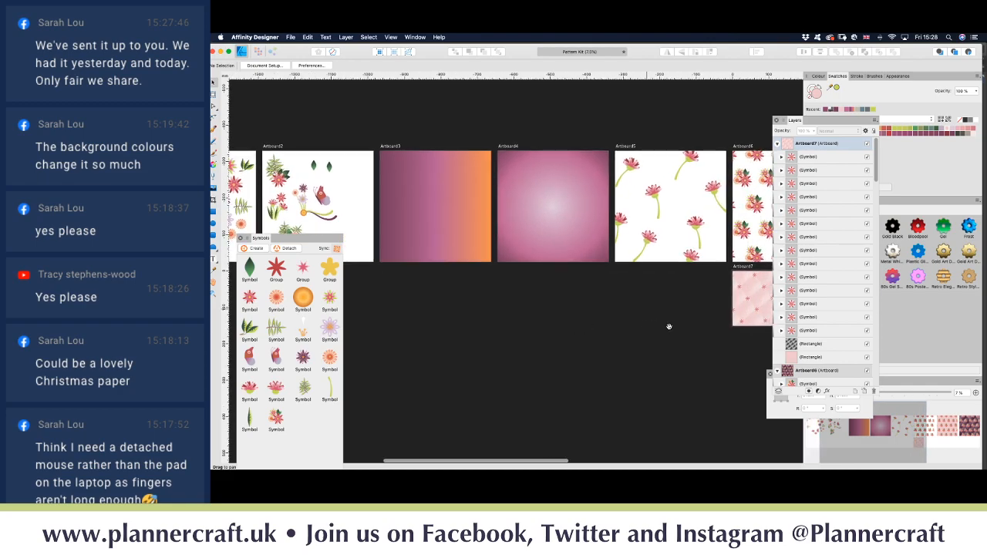
drag(669, 327, 705, 334)
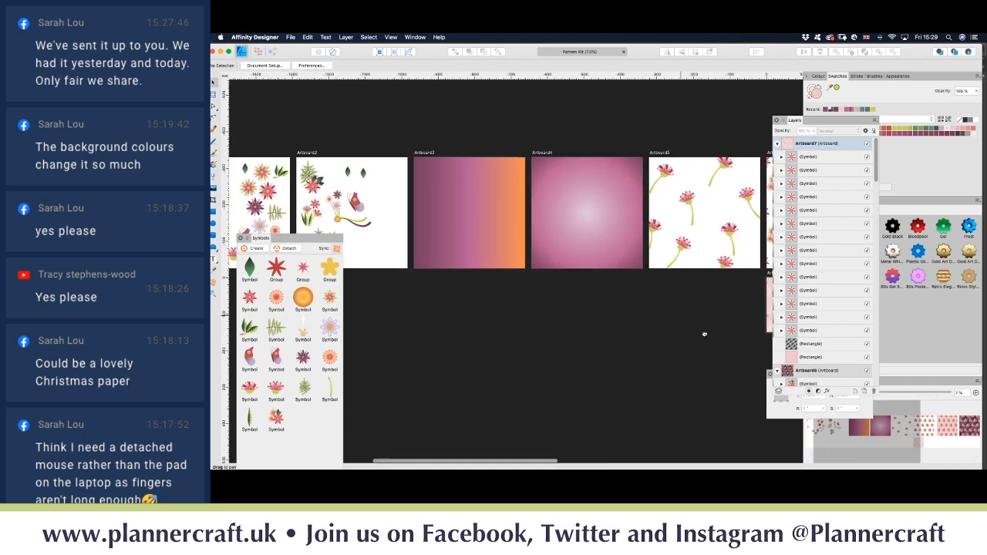
drag(504, 315, 618, 323)
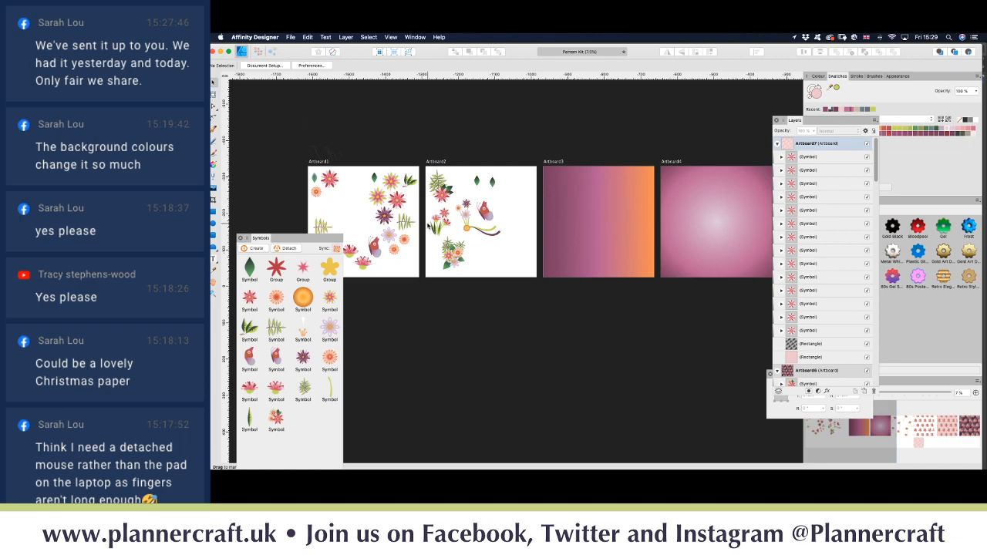
scroll(536, 246, right, 10)
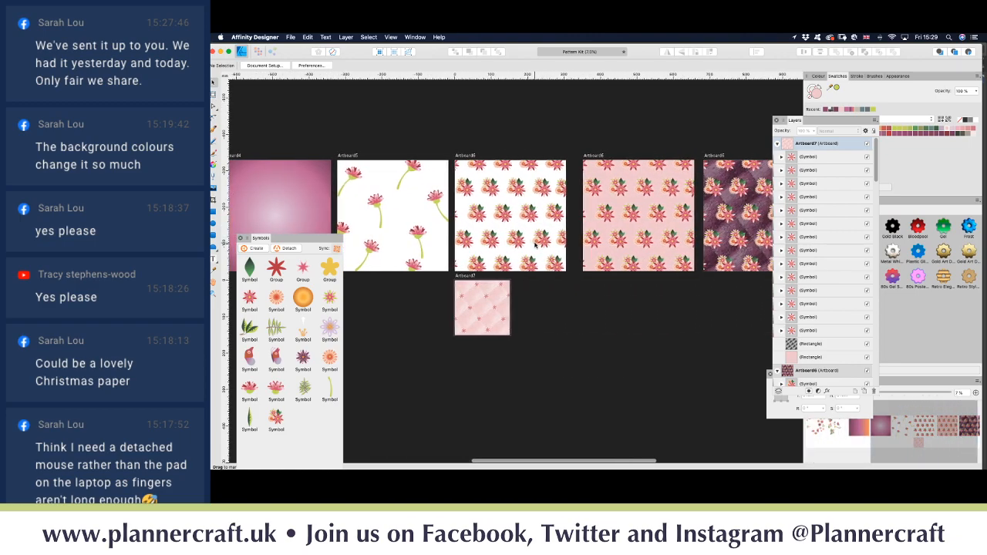
scroll(536, 245, right, 5)
scroll(536, 245, left, 3)
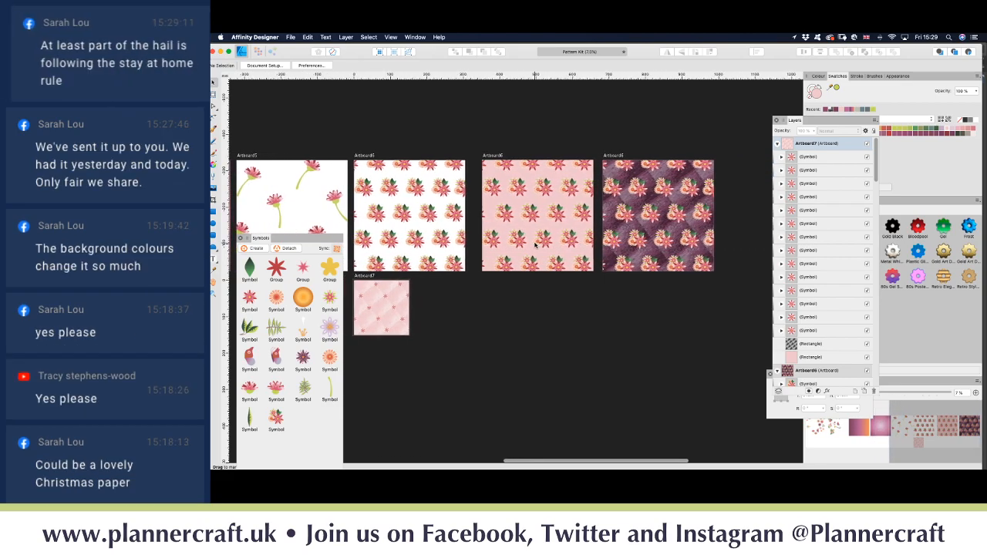
scroll(535, 245, left, 5)
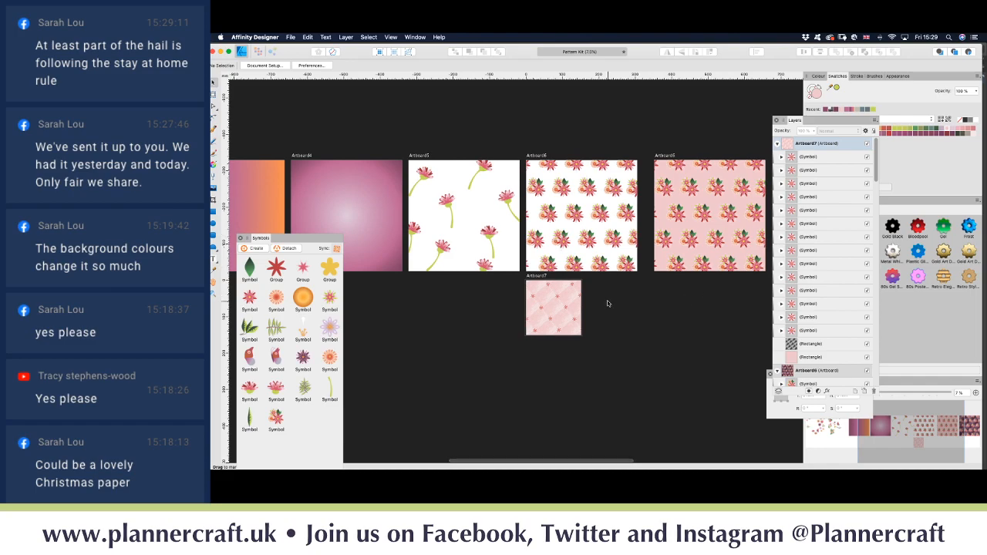
scroll(628, 295, left, 5)
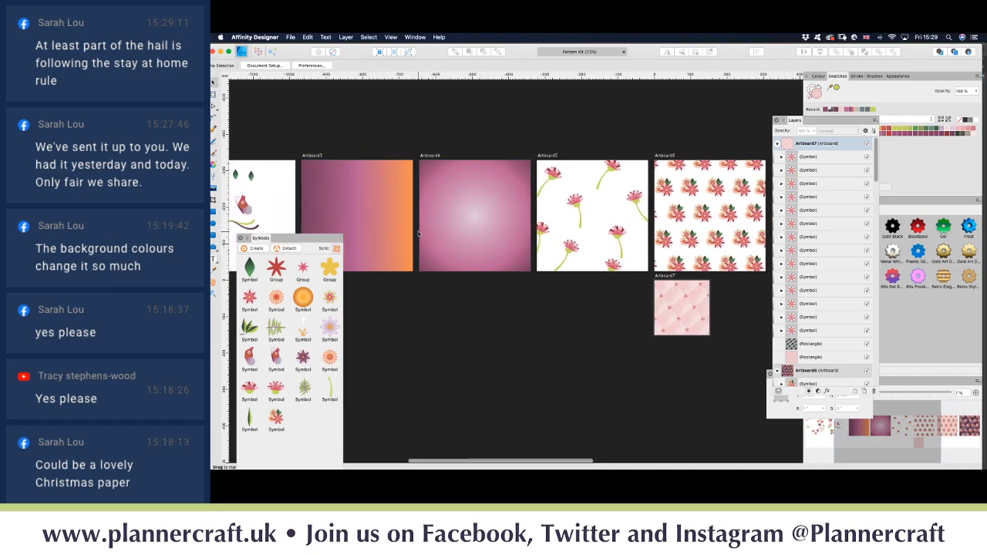
scroll(419, 234, left, 8)
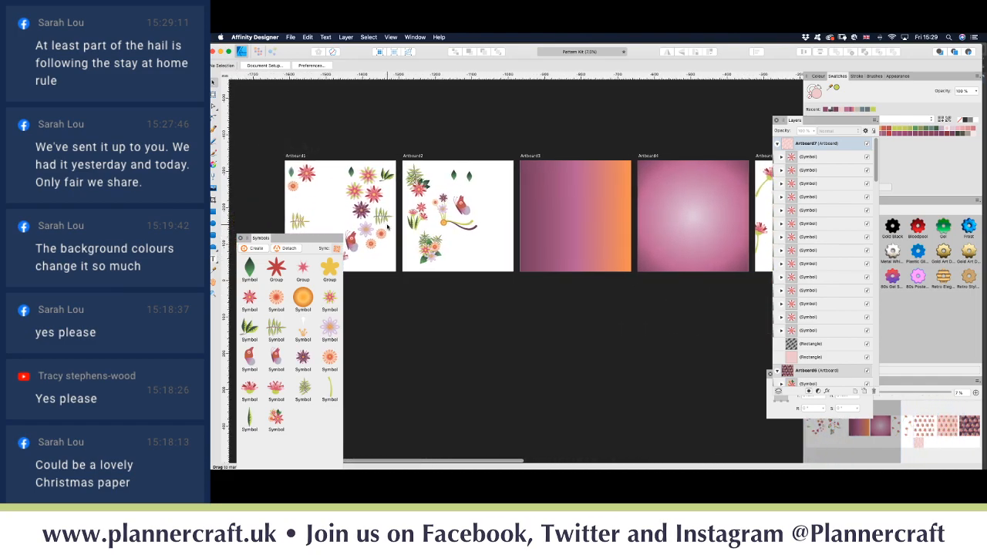
scroll(458, 239, left, 4)
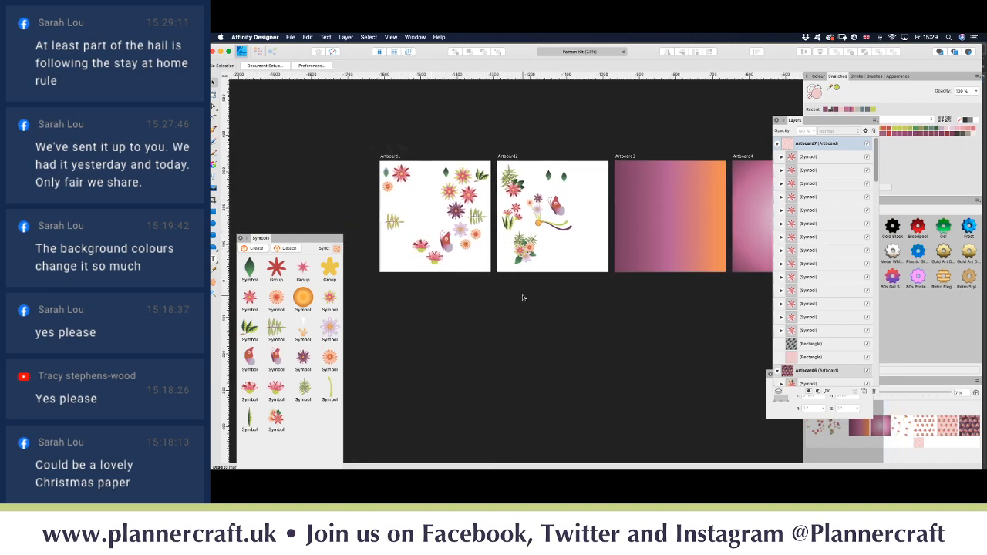
Step: Delete the small leaf symbols from the top of Artboard2
click(548, 177)
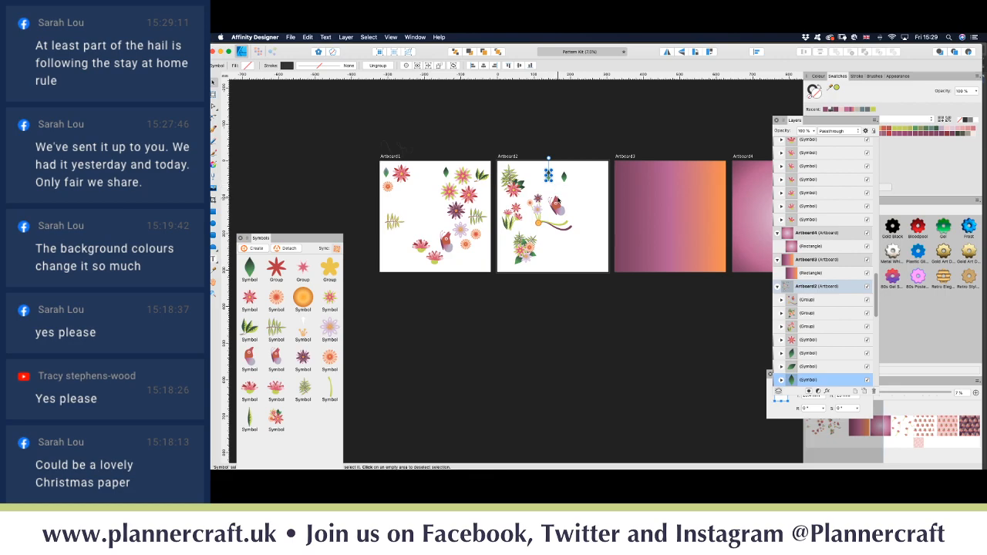
key(Delete)
key(Delete)
click(588, 192)
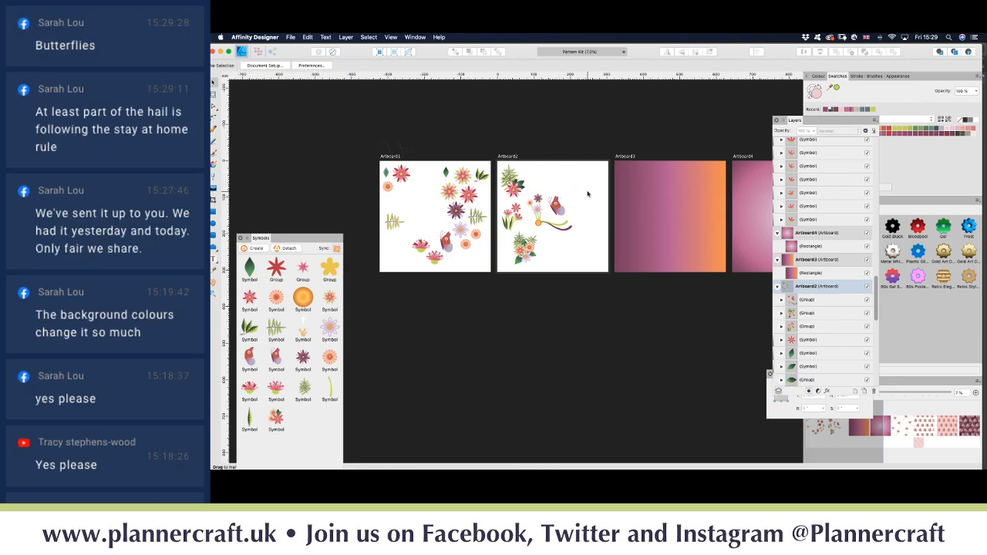
Step: Pan to bring the pink Artboard3 into view and pick the Artboard tool
scroll(588, 194, up, 4)
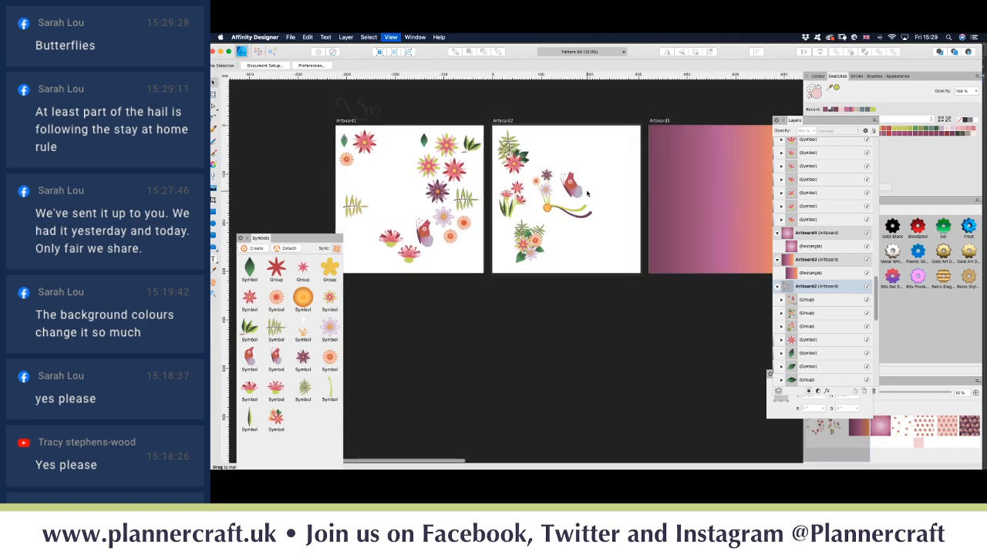
drag(587, 194, 513, 209)
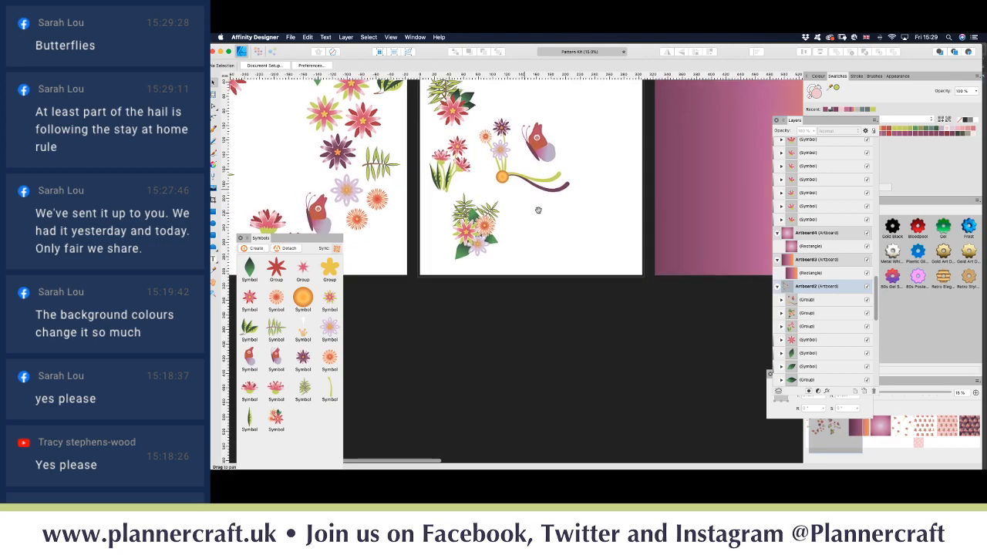
scroll(558, 255, down, 3)
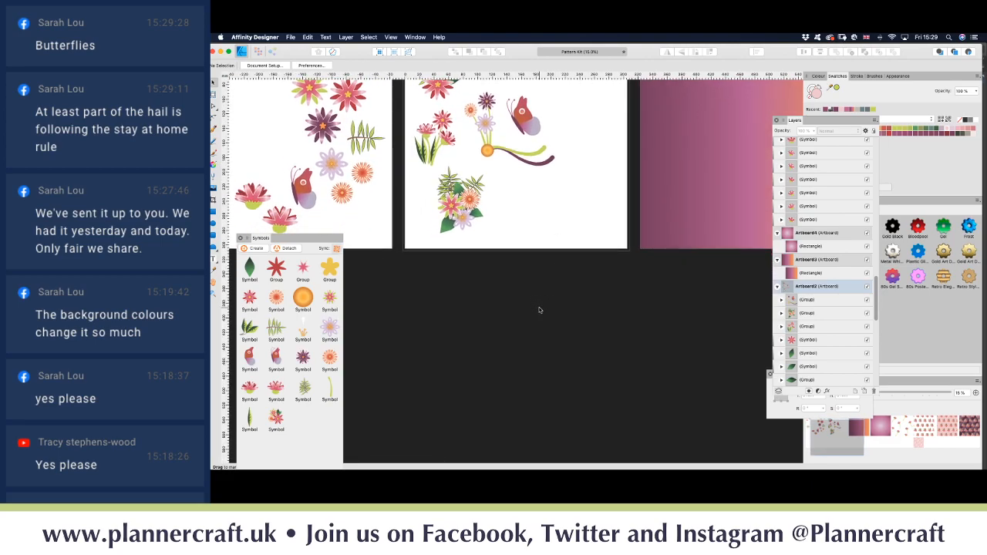
click(214, 93)
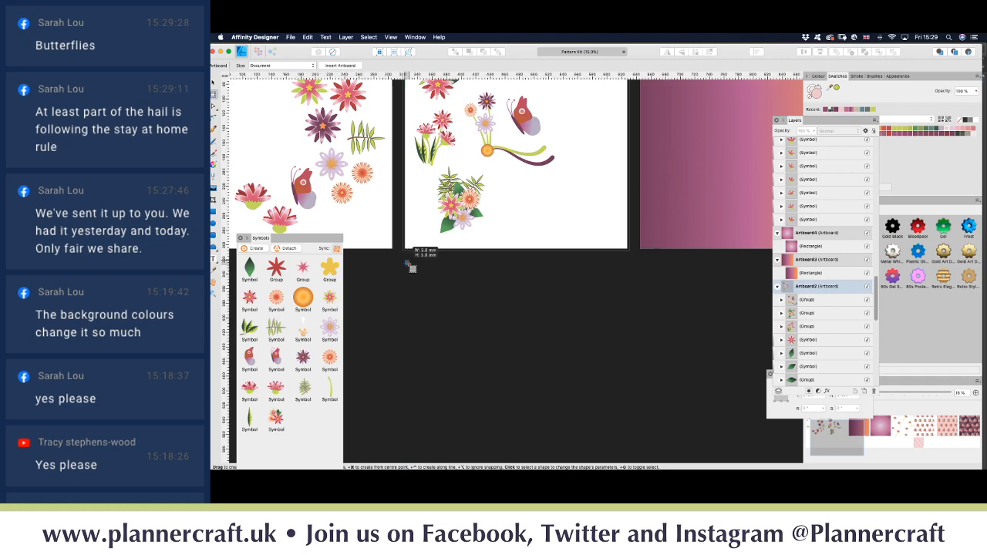
Step: Drag out a new artboard and copy the butterfly-and-swirl group into it
drag(405, 260, 659, 451)
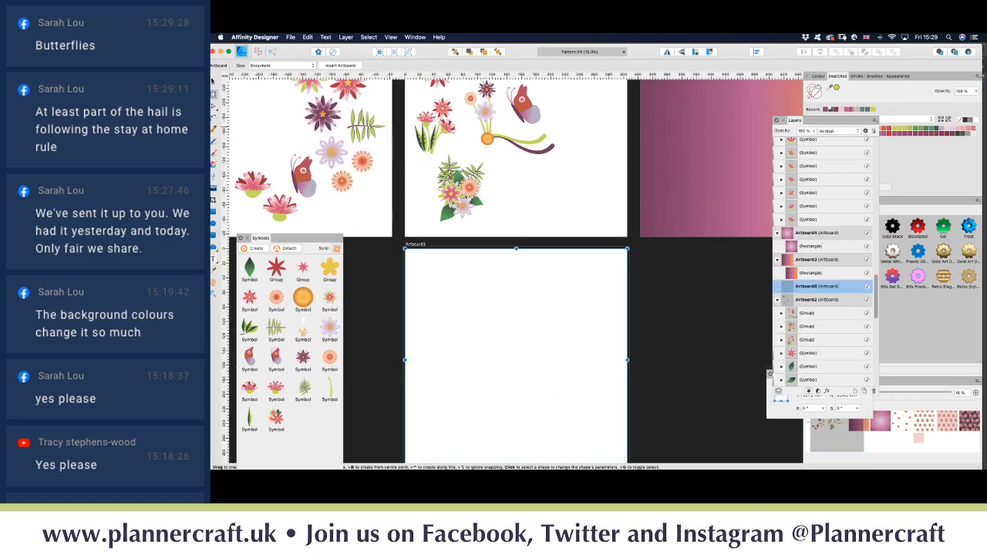
click(214, 84)
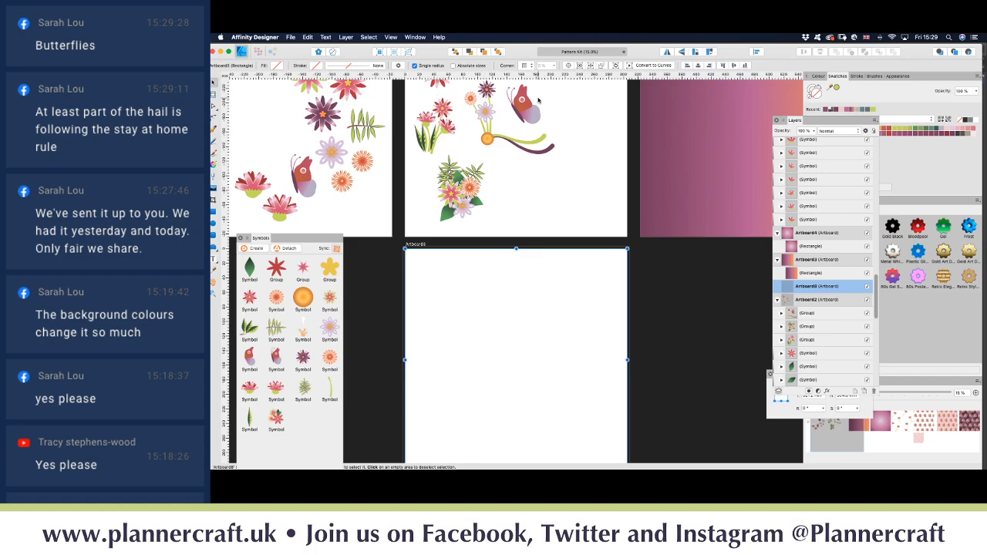
click(529, 116)
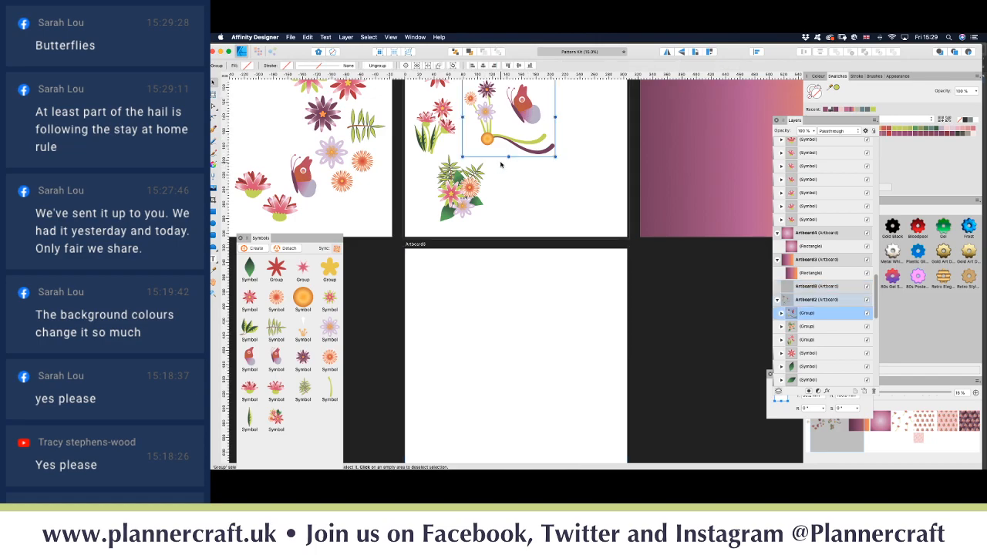
drag(529, 110, 477, 334)
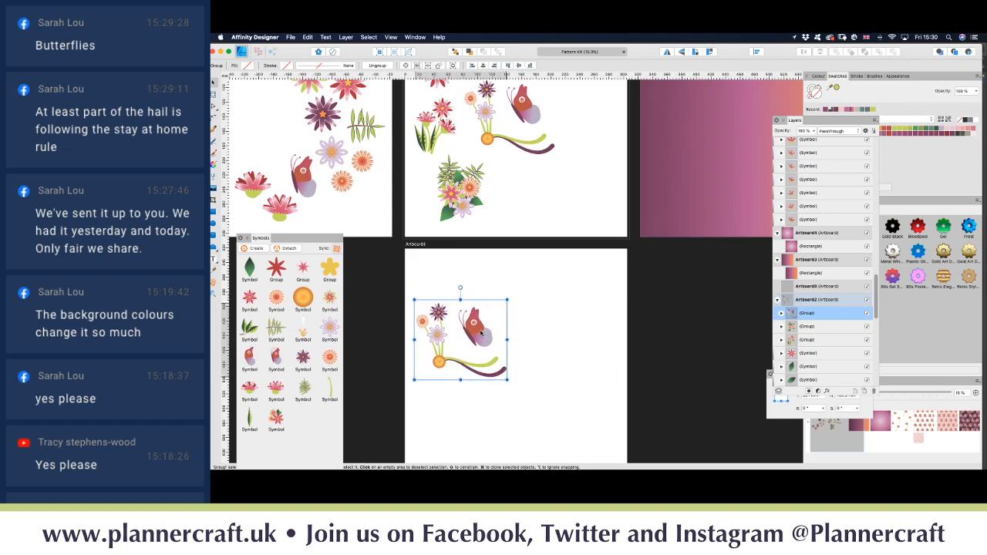
click(534, 317)
Step: Select the copied butterfly within its group and move it up and to the right
click(486, 336)
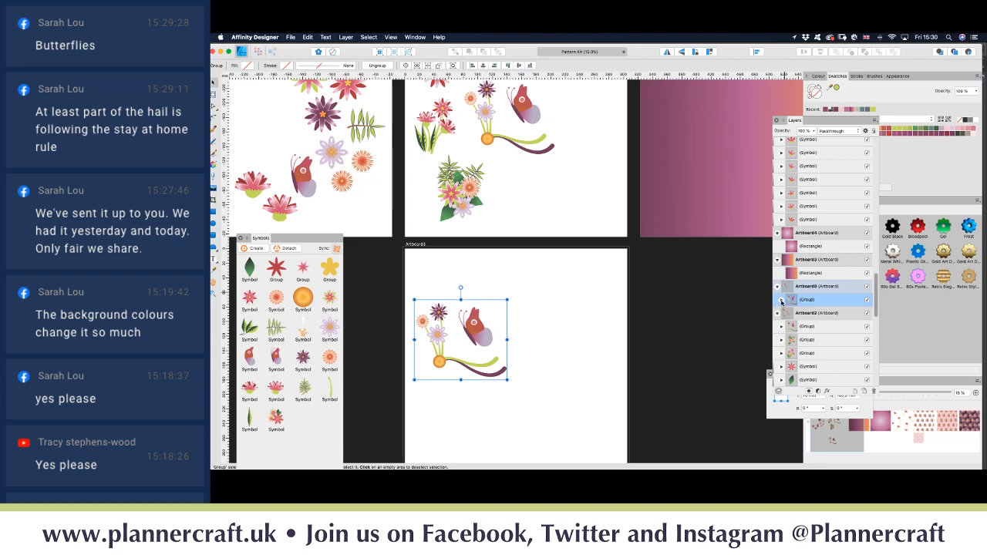
click(781, 300)
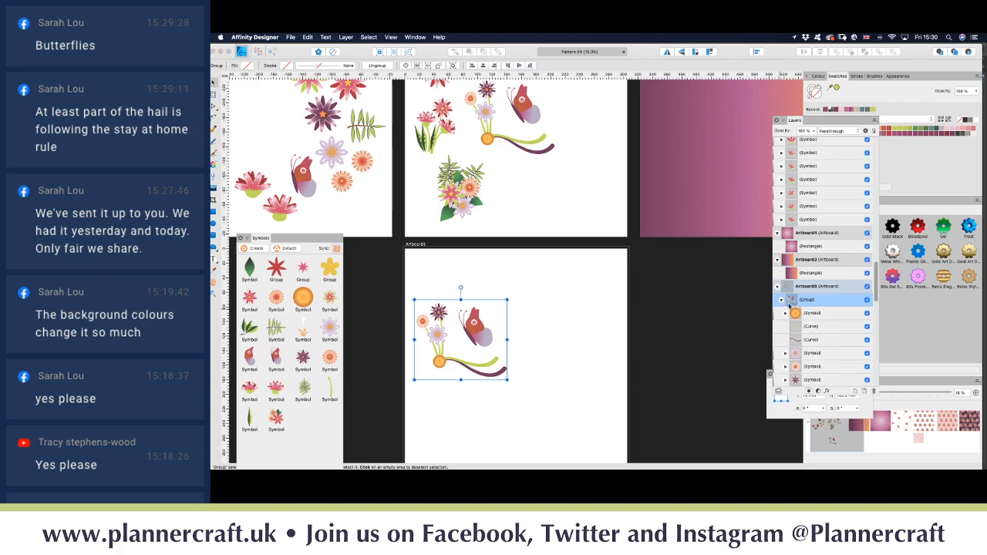
click(822, 327)
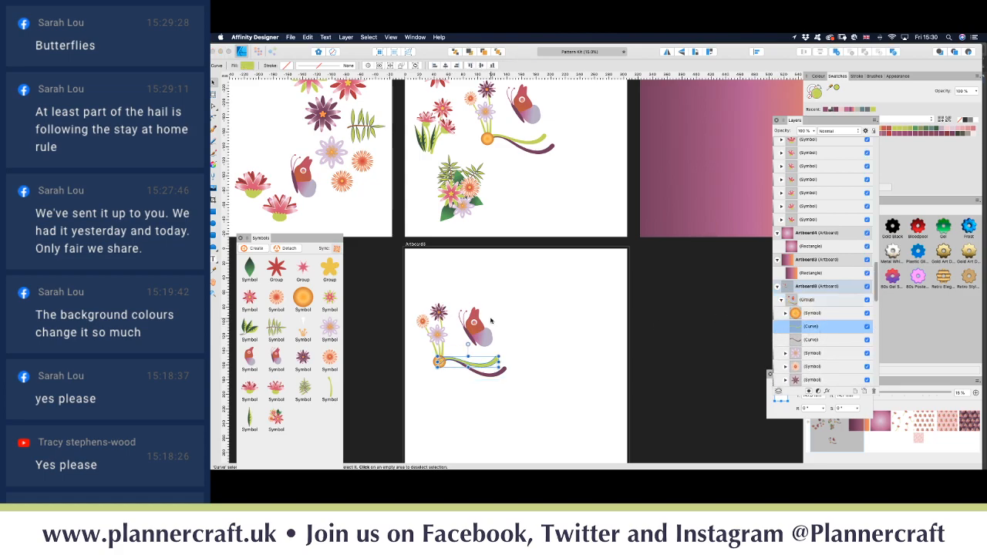
scroll(818, 324, down, 5)
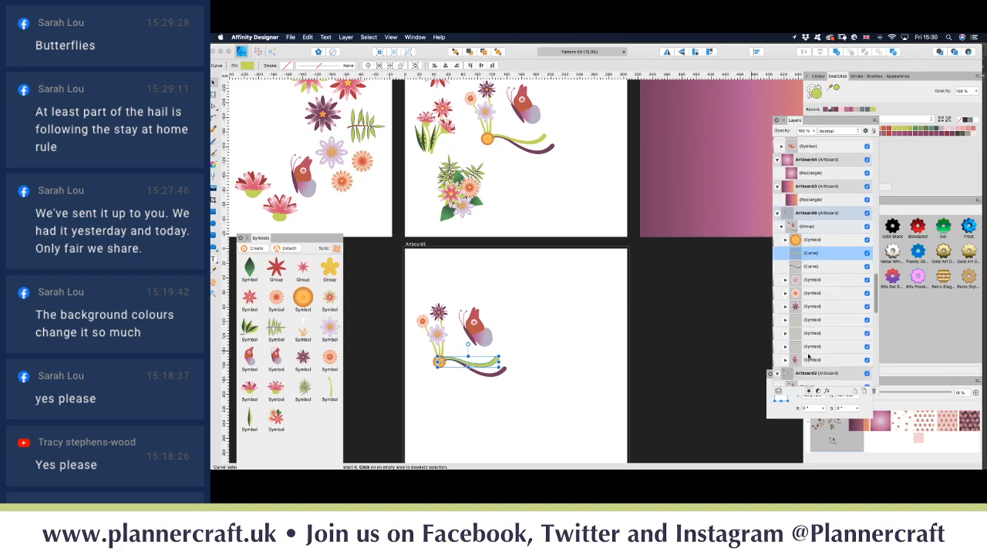
click(812, 342)
click(812, 331)
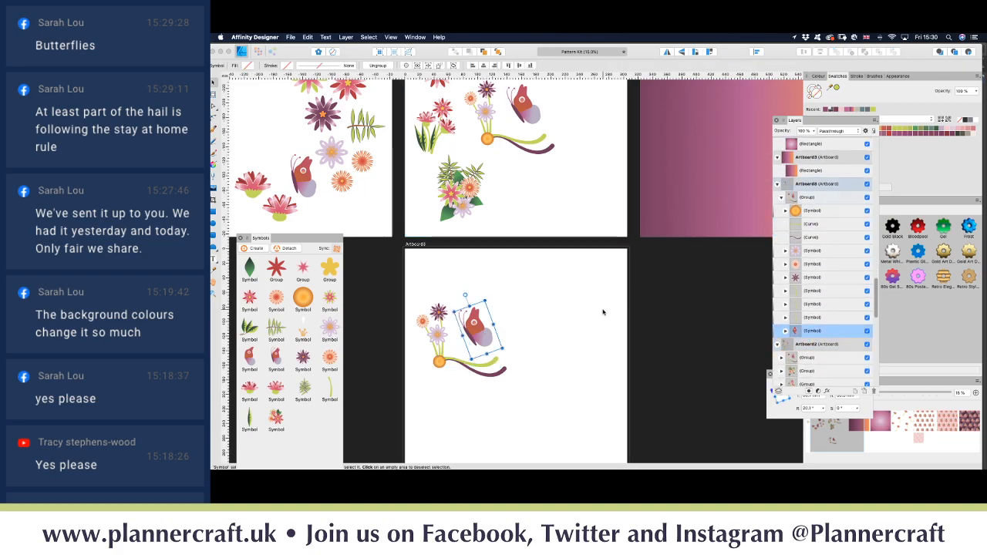
drag(480, 340, 506, 304)
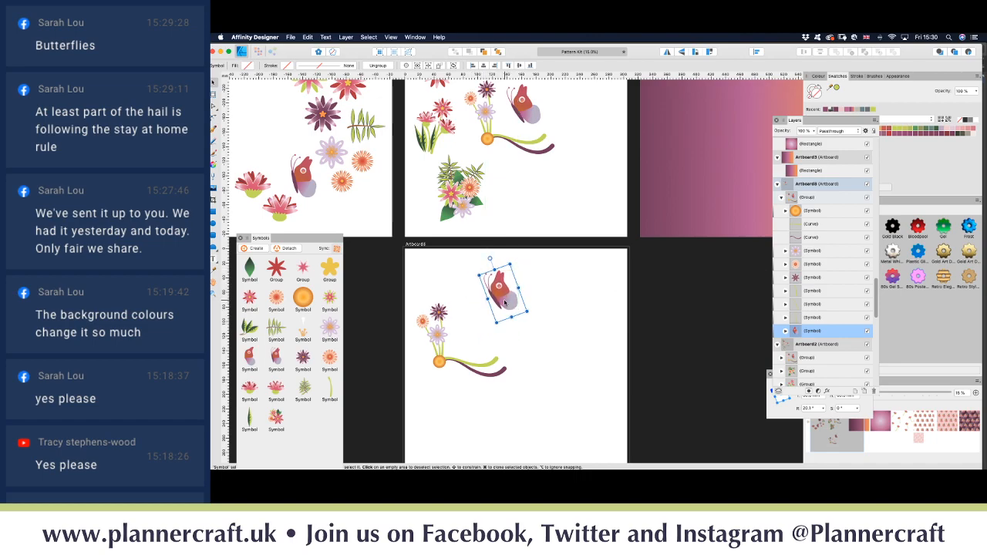
click(535, 353)
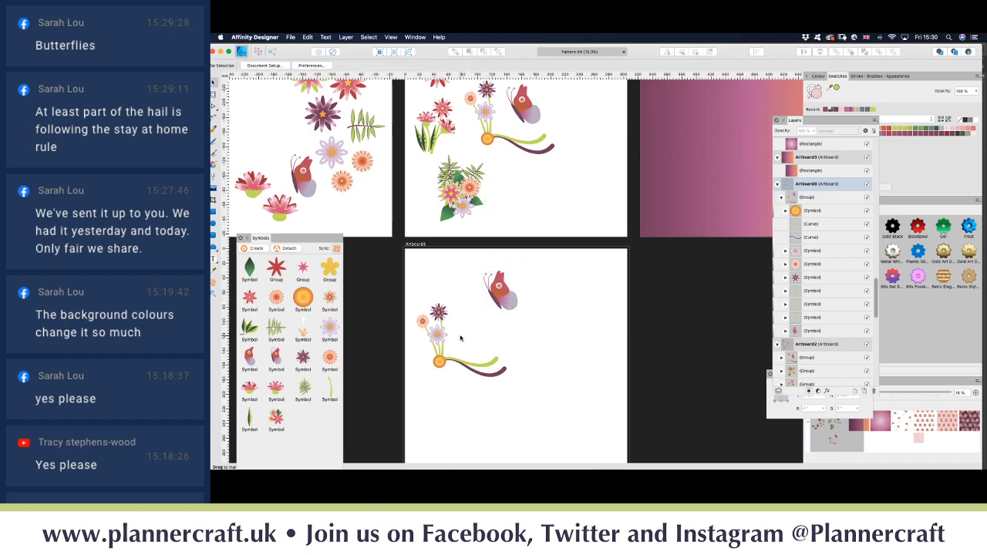
scroll(461, 338, up, 5)
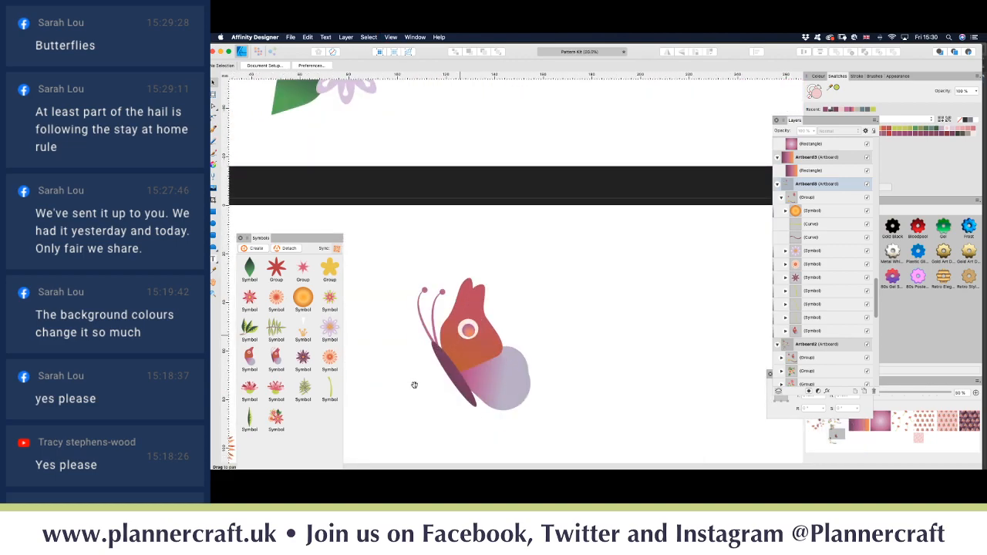
Step: Type 'Bloom' as artistic text and set it to 48 pt Arlo
drag(414, 385, 542, 239)
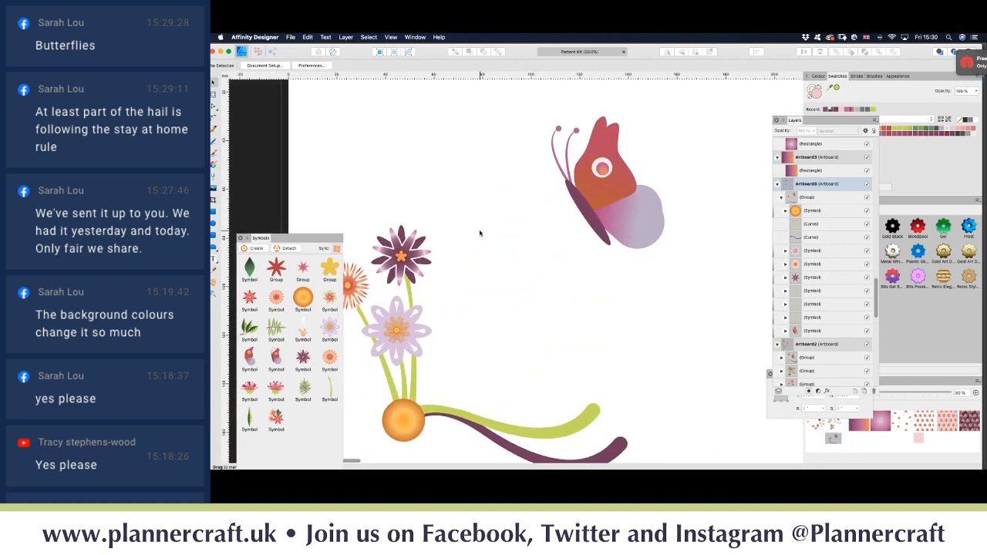
key(t)
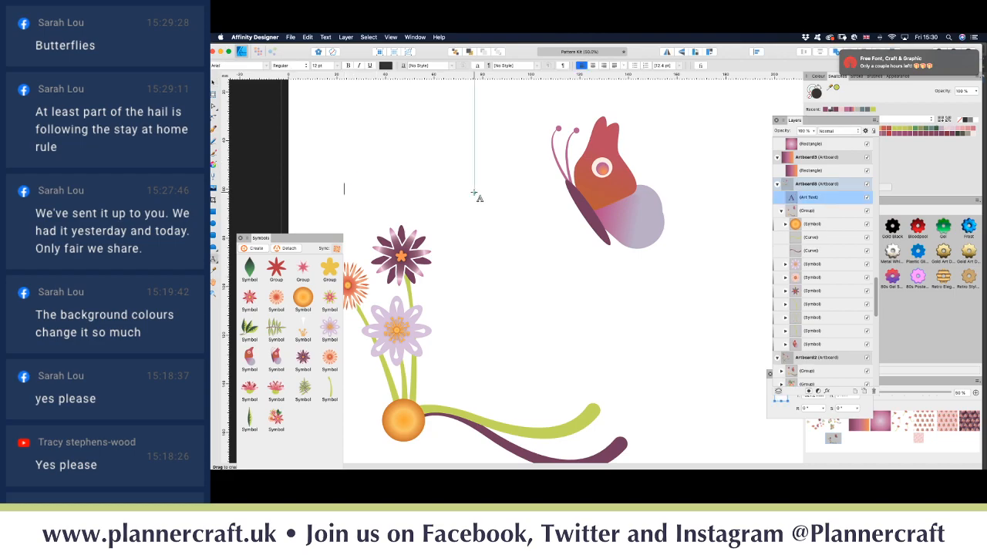
text(Bloom)
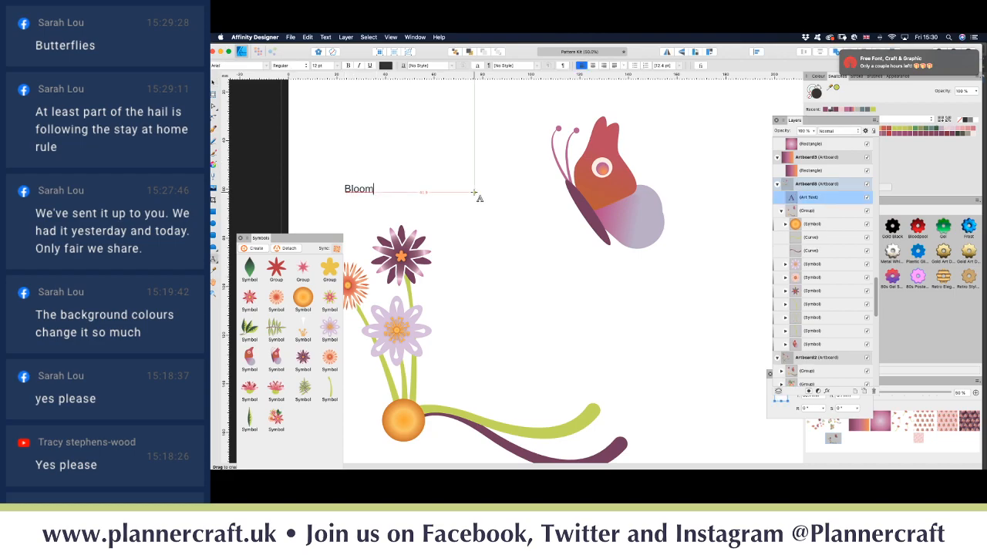
key(super+a)
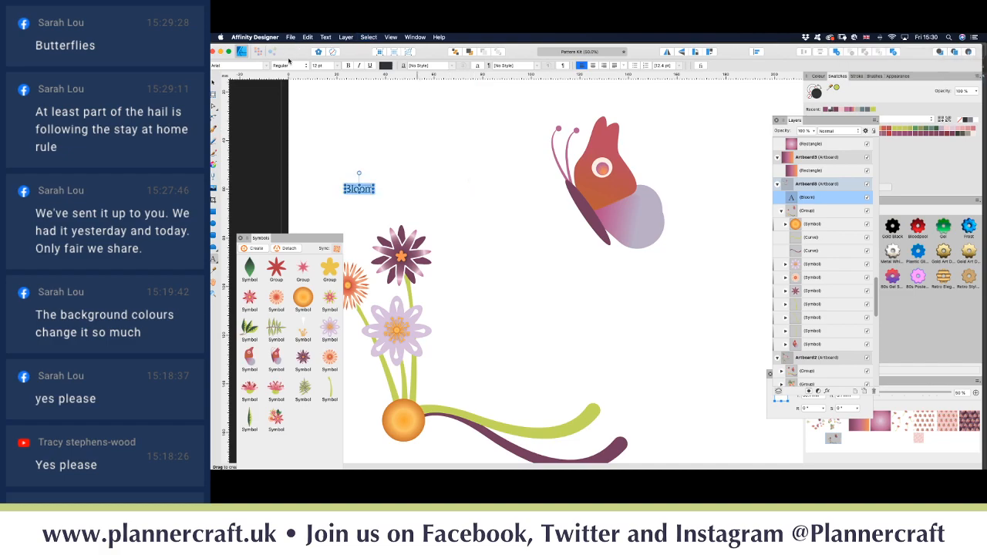
click(337, 69)
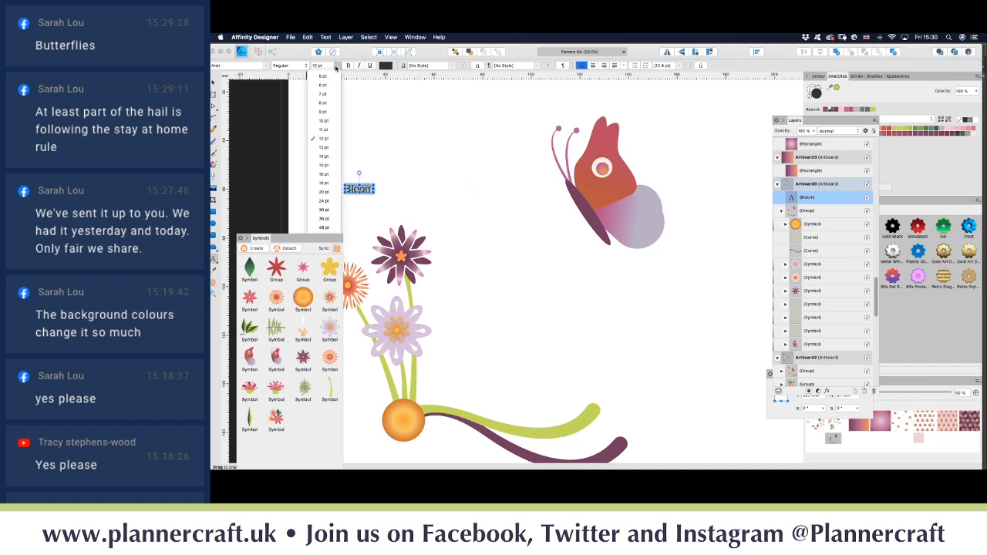
click(324, 229)
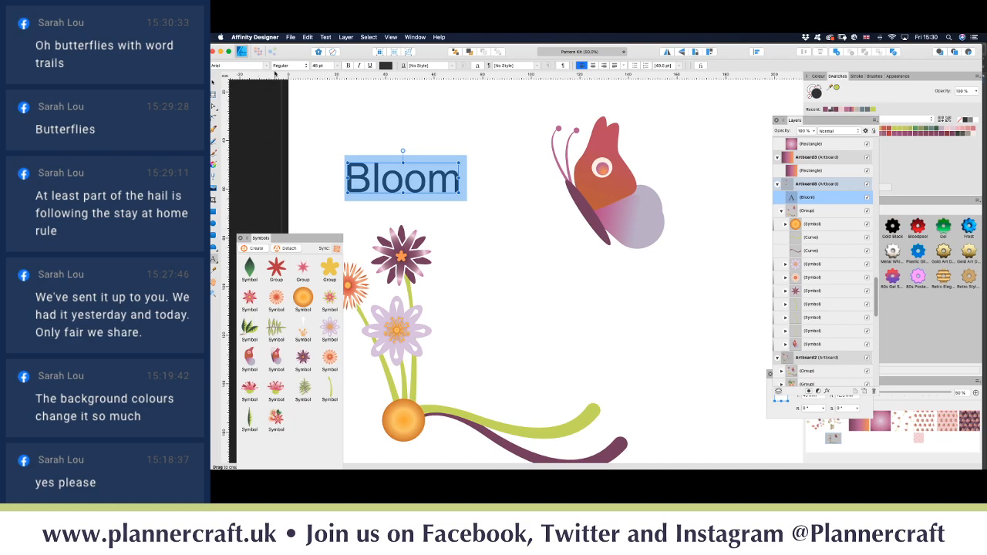
click(267, 68)
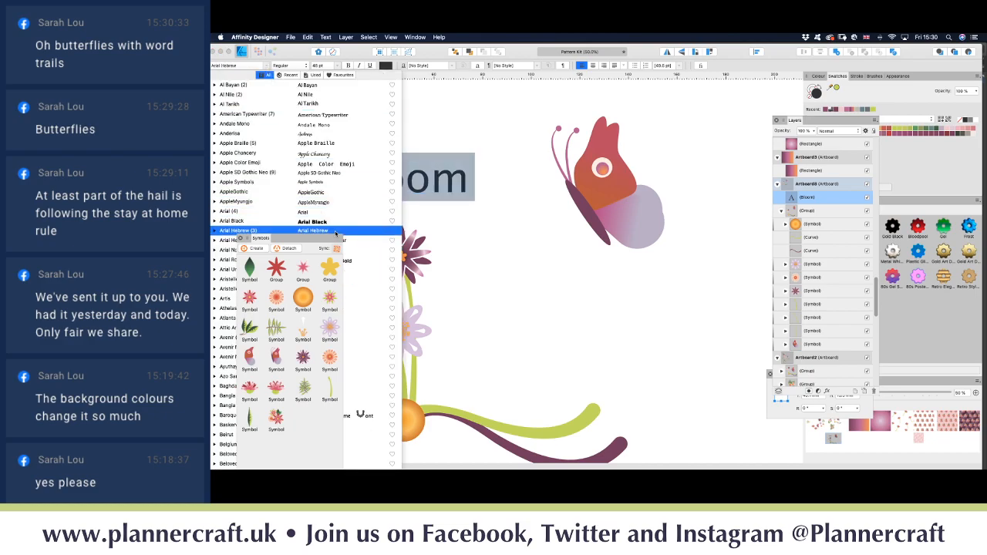
scroll(361, 229, down, 5)
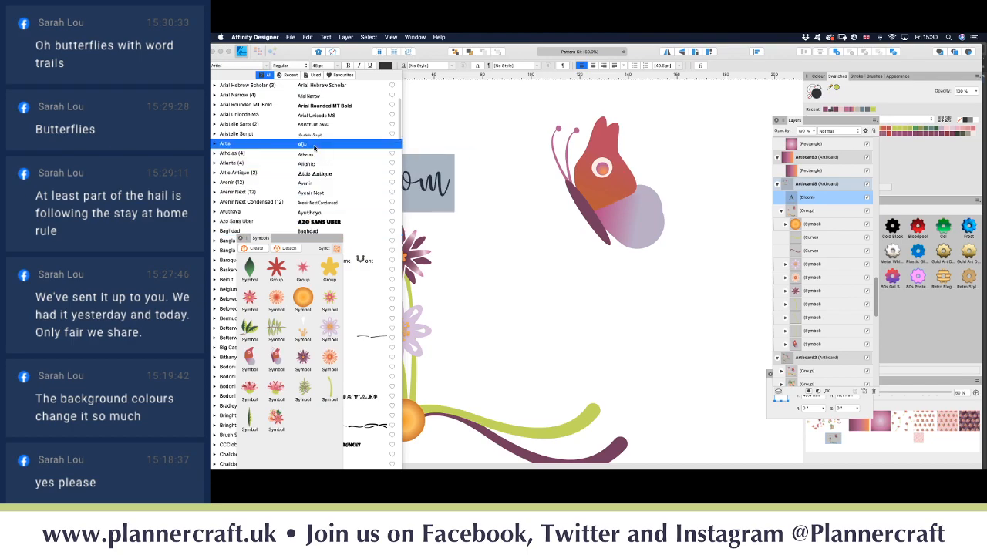
click(314, 145)
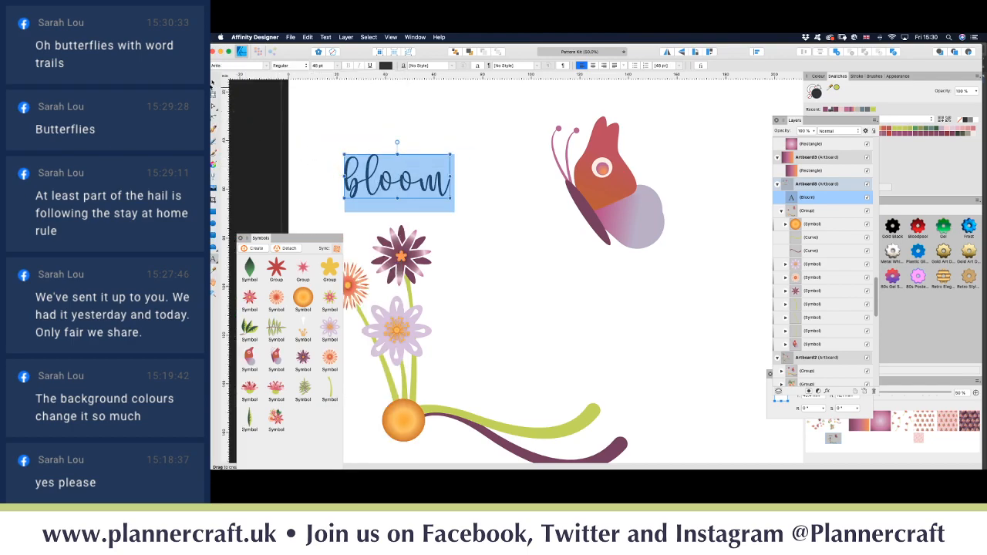
Step: Enlarge the bloom text to about 96.2 pt, nudge it down, and colour it mauve
key(Escape)
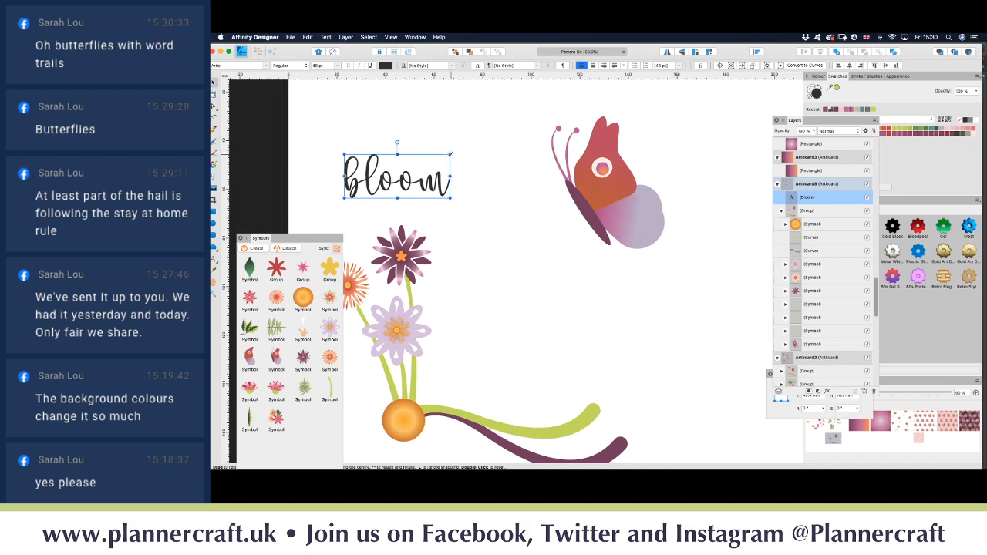
drag(451, 154, 538, 118)
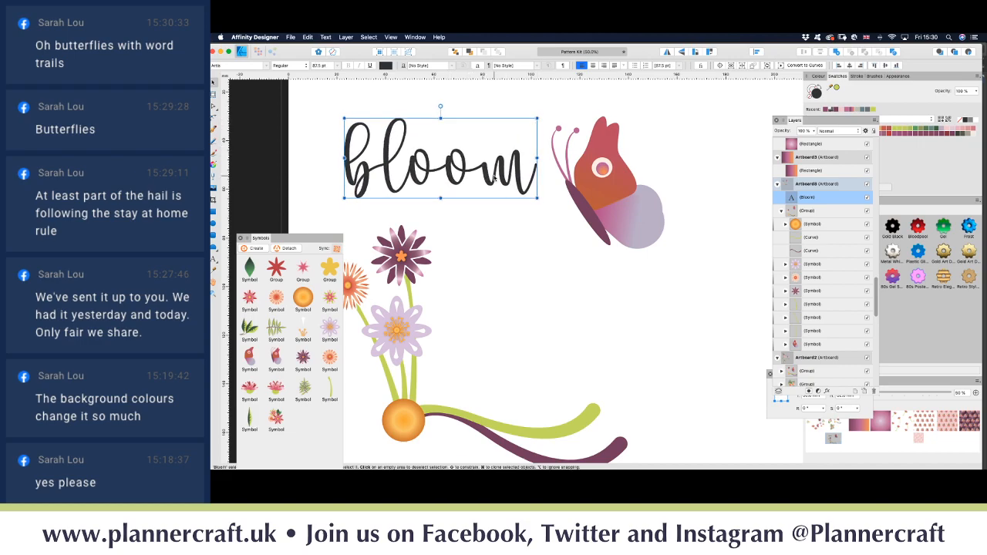
scroll(420, 229, left, 3)
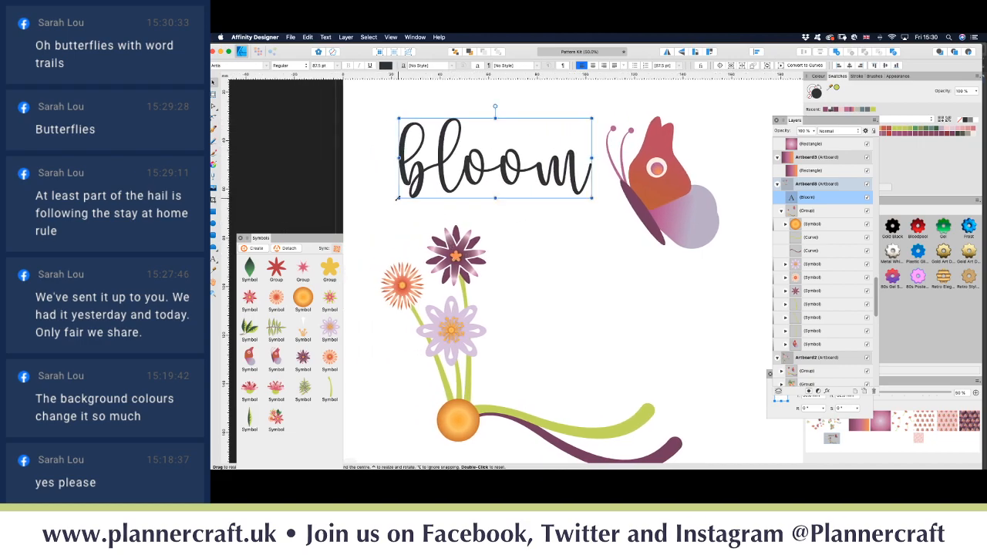
drag(398, 198, 379, 206)
drag(485, 176, 489, 189)
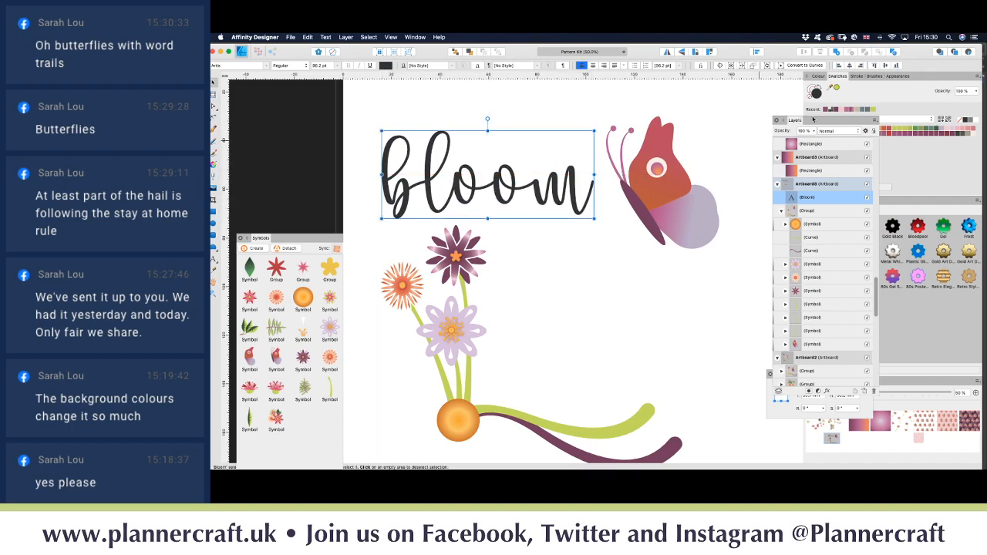
click(826, 109)
click(599, 267)
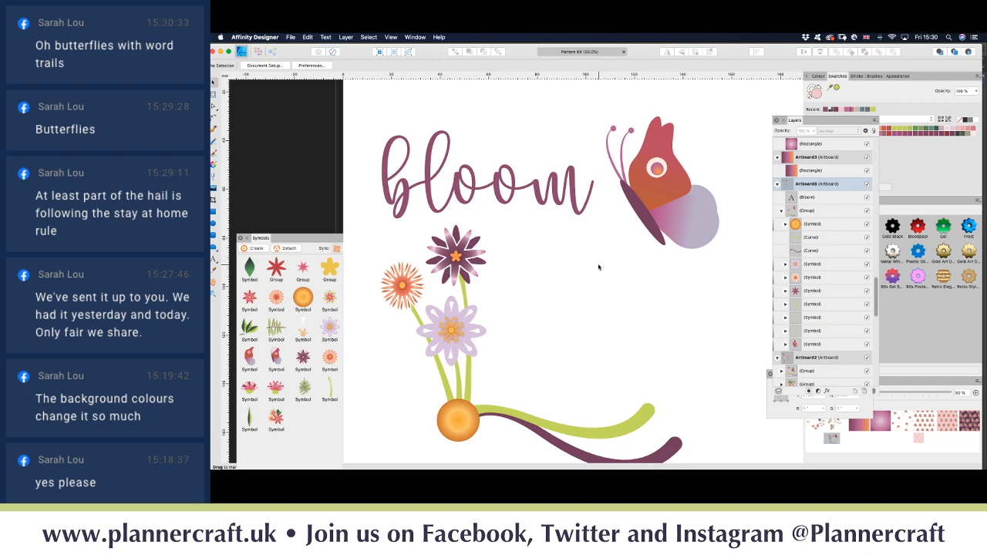
Step: Start a second artistic text line below bloom reading 'where'
scroll(613, 271, down, 3)
scroll(613, 271, right, 3)
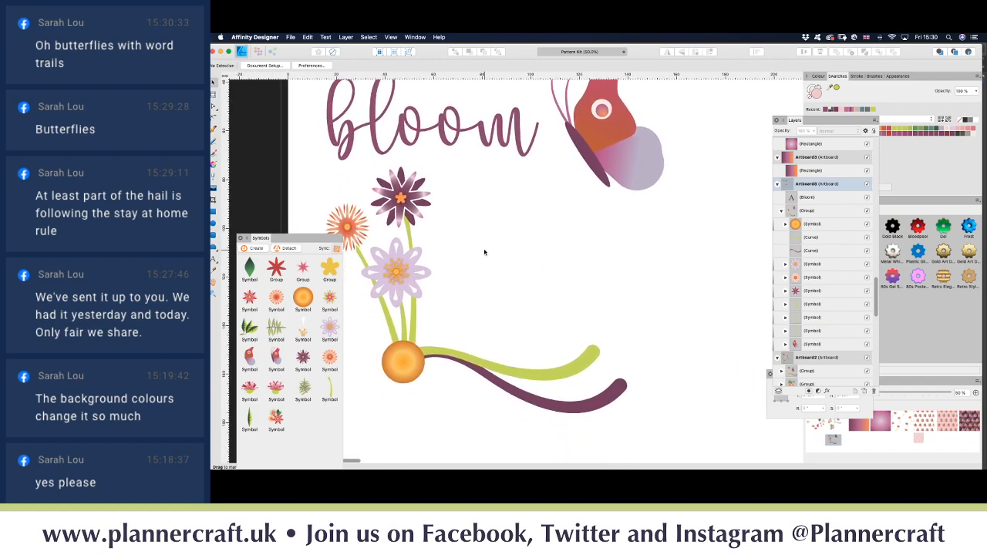
key(t)
drag(451, 193, 555, 224)
text(where)
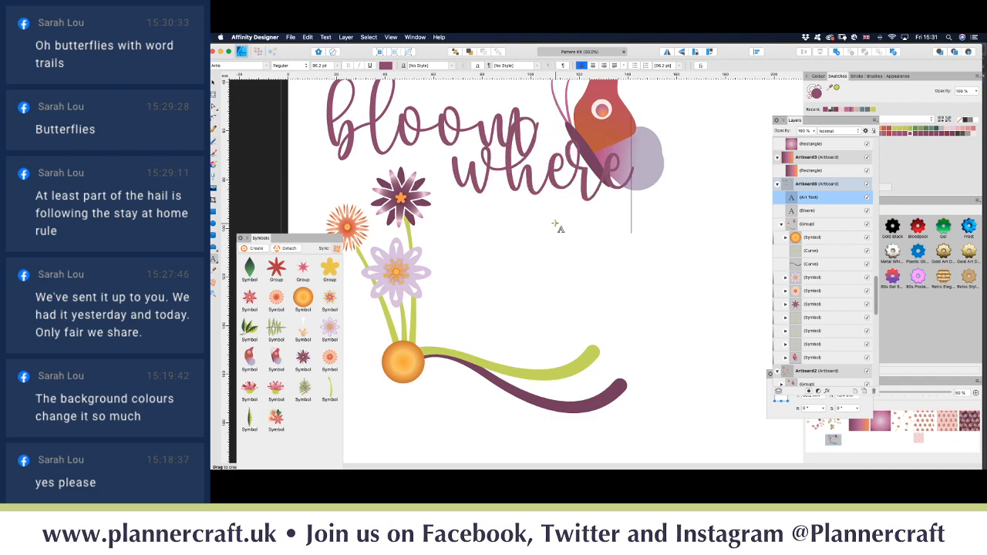